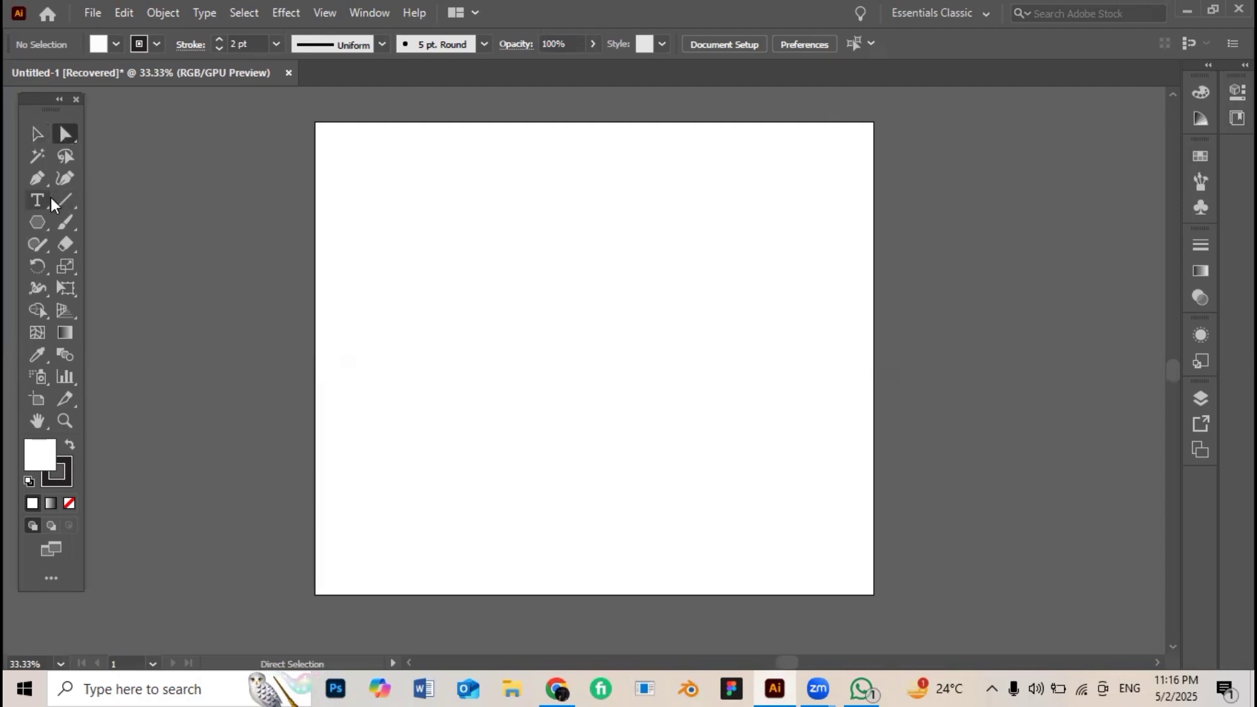
- Draw a rectangle about 351 by 374 px in the artboard's lower middle and a circle in its upper-left area
drag(37, 223, 110, 217)
drag(514, 219, 666, 380)
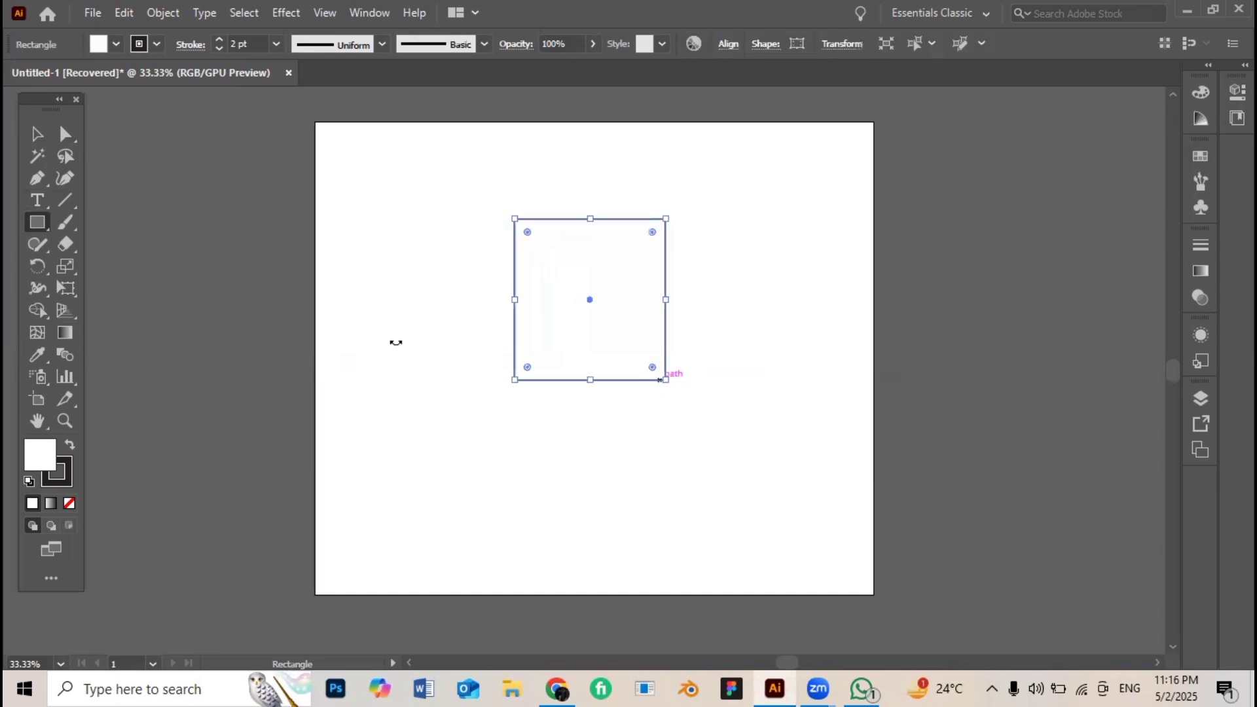
key(l)
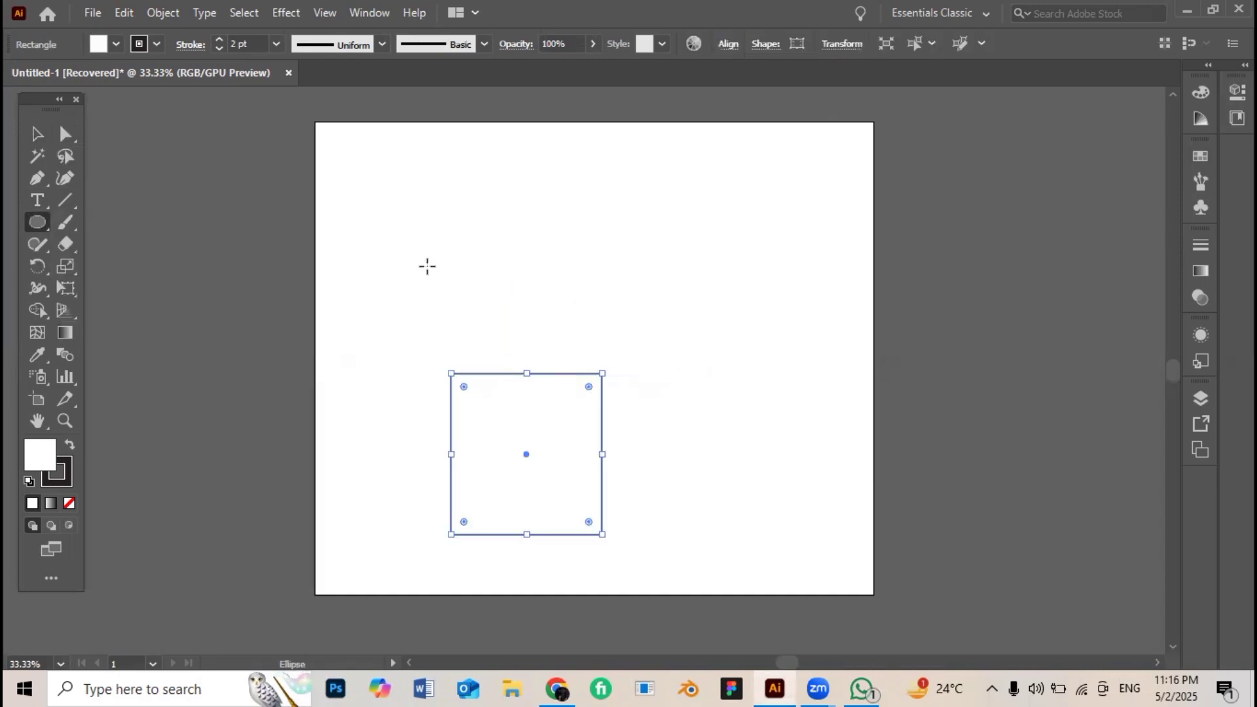
drag(354, 192, 498, 336)
- Draw a nearly horizontal line beside the circle with the Line Segment tool and move it slightly down and left
click(64, 200)
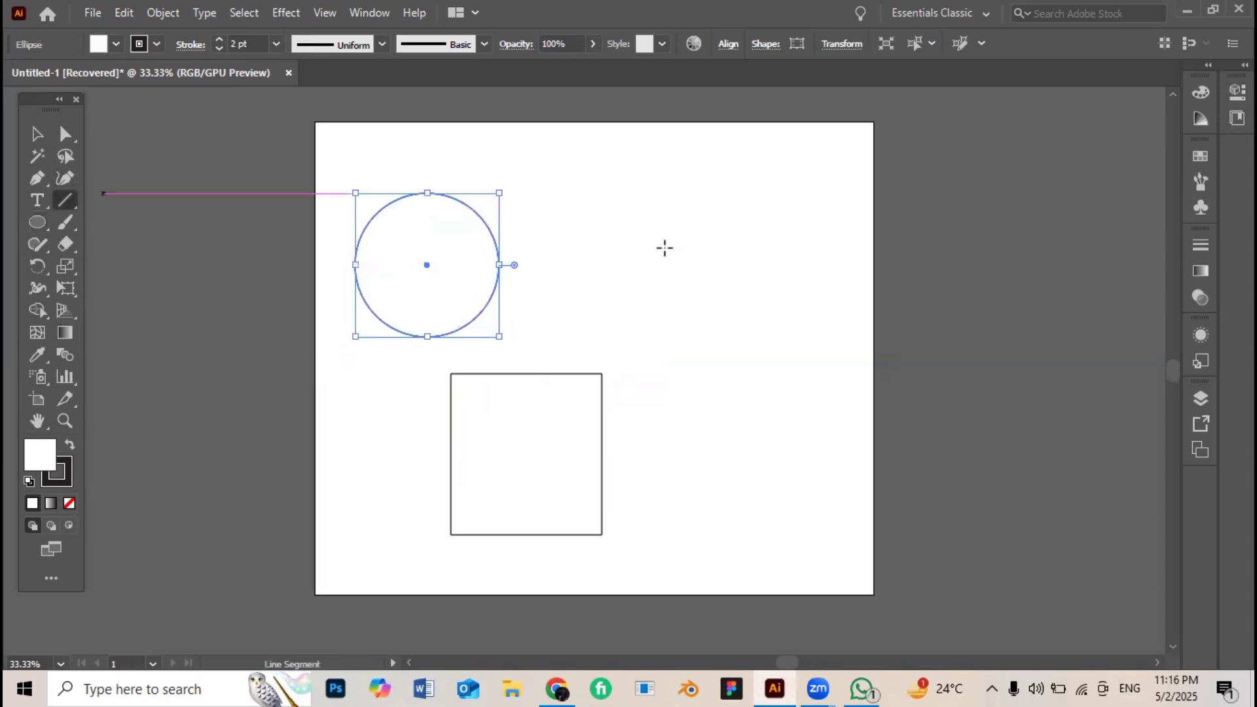
drag(576, 233, 830, 240)
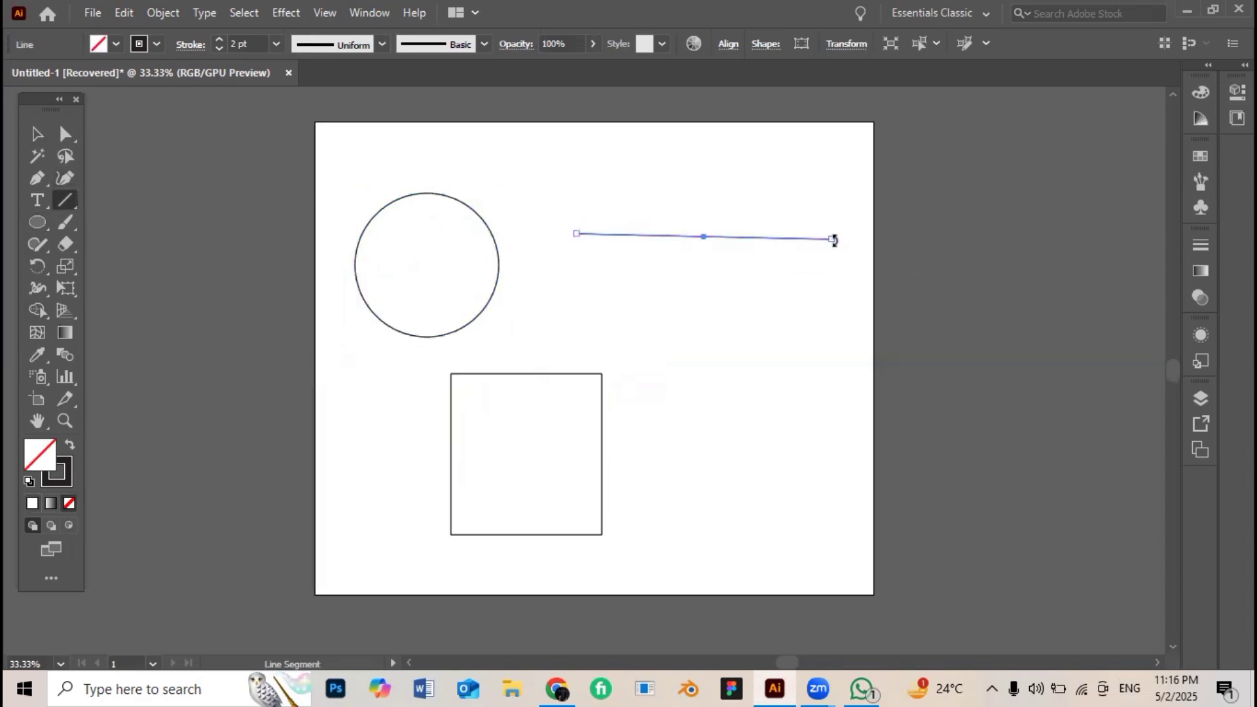
drag(832, 238, 835, 230)
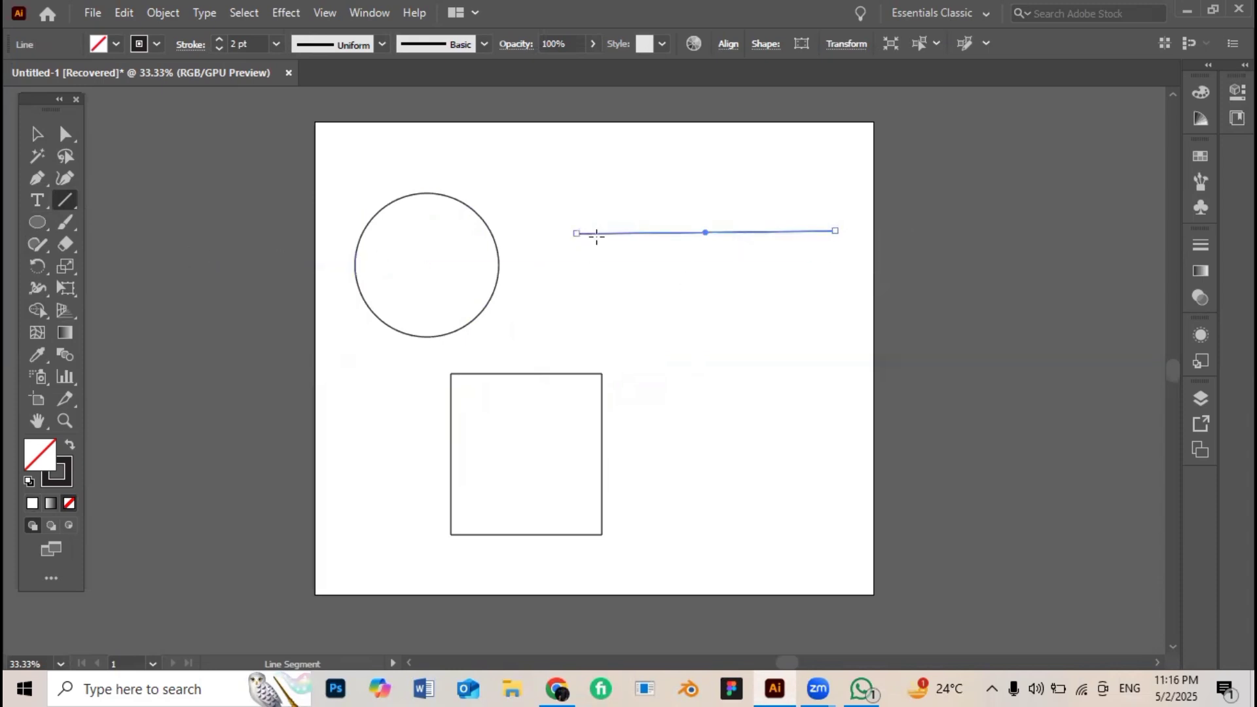
click(37, 134)
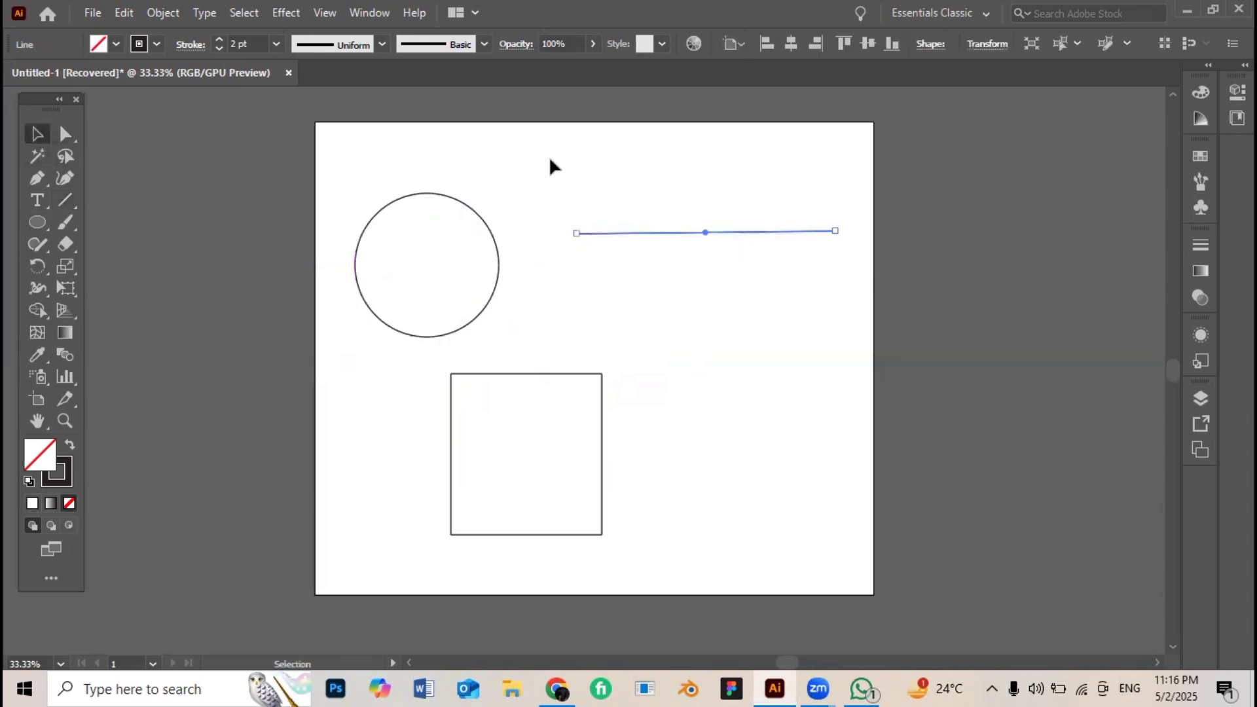
drag(734, 232, 699, 252)
click(712, 319)
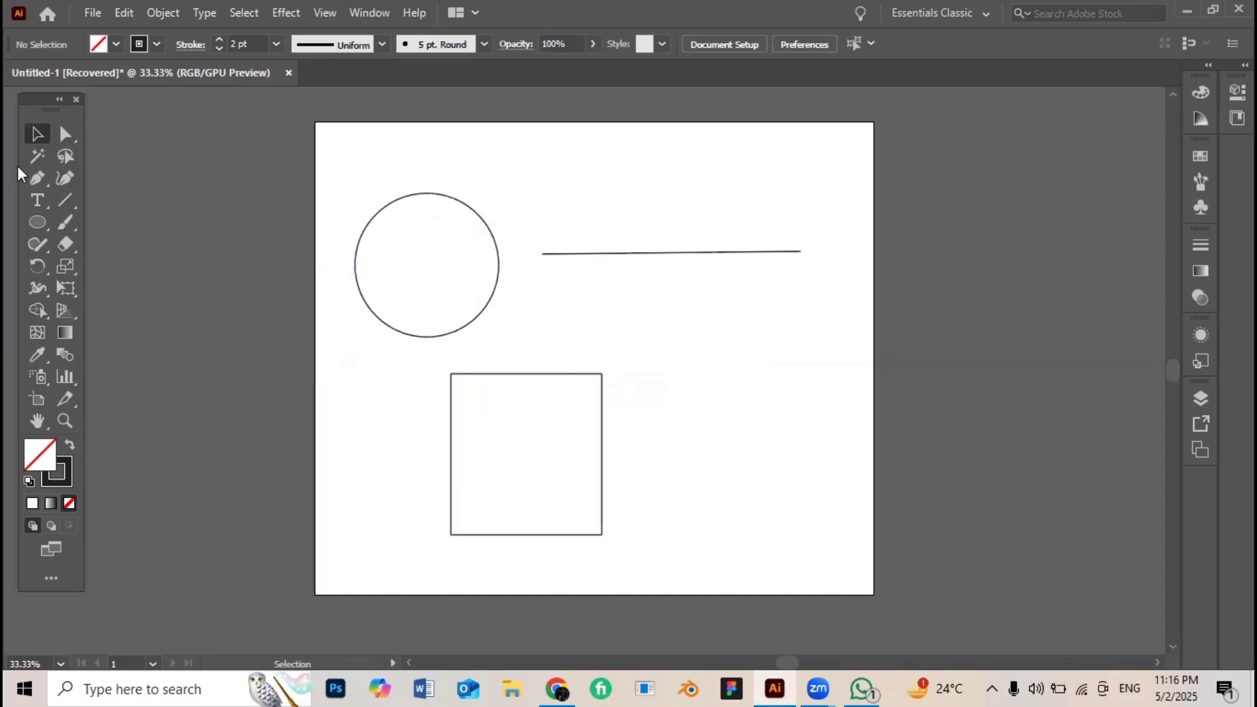
- Try to duplicate the rectangle directly to its right with the Direct Selection tool
click(66, 134)
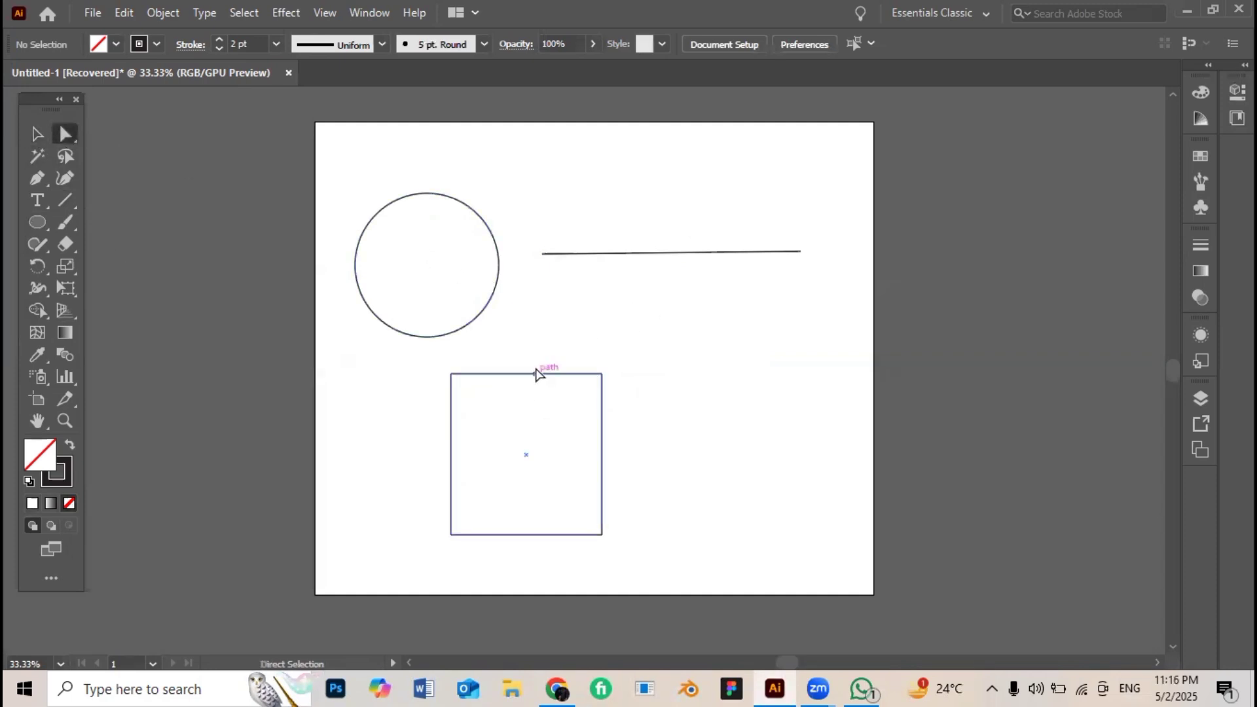
click(540, 378)
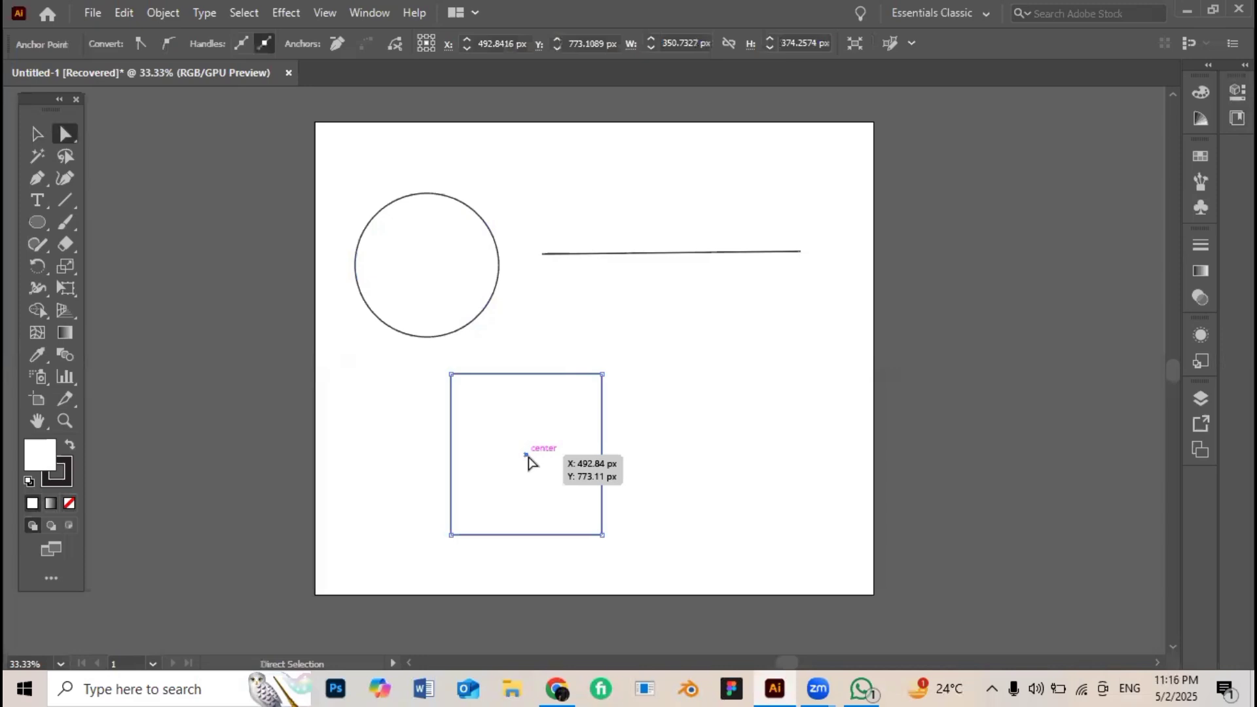
drag(526, 455, 691, 454)
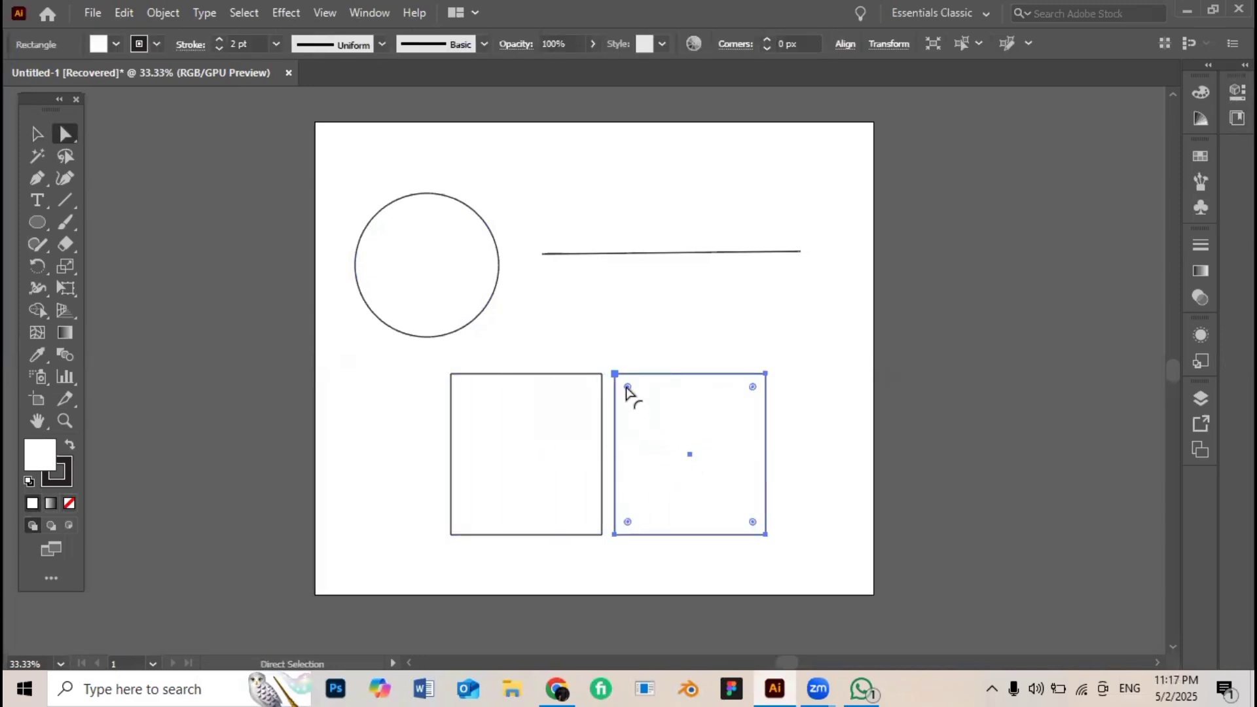
- Round all four corners of the rectangle together, trying a very large radius before settling on a moderate one
key(v)
key(ctrl+1)
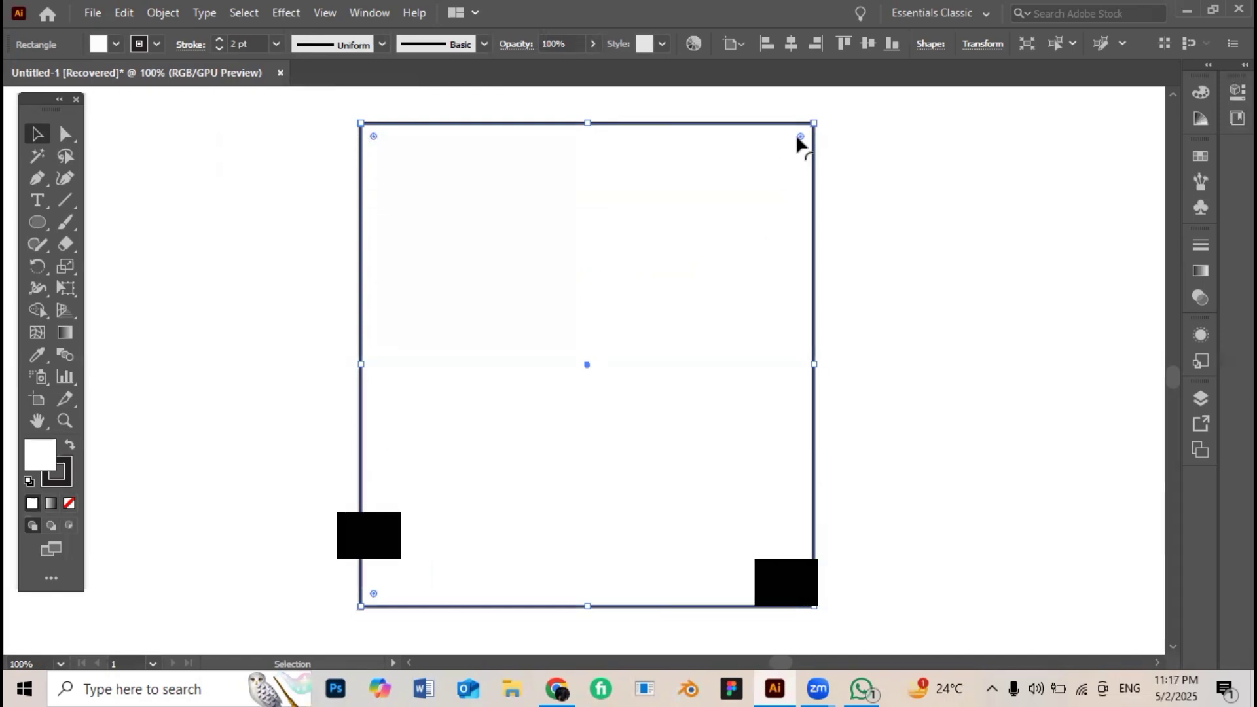
drag(795, 135, 759, 172)
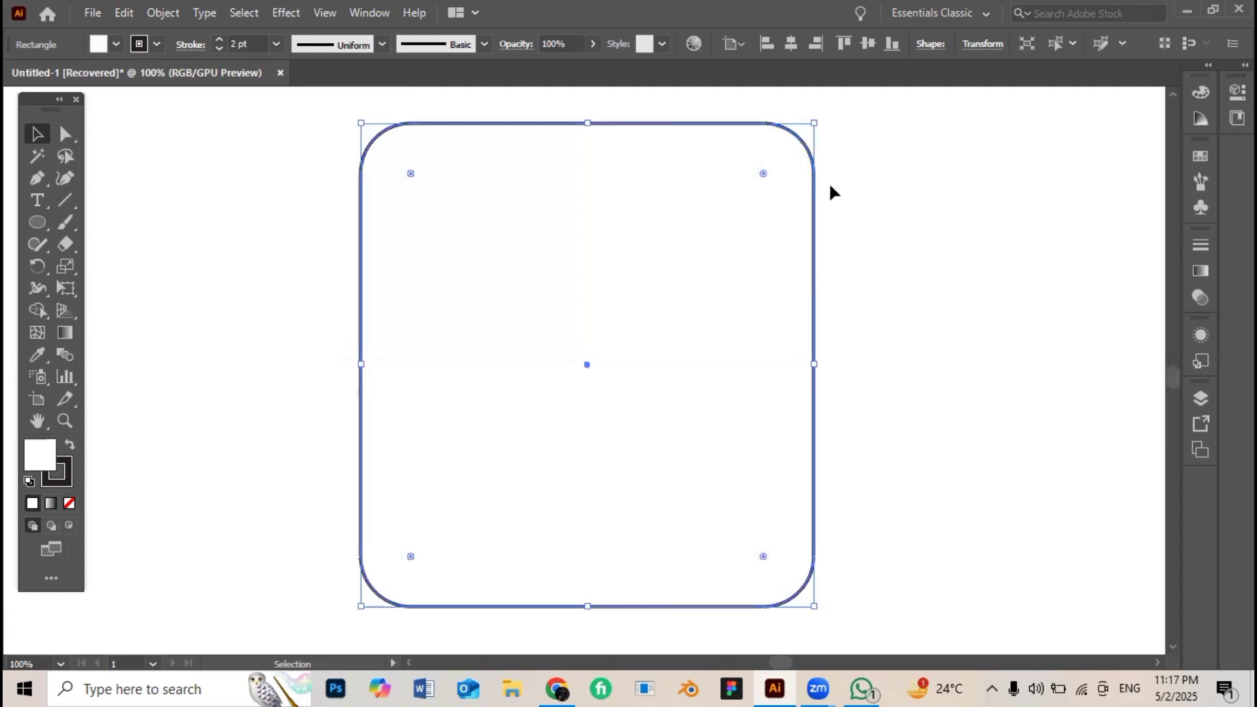
drag(763, 174, 537, 386)
drag(585, 349, 809, 203)
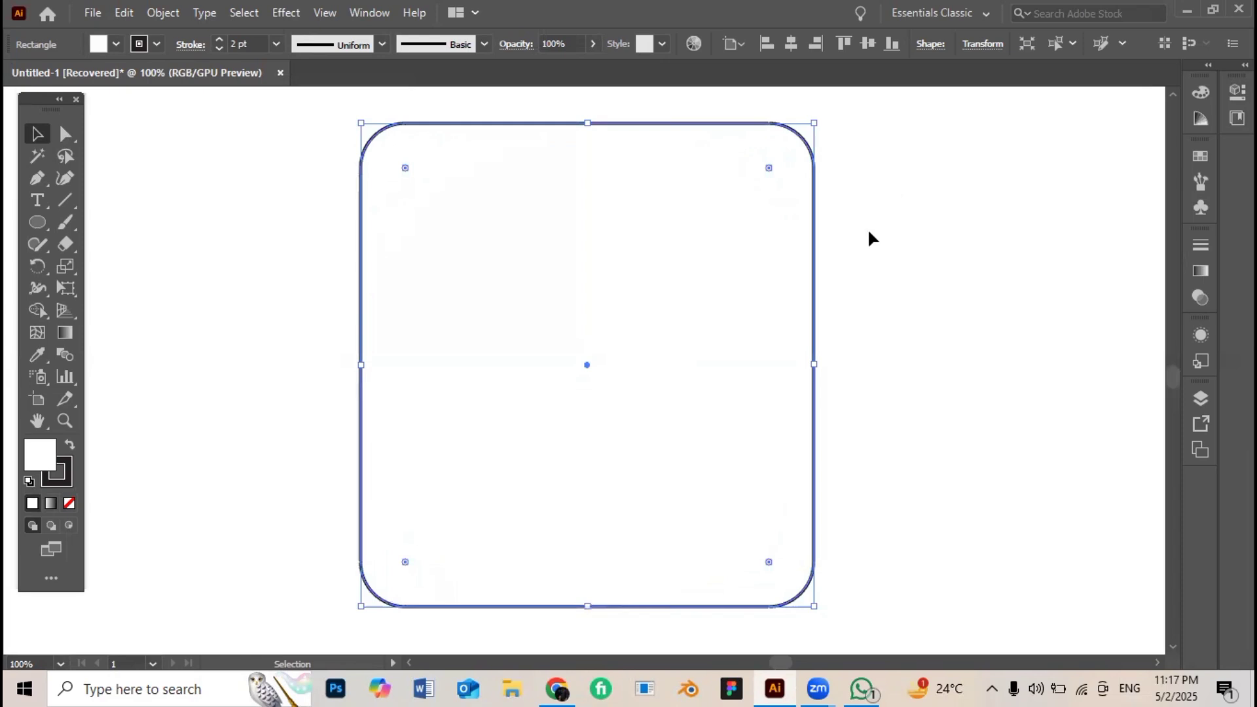
- Restore the rectangle's rounded corners to square and move the rectangle slightly to the left
scroll(867, 228, down, 1)
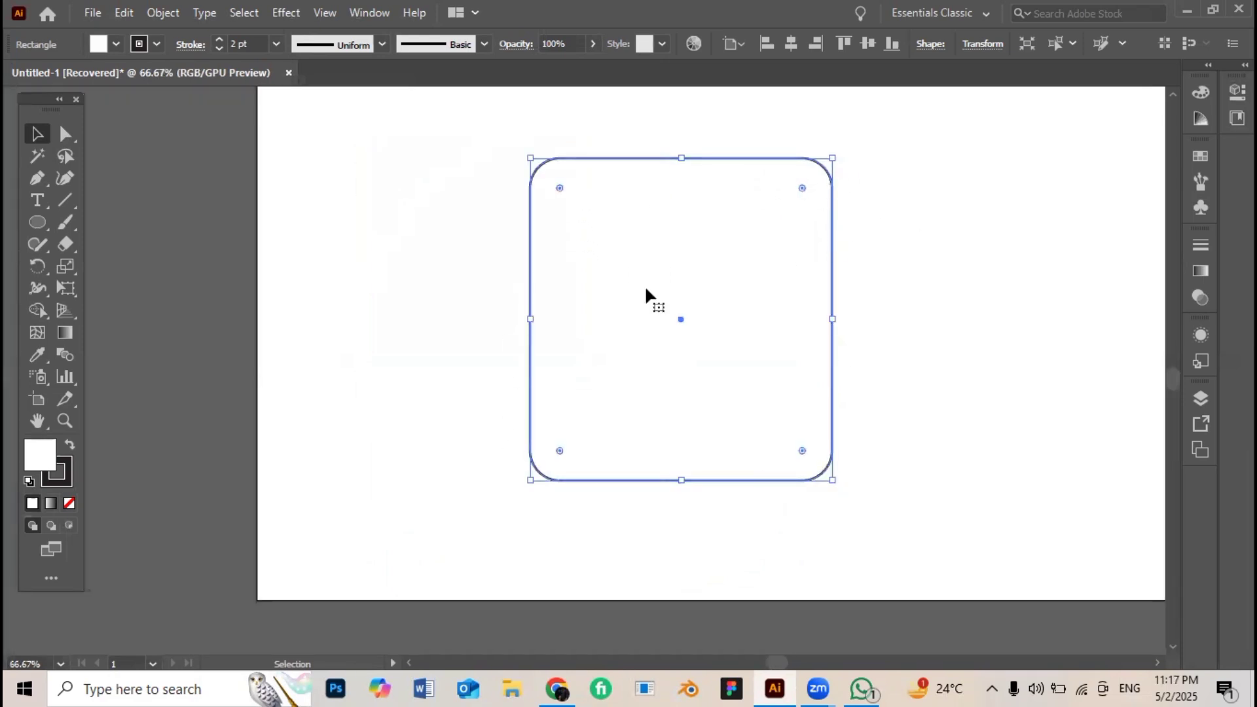
scroll(913, 278, down, 1)
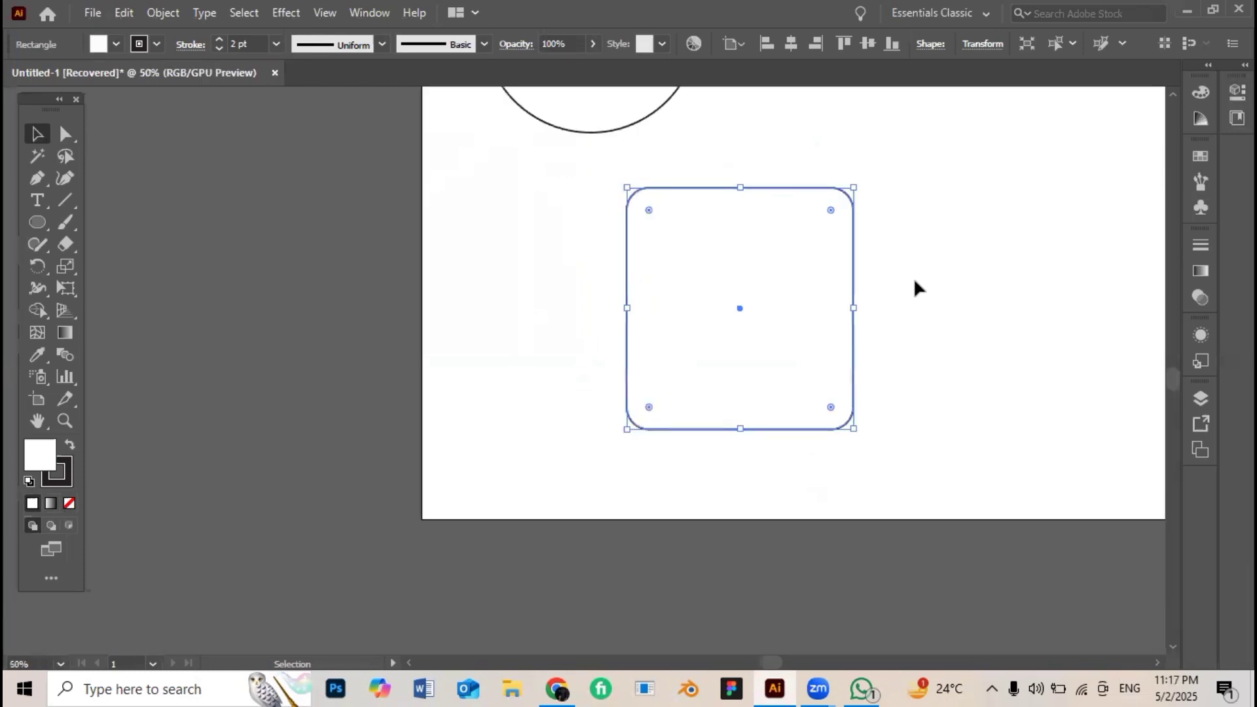
drag(890, 272, 816, 308)
click(956, 265)
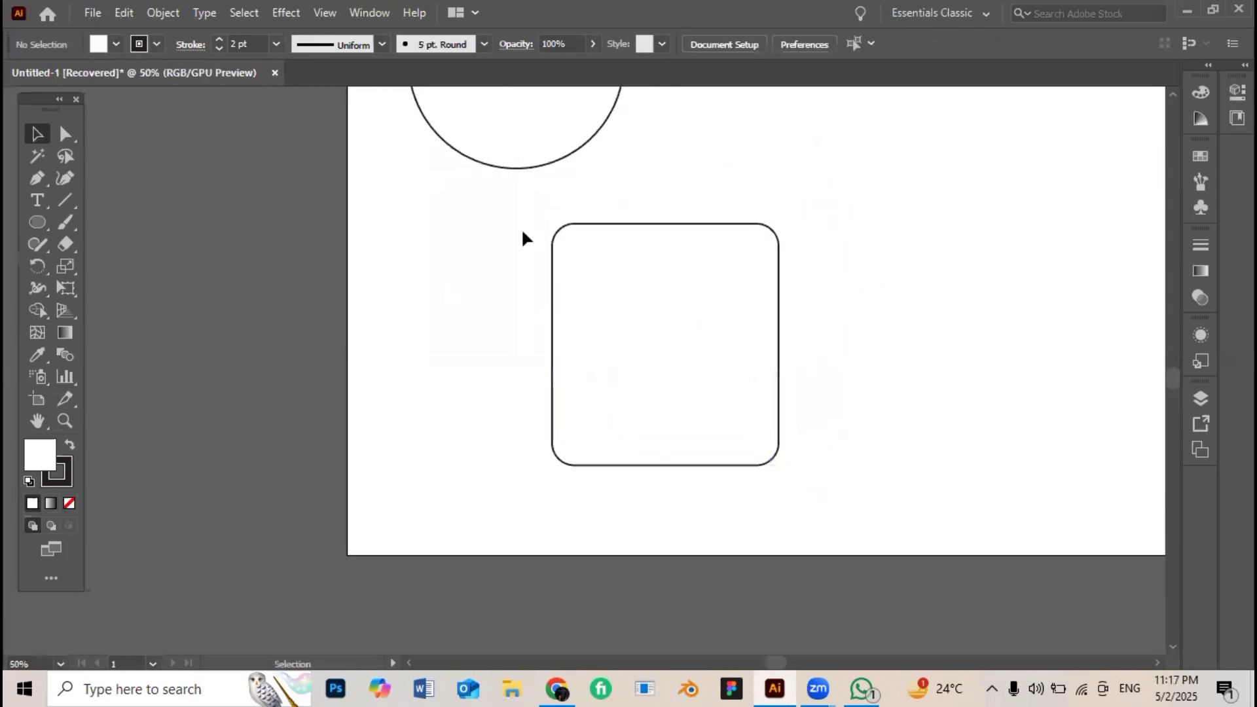
click(754, 261)
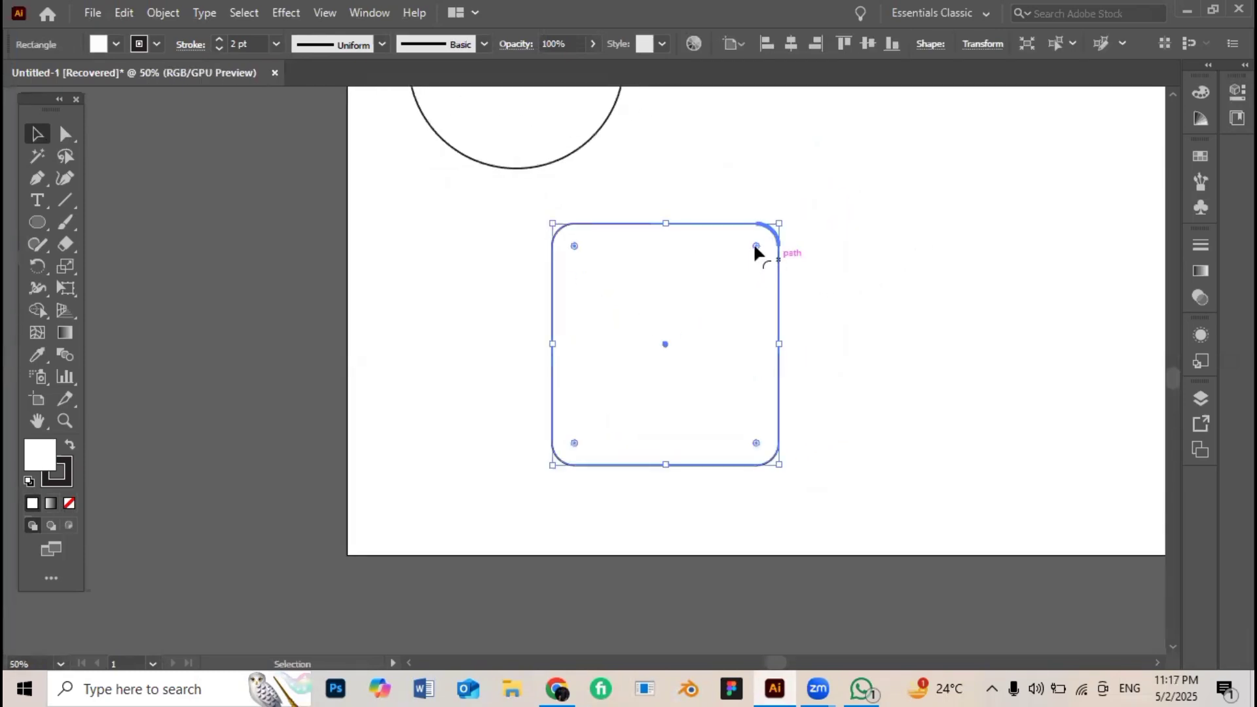
drag(755, 245, 823, 190)
click(823, 190)
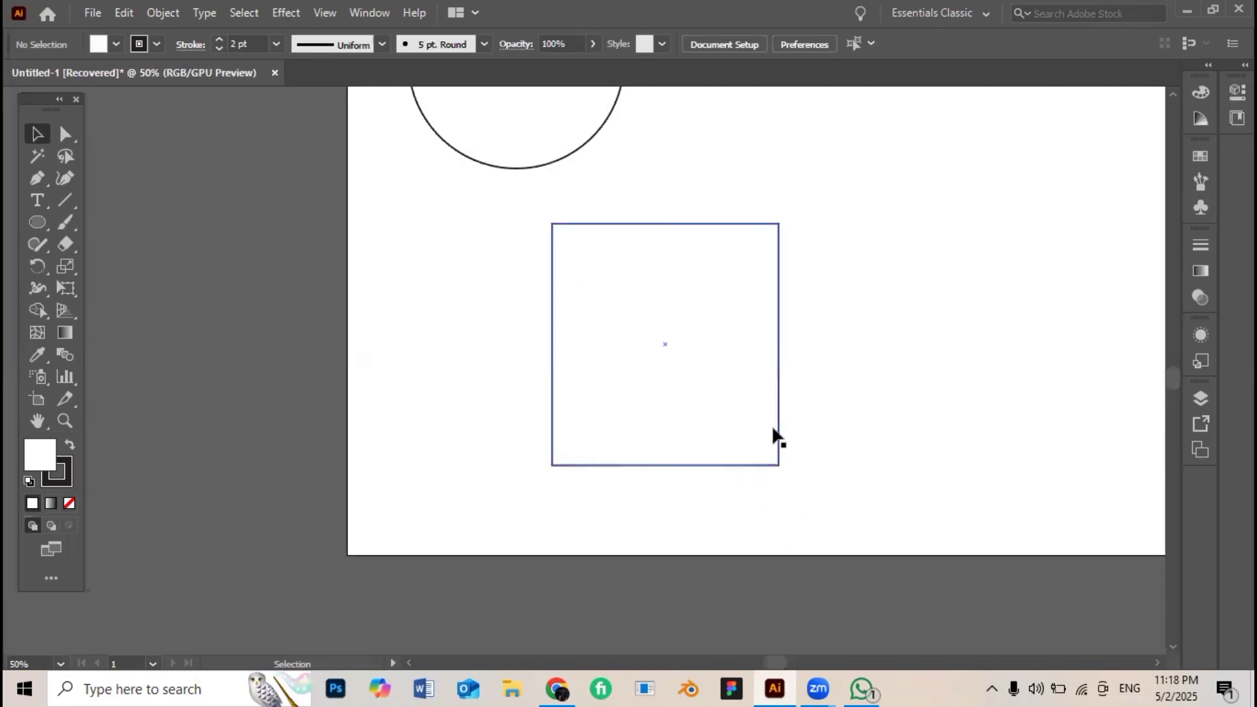
drag(707, 224, 656, 226)
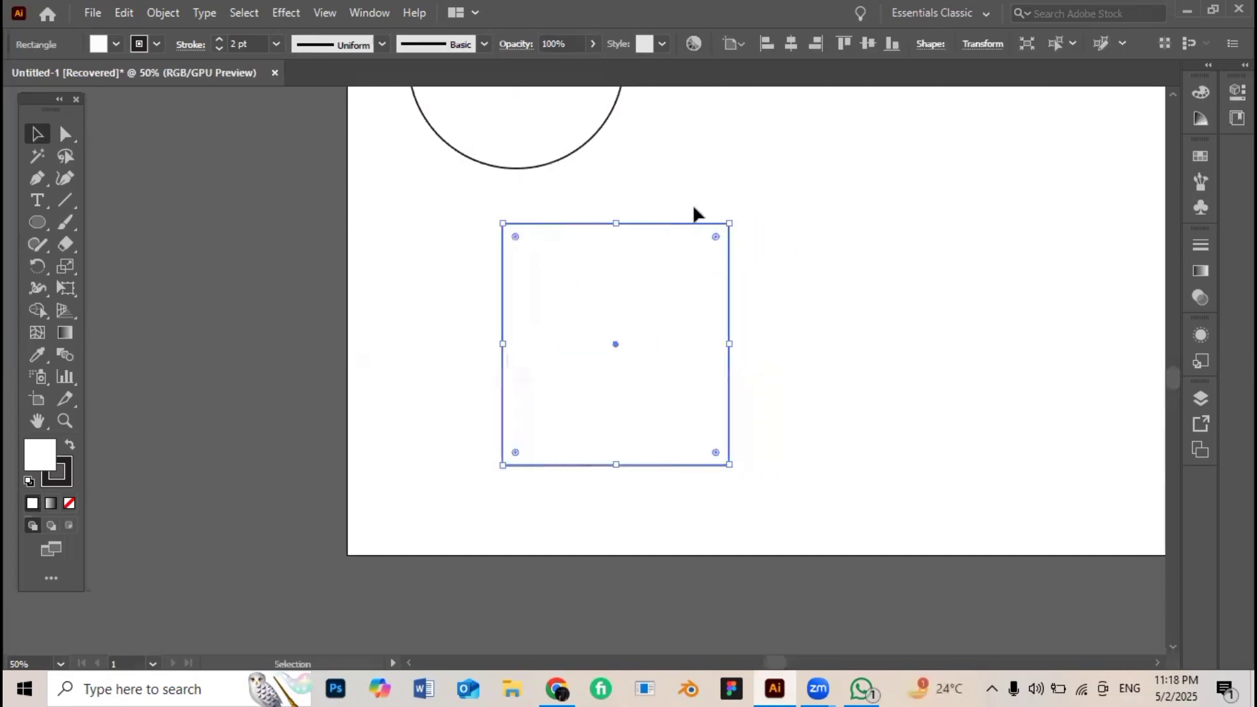
- Round the rectangle's top-left corner, its top-right corner to about 107 px and its bottom-left corner to about 88 px, one at a time
click(64, 133)
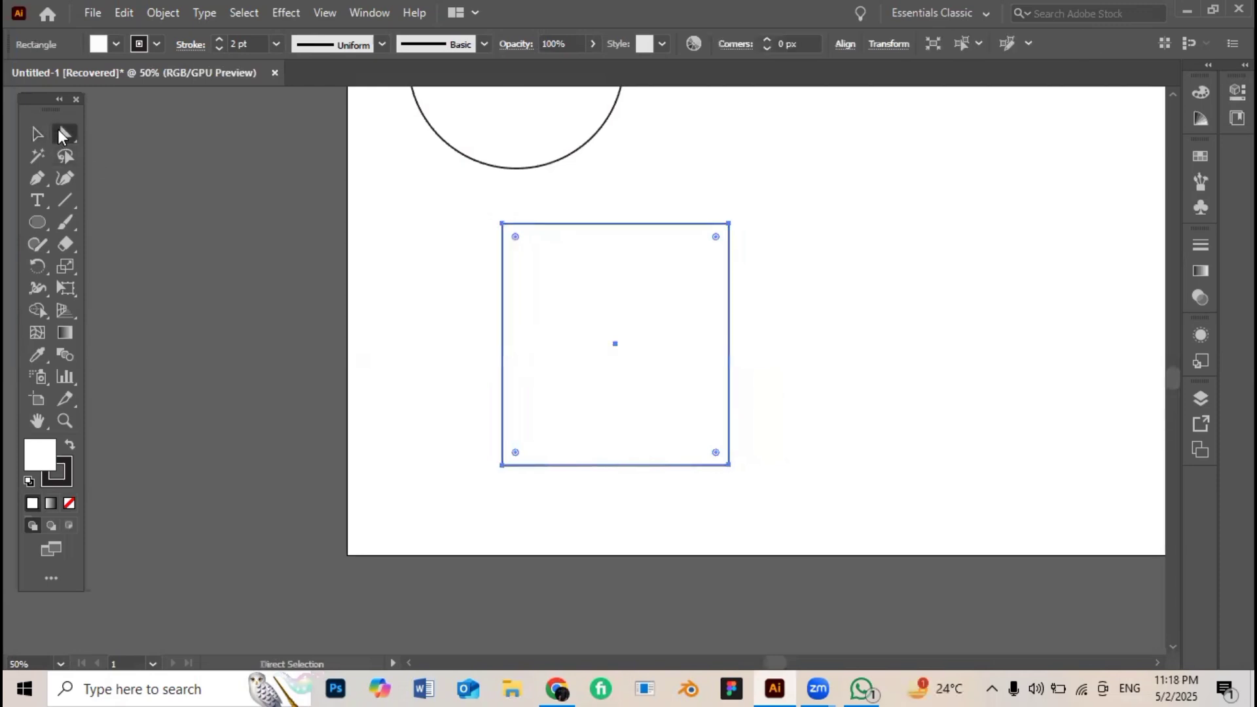
click(502, 224)
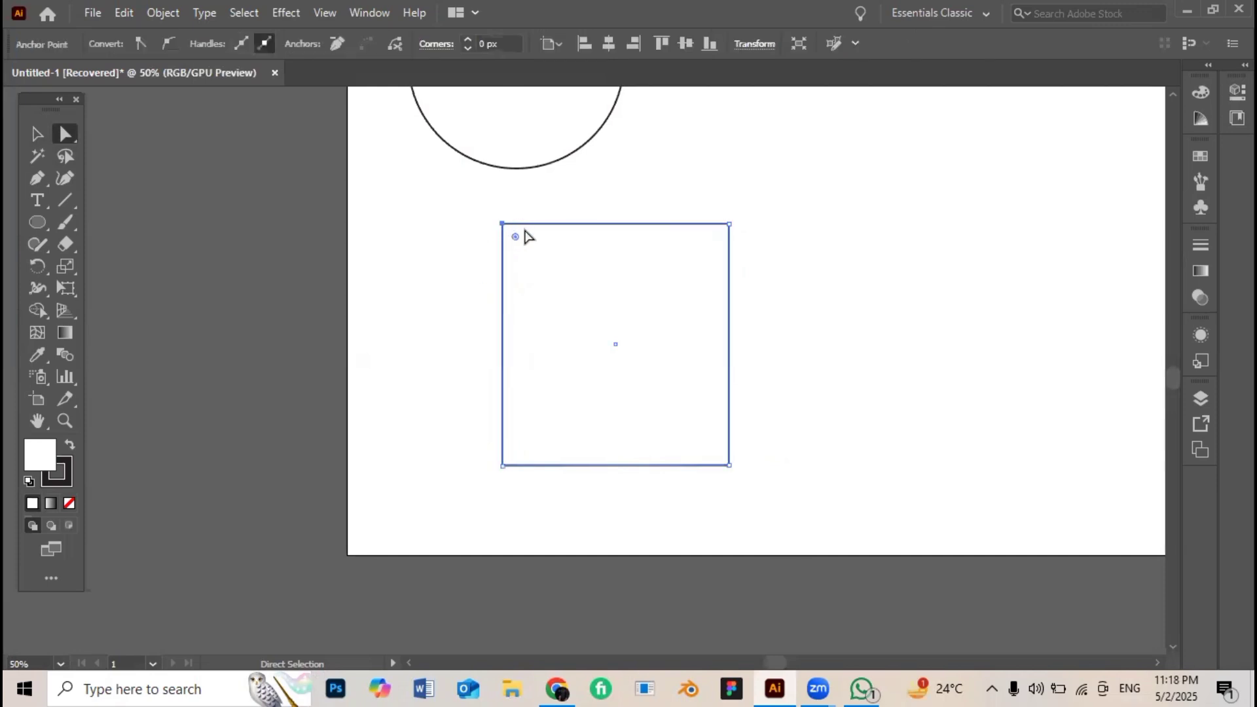
scroll(516, 235, up, 1)
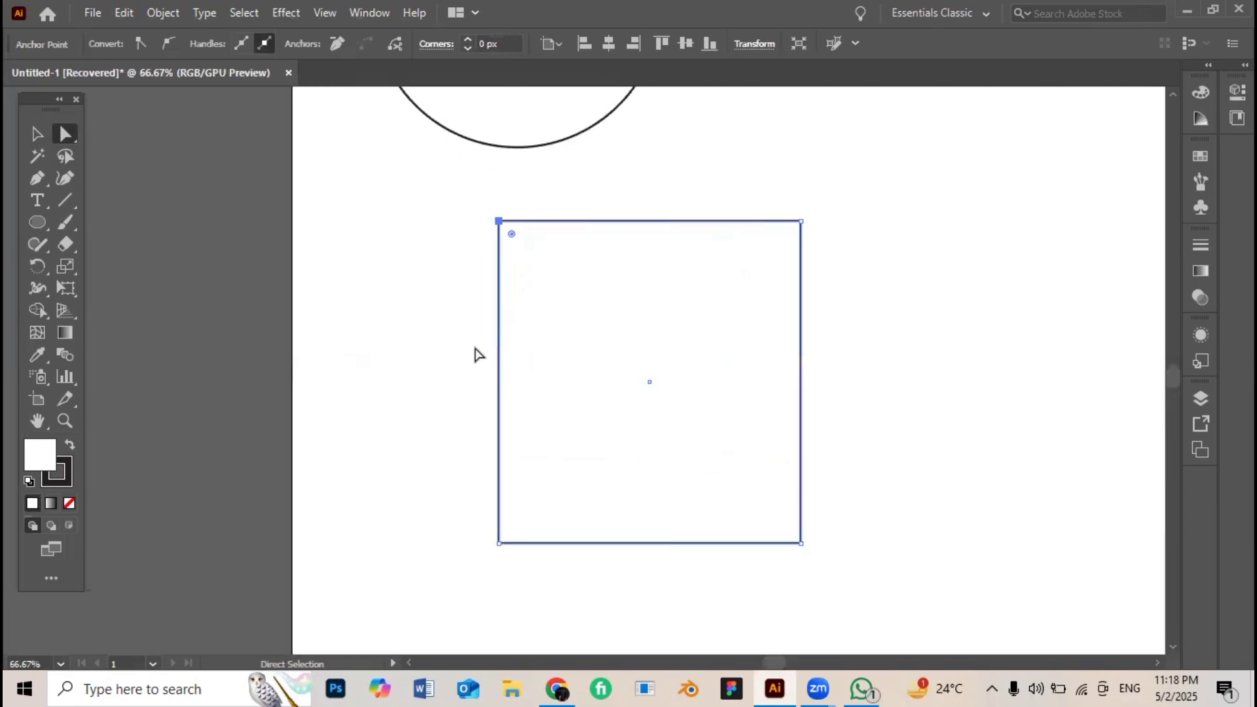
drag(512, 234, 593, 314)
click(800, 221)
drag(788, 233, 707, 315)
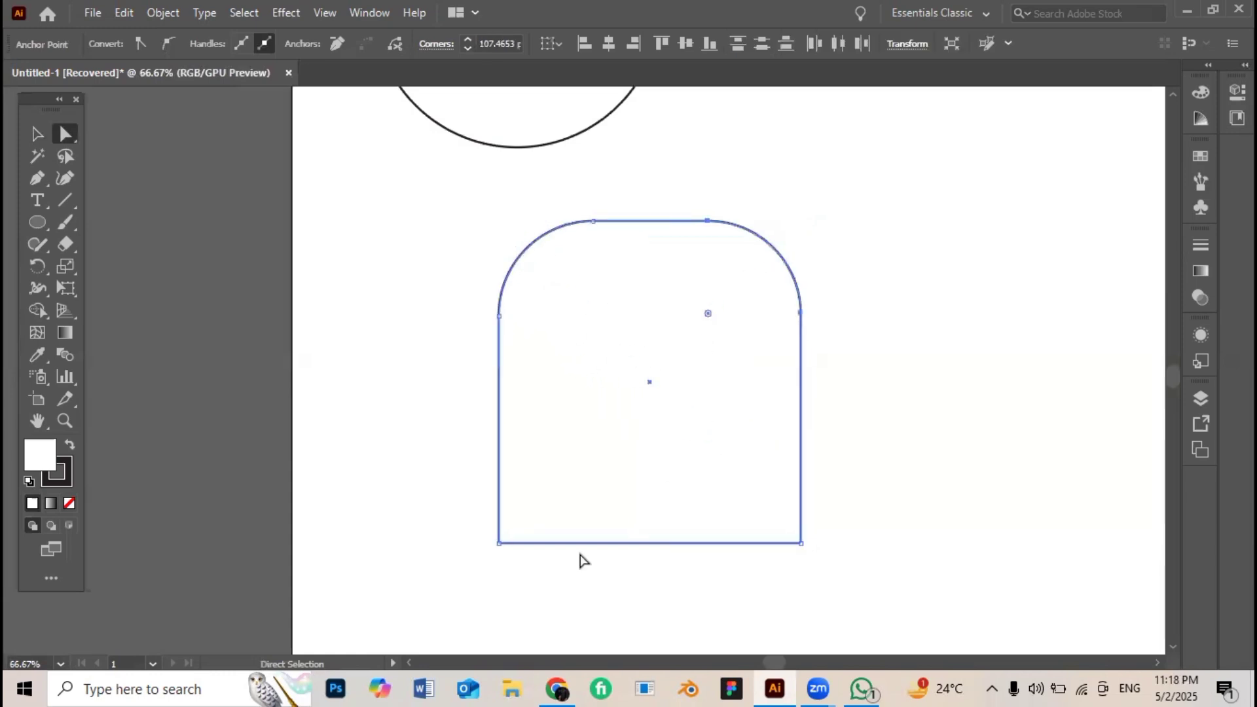
click(498, 543)
drag(512, 529, 598, 483)
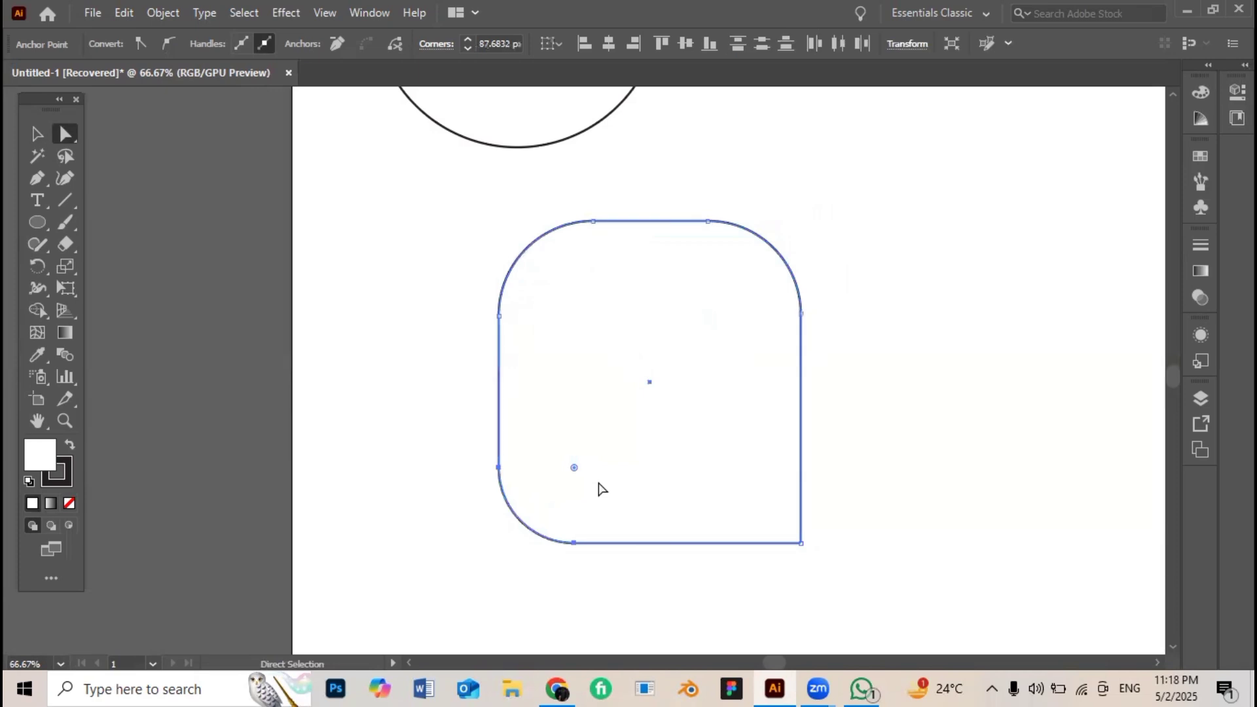
- Undo the roundings of the rectangle's three individual corners
key(ctrl+z)
key(ctrl+z)
key(ctrl+z)
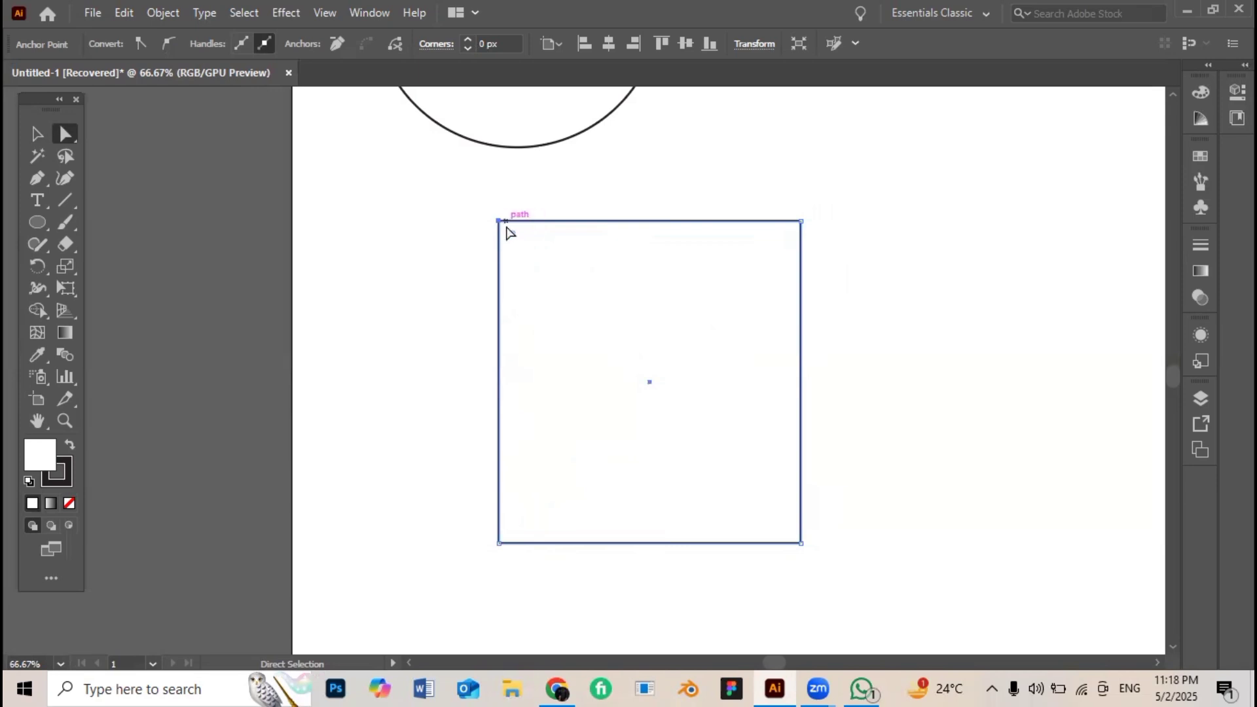
- Try rounding the rectangle's top-left corner to about 115 px and its bottom-right corner to about 79 px, and undo both
click(500, 223)
drag(519, 244, 597, 321)
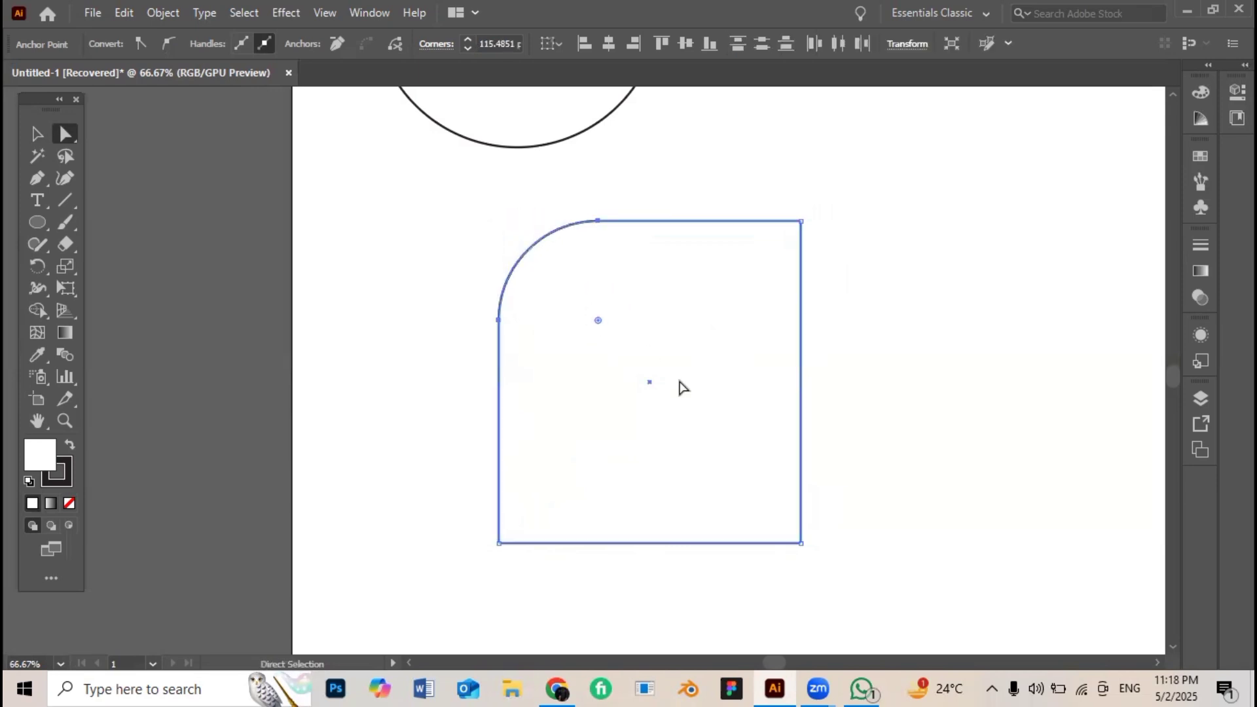
click(800, 543)
drag(786, 526, 733, 462)
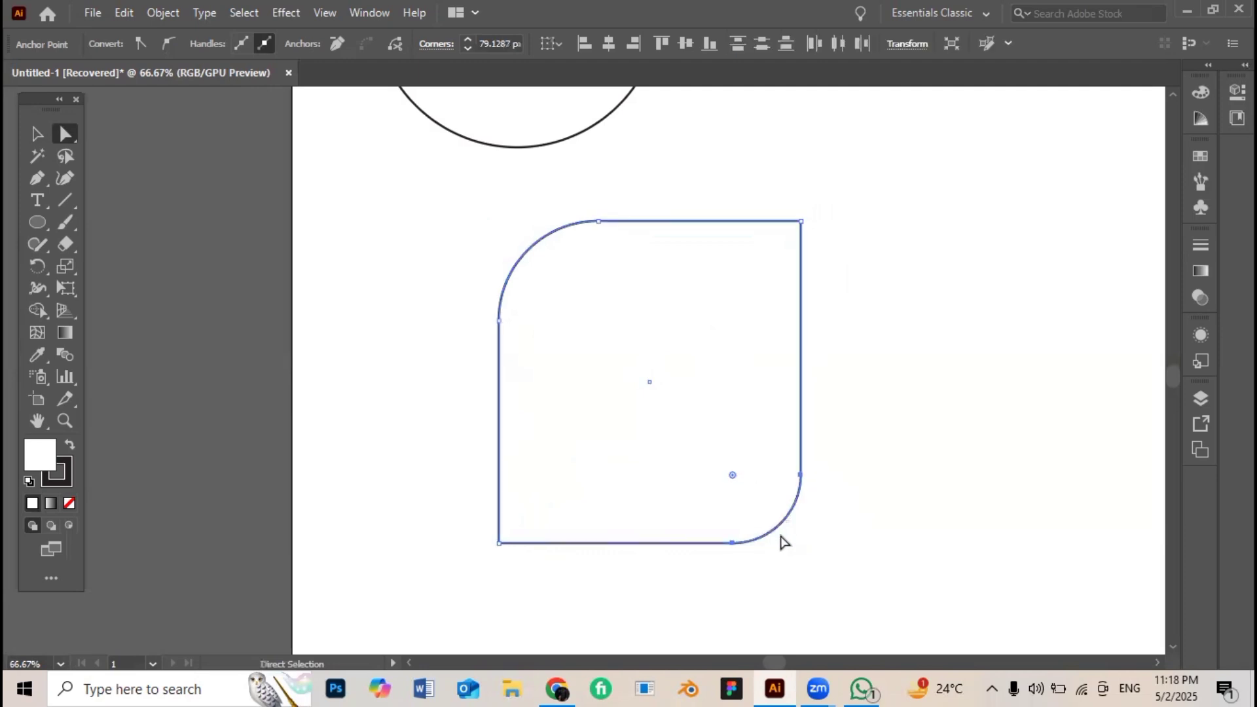
click(853, 295)
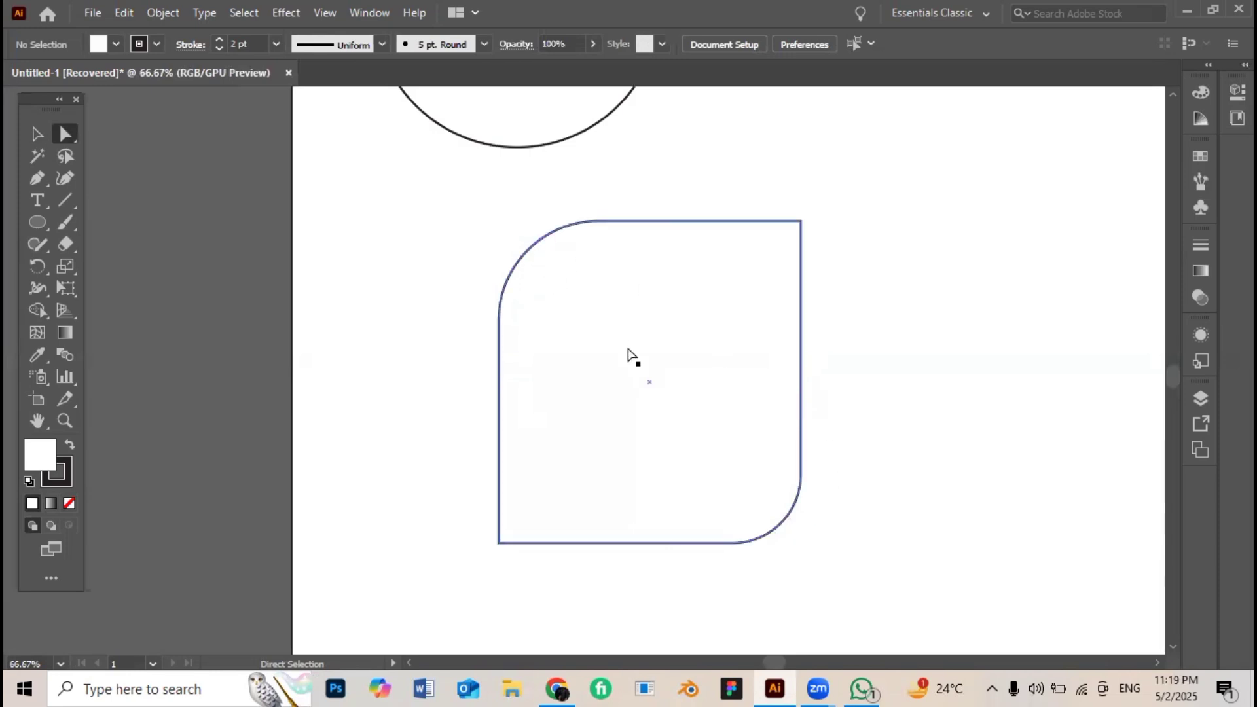
key(ctrl+z)
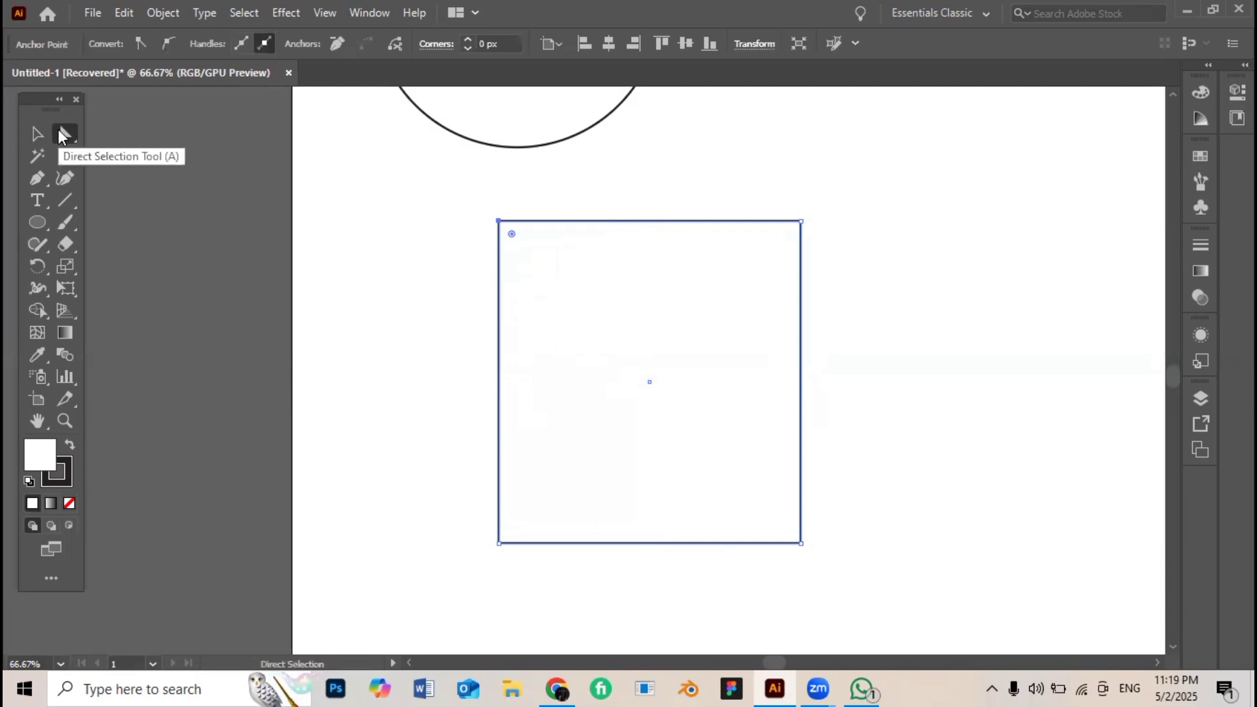
- Select the rectangle's top-left and bottom-right anchor points together with the Direct Selection tool, keeping both corners square
click(474, 196)
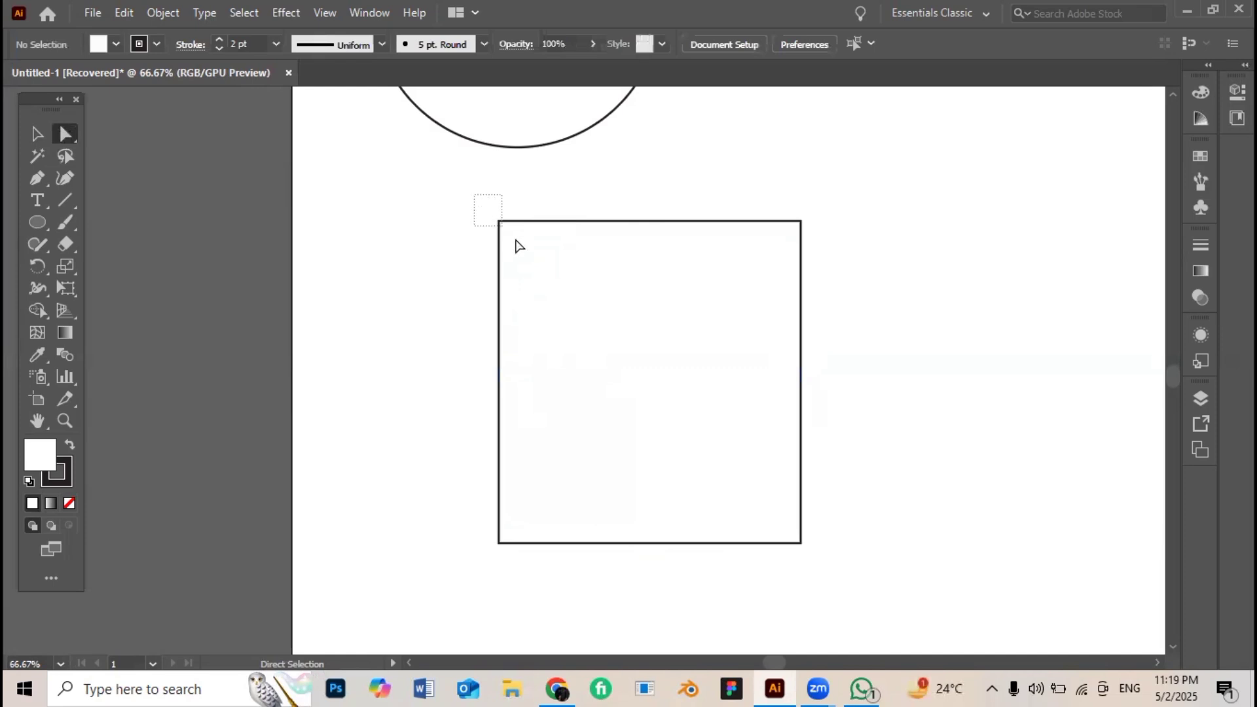
drag(519, 246, 539, 265)
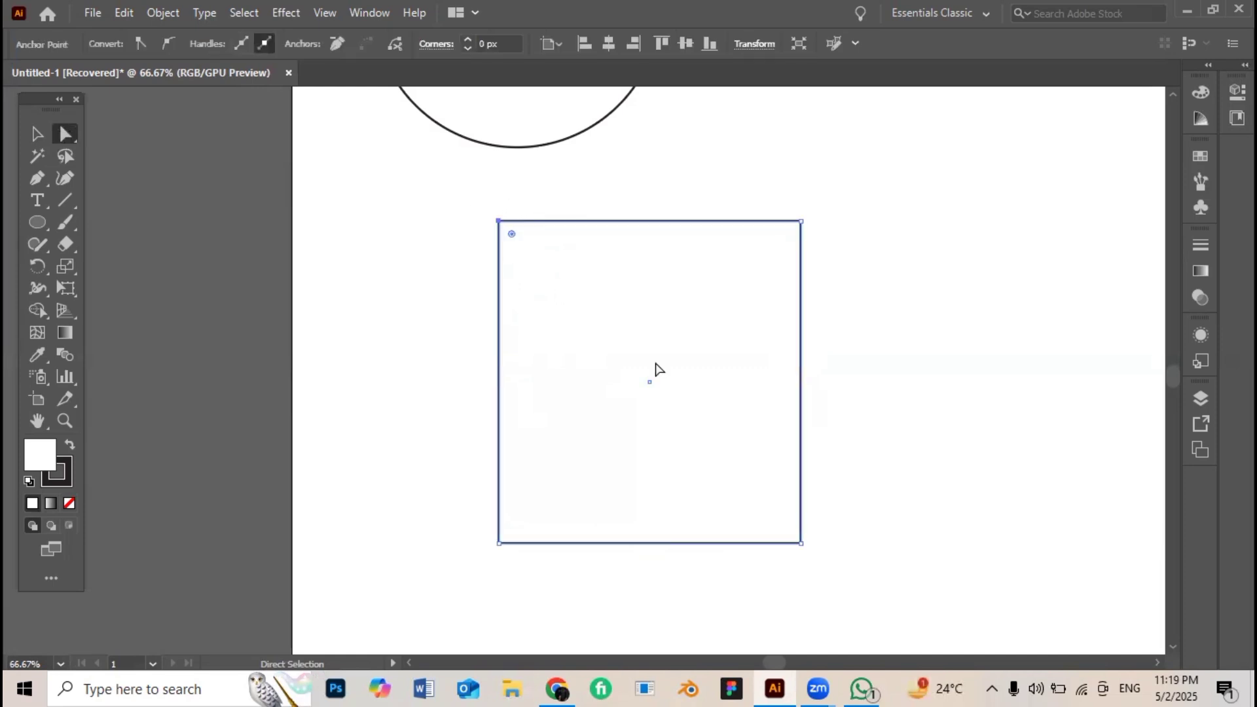
click(800, 541)
drag(479, 205, 522, 264)
drag(820, 518, 741, 567)
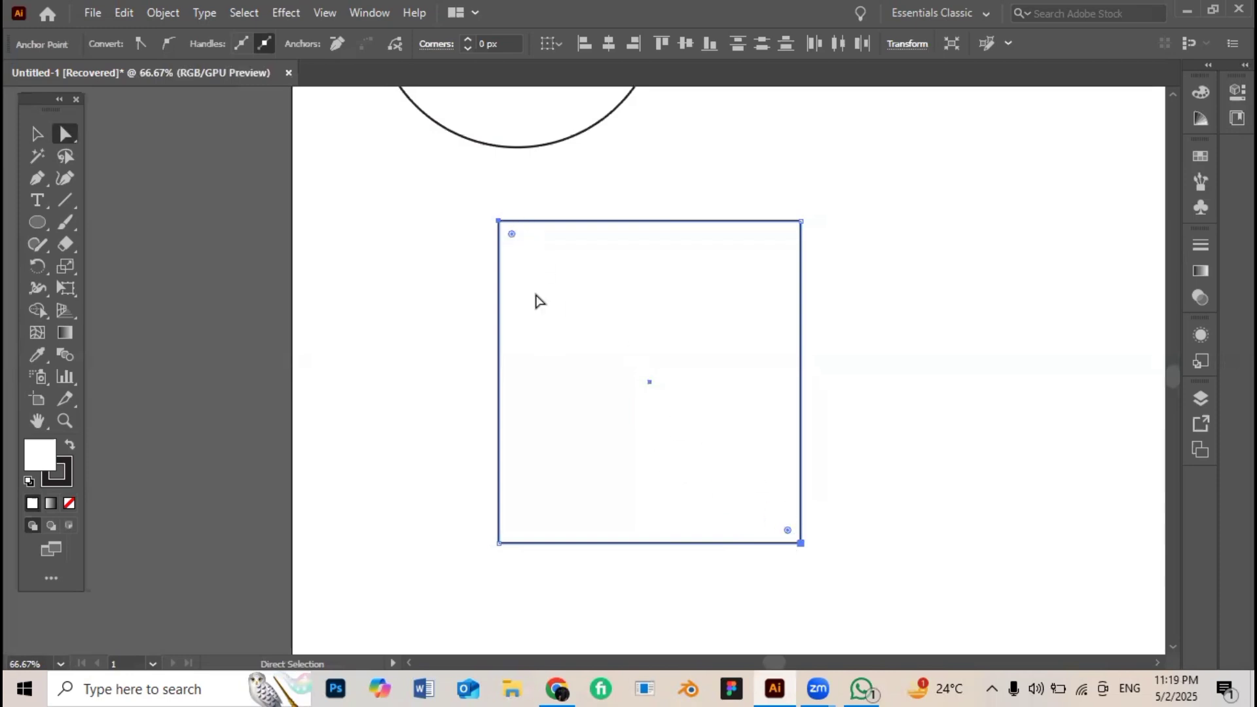
drag(517, 241, 490, 194)
- Switch from editing individual anchor points to the Selection tool with the whole rectangle selected
scroll(916, 345, down, 1)
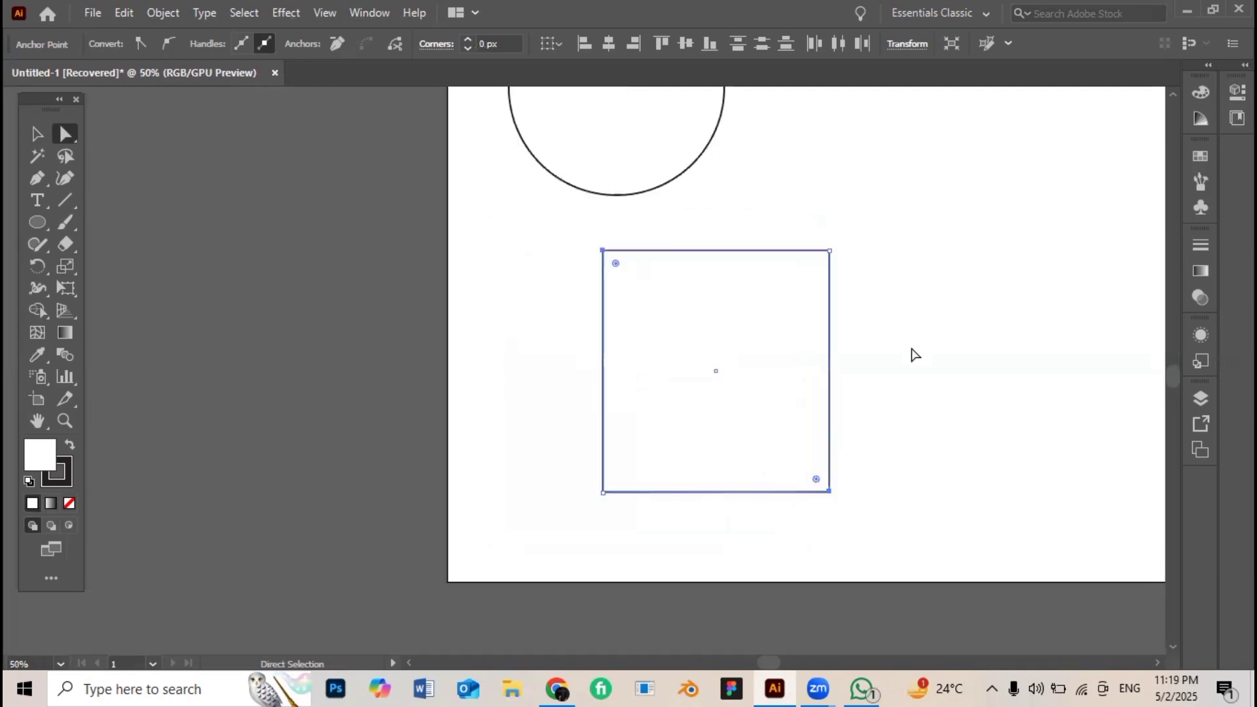
click(37, 134)
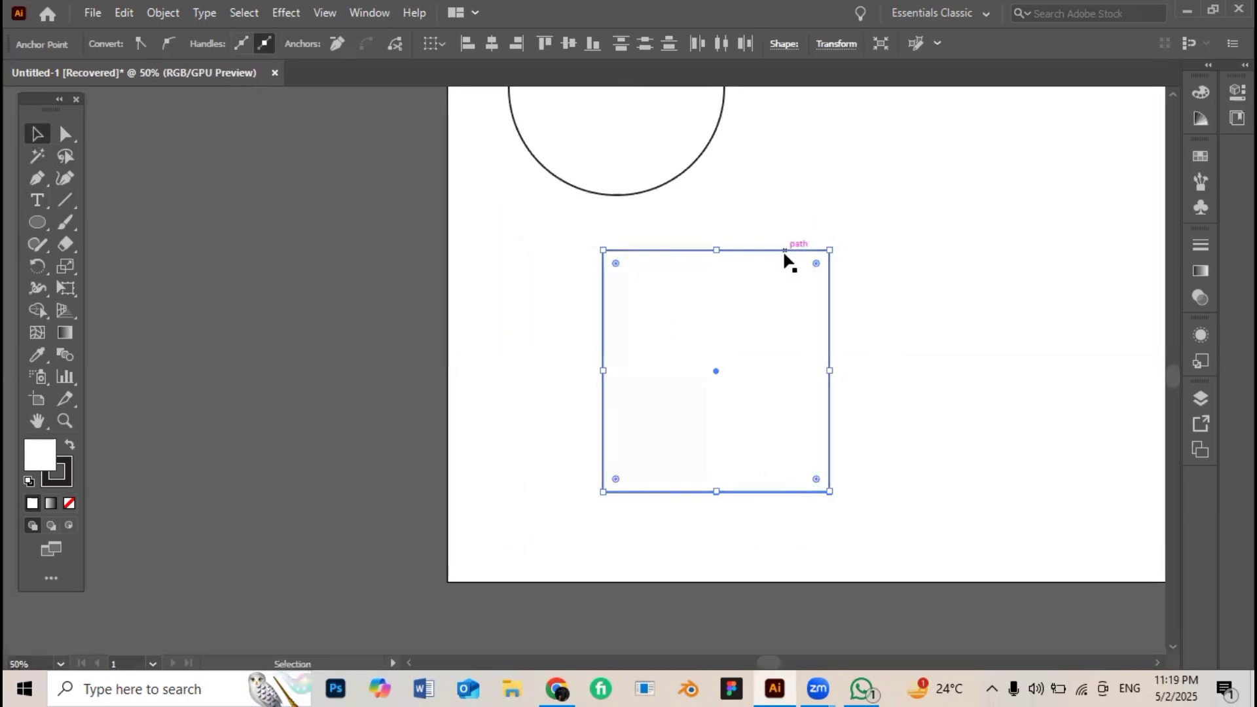
scroll(784, 259, up, 3)
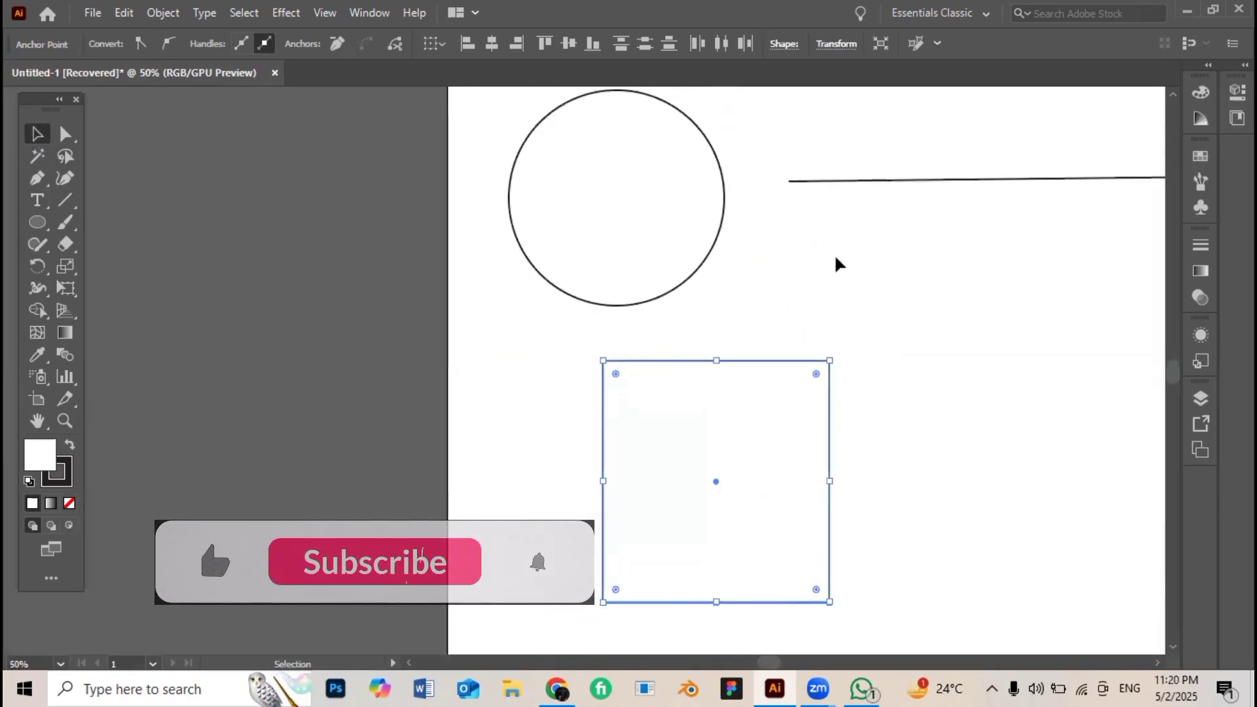
- Draw a straight horizontal line below the existing slanted line with the Line Segment tool, constraining it to 0°
drag(836, 264, 564, 308)
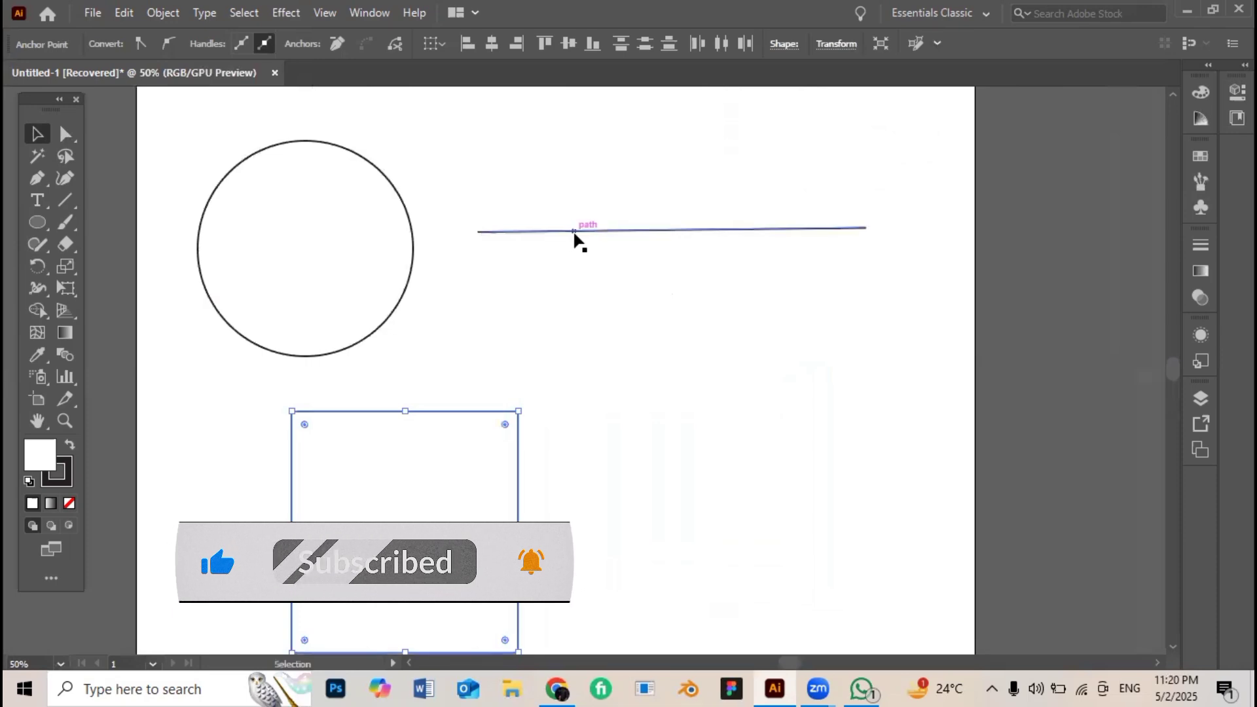
click(573, 230)
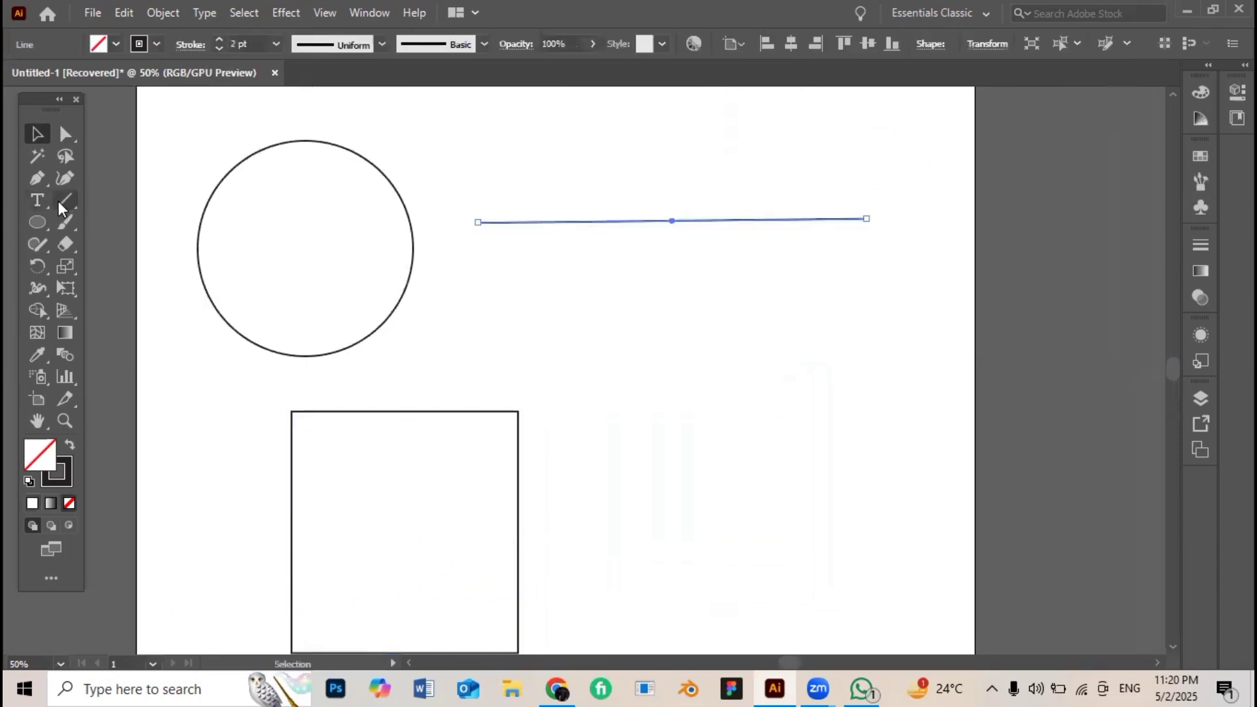
drag(60, 200, 100, 201)
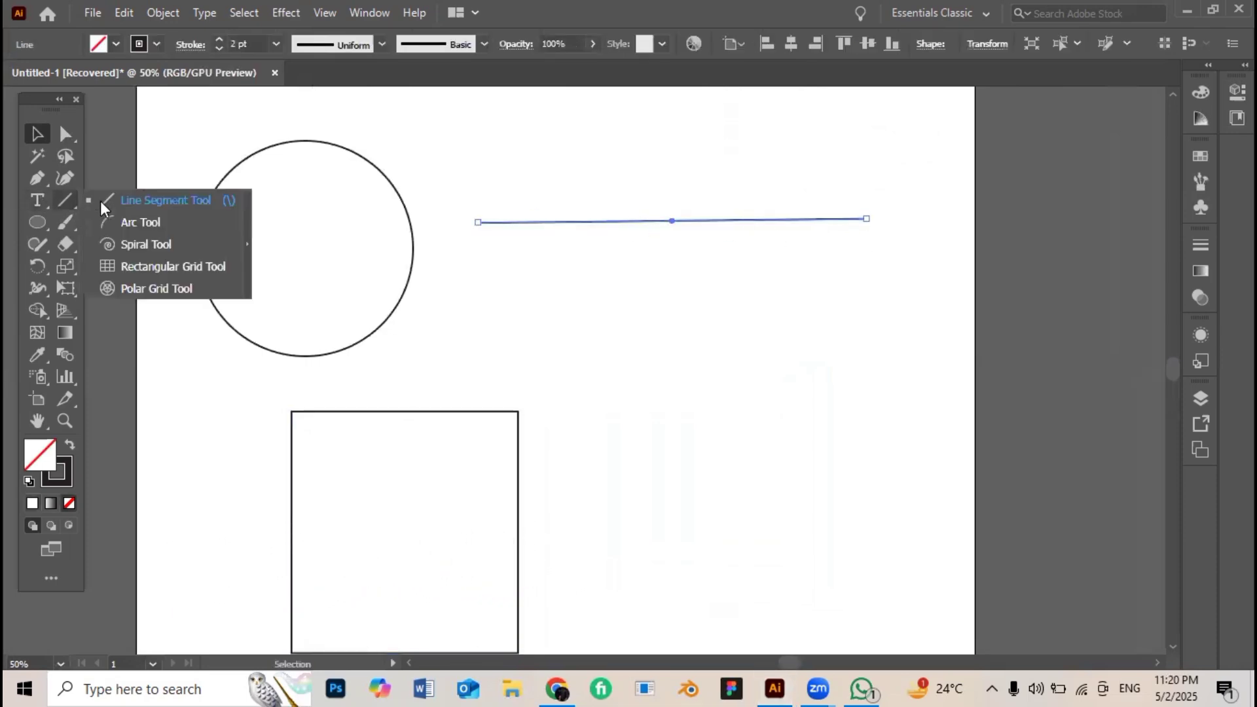
click(154, 202)
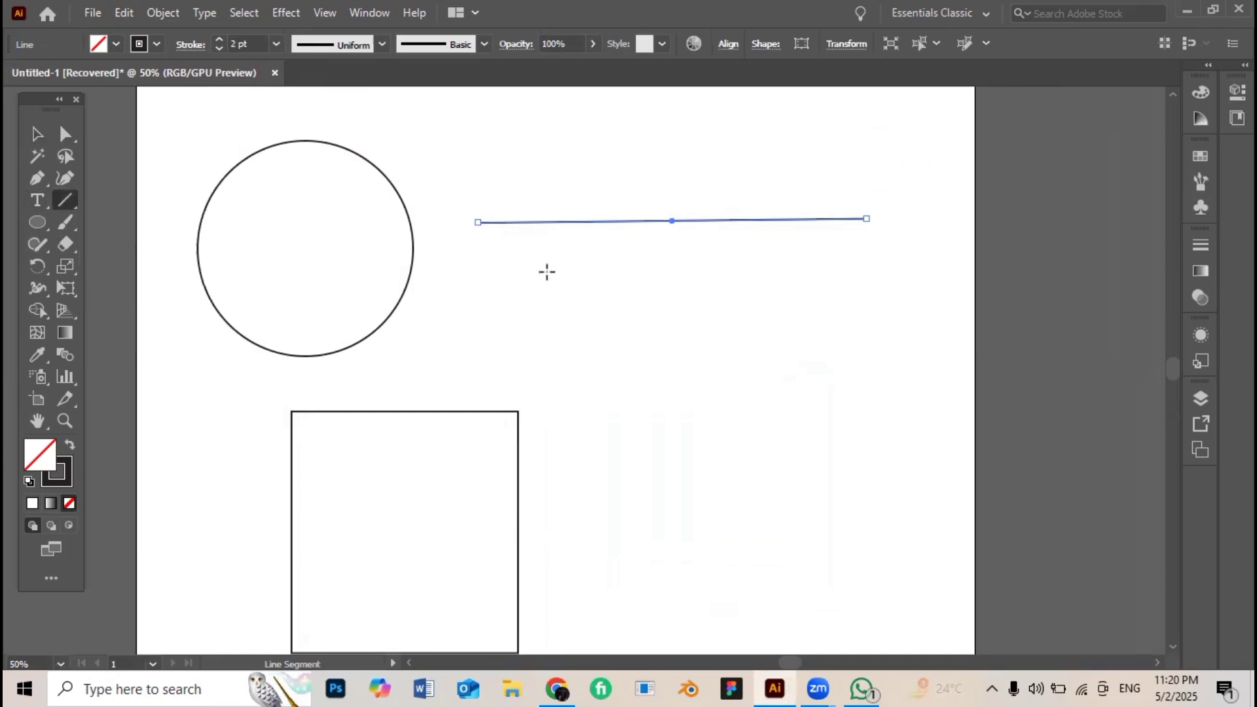
drag(483, 260, 962, 311)
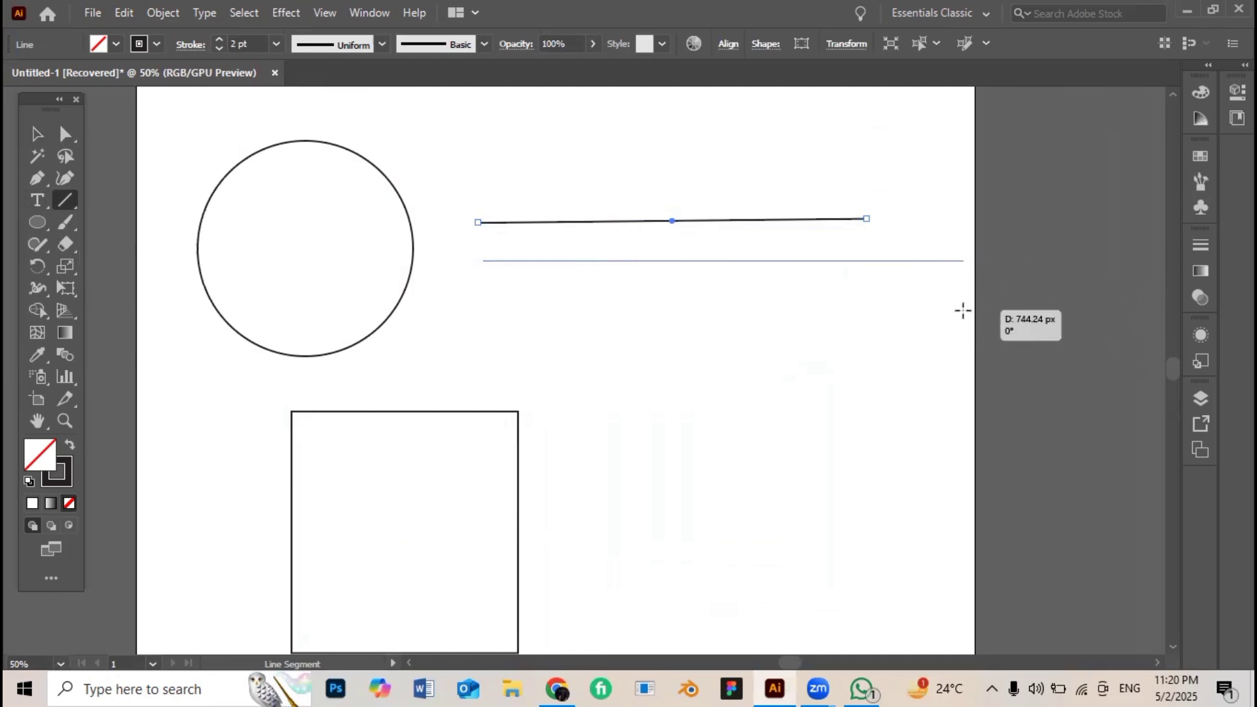
drag(962, 318, 727, 272)
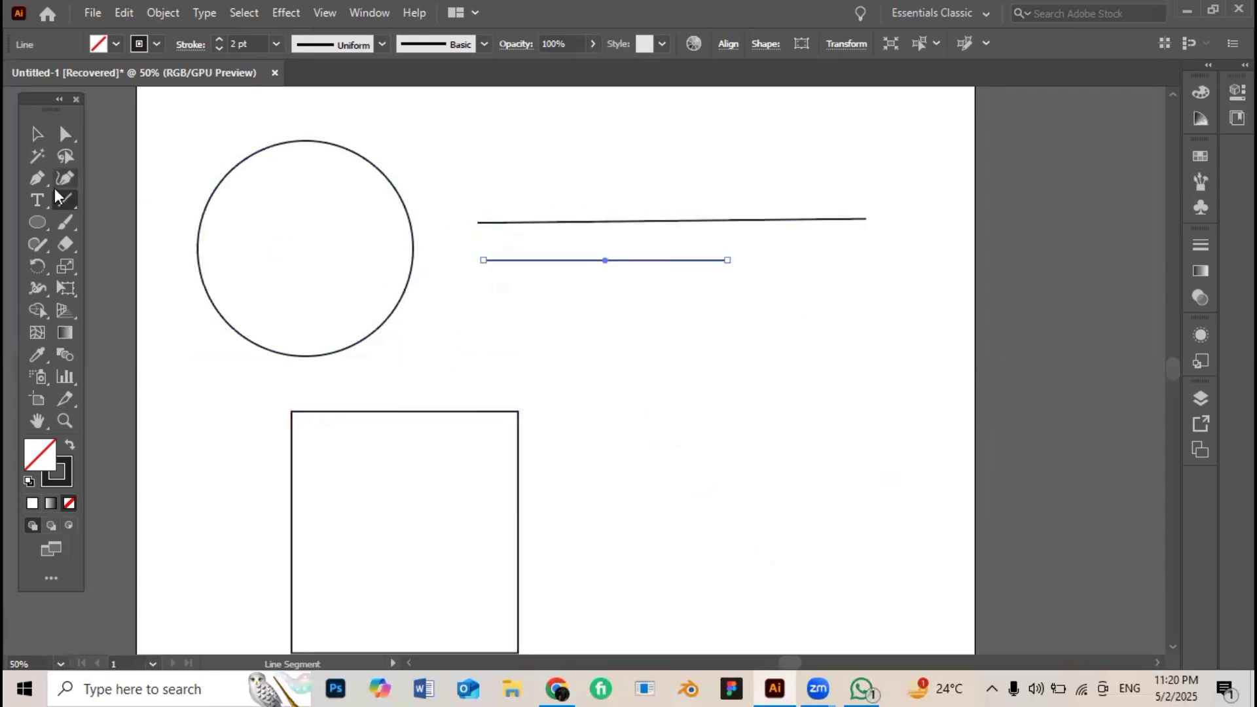
- Draw a small square below the lines with the Rectangle tool and move it to the right
drag(38, 221, 110, 217)
drag(547, 312, 622, 387)
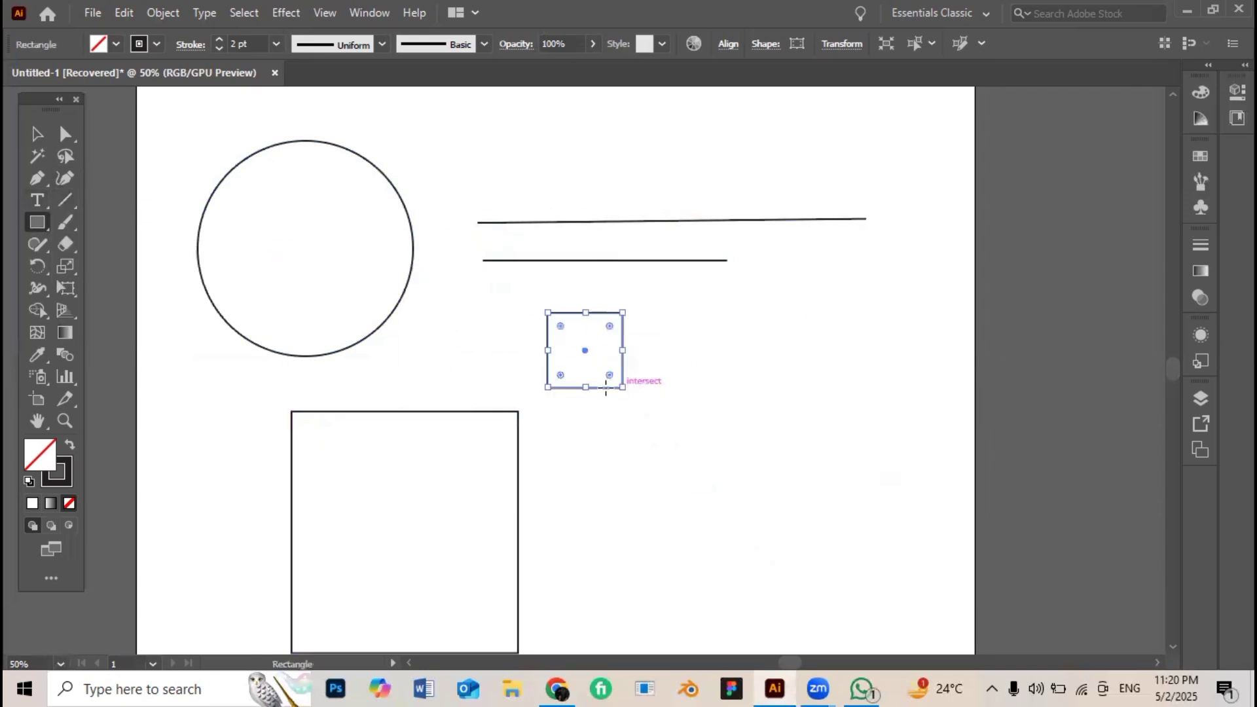
drag(584, 350, 749, 375)
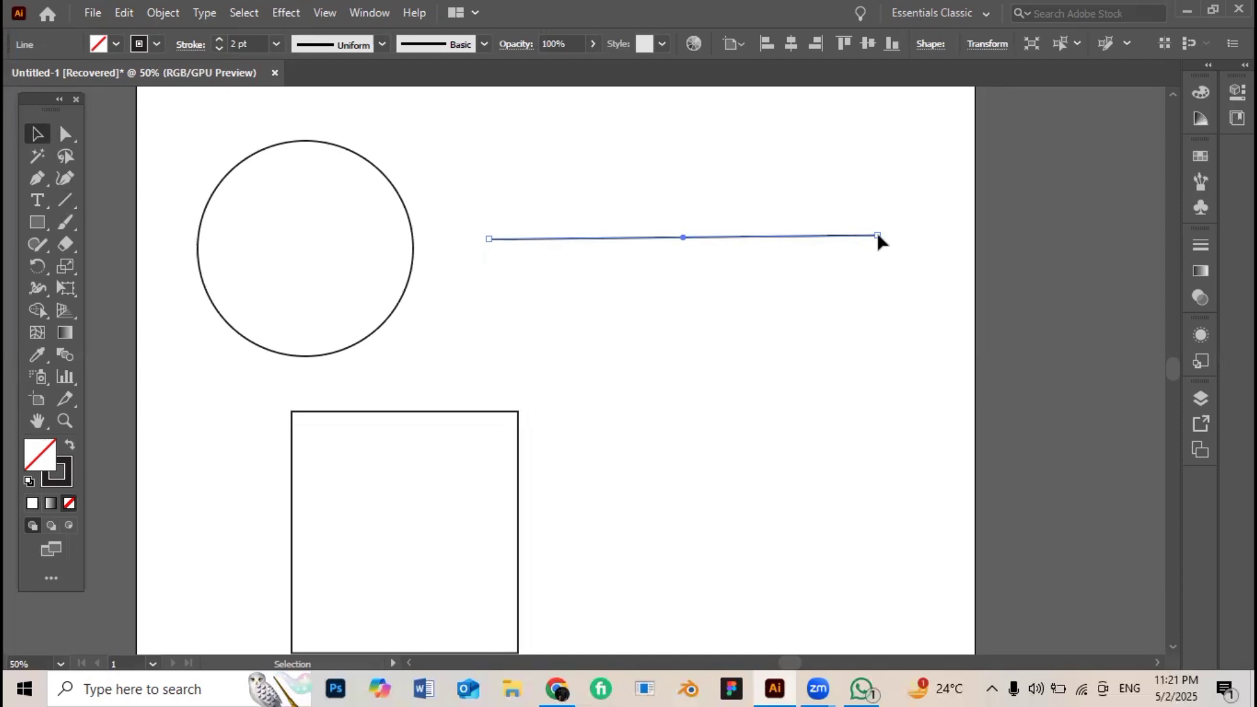
- Straighten the slanted line to horizontal by its right end with the Selection tool, shift the line lower, and deselect it
drag(877, 236, 872, 239)
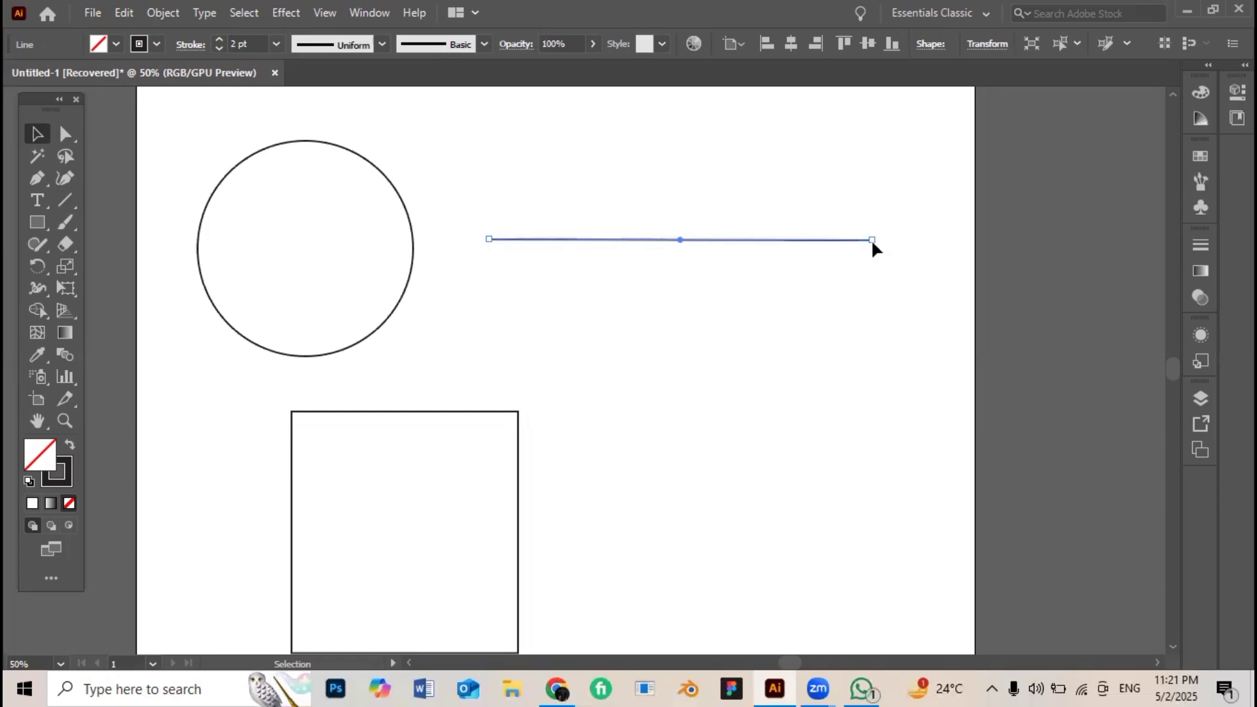
mouse_move(871, 240)
mouse_down()
mouse_move(916, 215)
mouse_move(875, 254)
mouse_up()
drag(788, 254, 794, 301)
click(850, 248)
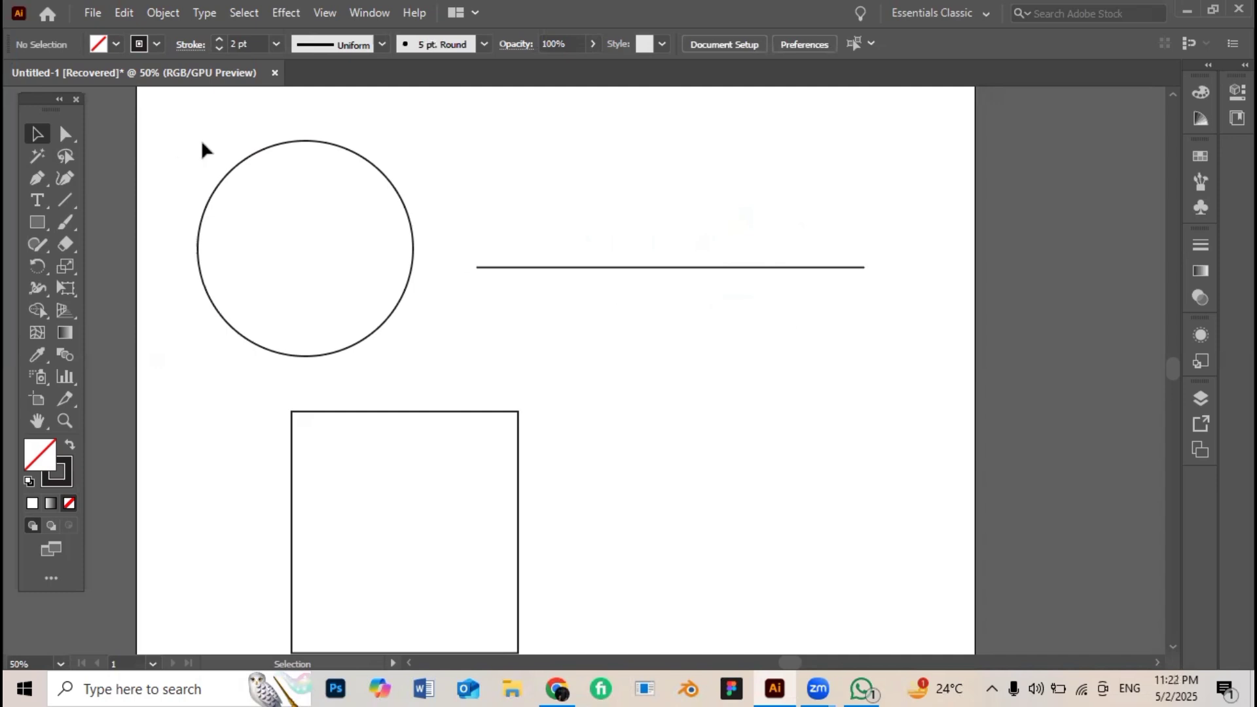
- Shorten the horizontal line slightly by moving its right endpoint inward with the Direct Selection tool
click(65, 134)
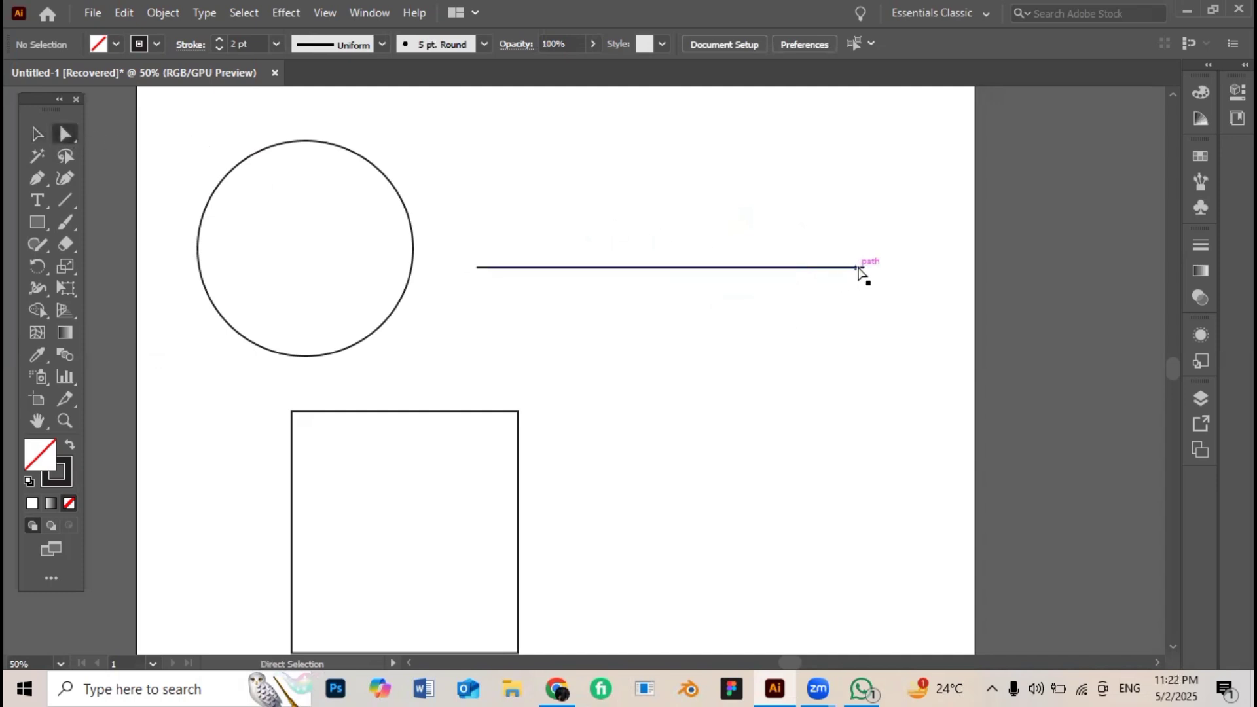
click(864, 268)
mouse_move(864, 269)
mouse_down()
mouse_move(861, 199)
mouse_move(878, 241)
mouse_move(871, 386)
mouse_move(898, 273)
mouse_move(866, 174)
mouse_move(897, 302)
mouse_move(883, 235)
mouse_move(892, 340)
mouse_move(878, 225)
mouse_move(871, 254)
mouse_move(767, 265)
mouse_move(855, 265)
mouse_move(842, 266)
mouse_up()
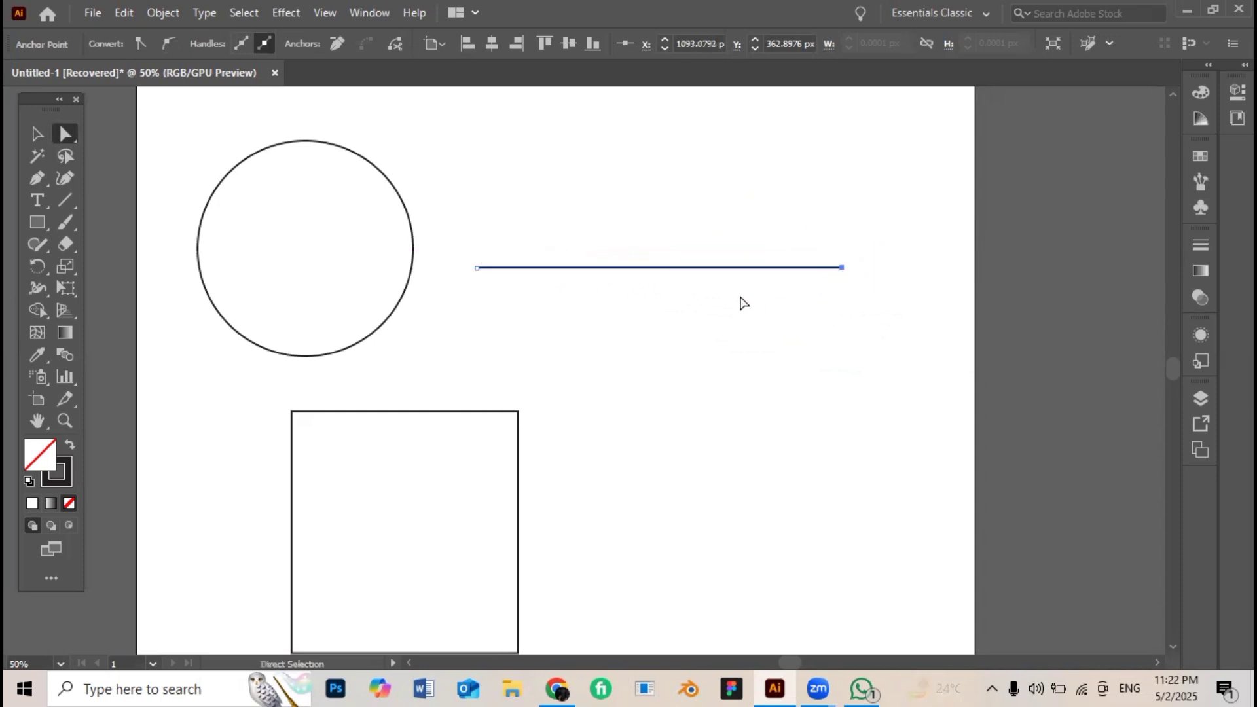
- Move only the large rectangle's top-right anchor point inward, close to its bottom-left corner, to about X 283, Y 911 px
key(space)
drag(625, 392, 790, 271)
click(671, 308)
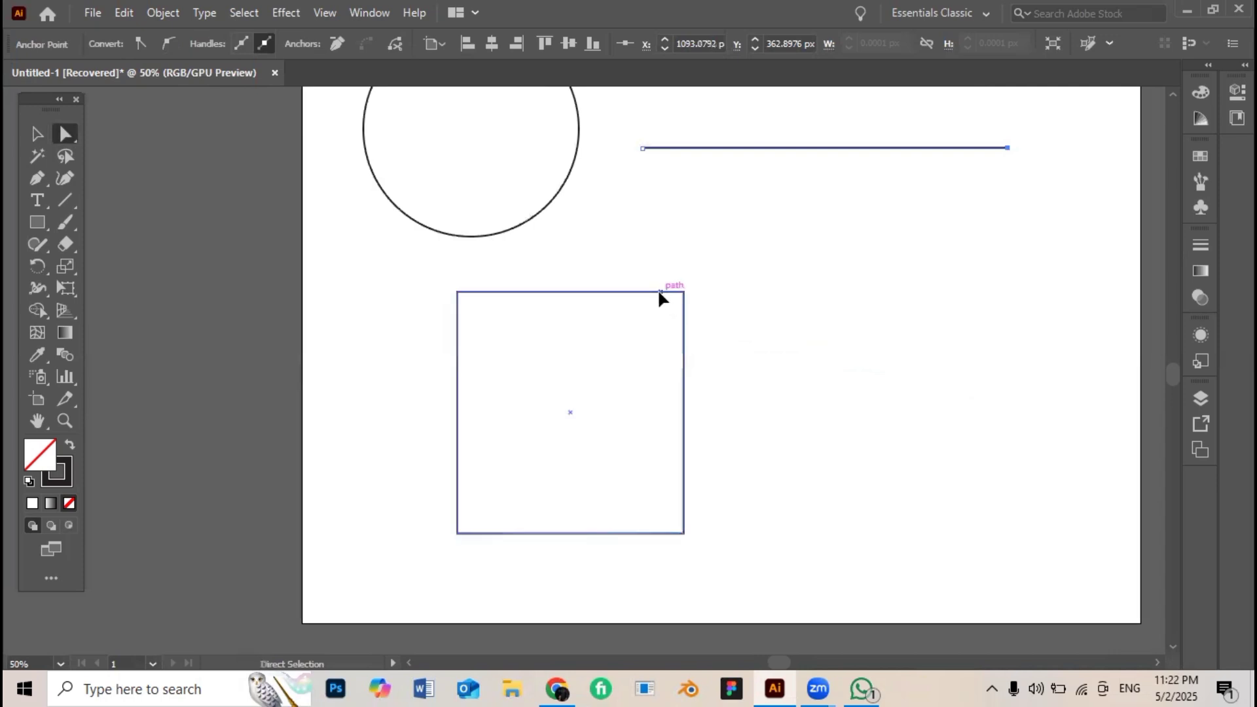
scroll(665, 350, up, 3)
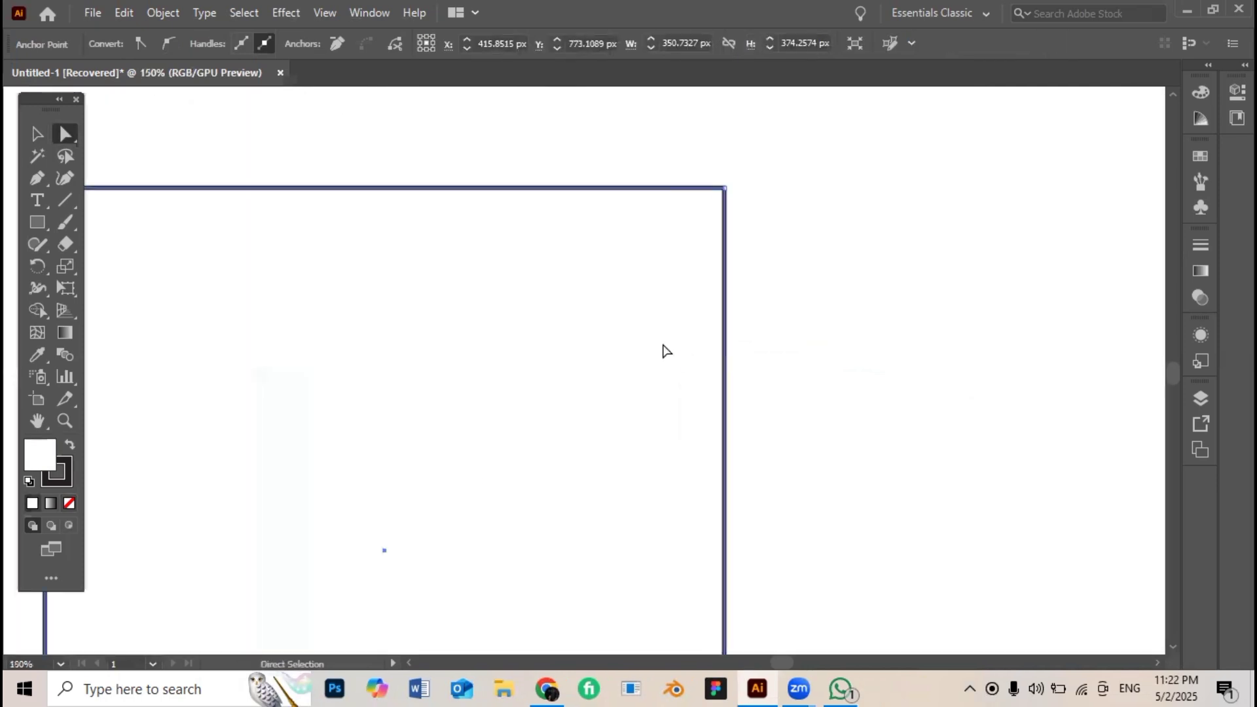
scroll(665, 351, down, 2)
key(space)
drag(622, 374, 659, 279)
scroll(659, 283, down, 1)
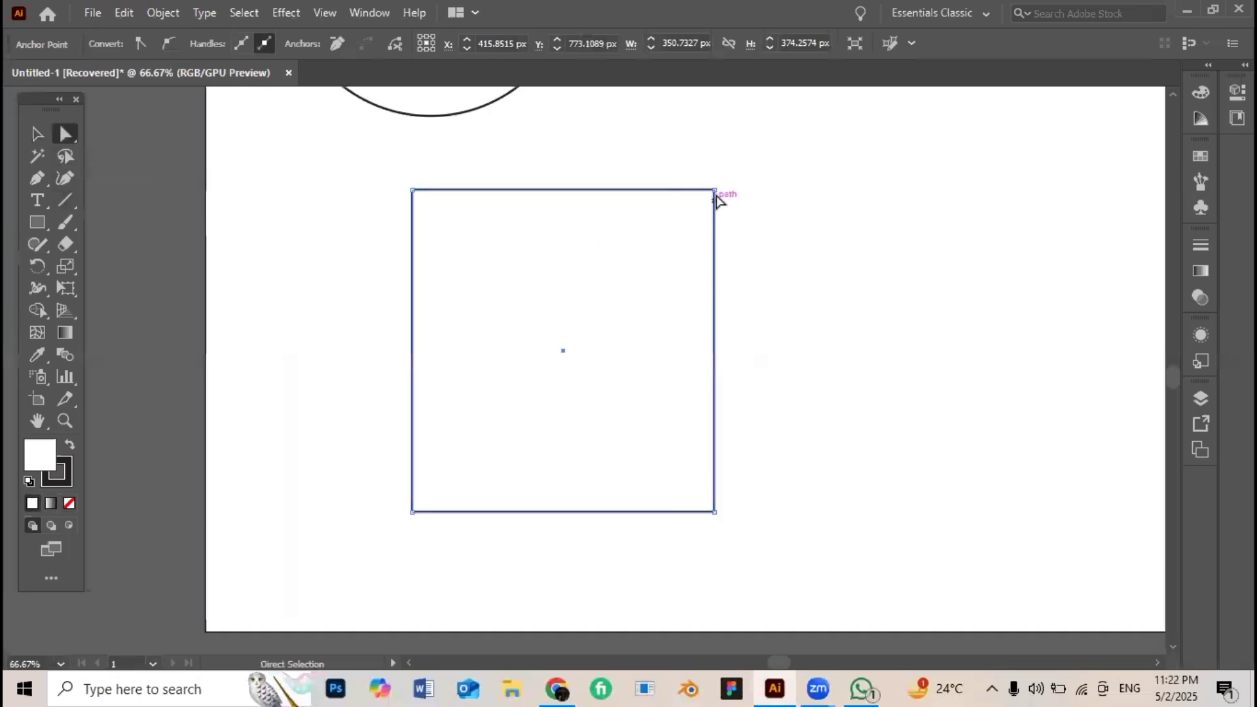
click(715, 190)
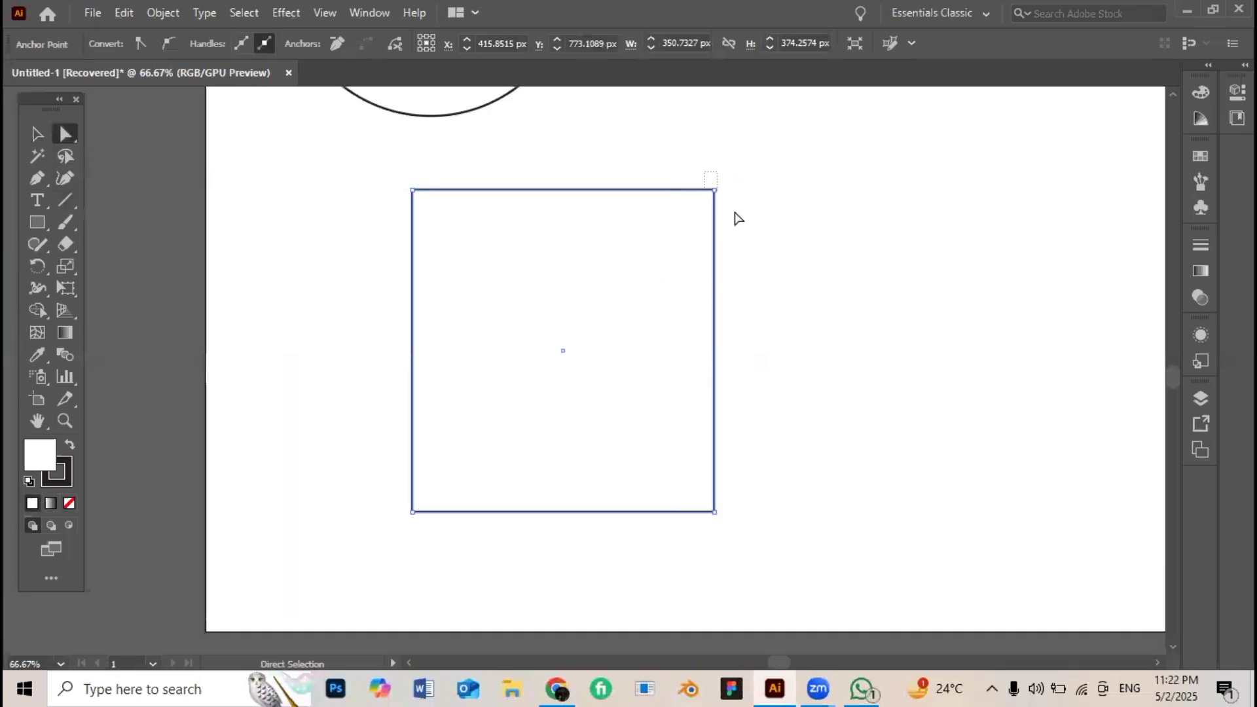
click(783, 237)
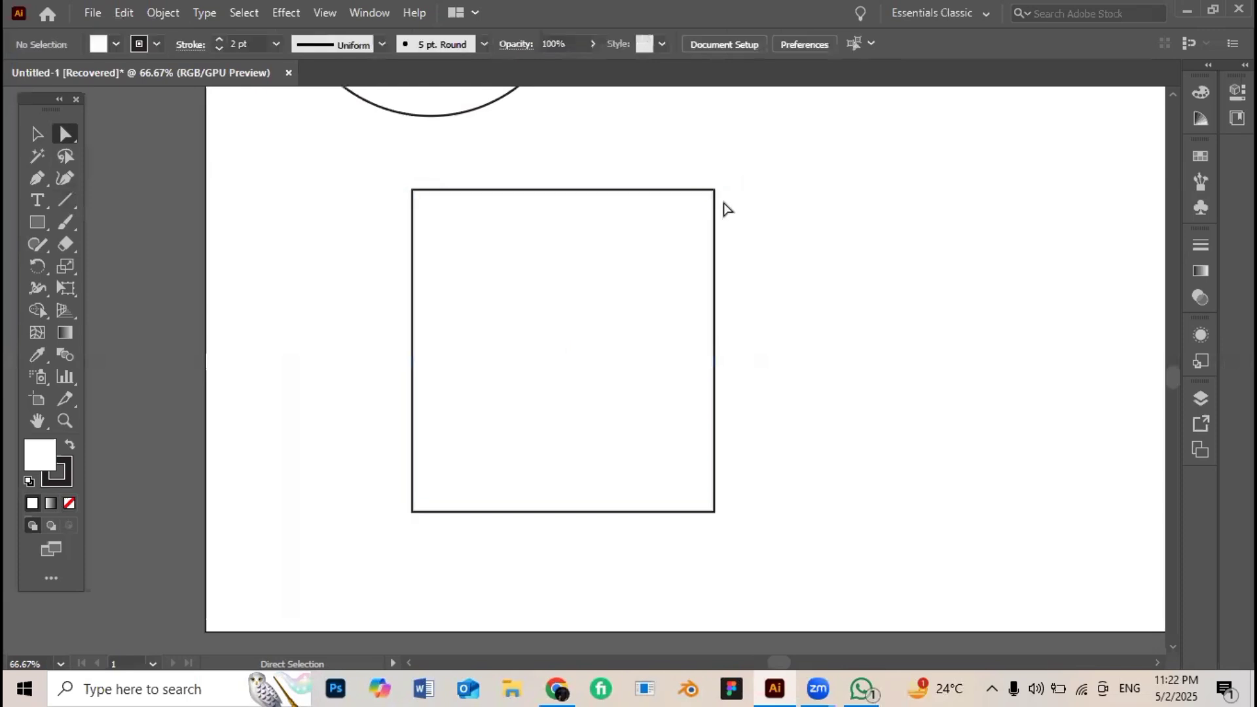
click(714, 190)
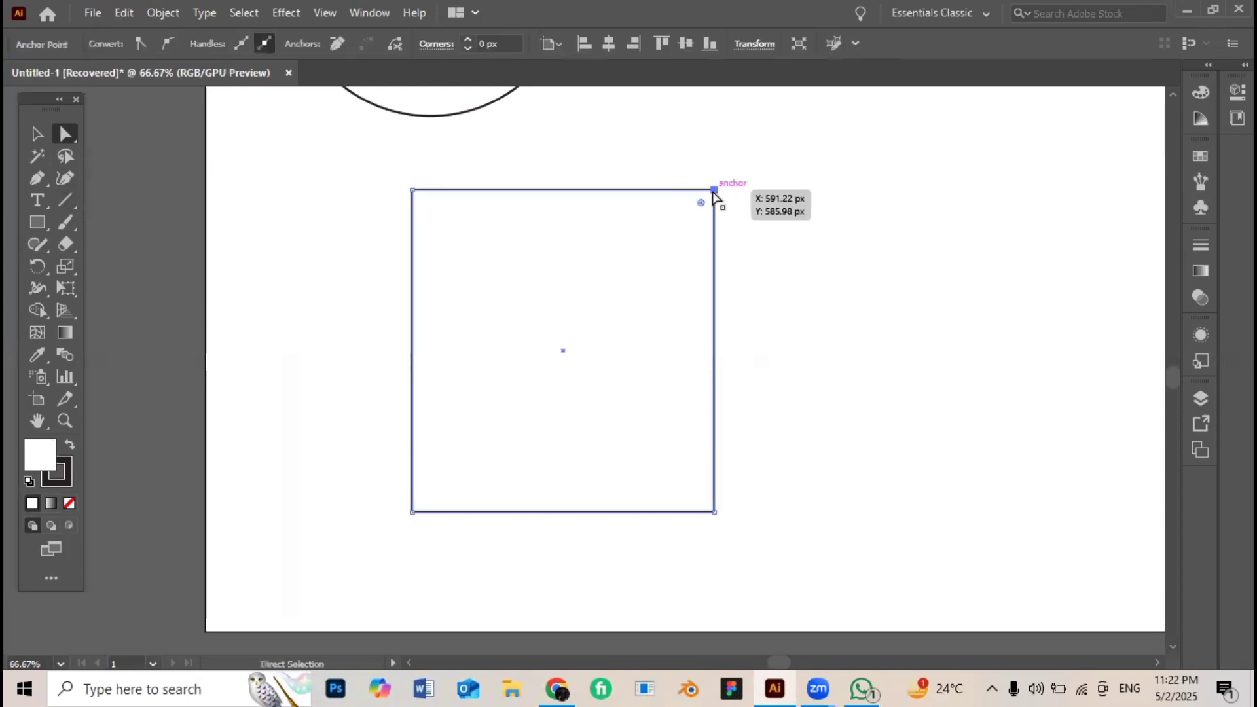
drag(715, 194, 449, 470)
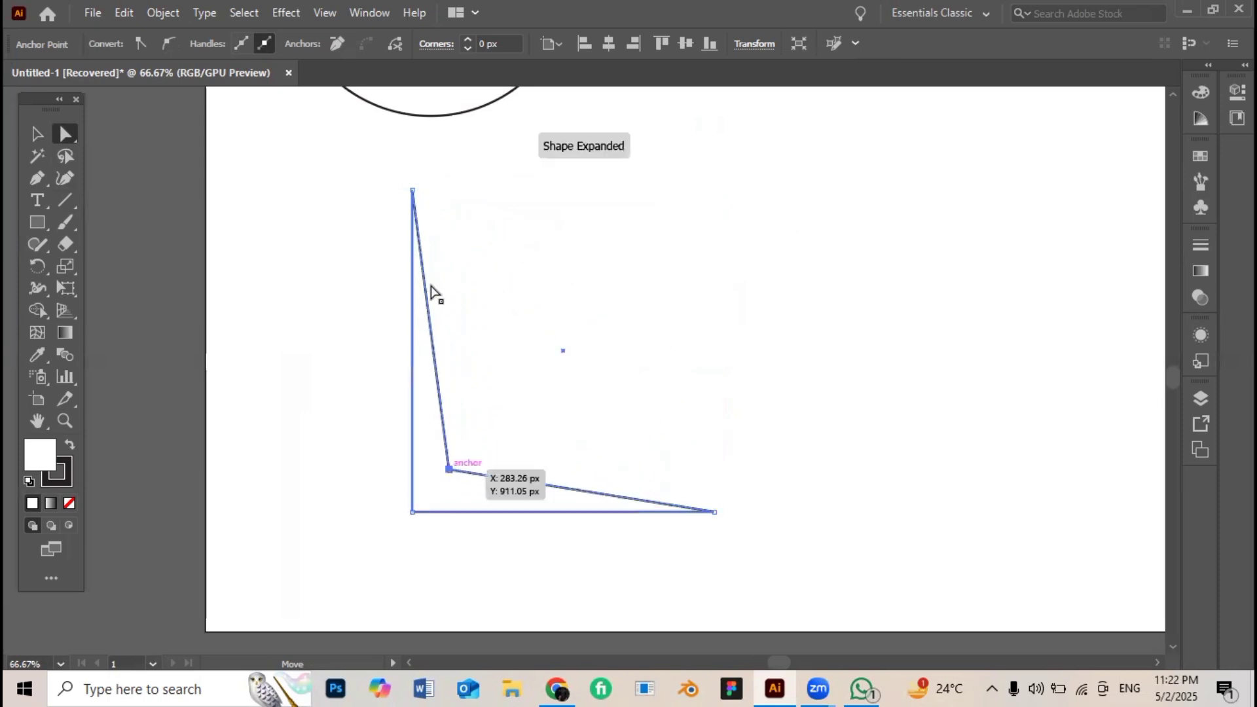
- Lower the shape's top-left anchor point, pull its bottom-right anchor inward, and move the resulting arrowhead-like shape up and to the right
drag(412, 191, 431, 358)
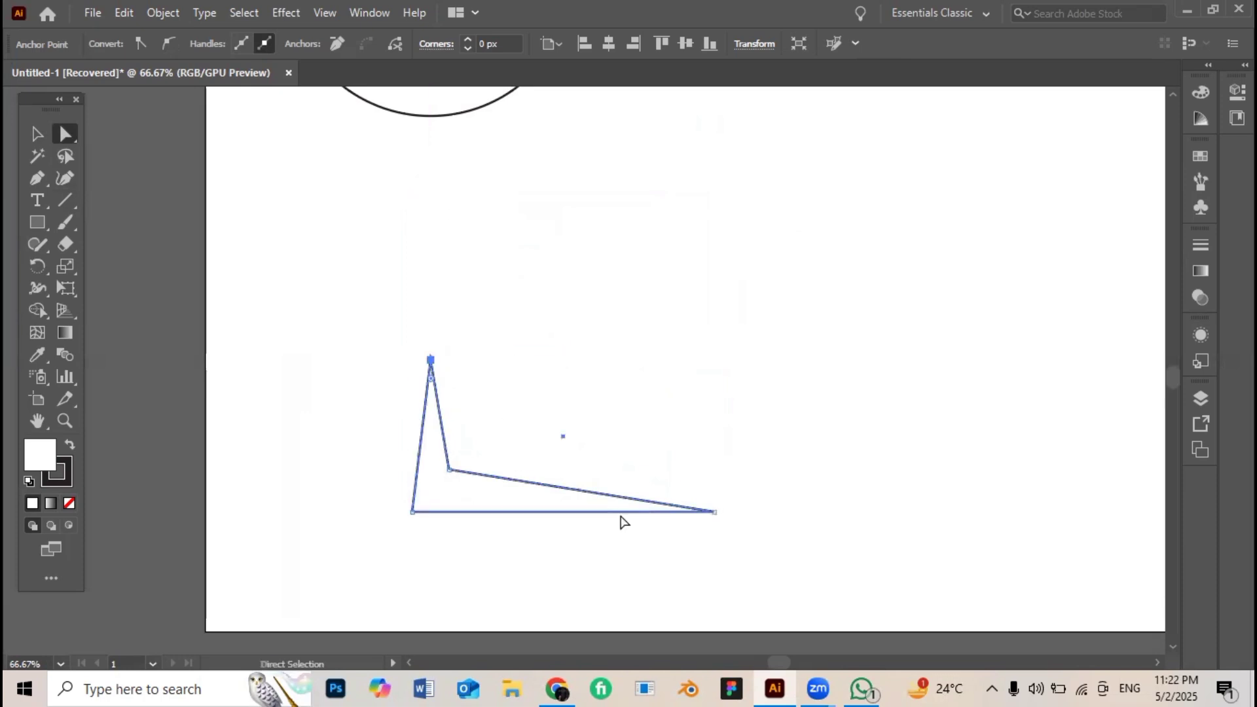
drag(711, 512, 830, 399)
click(37, 134)
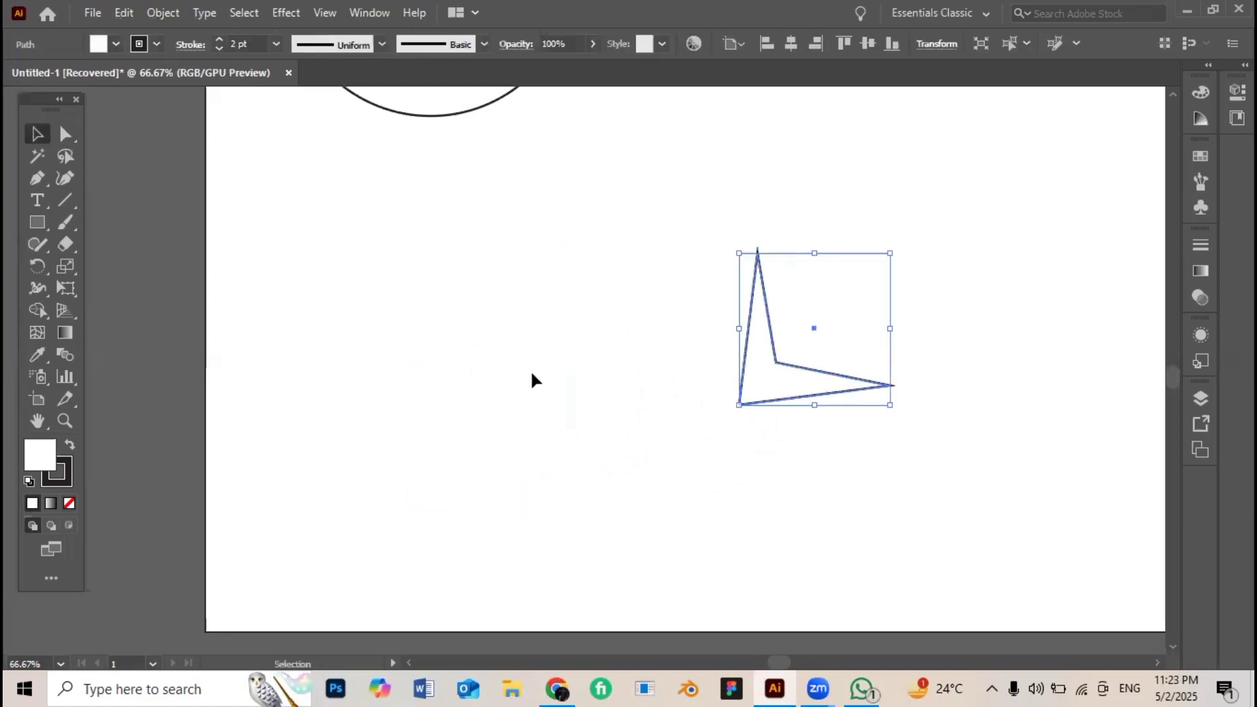
- Deselect the arrowhead-like shape and draw a new square to its left with the Rectangle tool
click(532, 375)
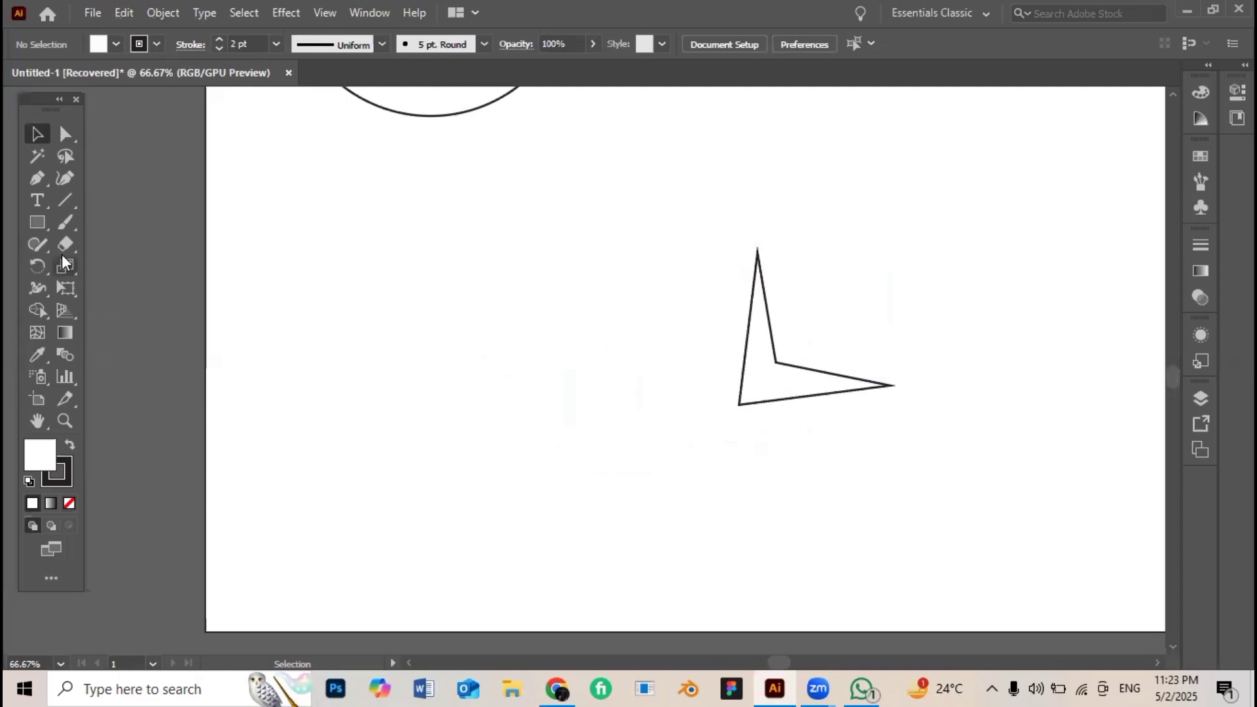
click(38, 223)
drag(319, 253, 476, 409)
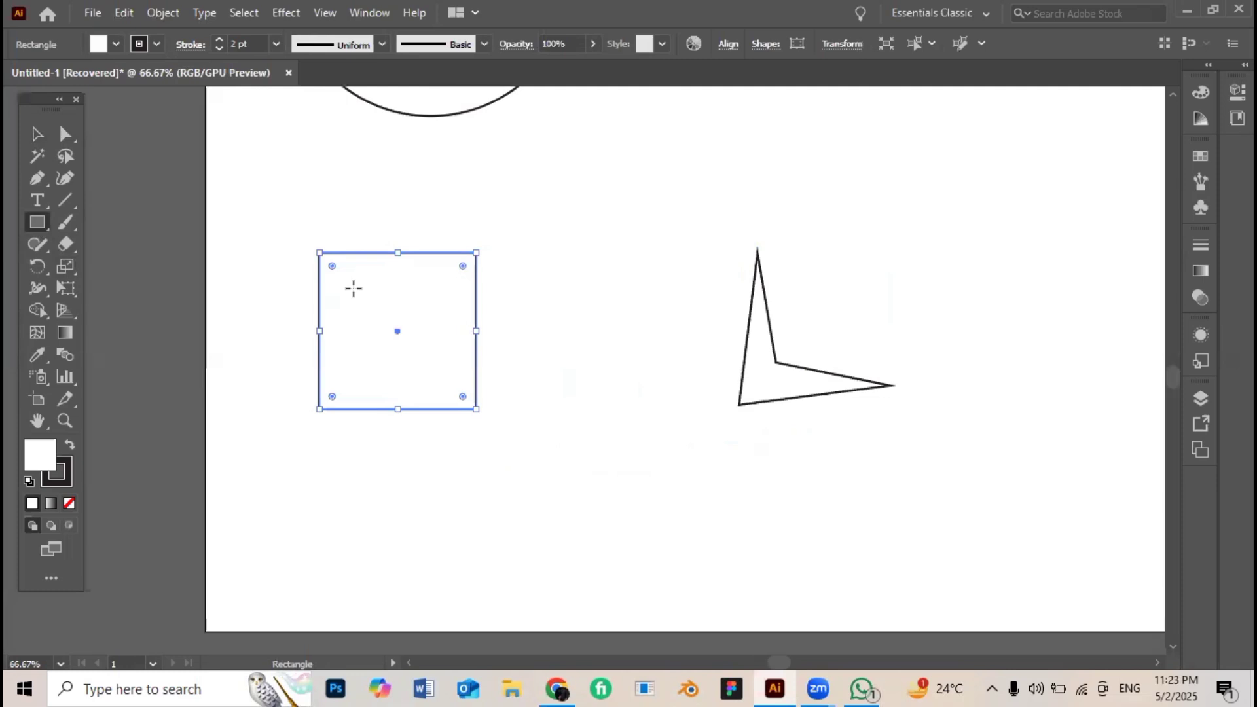
- Select the whole circle with the Selection tool so that its bounding box shows
scroll(354, 288, up, 6)
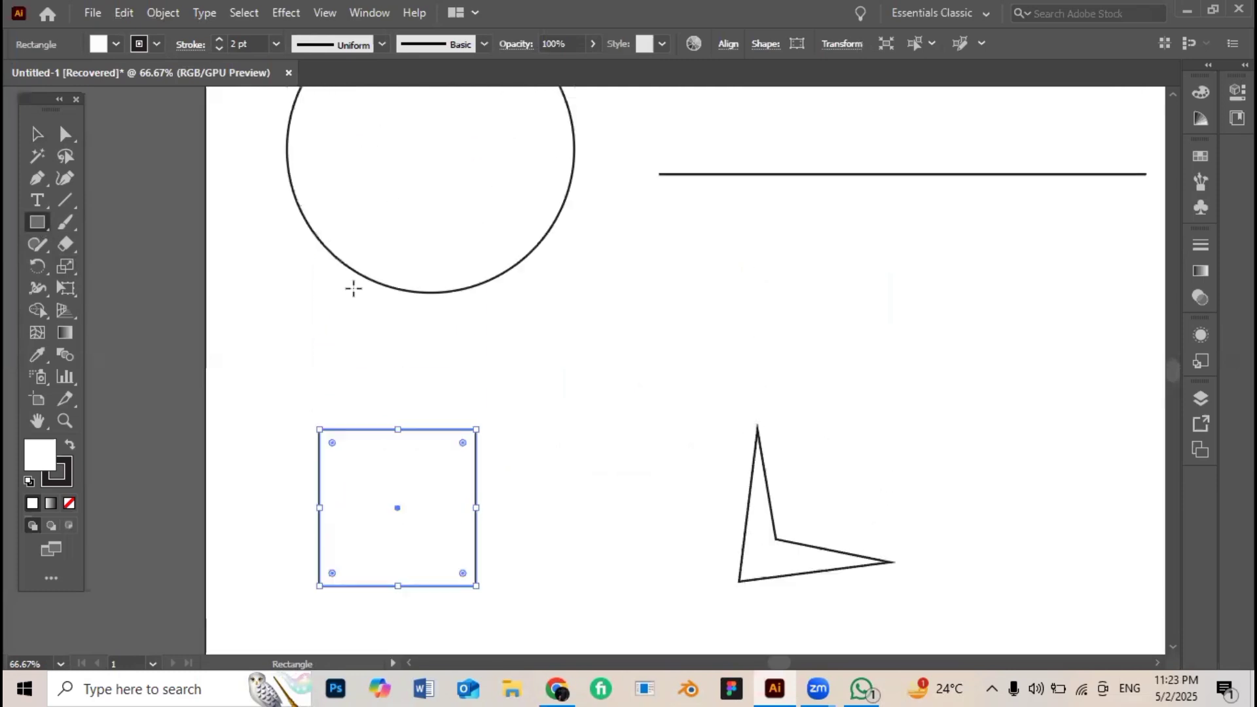
key(v)
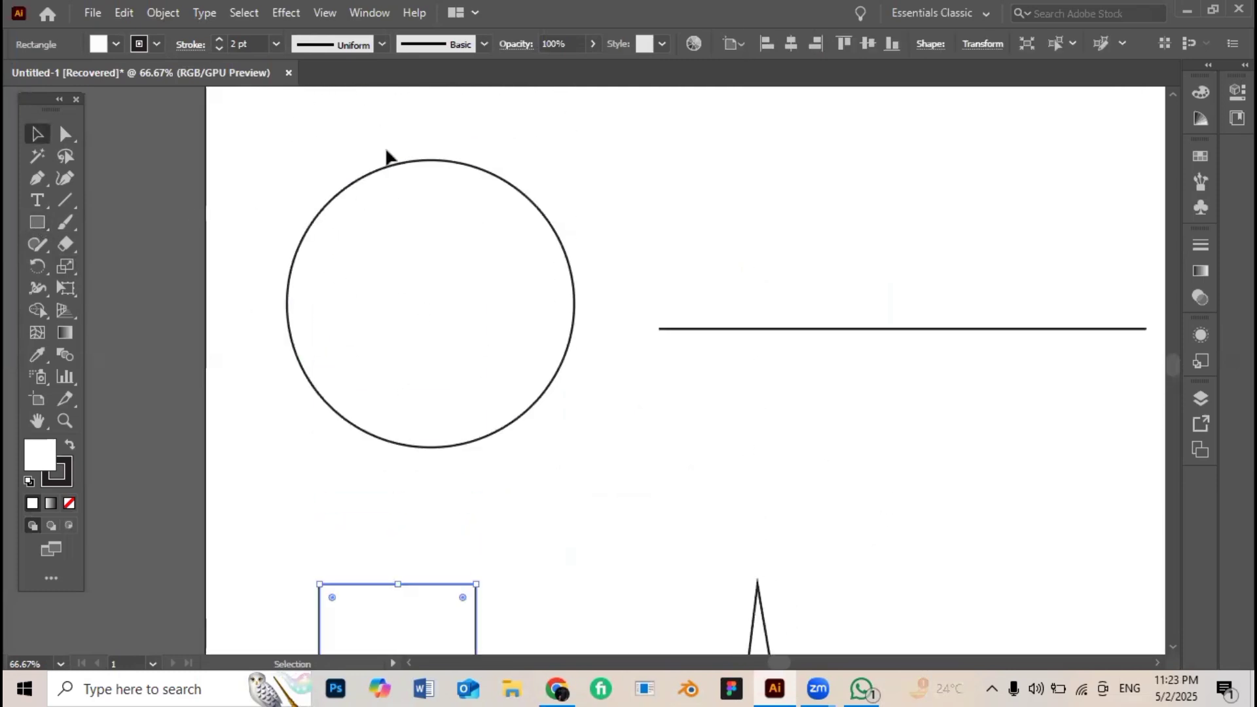
click(393, 164)
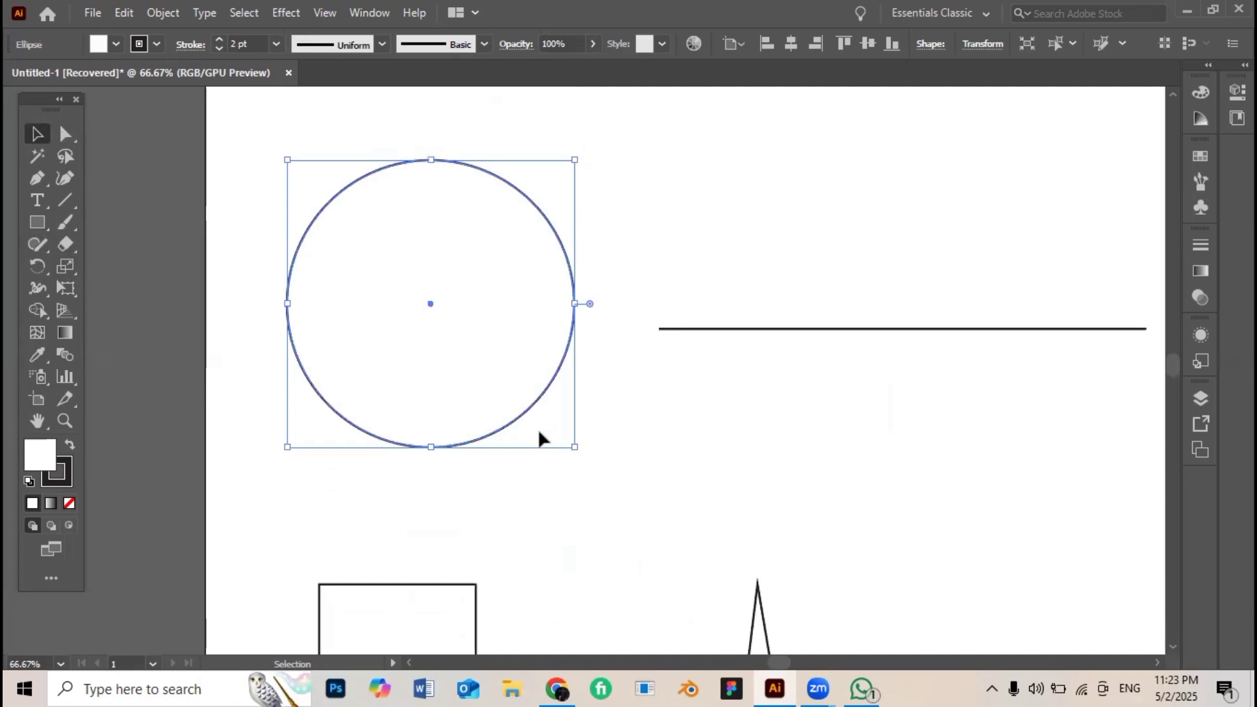
click(756, 187)
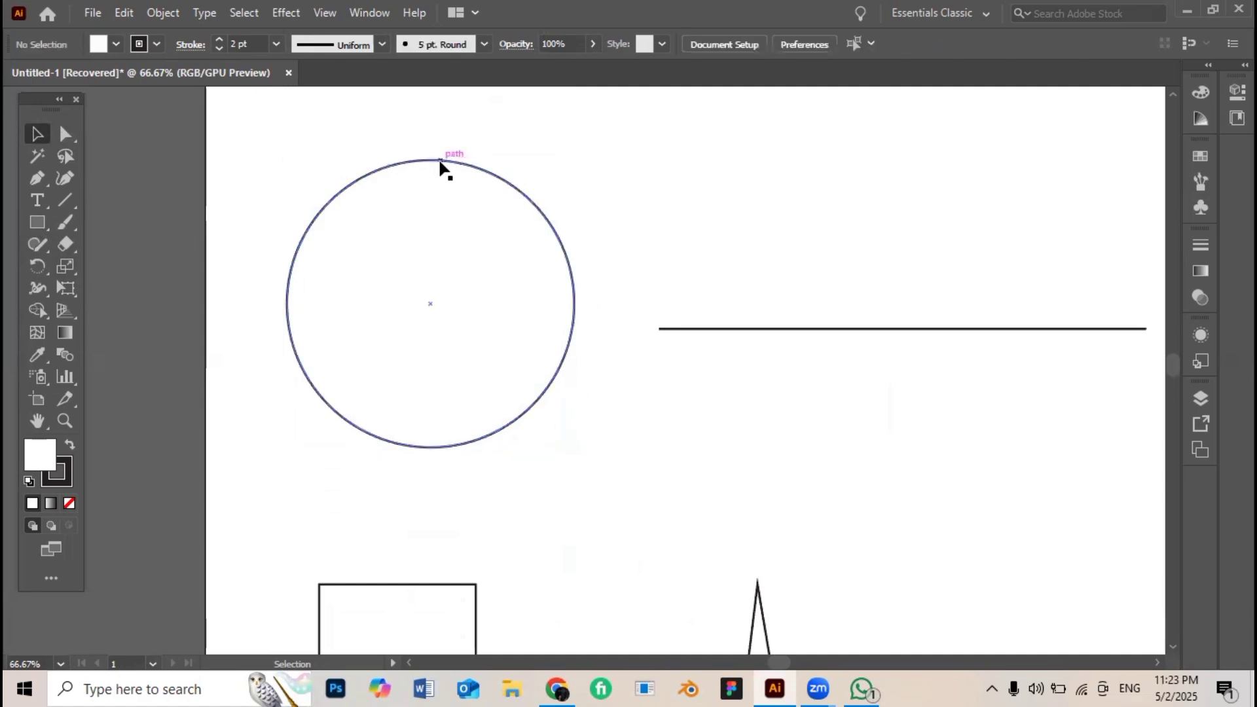
click(437, 161)
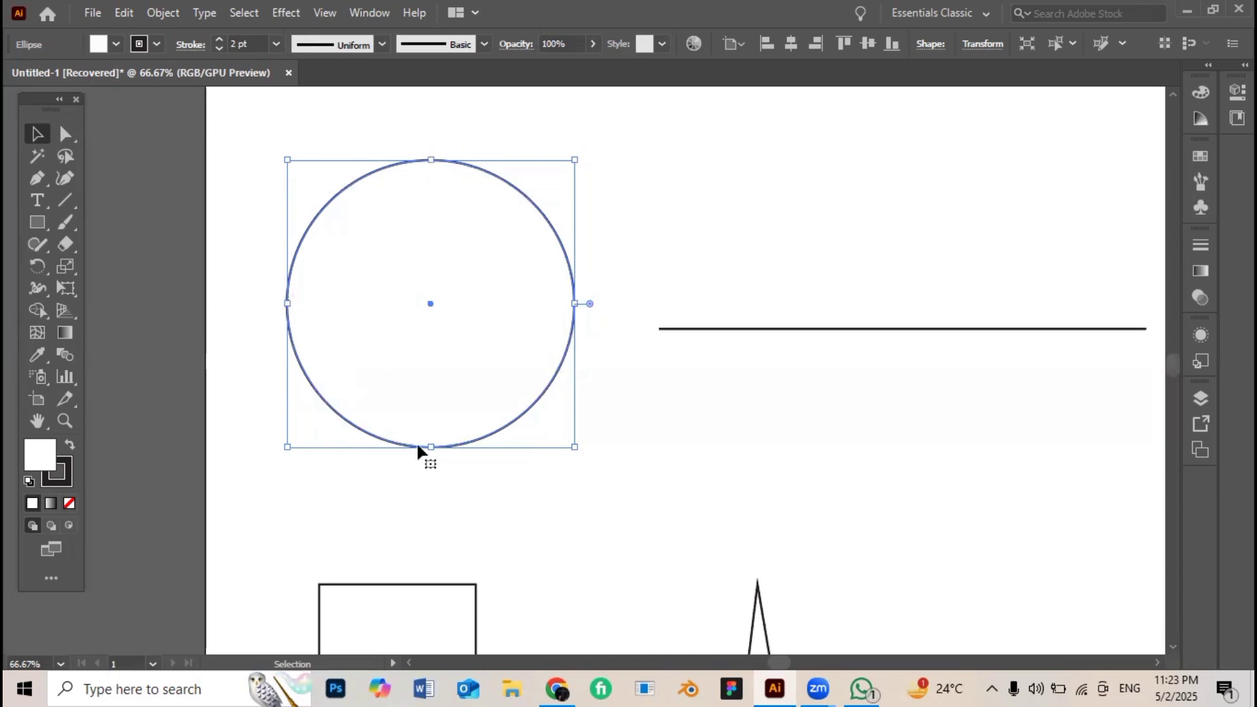
scroll(626, 419, down, 5)
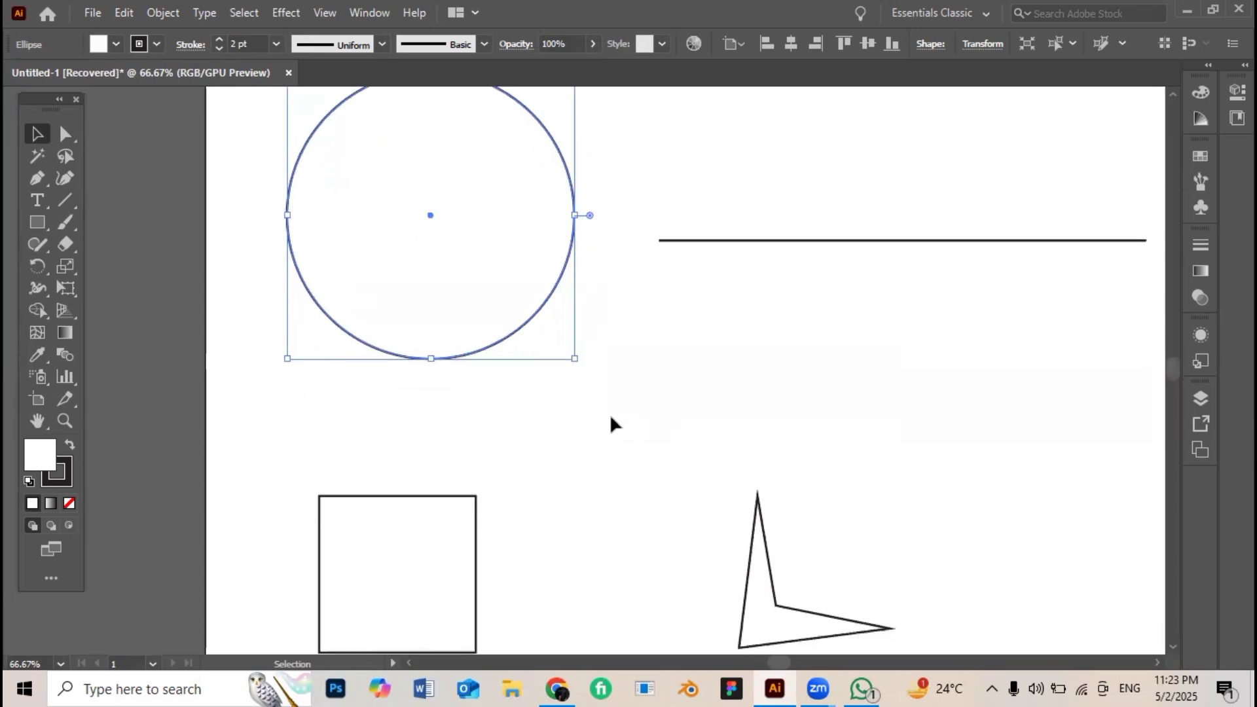
scroll(485, 432, up, 2)
scroll(431, 365, up, 4)
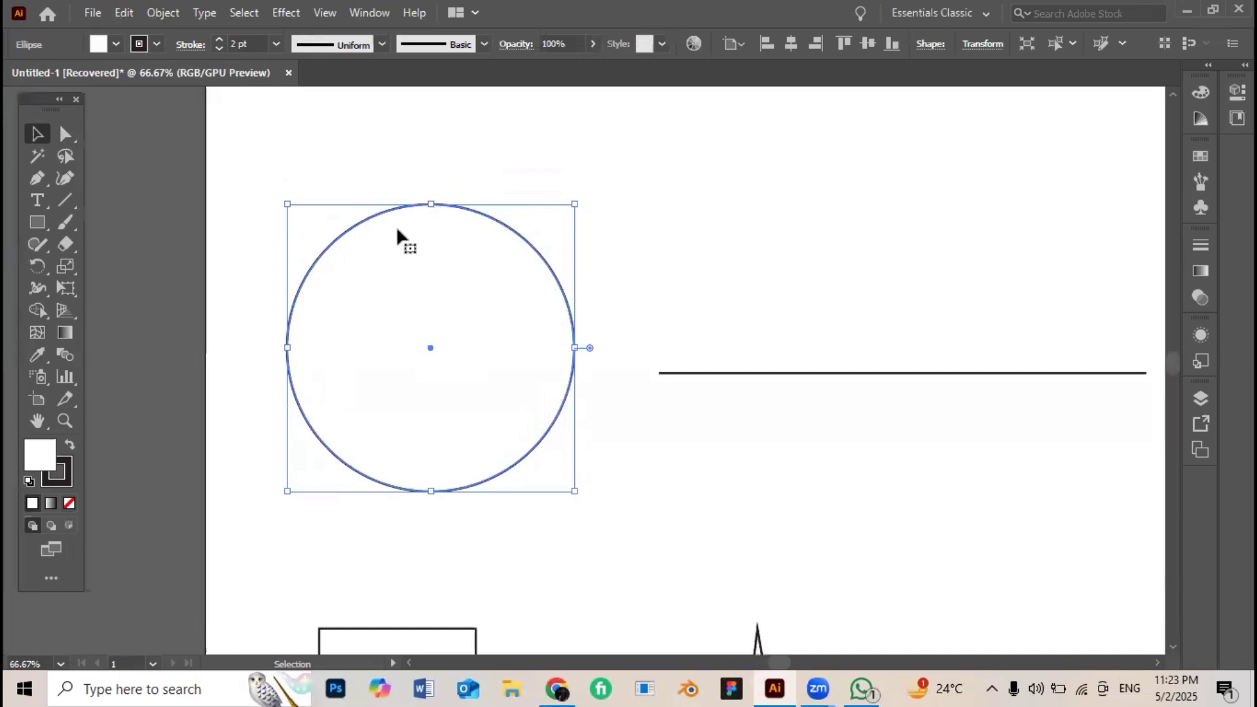
- Select only the circle's top anchor point with the Direct Selection tool and delete it to leave the lower half
click(66, 135)
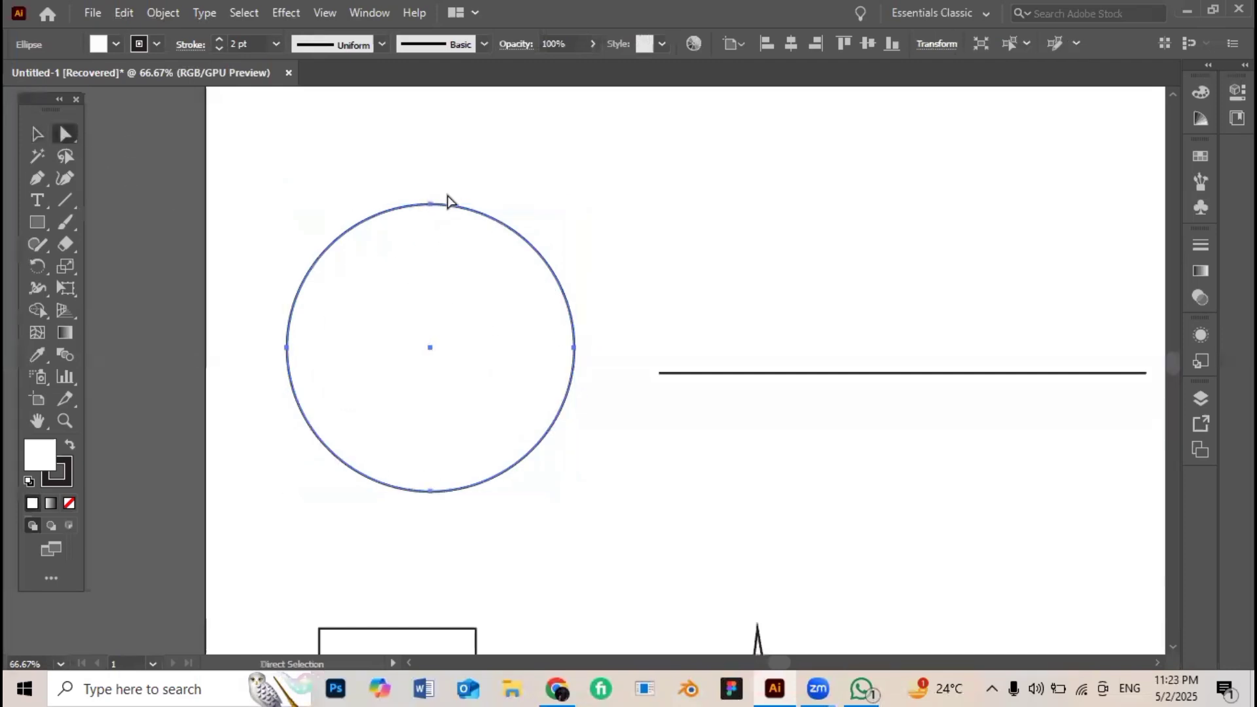
click(430, 204)
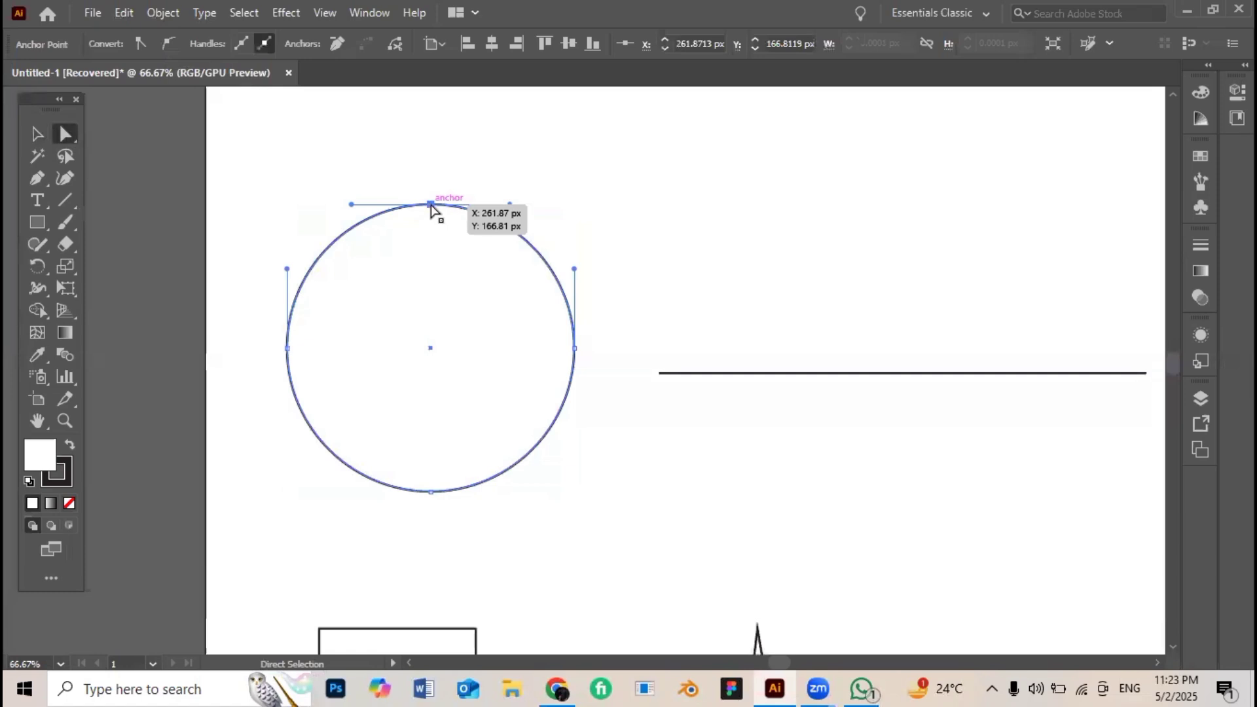
mouse_move(431, 206)
mouse_down()
mouse_move(429, 279)
mouse_move(426, 195)
mouse_move(430, 206)
mouse_up()
click(416, 164)
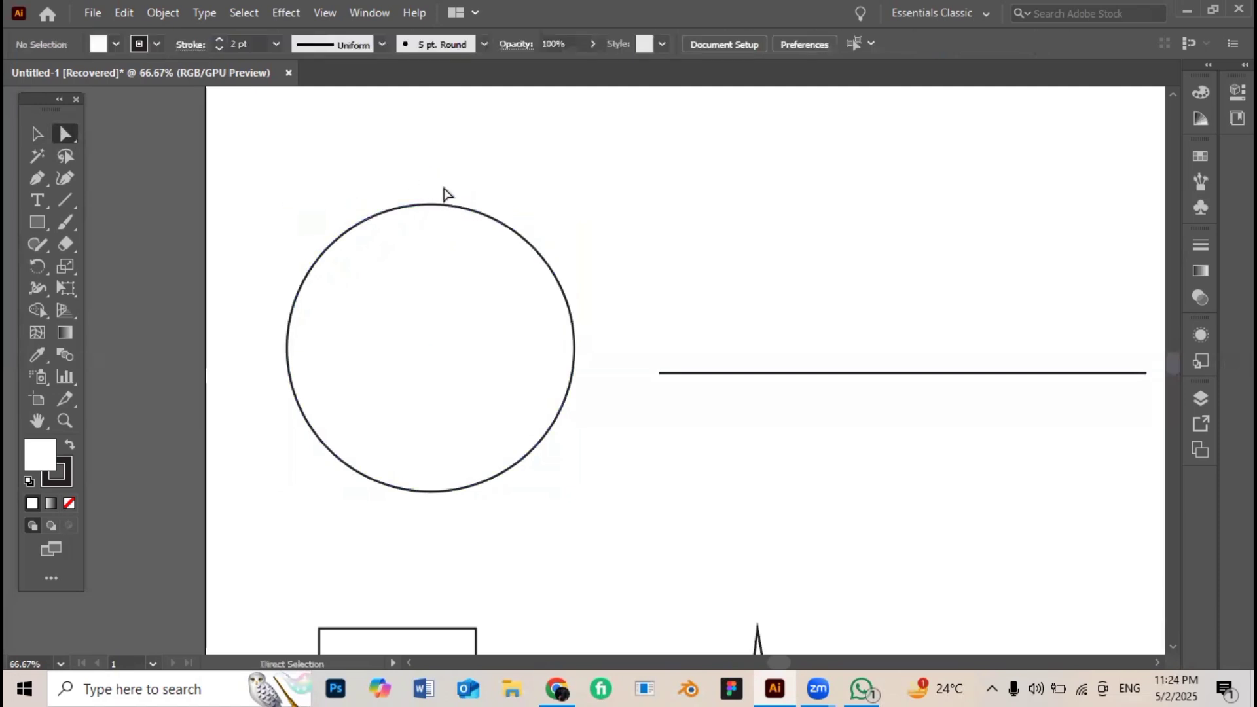
scroll(418, 206, down, 1)
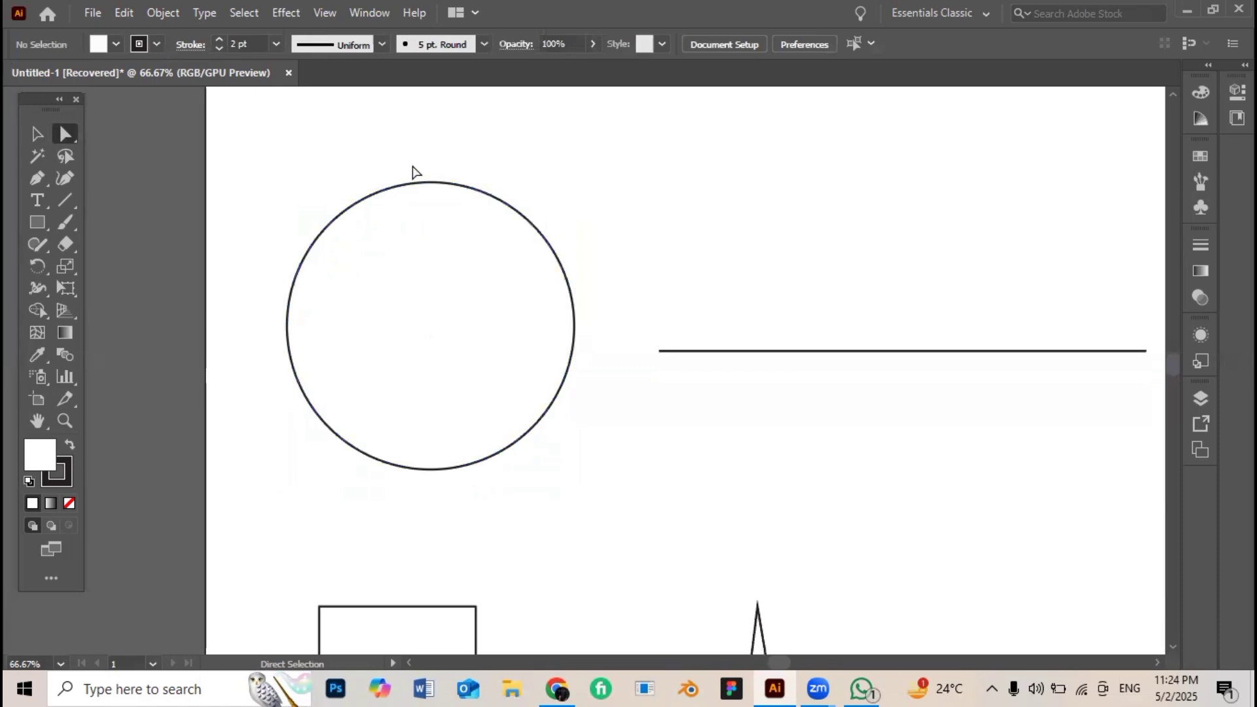
click(428, 183)
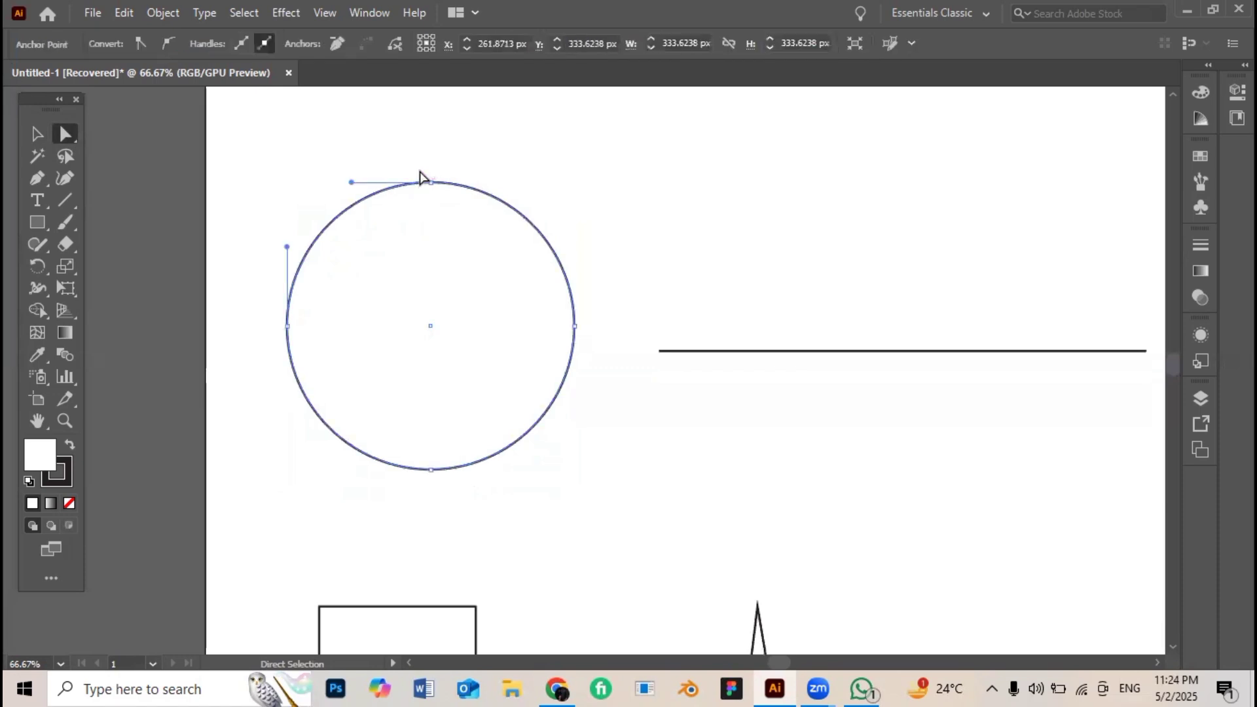
drag(414, 165, 461, 215)
key(Delete)
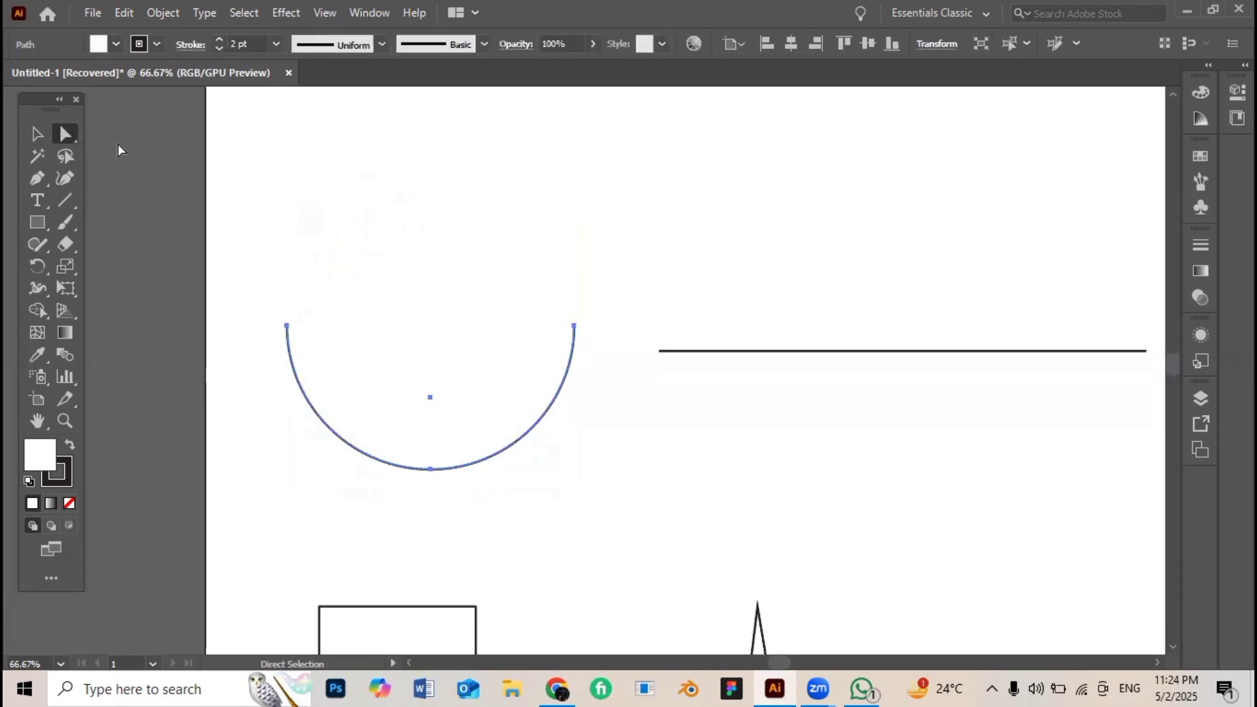
- Fill the remaining half circle with the light blue swatch
click(116, 44)
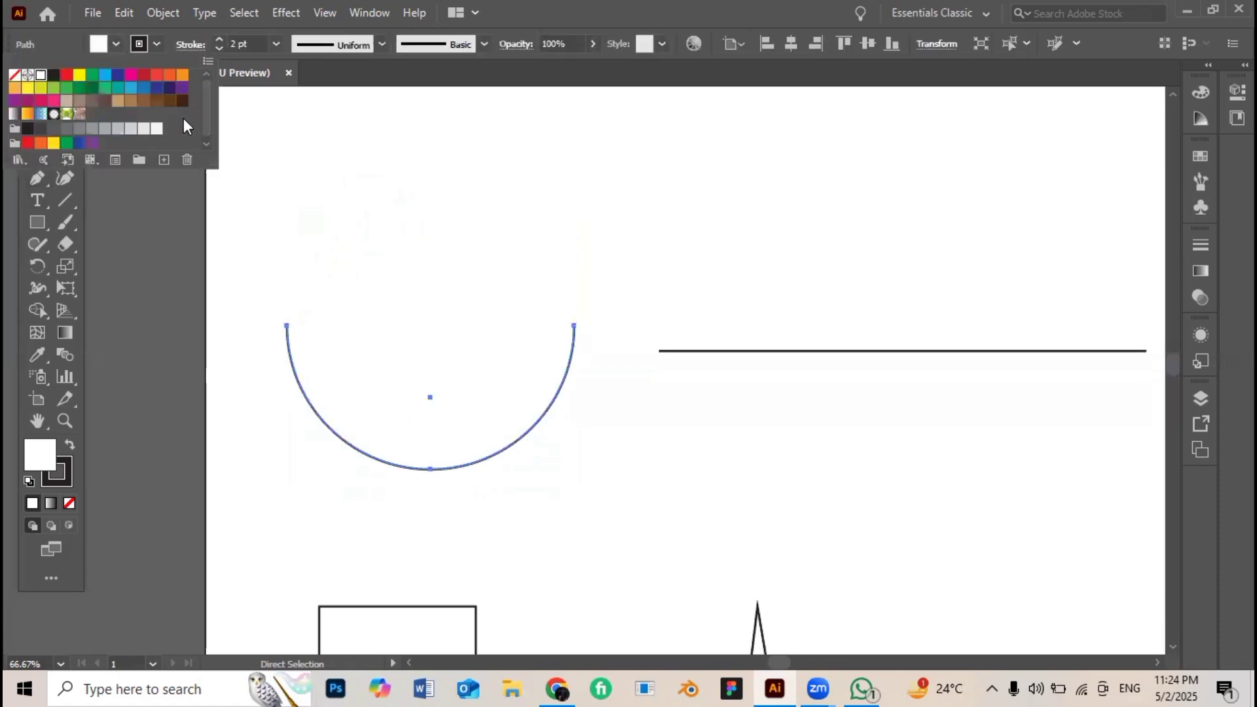
click(105, 74)
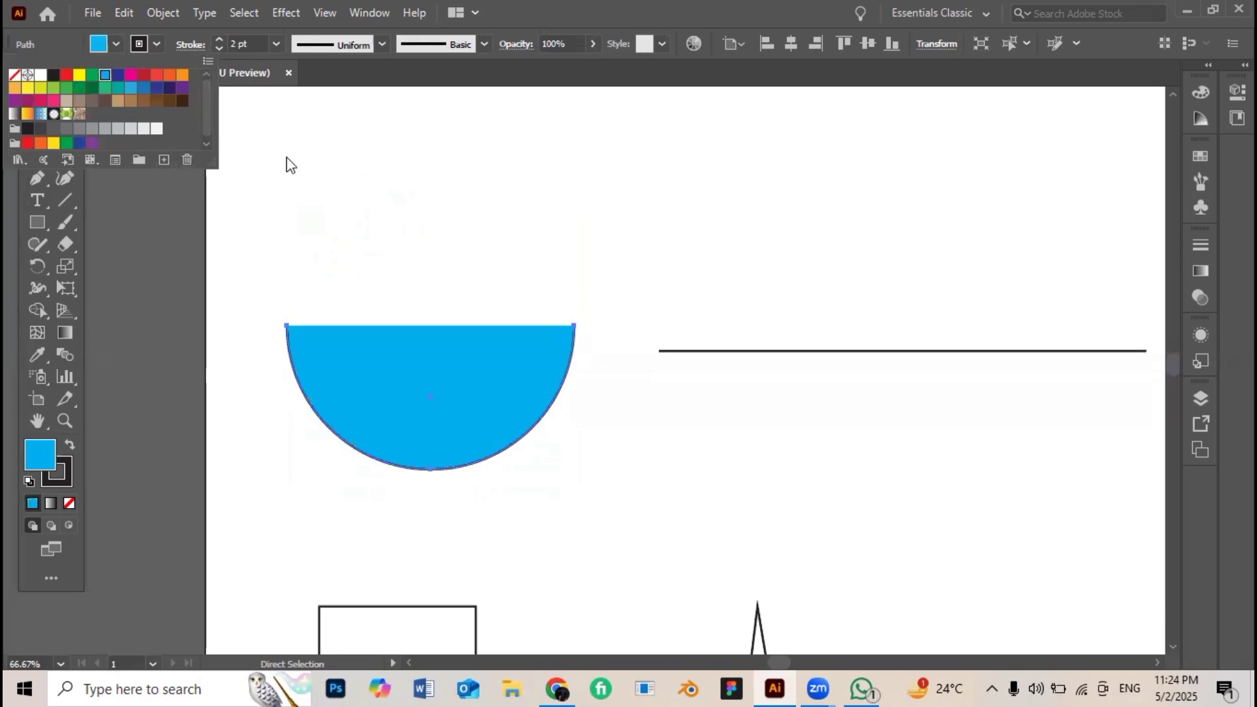
click(288, 164)
- Select the blue half circle as a whole object with the Selection tool and delete it
click(38, 134)
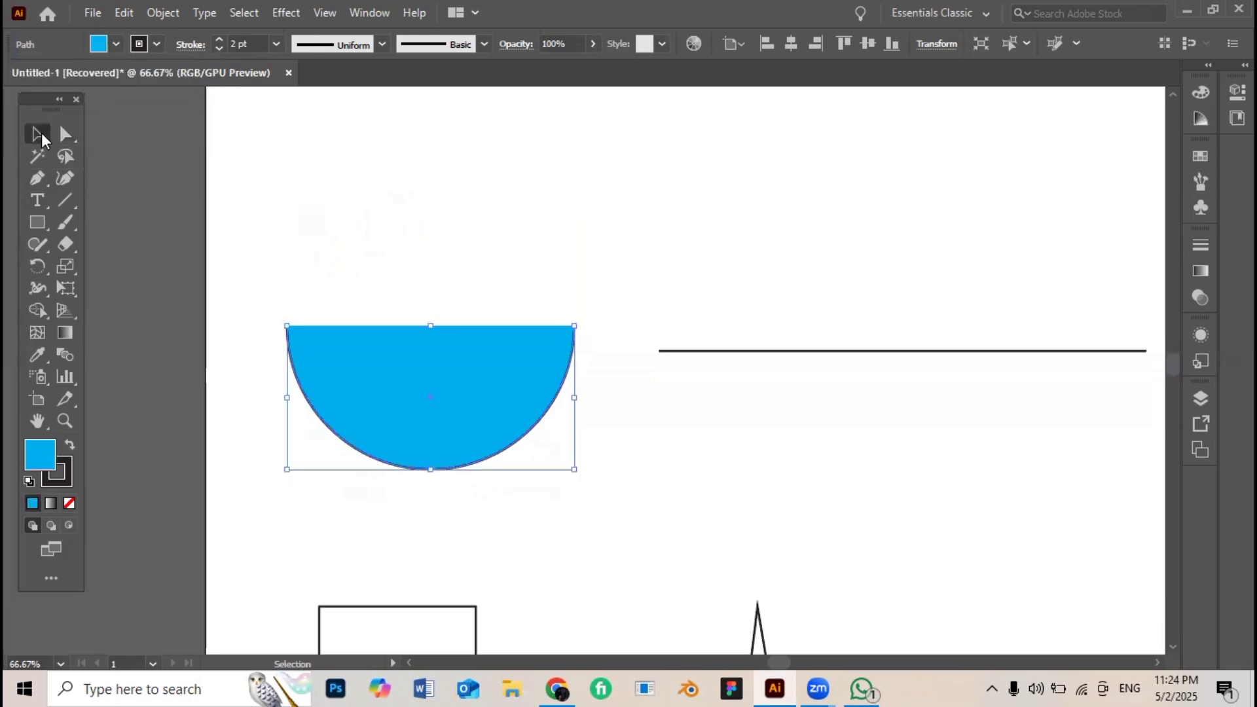
scroll(316, 186, down, 2)
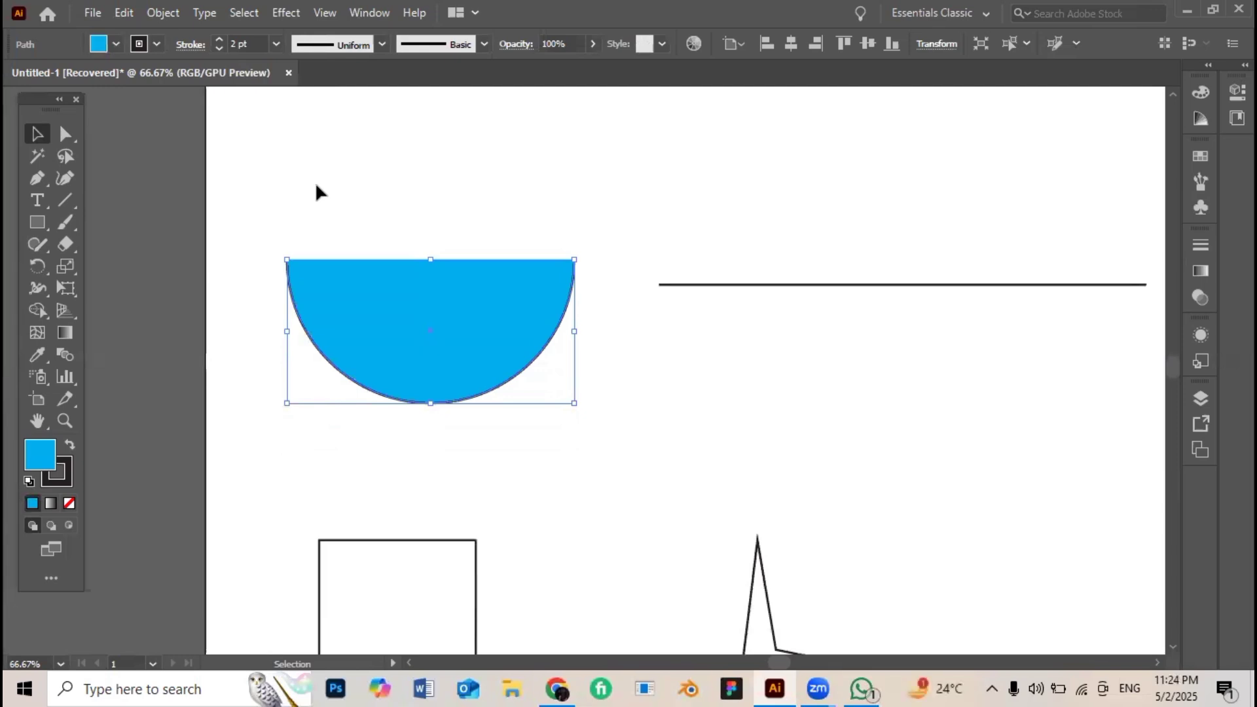
click(114, 44)
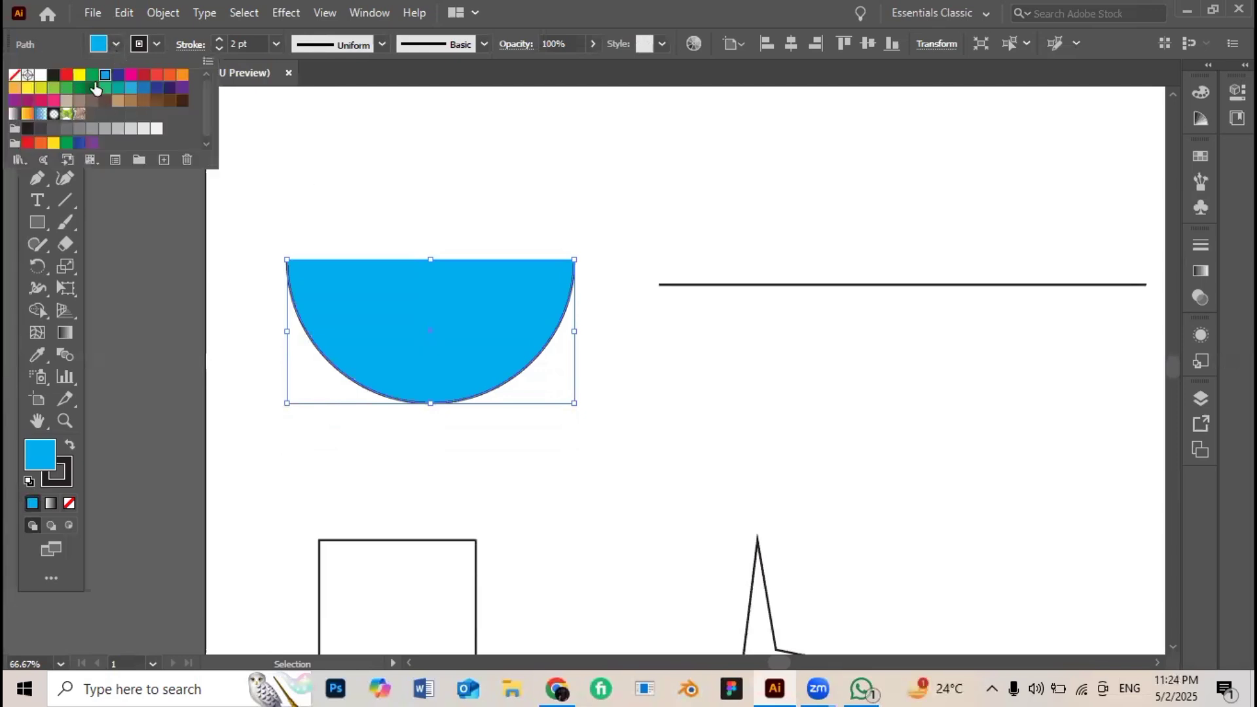
click(292, 151)
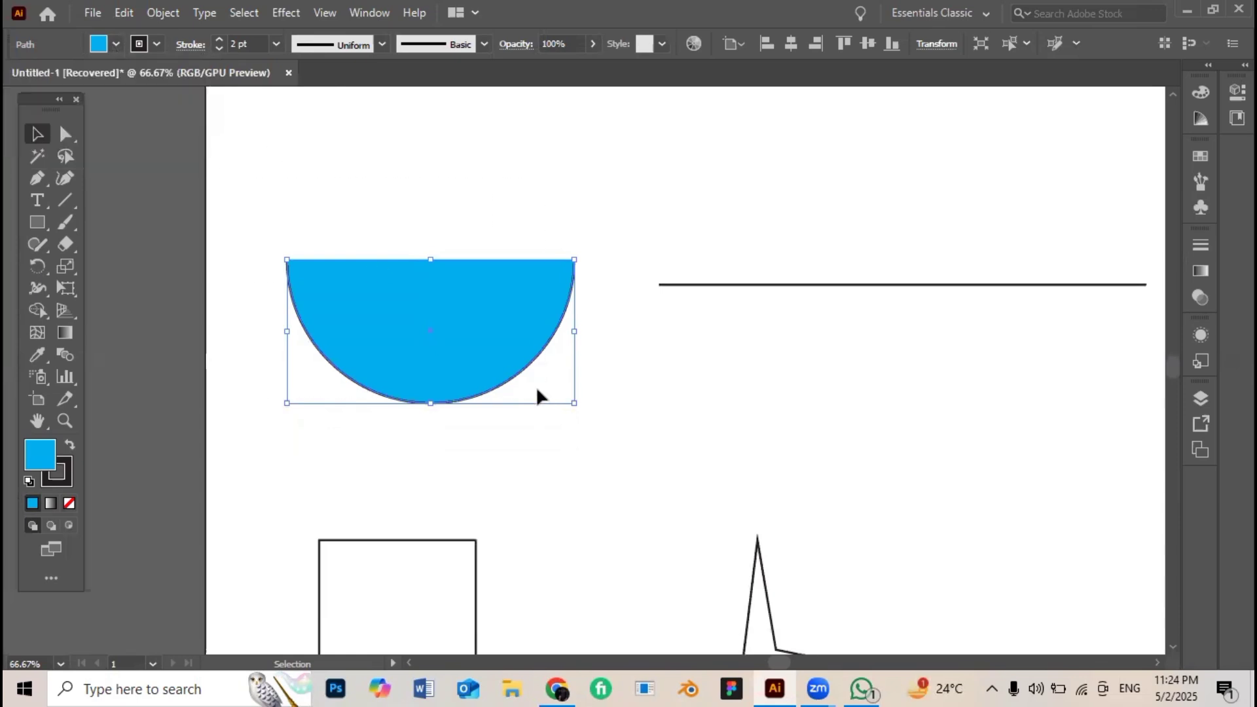
key(Delete)
- Move the whole square up and slightly to the right with the Selection tool, and deselect it
scroll(536, 396, down, 5)
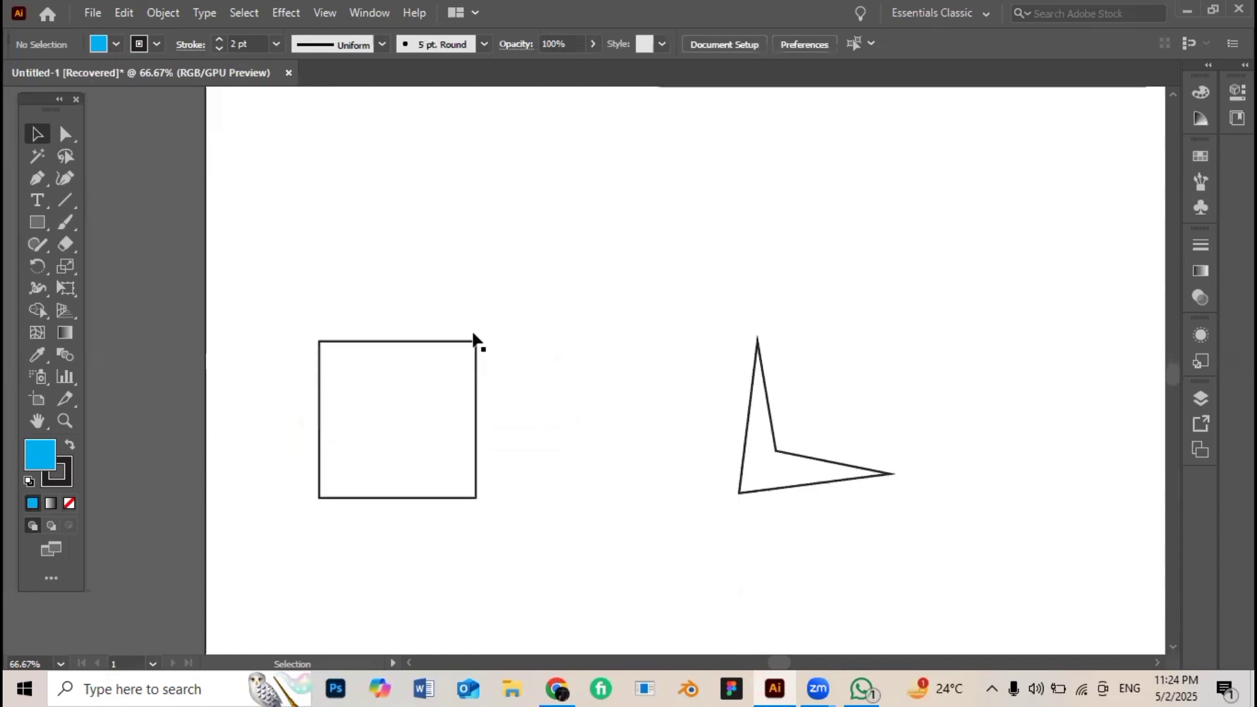
drag(404, 335, 425, 286)
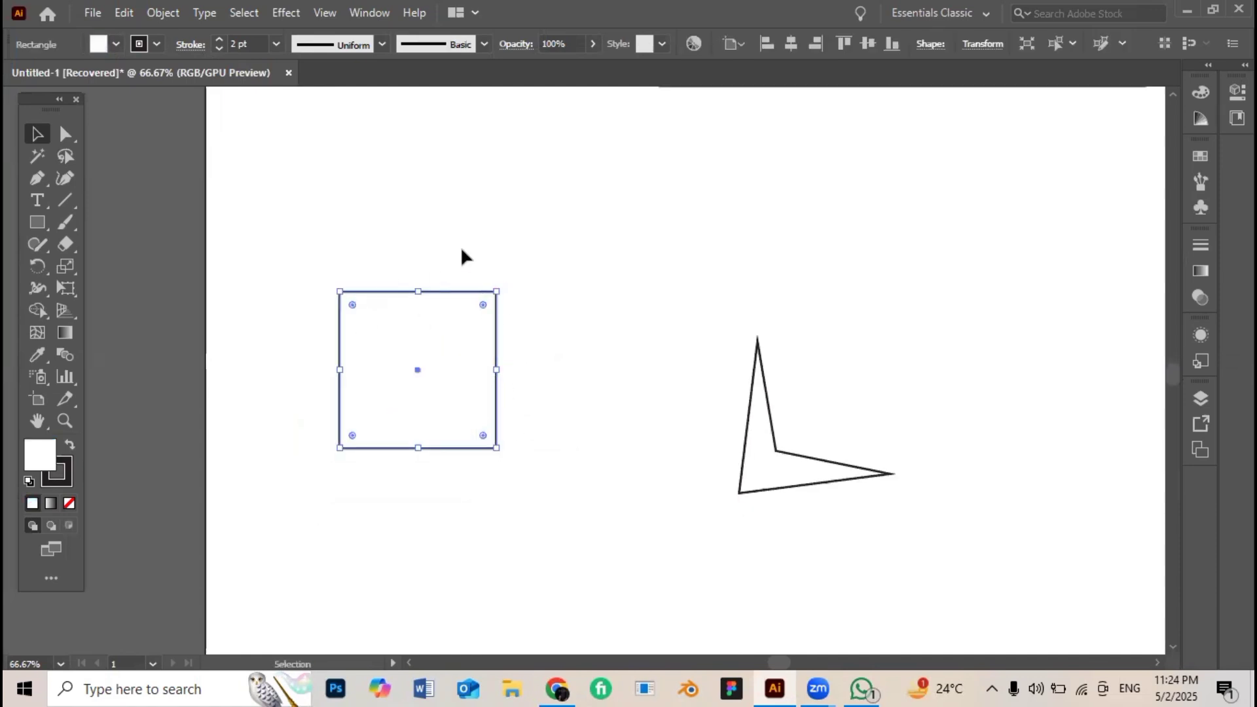
click(537, 265)
- Delete only the square's top-right anchor point with the Direct Selection tool to leave an L-shaped path
click(65, 134)
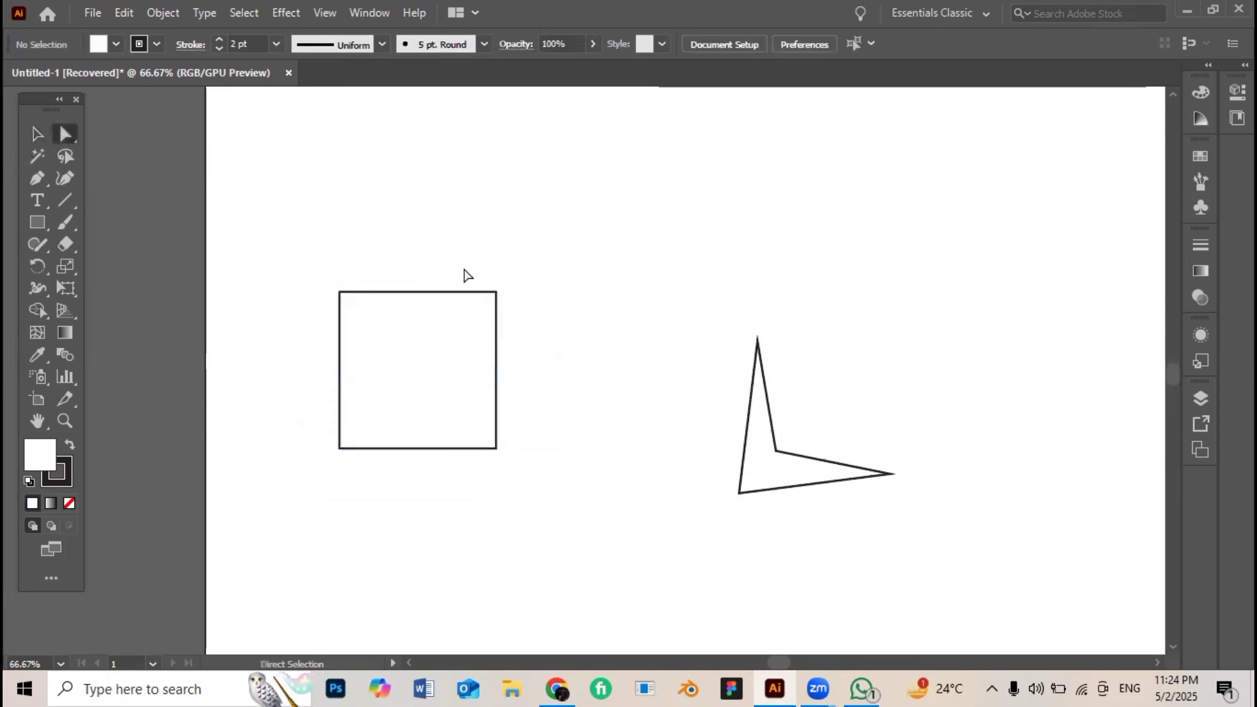
drag(466, 278, 523, 326)
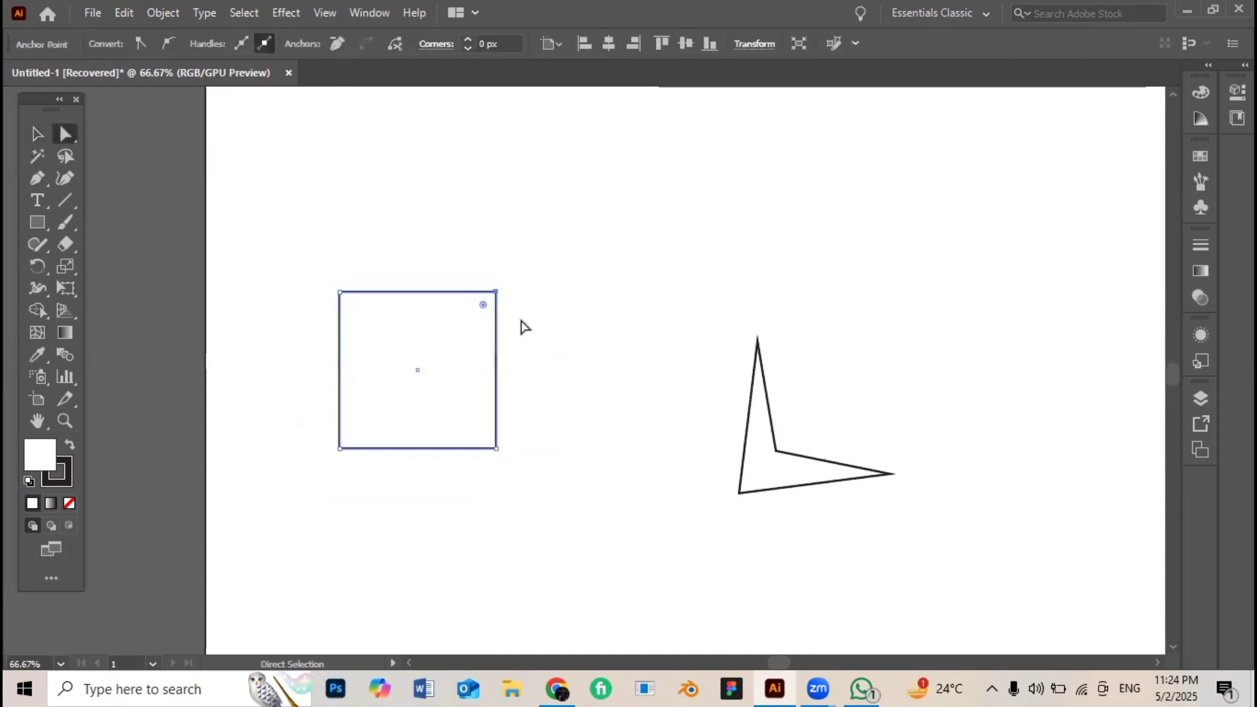
key(Delete)
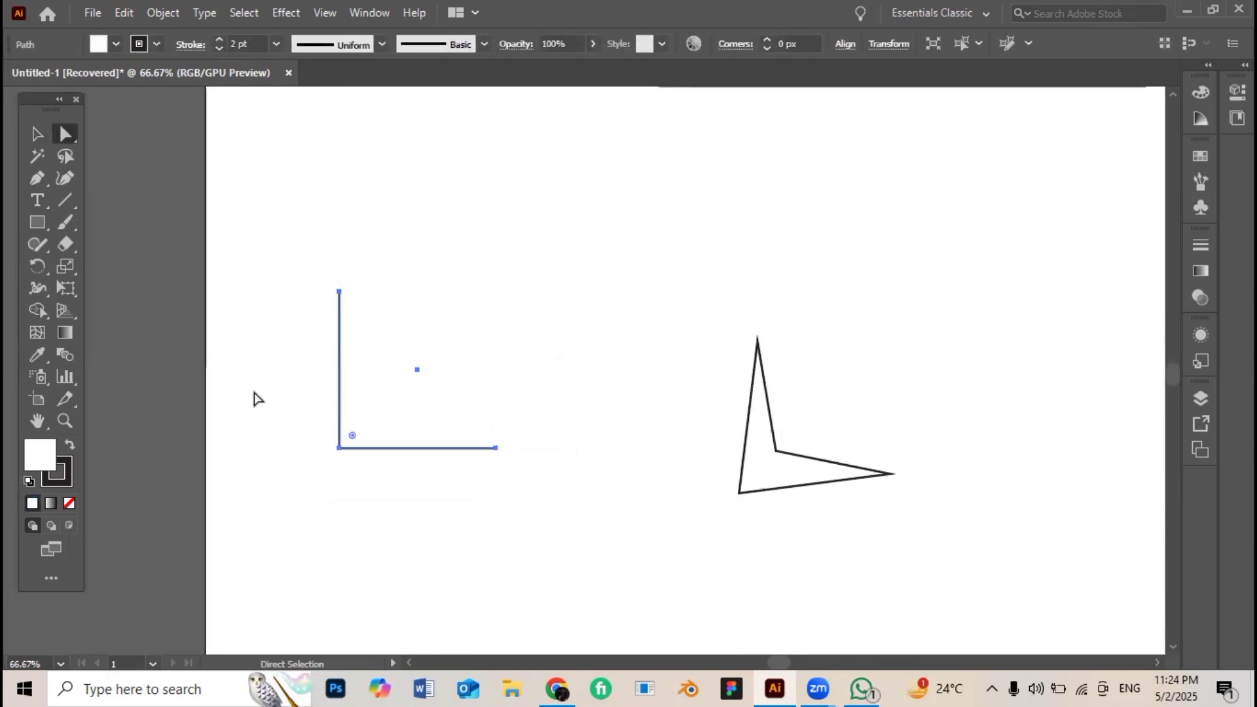
- Delete the L-shaped path's bottom-right, top-left and bottom-left anchor points one after another
drag(465, 423, 519, 508)
key(Delete)
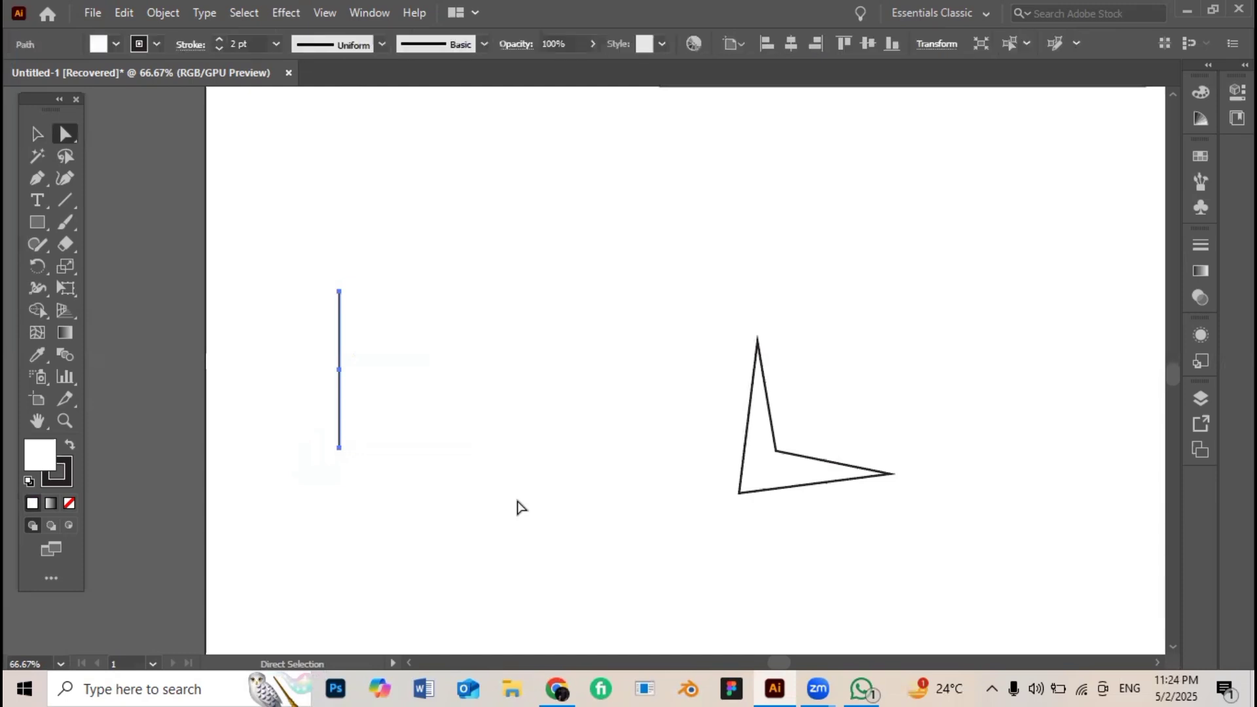
drag(309, 288, 405, 348)
key(Delete)
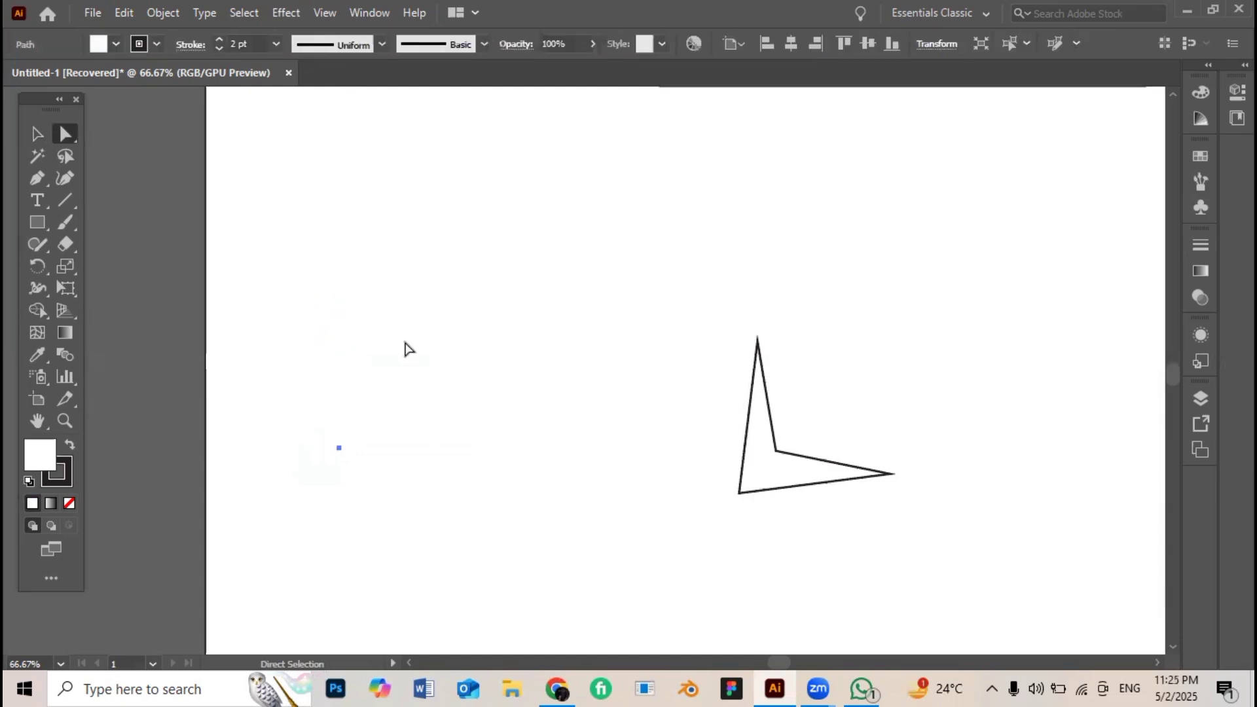
drag(337, 448, 390, 485)
key(Delete)
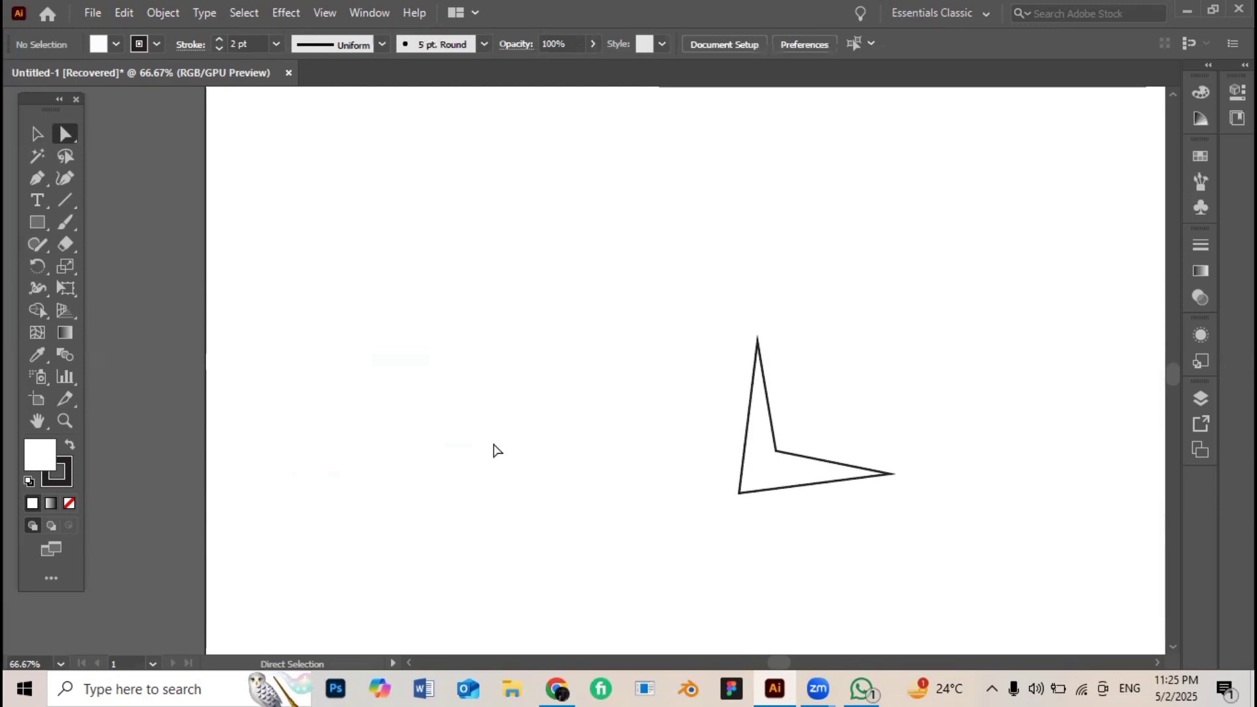
- Draw a nearly circular ellipse to the left of the arrowhead-like shape with the Ellipse tool
scroll(496, 451, up, 1)
scroll(496, 450, down, 2)
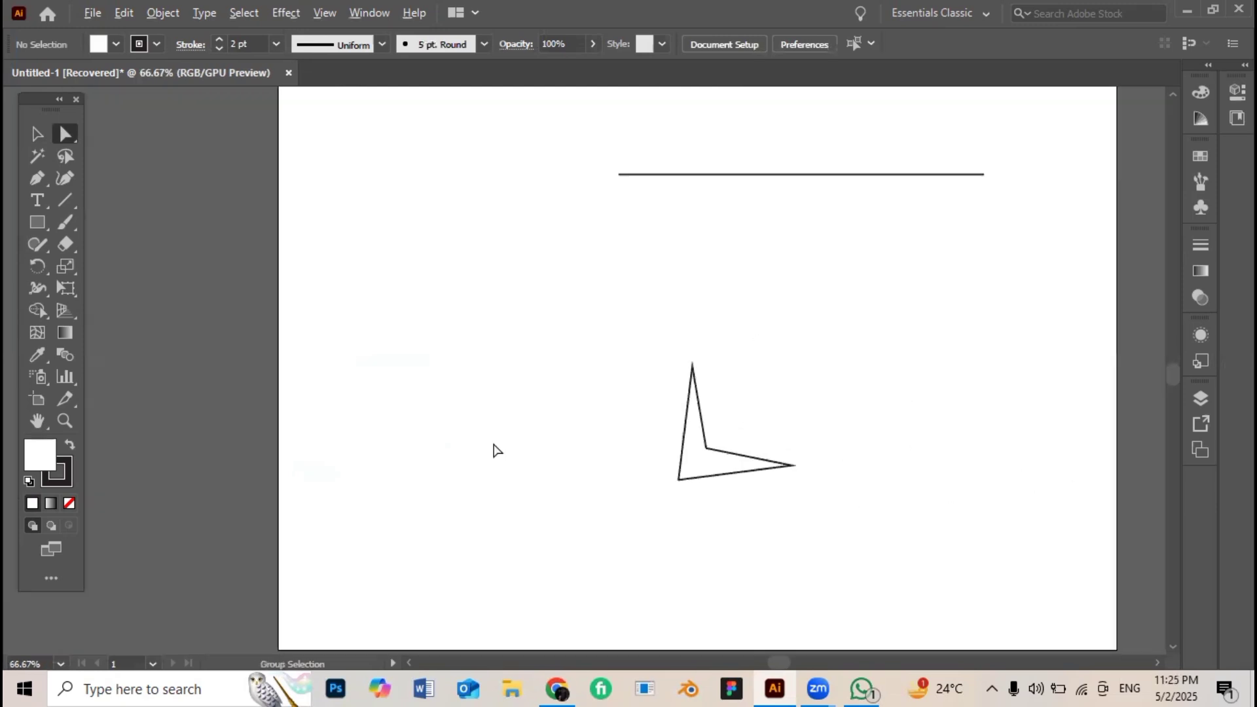
drag(41, 230, 98, 269)
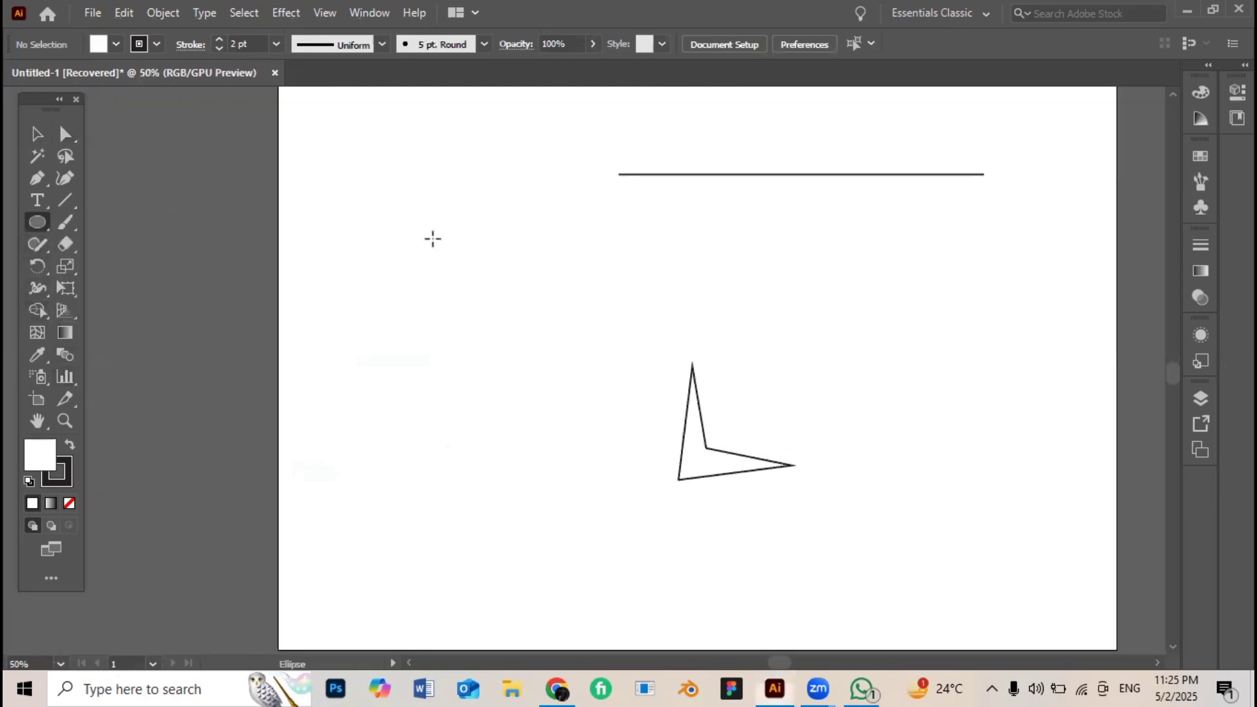
drag(391, 216, 585, 423)
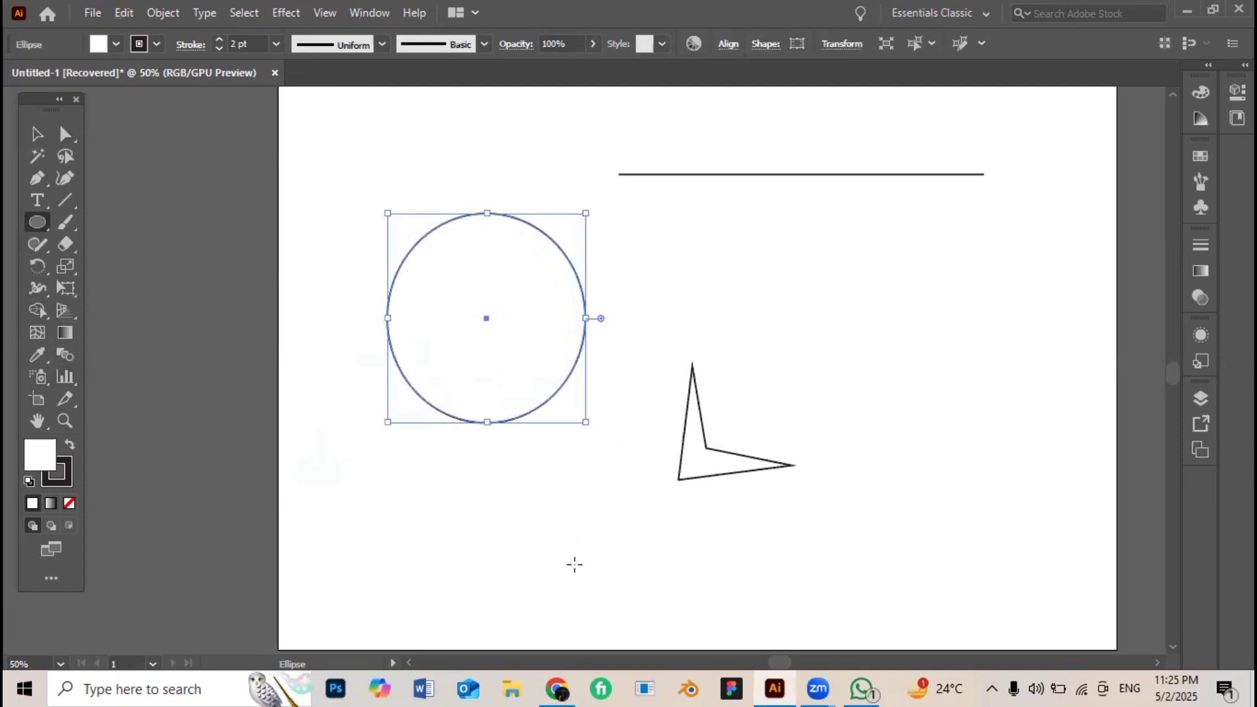
- Select the whole arrowhead-like shape with the Selection tool and delete it
click(47, 135)
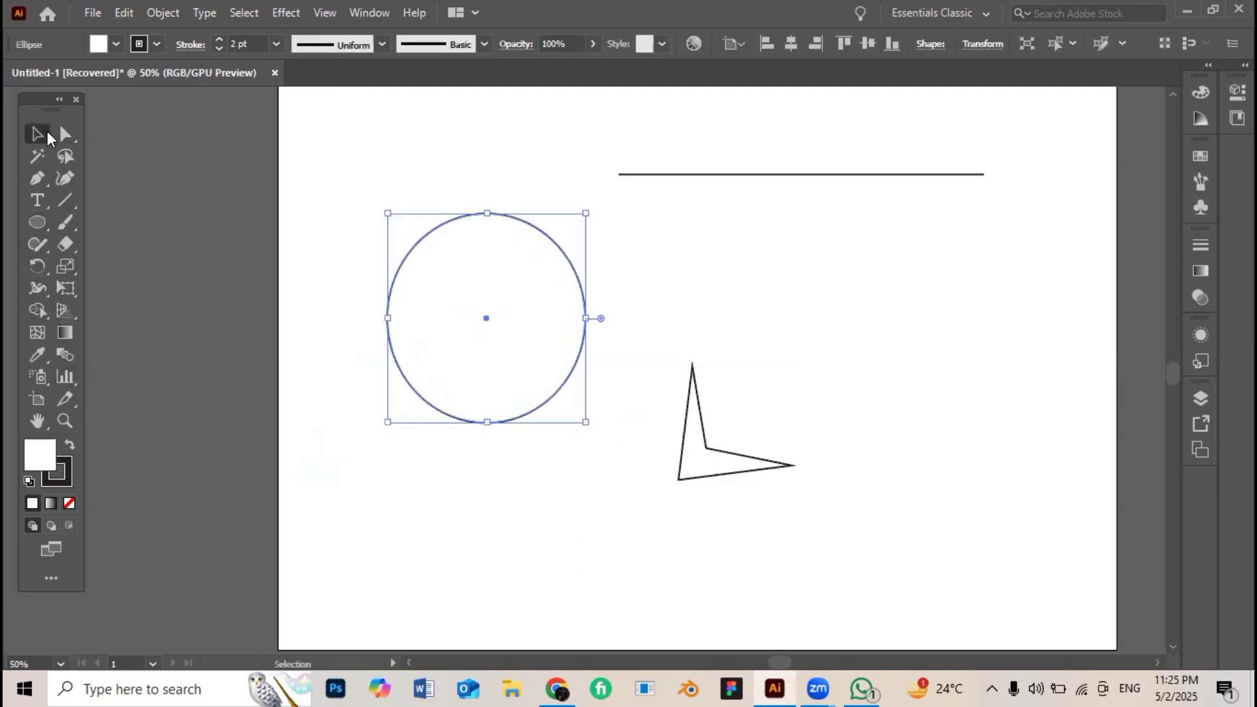
key(space)
drag(623, 306, 635, 331)
drag(694, 396, 774, 495)
key(Delete)
- Select the ellipse's top anchor with the Direct Selection tool and adjust its left handle and the right anchor's upper handle
key(a)
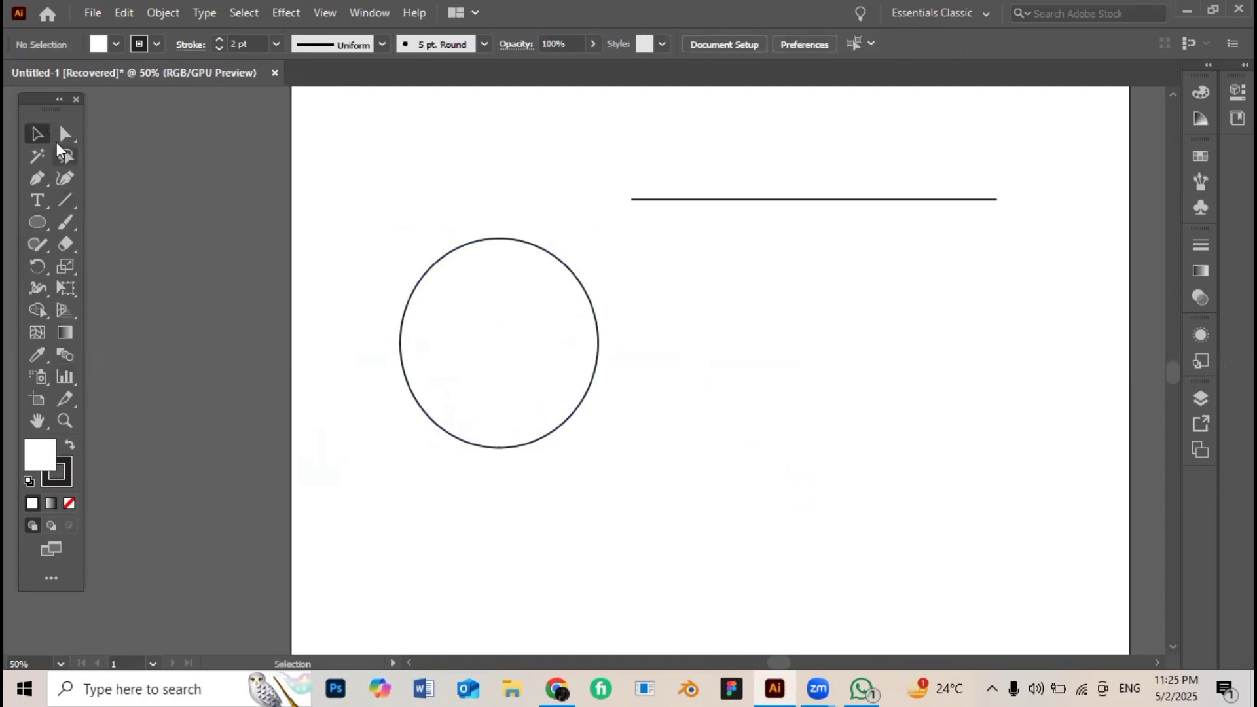
click(498, 238)
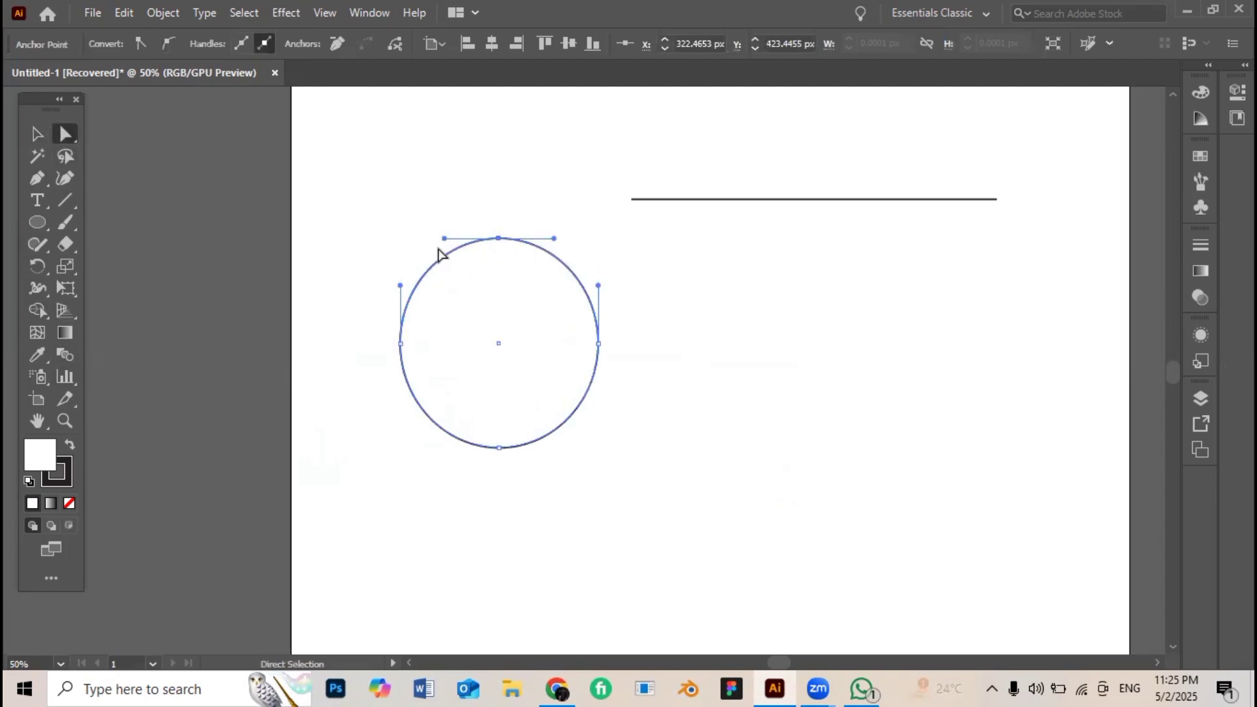
drag(445, 249, 453, 259)
drag(597, 285, 635, 298)
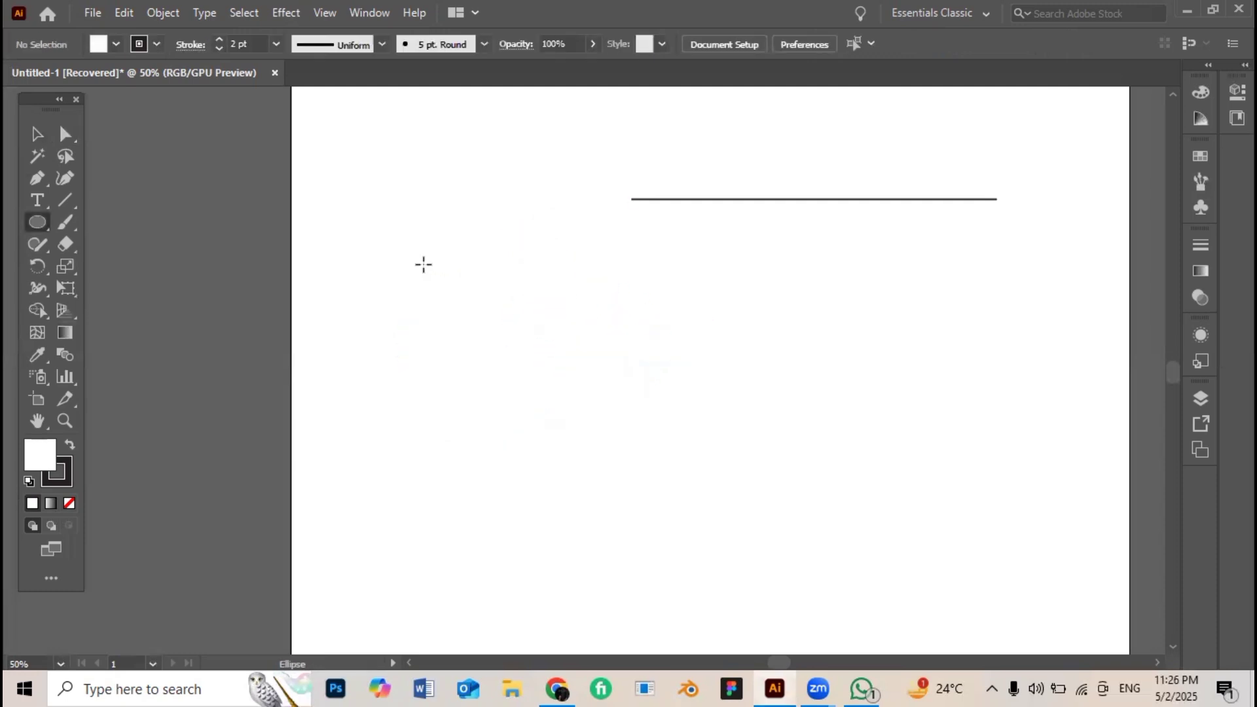
- Draw a larger, slightly tall ellipse in the artboard's left half and move it up and to the left
drag(409, 249, 659, 533)
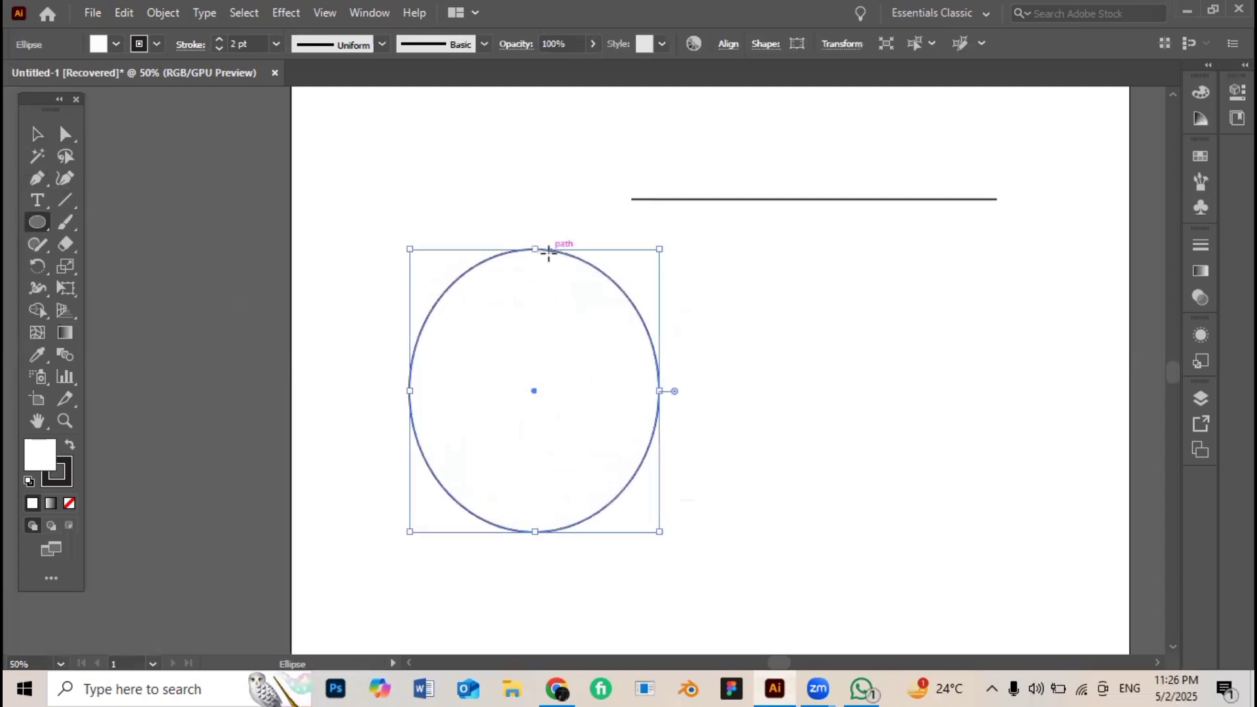
drag(534, 390, 498, 301)
- Select the horizontal line with the Selection tool and delete it
click(35, 135)
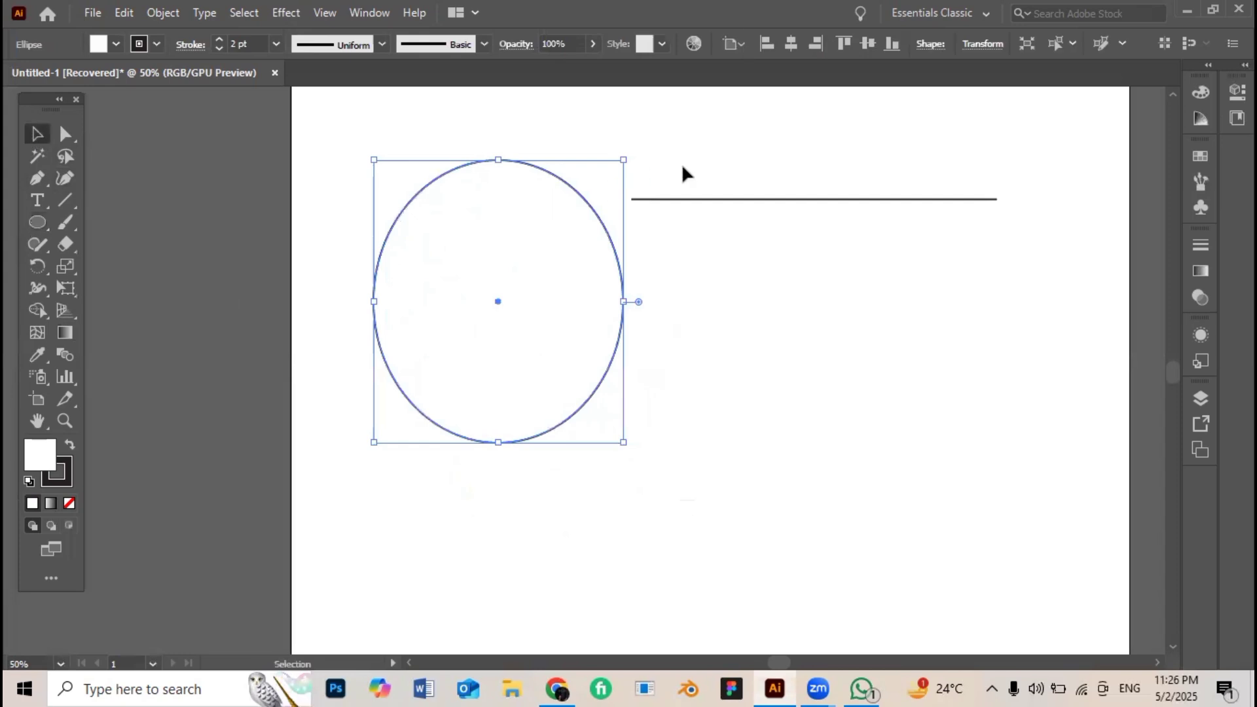
drag(682, 172, 850, 292)
key(Delete)
- Move the ellipse up and right, and reshape it by lowering its bottom anchor and swinging the right anchor's lower handle inward
drag(750, 290, 844, 347)
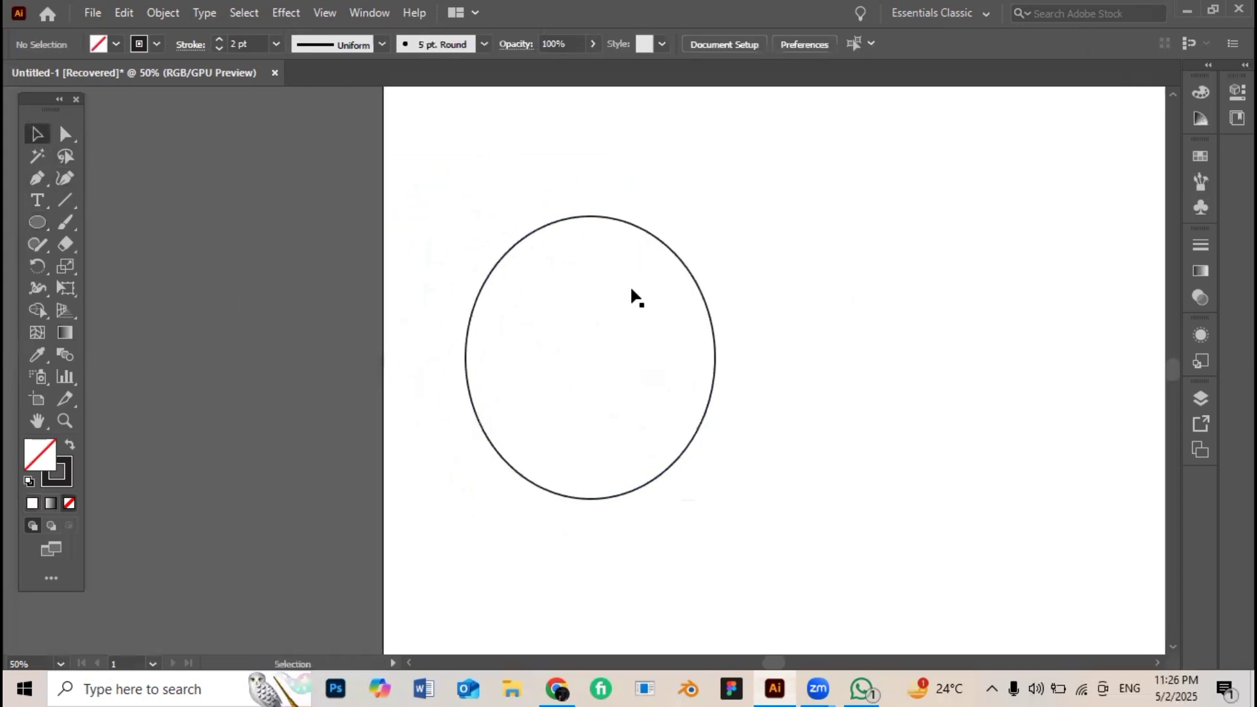
drag(634, 230, 665, 206)
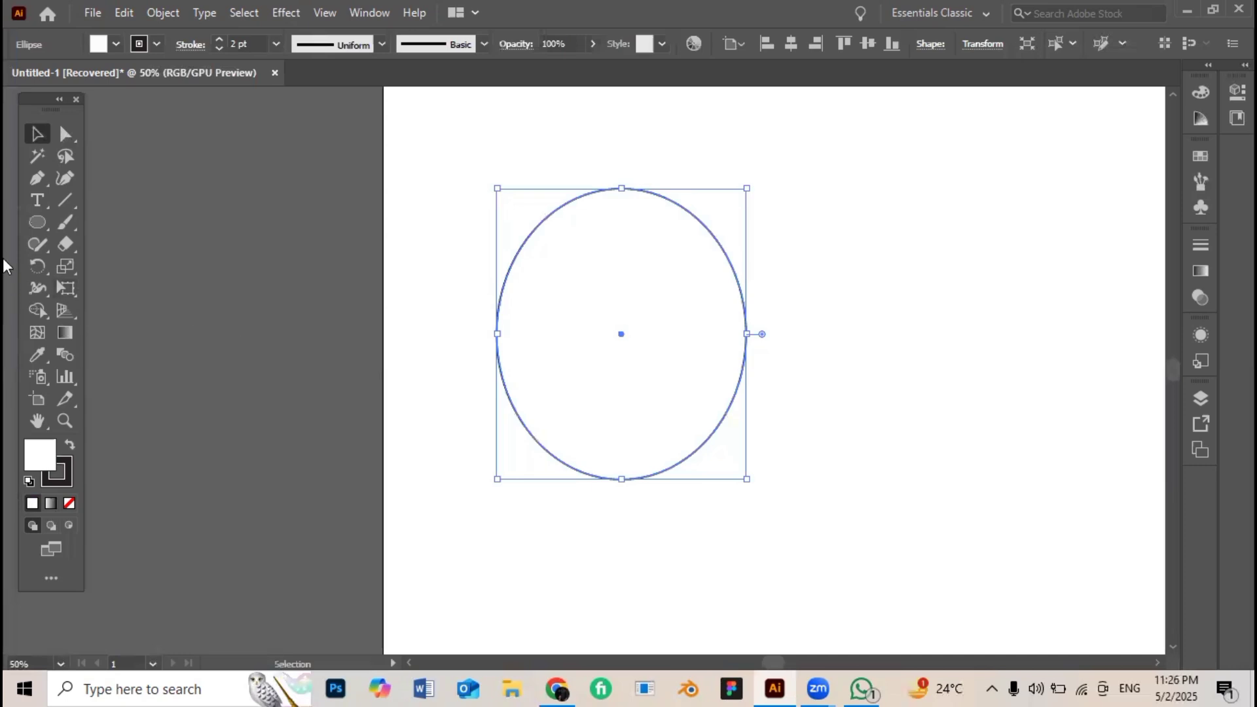
click(65, 134)
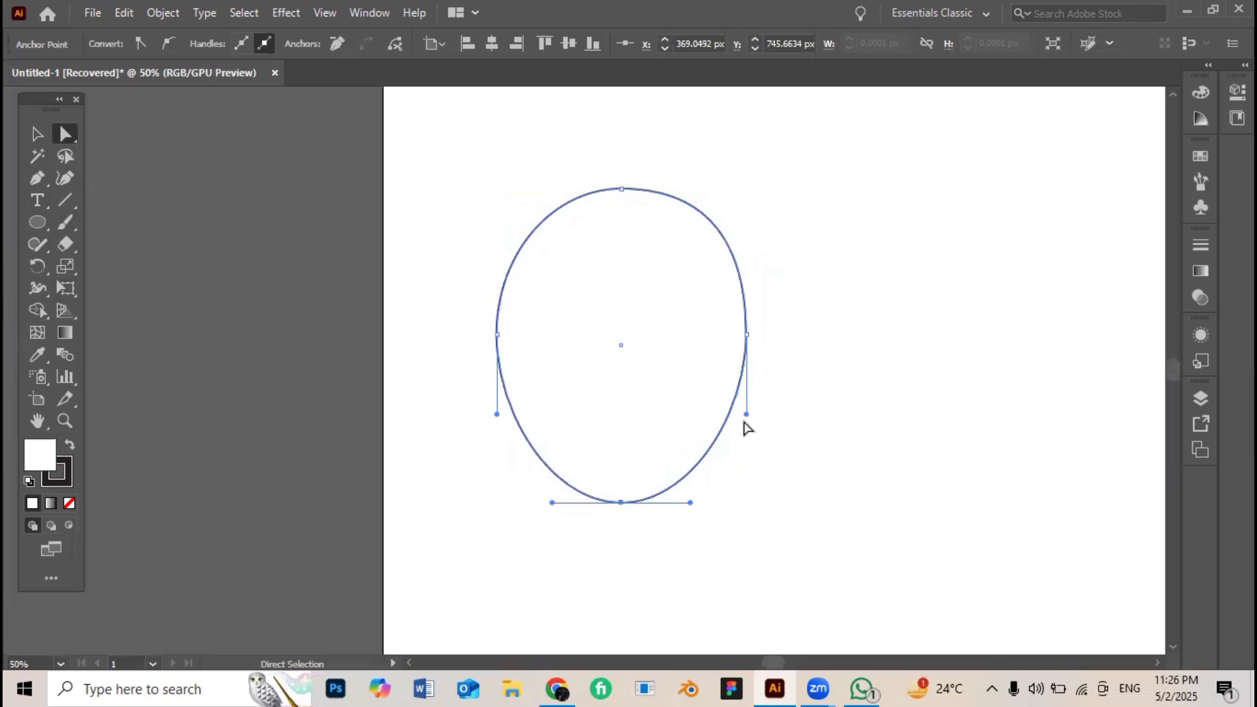
drag(745, 414, 696, 440)
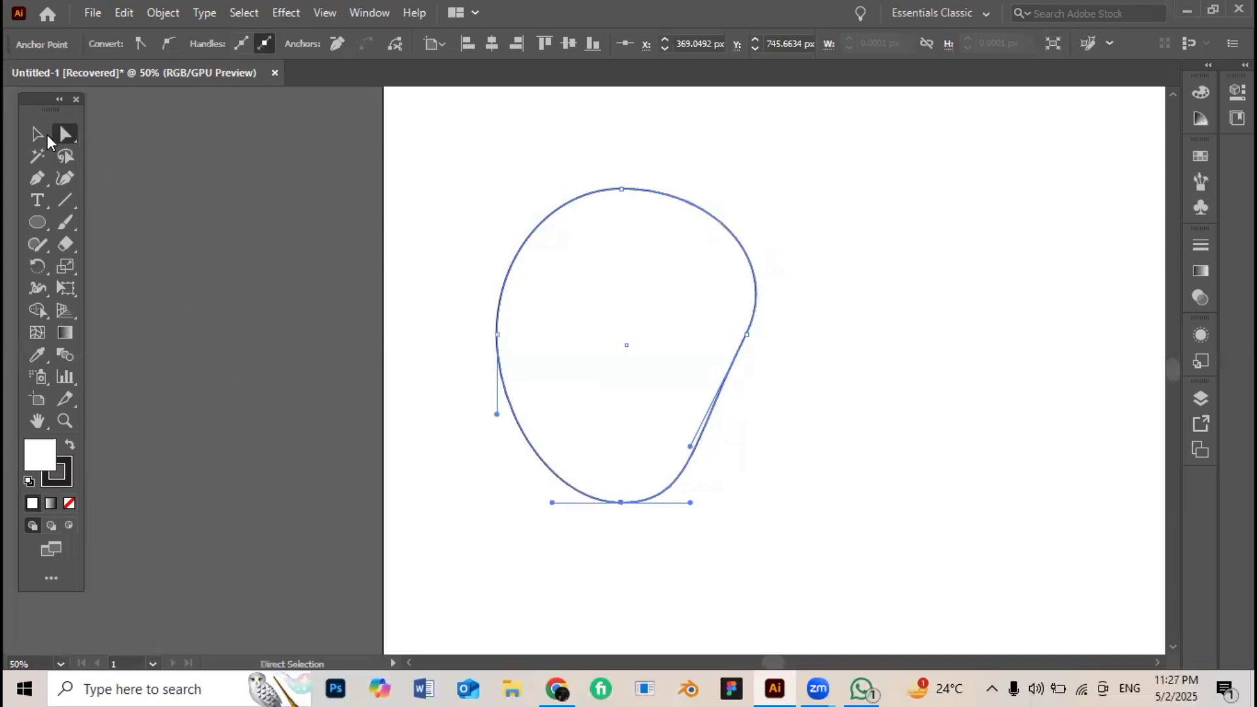
- Deselect the reshaped ellipse and select it again as a whole object with the Selection tool
click(38, 135)
click(869, 332)
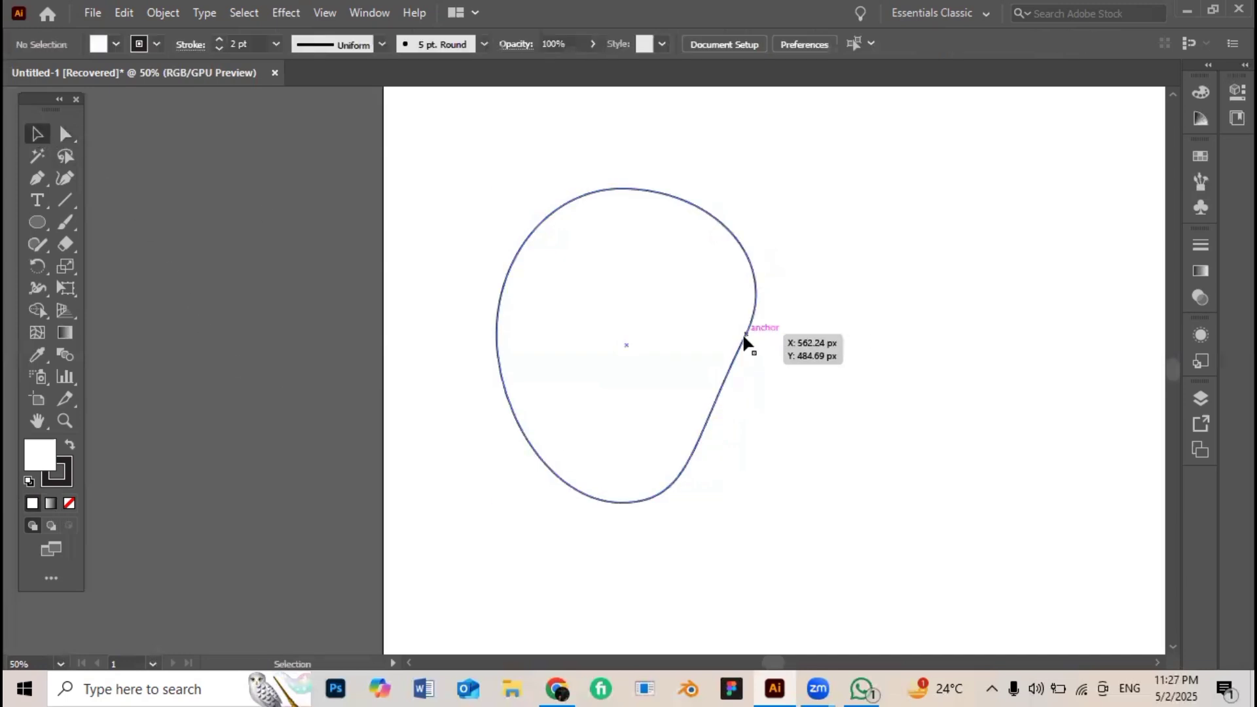
click(745, 335)
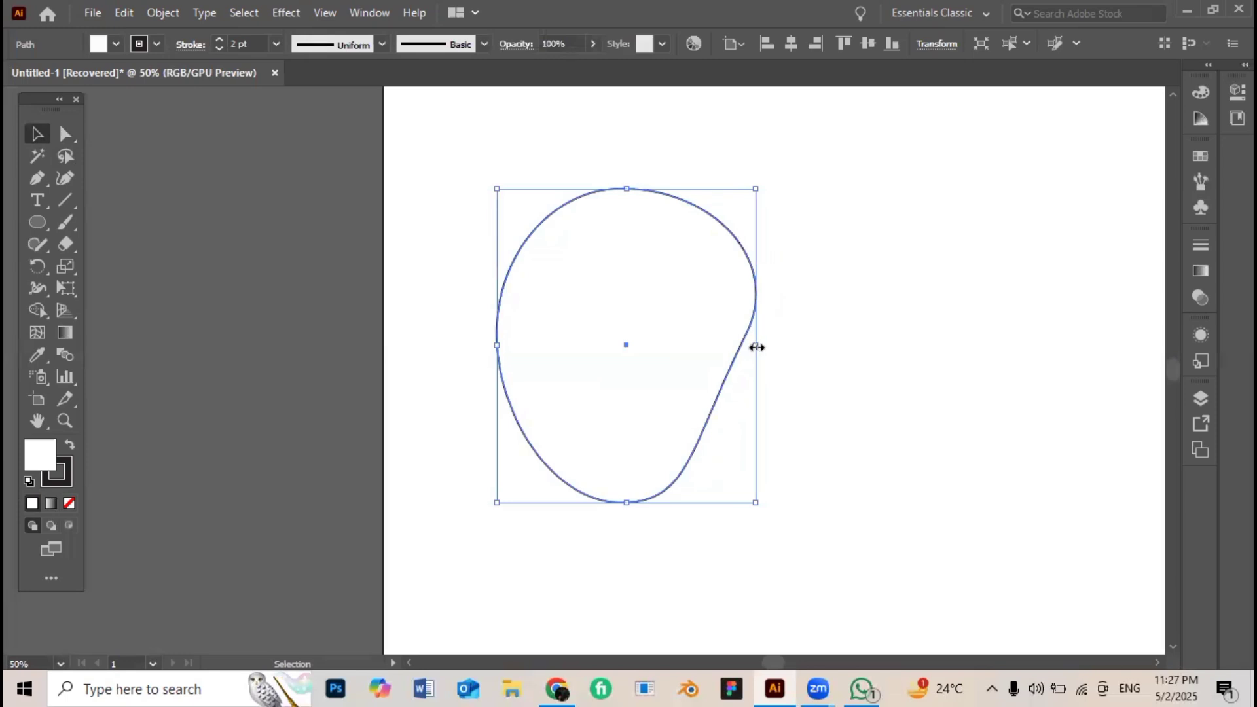
- Narrow the reshaped ellipse horizontally with the Selection tool and deselect it
drag(755, 346, 713, 359)
click(769, 353)
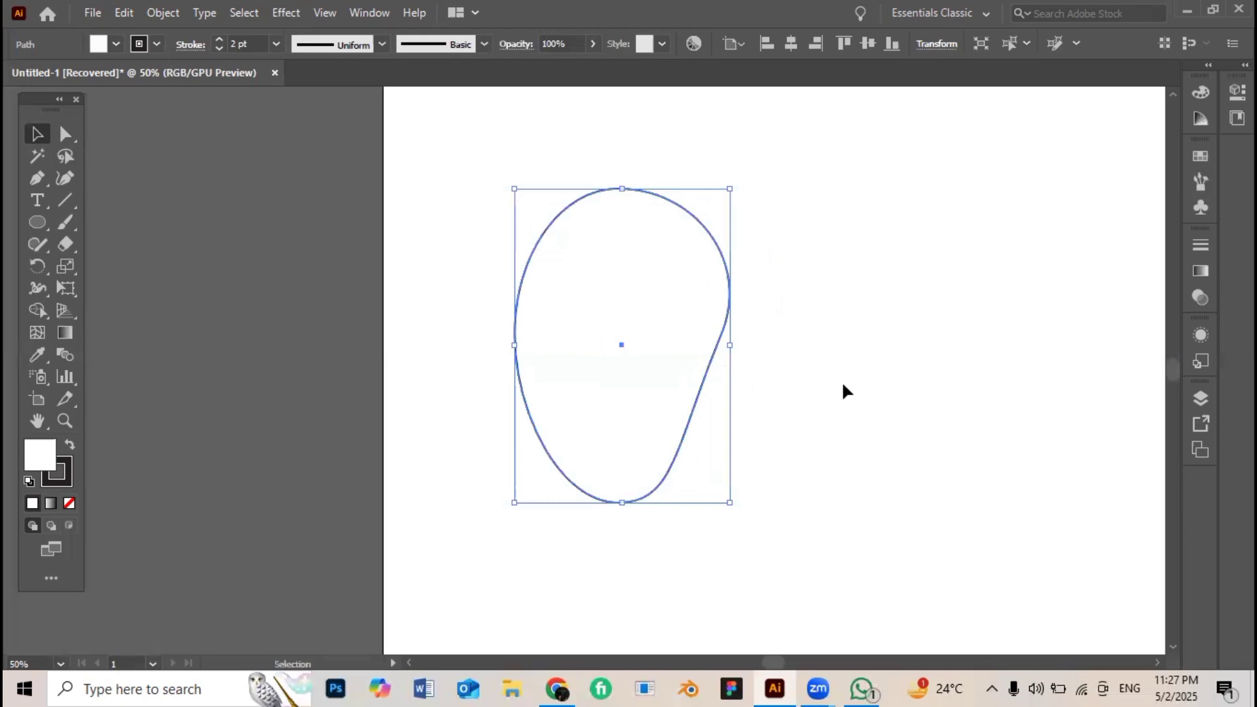
click(491, 169)
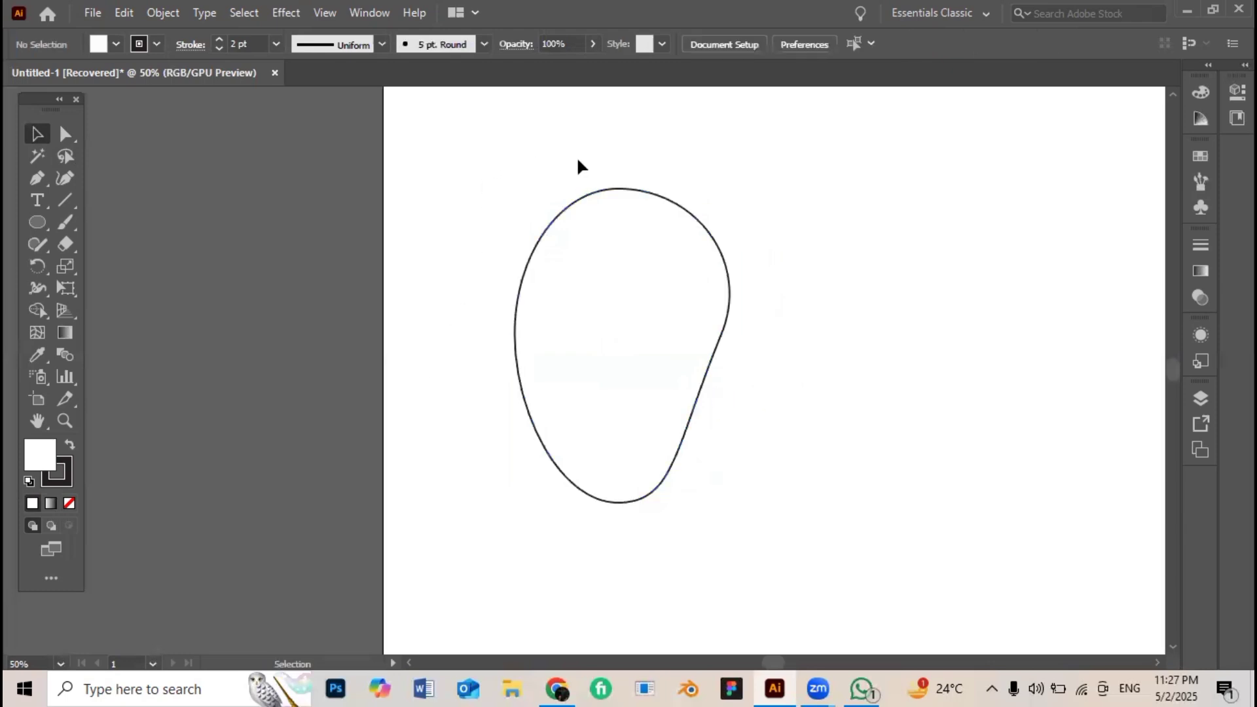
- Fill the reshaped ellipse with yellow, remove its stroke, and deselect it
click(665, 470)
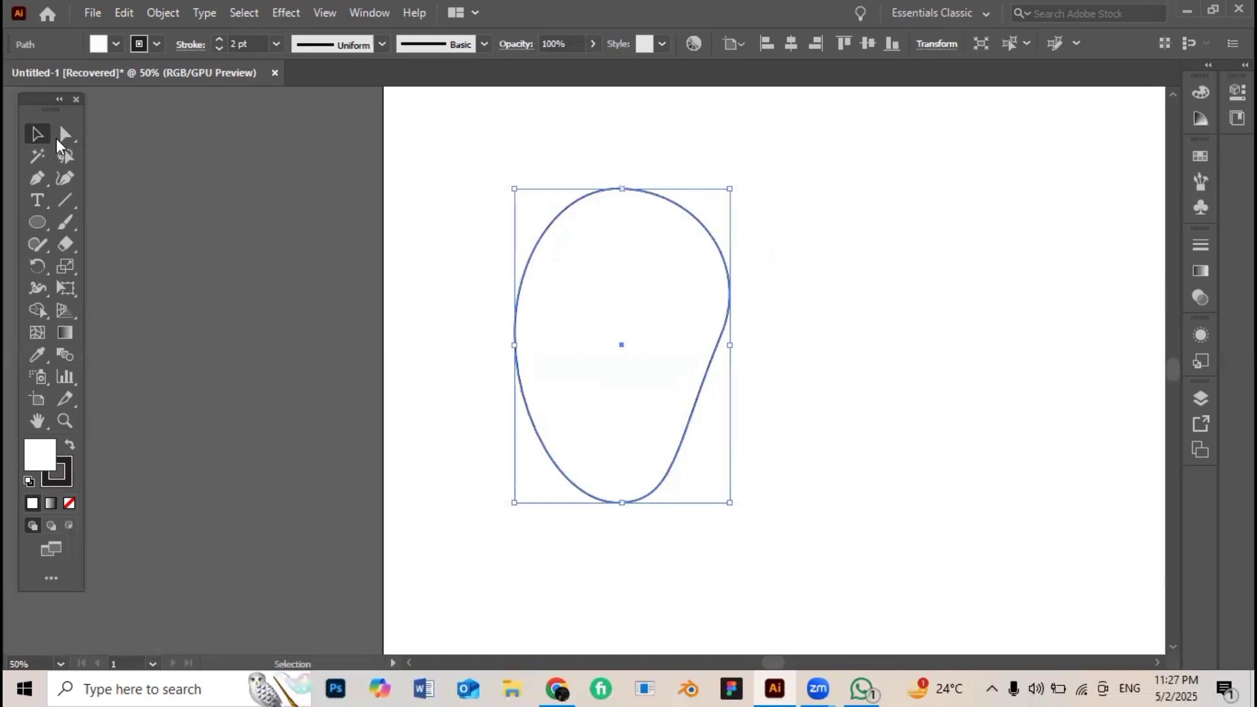
click(116, 44)
click(78, 76)
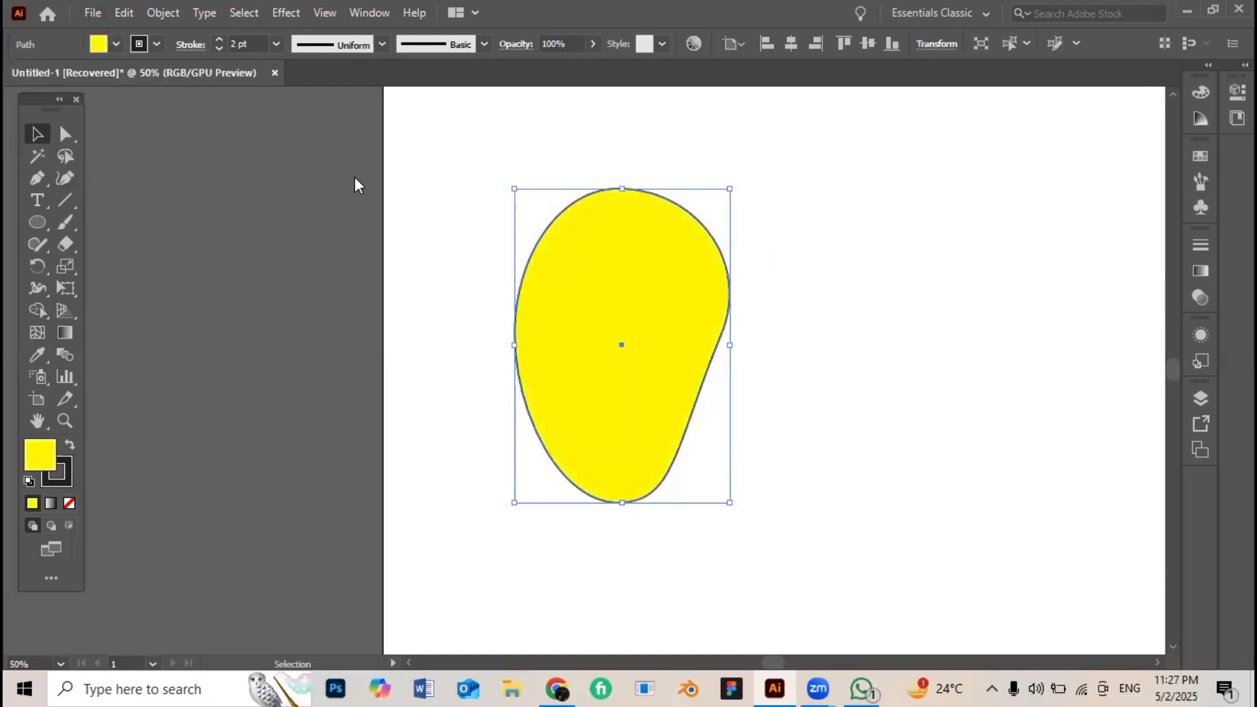
click(156, 44)
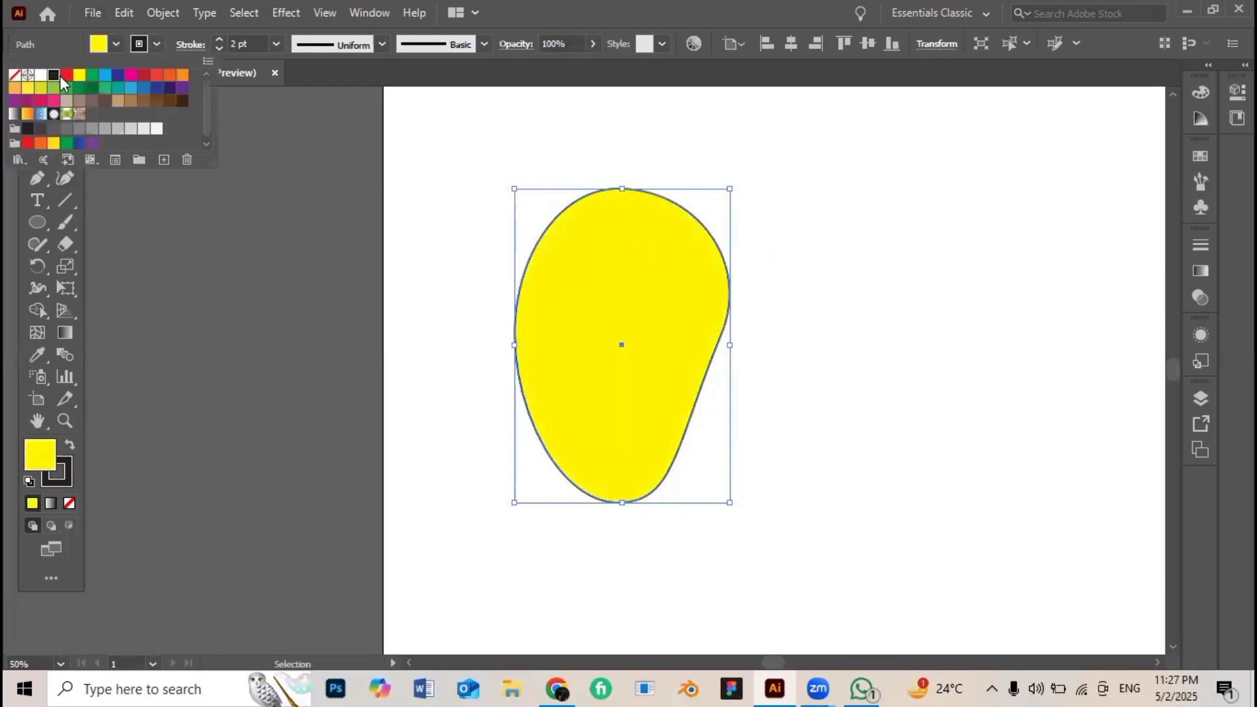
click(16, 77)
click(883, 242)
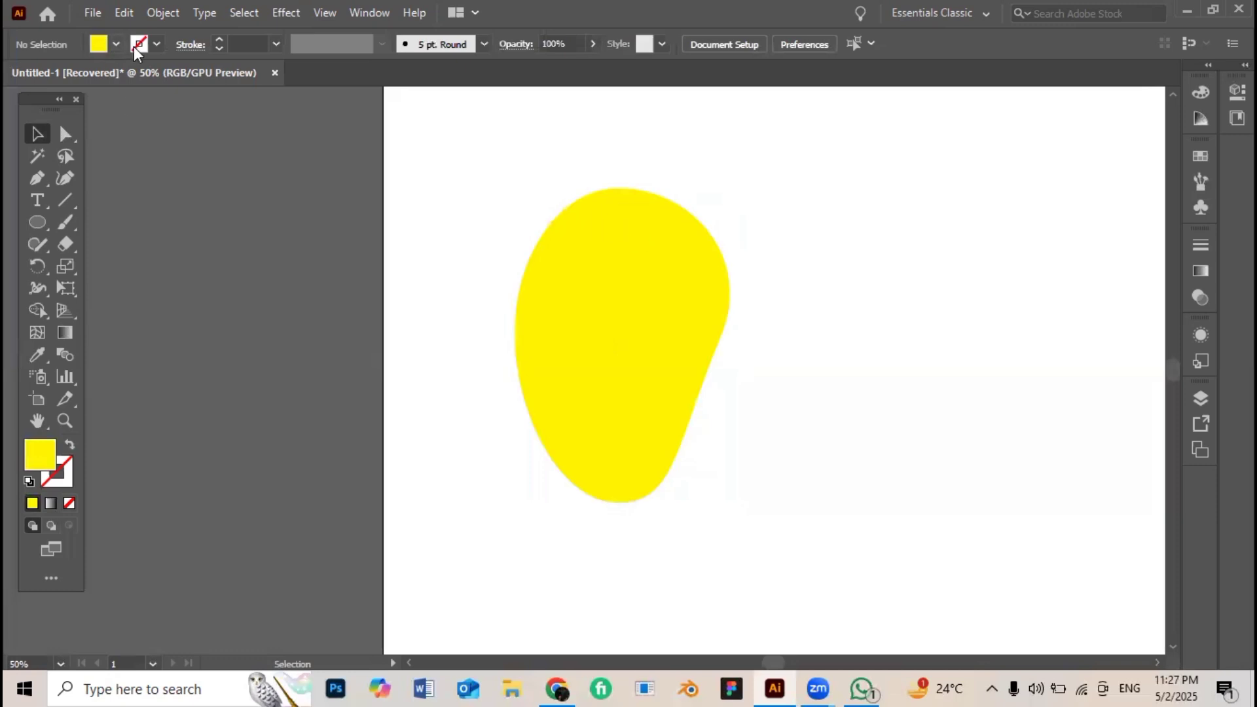
- Move the yellow shape with the Selection tool into the artboard's right half, slightly higher than before
drag(620, 249, 635, 250)
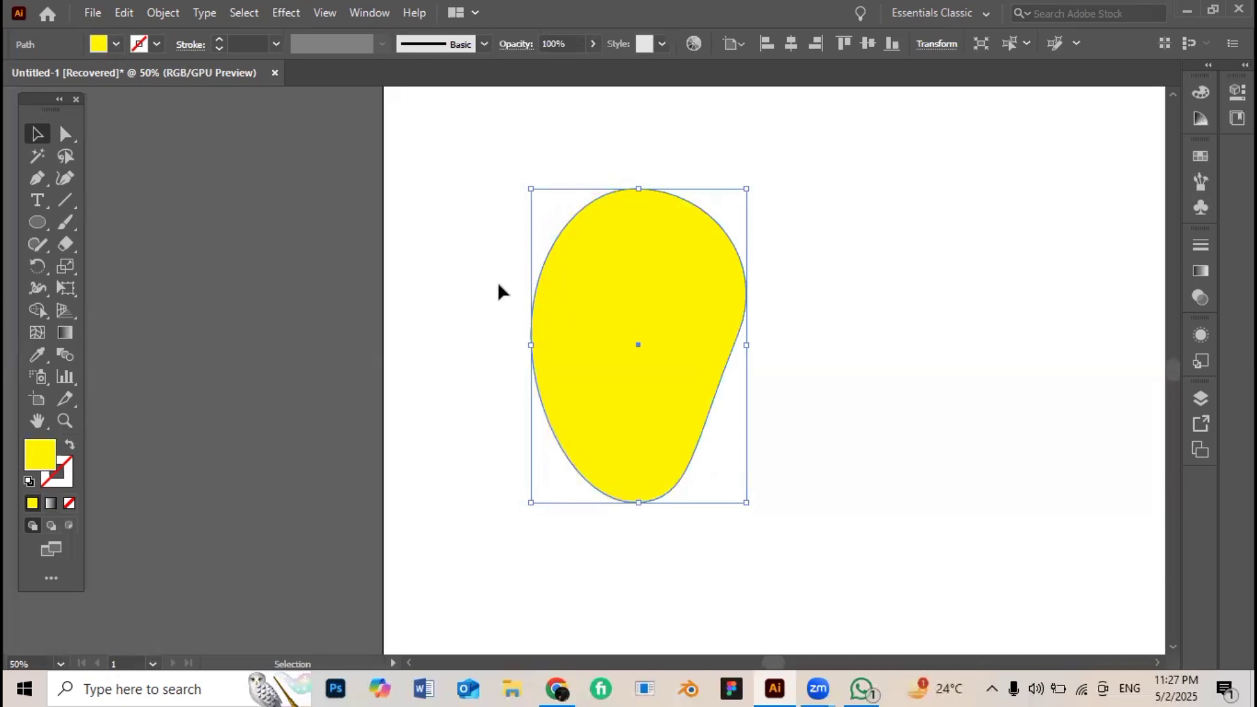
drag(829, 323, 909, 327)
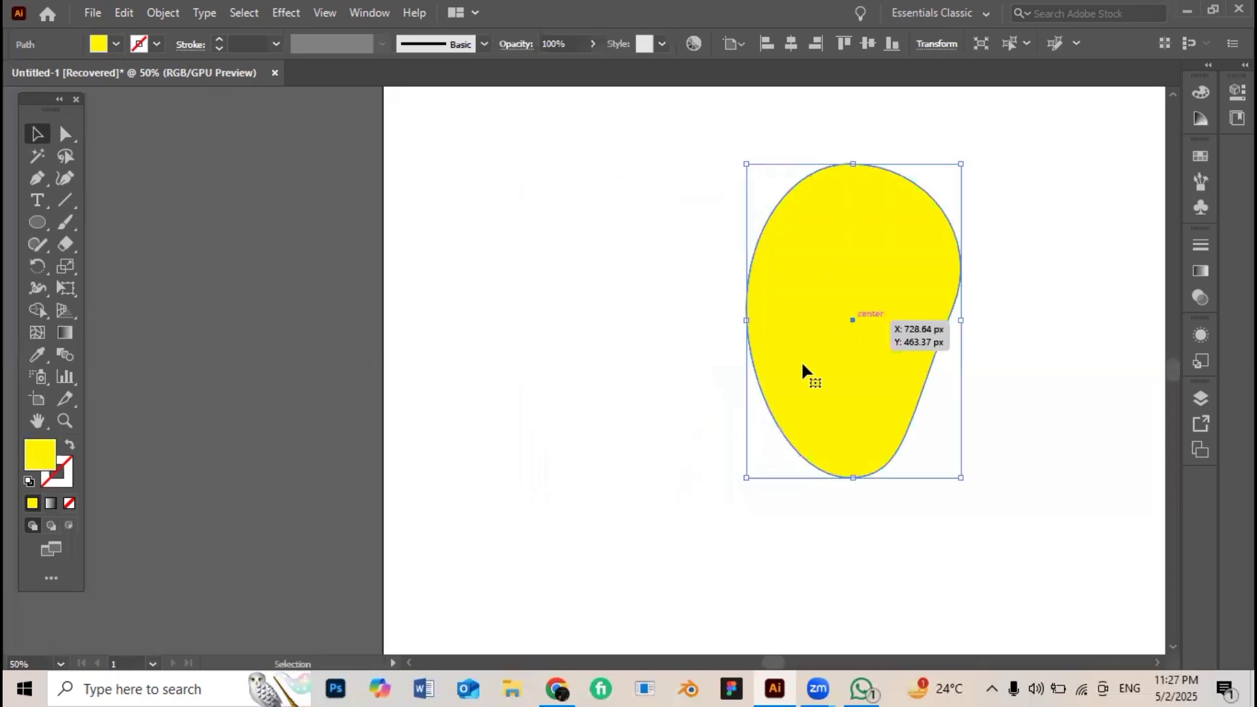
click(694, 438)
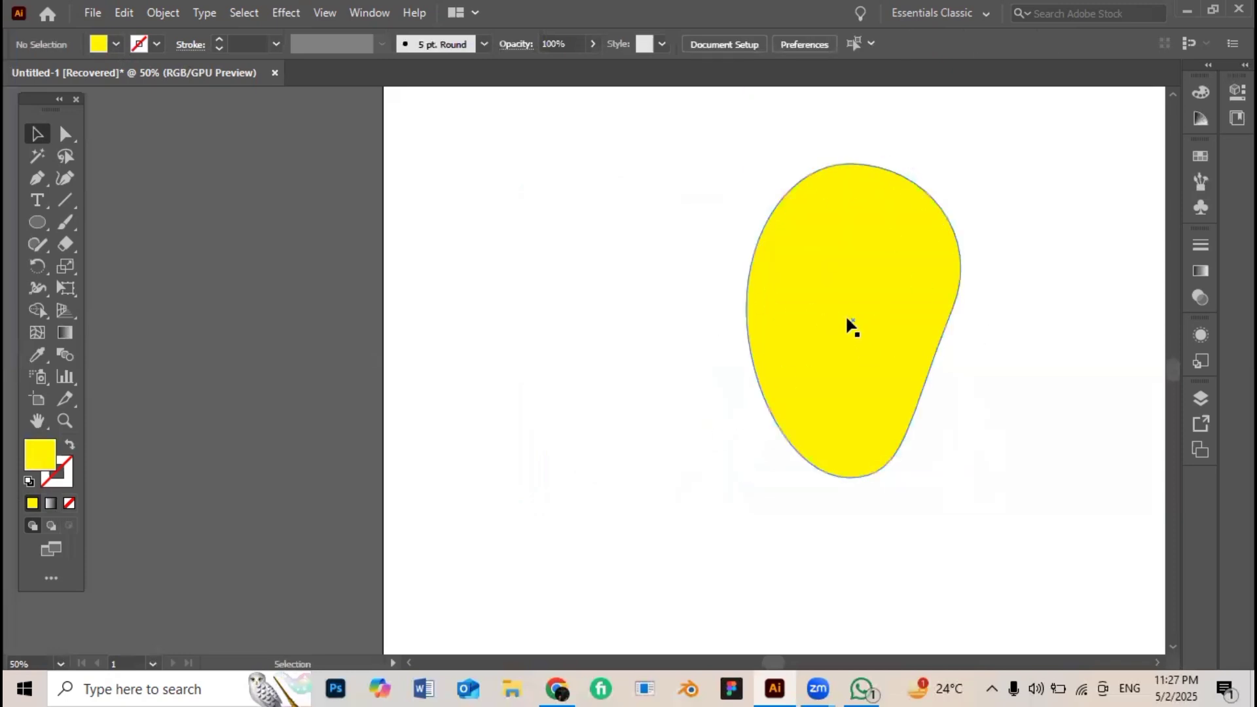
drag(847, 319, 858, 323)
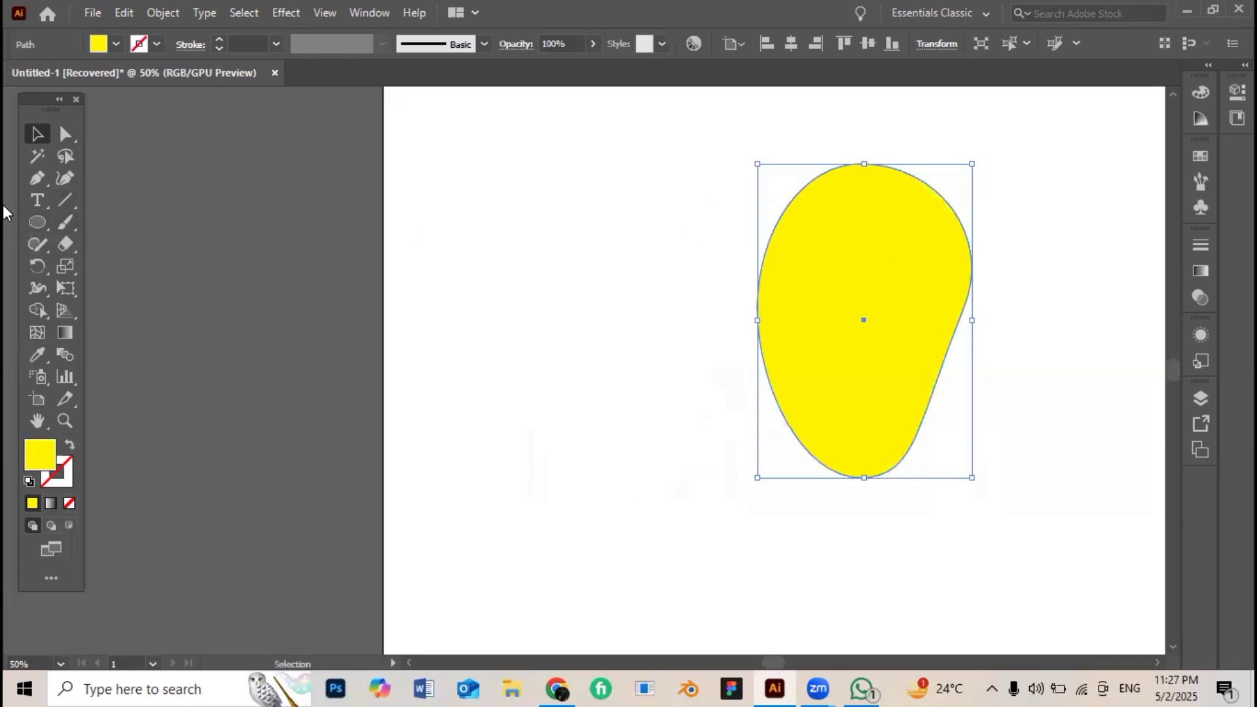
- Draw a narrow vertical ellipse about 87 by 301 px beside the yellow shape and shift it slightly upward
click(37, 222)
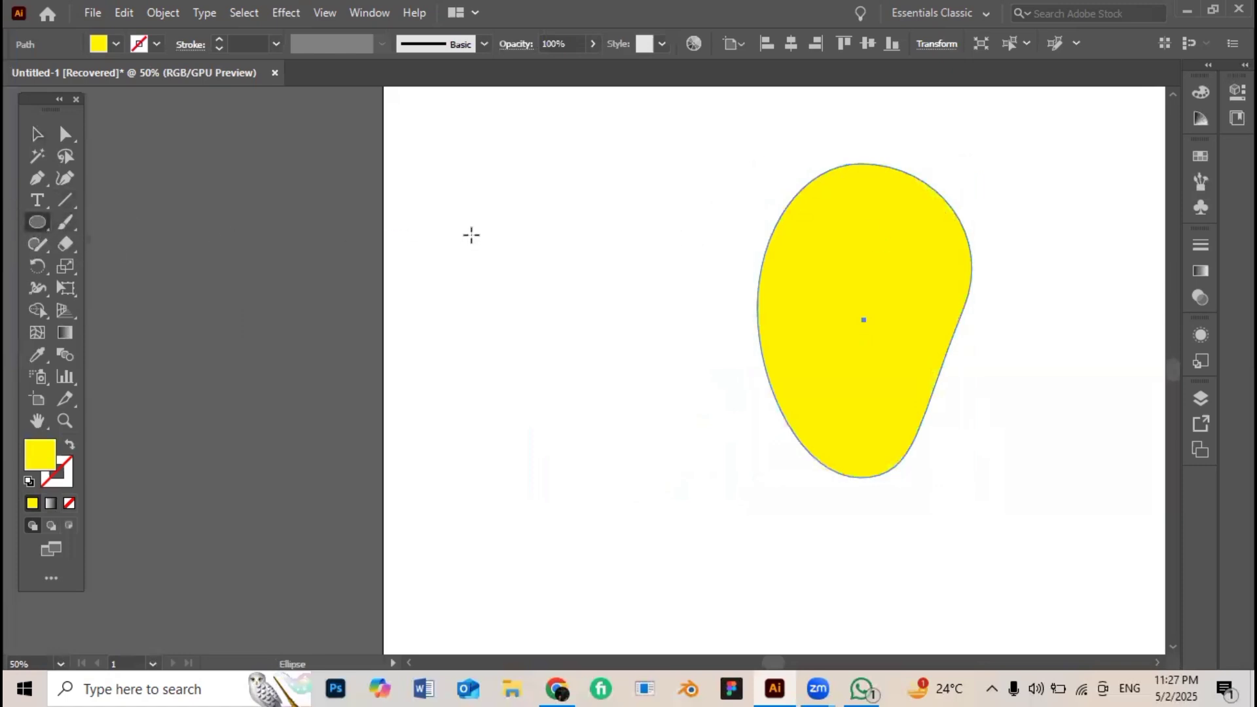
drag(551, 240, 606, 431)
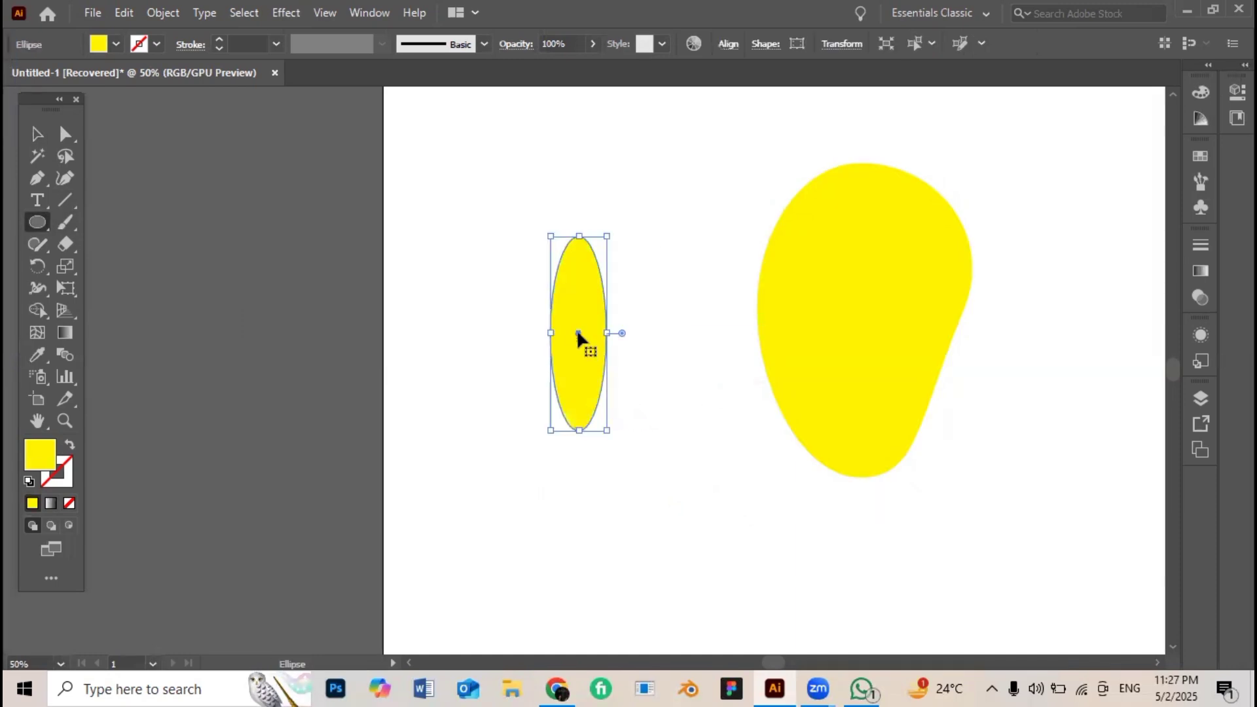
drag(576, 328, 567, 319)
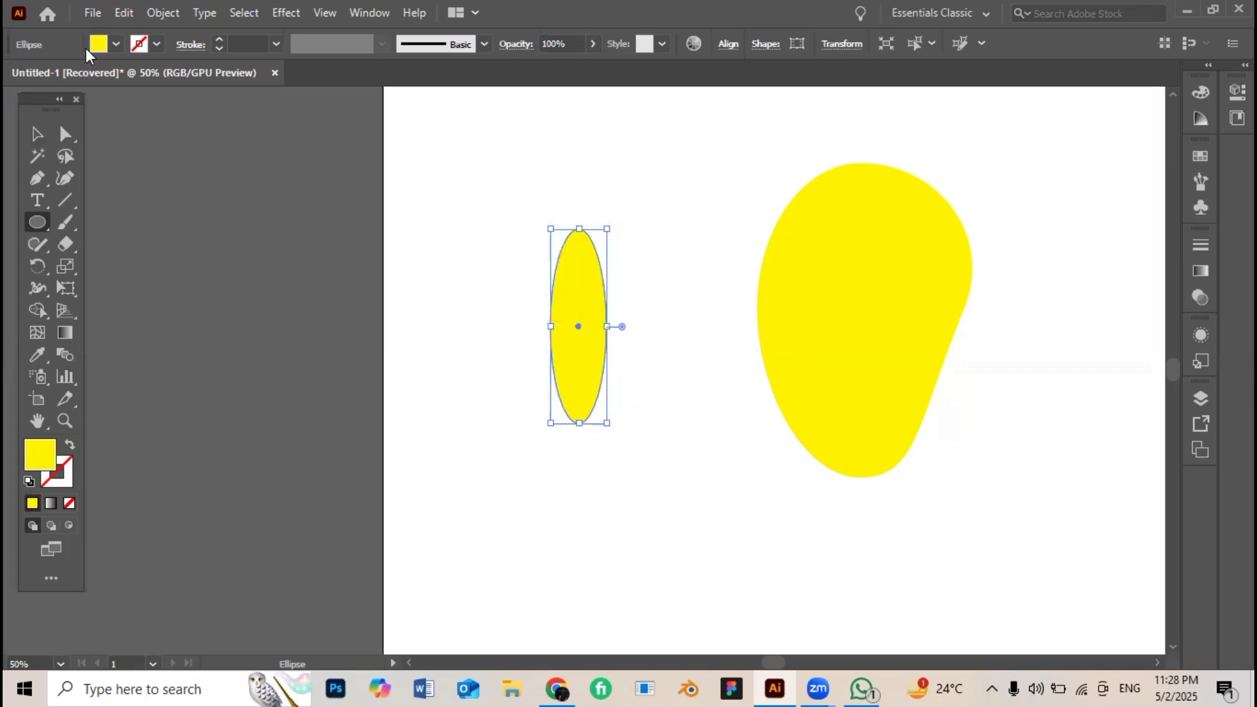
- Fill the narrow ellipse with green and deselect it
click(109, 45)
click(79, 88)
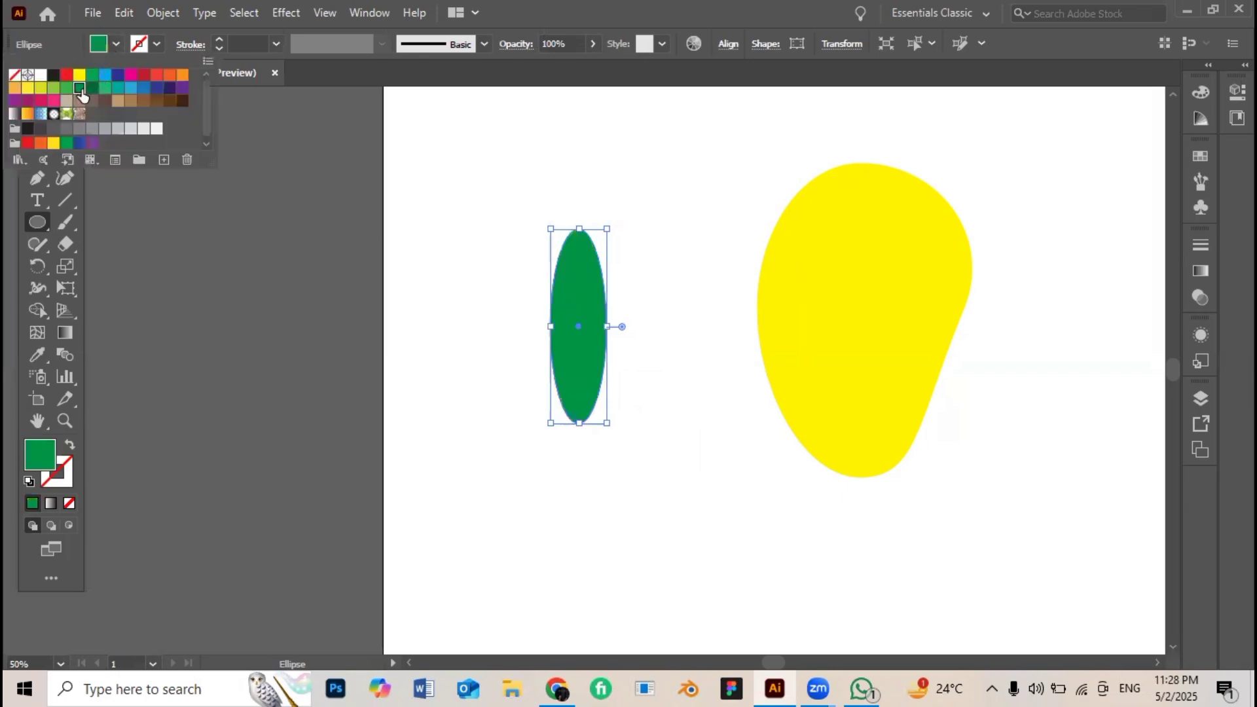
click(364, 275)
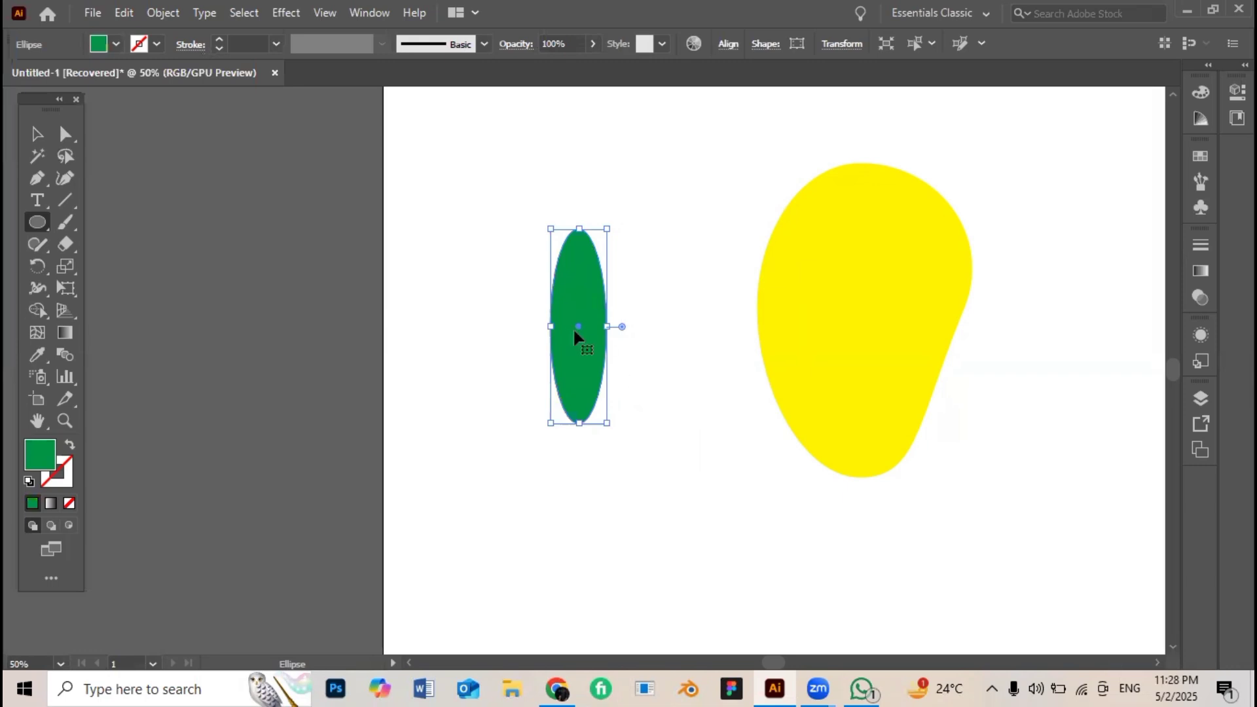
click(38, 134)
click(431, 245)
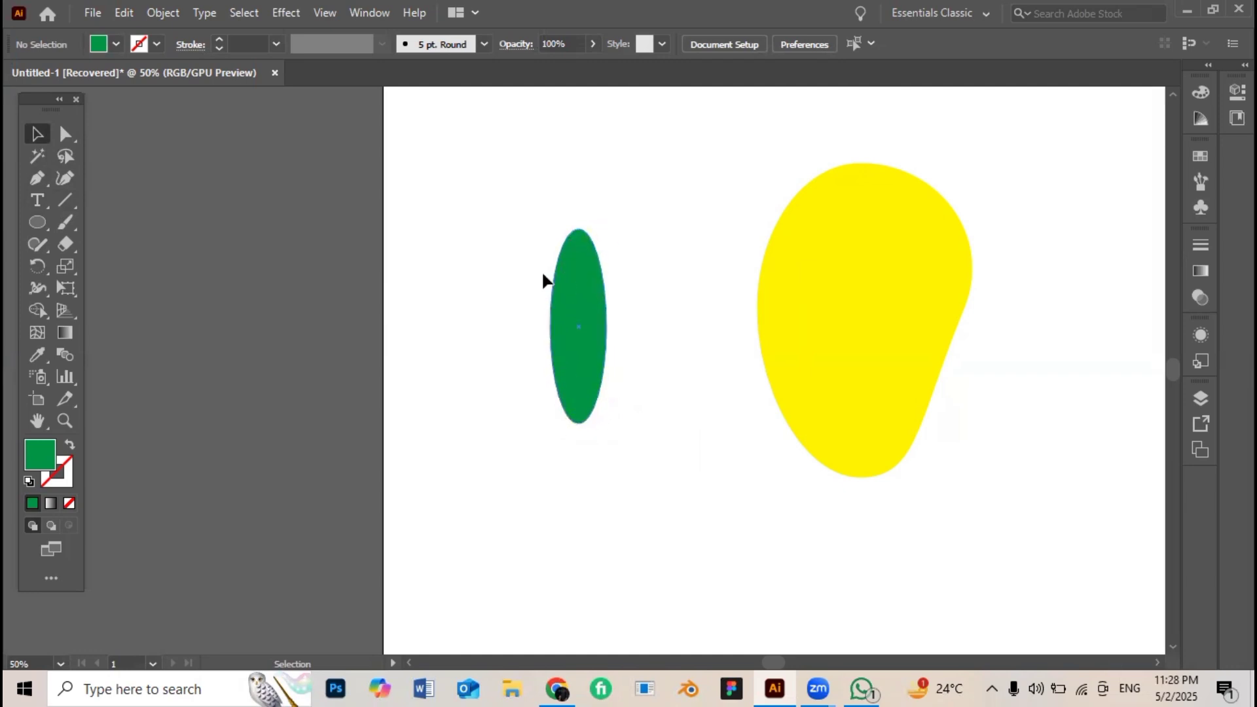
- Convert the green ellipse's top and bottom anchors into sharp corners with the Anchor Point tool
click(573, 316)
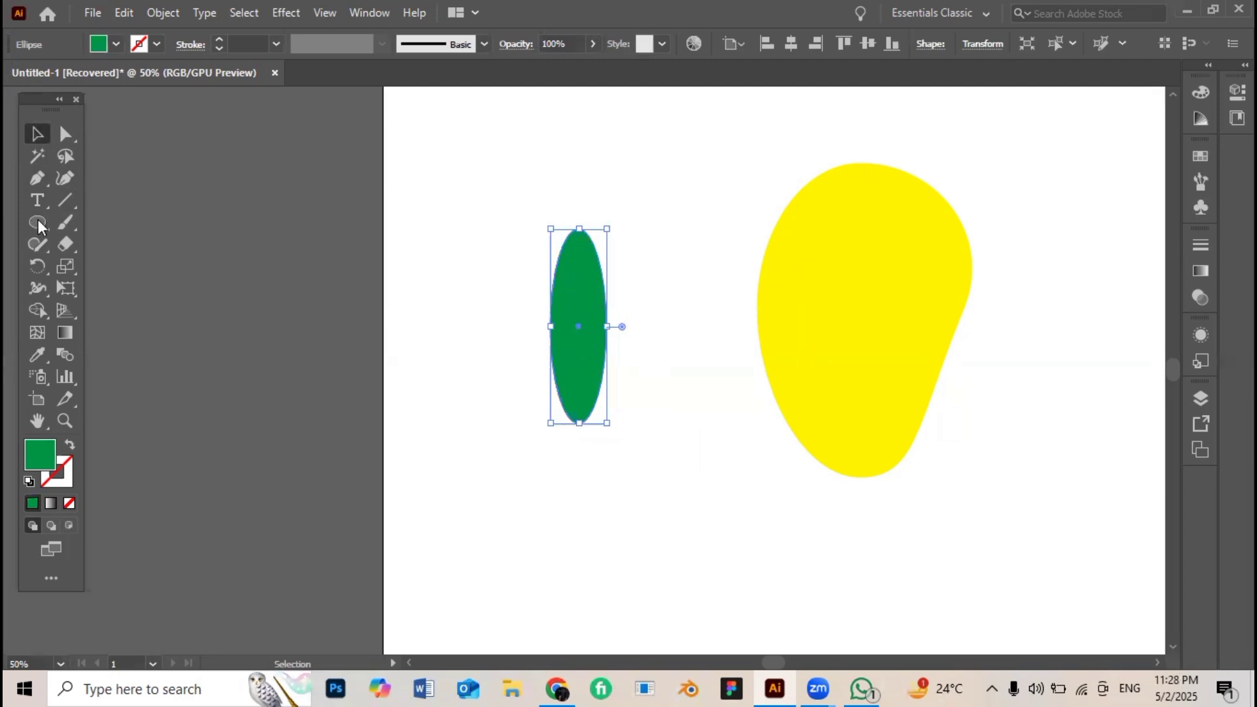
click(65, 138)
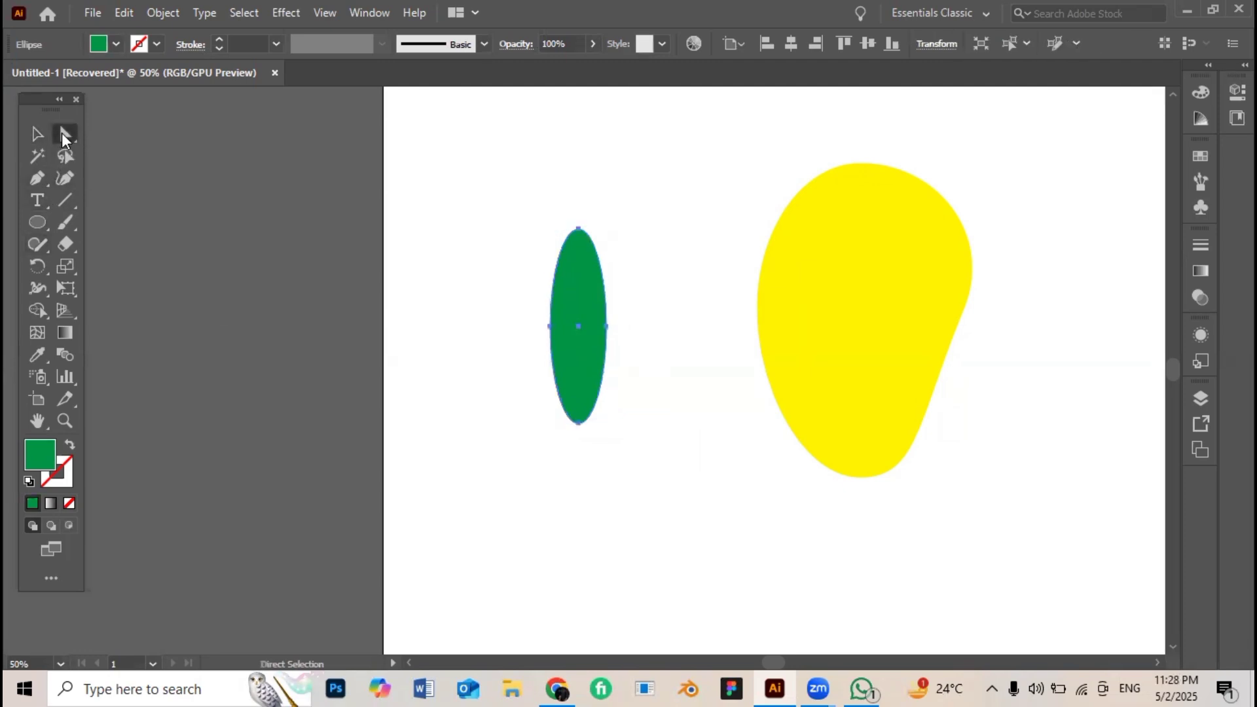
click(579, 231)
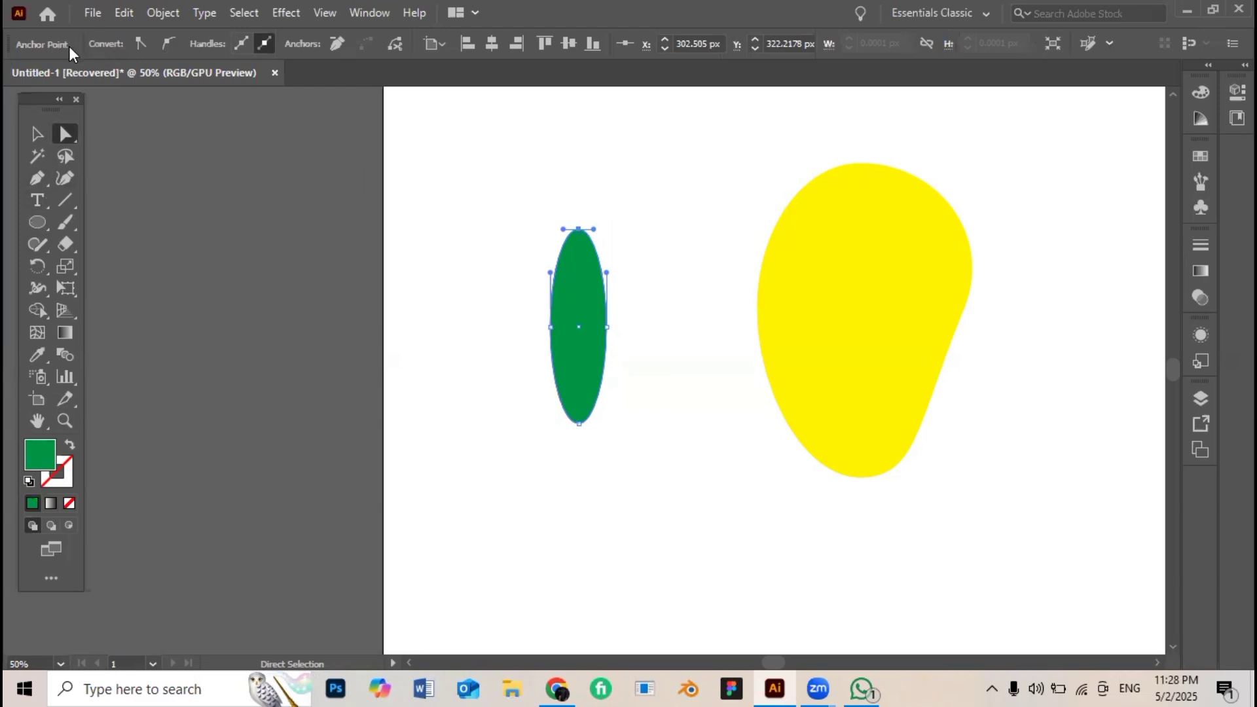
click(33, 180)
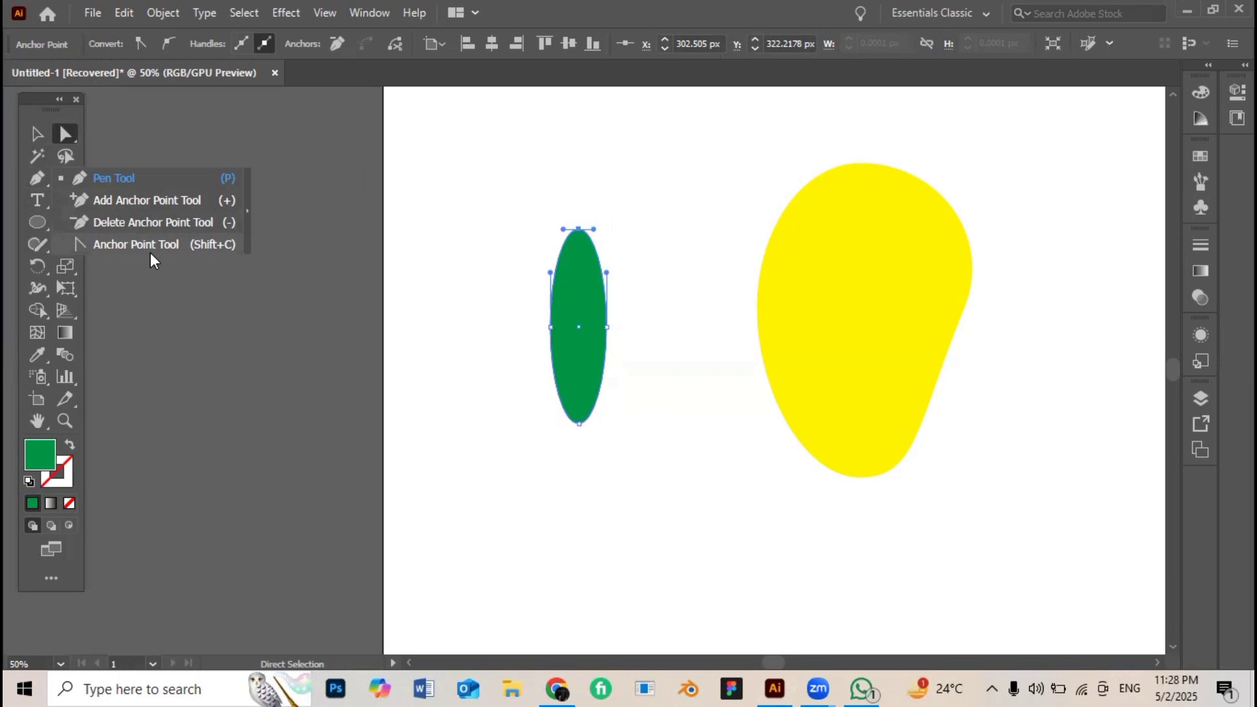
click(134, 245)
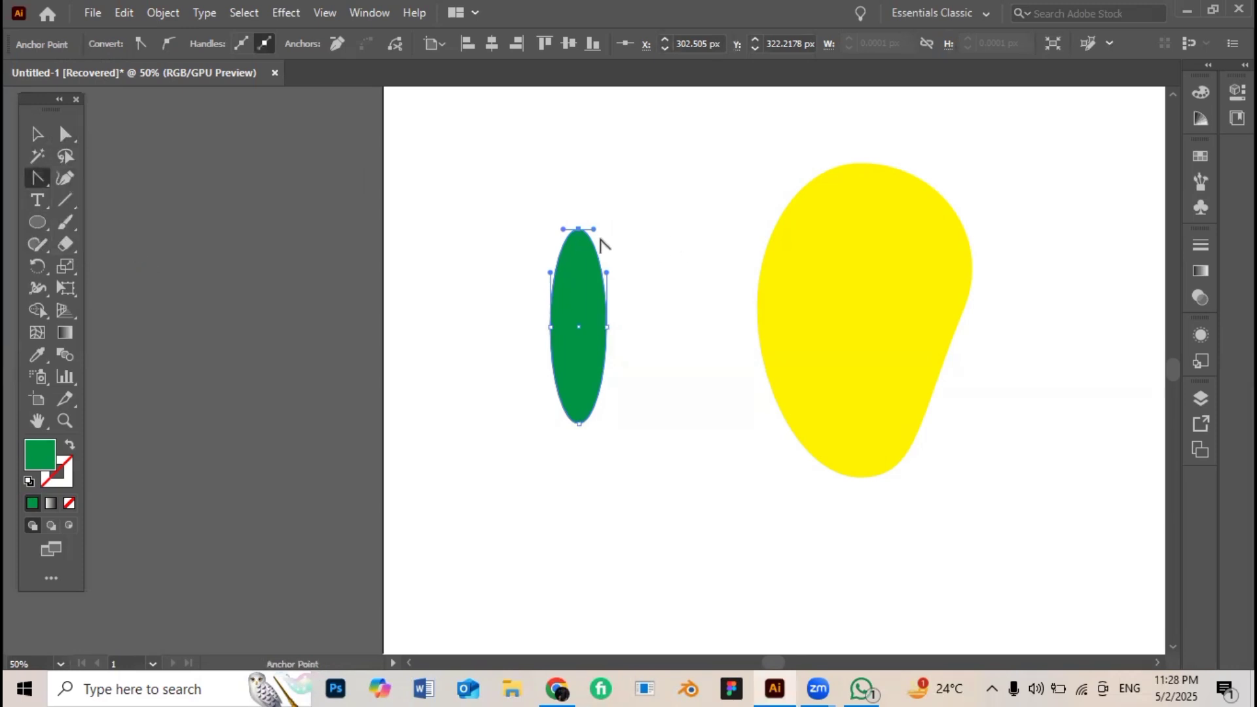
click(580, 229)
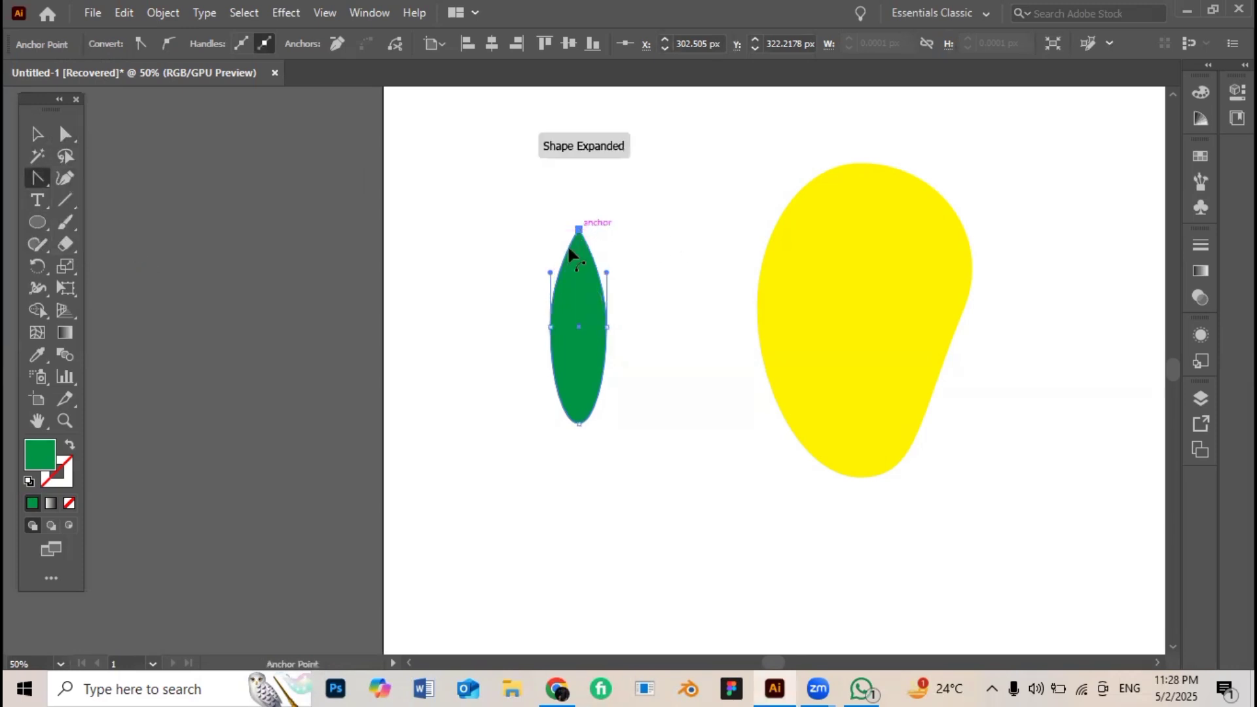
click(579, 423)
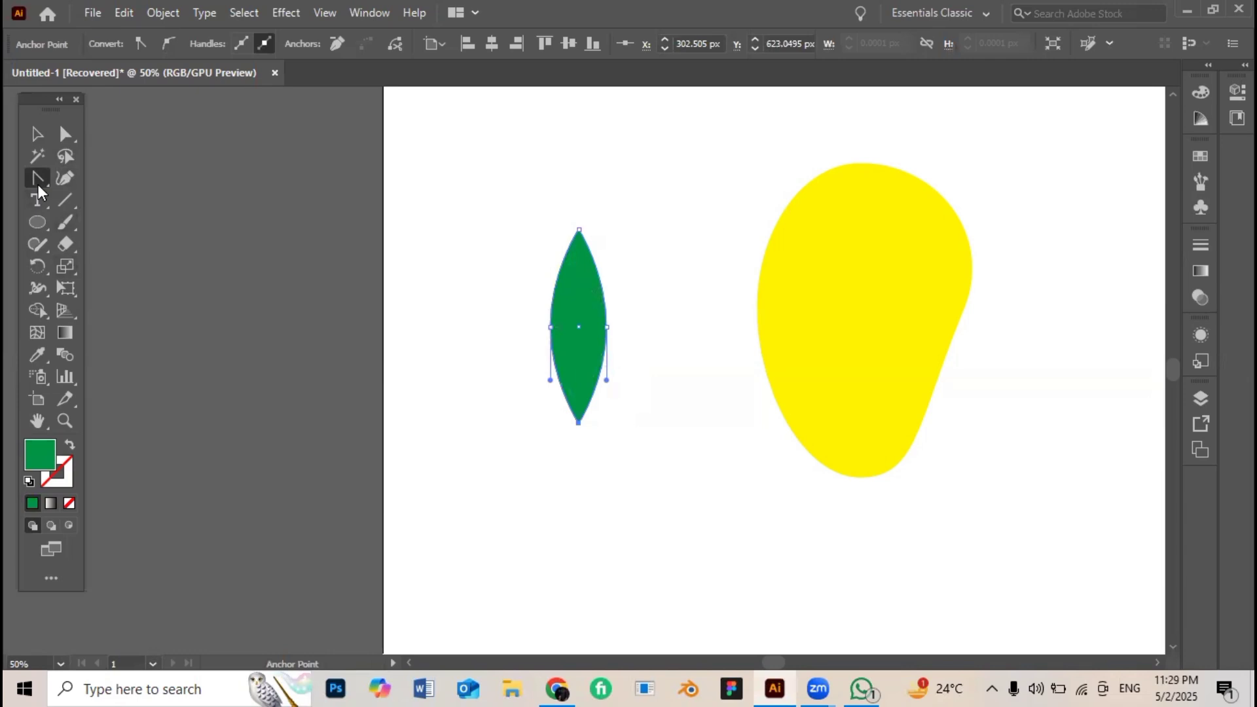
- Undo both corner conversions and deselect the green ellipse
key(ctrl+z)
key(ctrl+z)
click(32, 139)
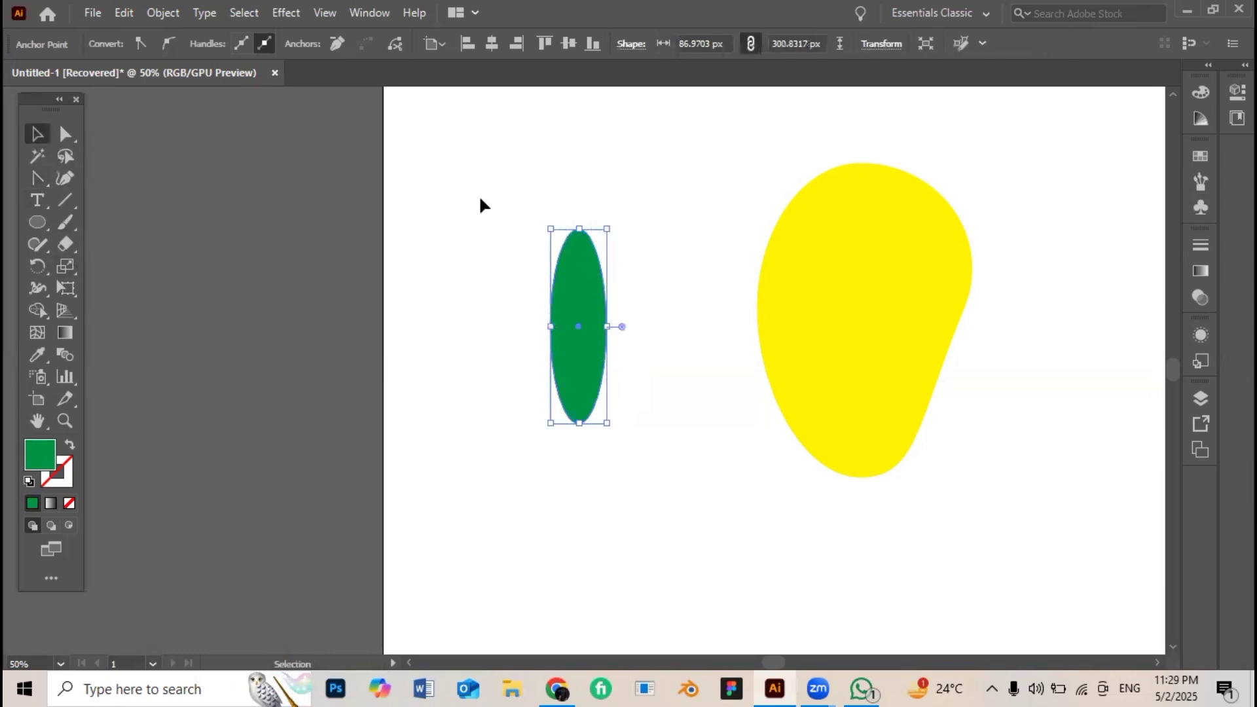
click(478, 194)
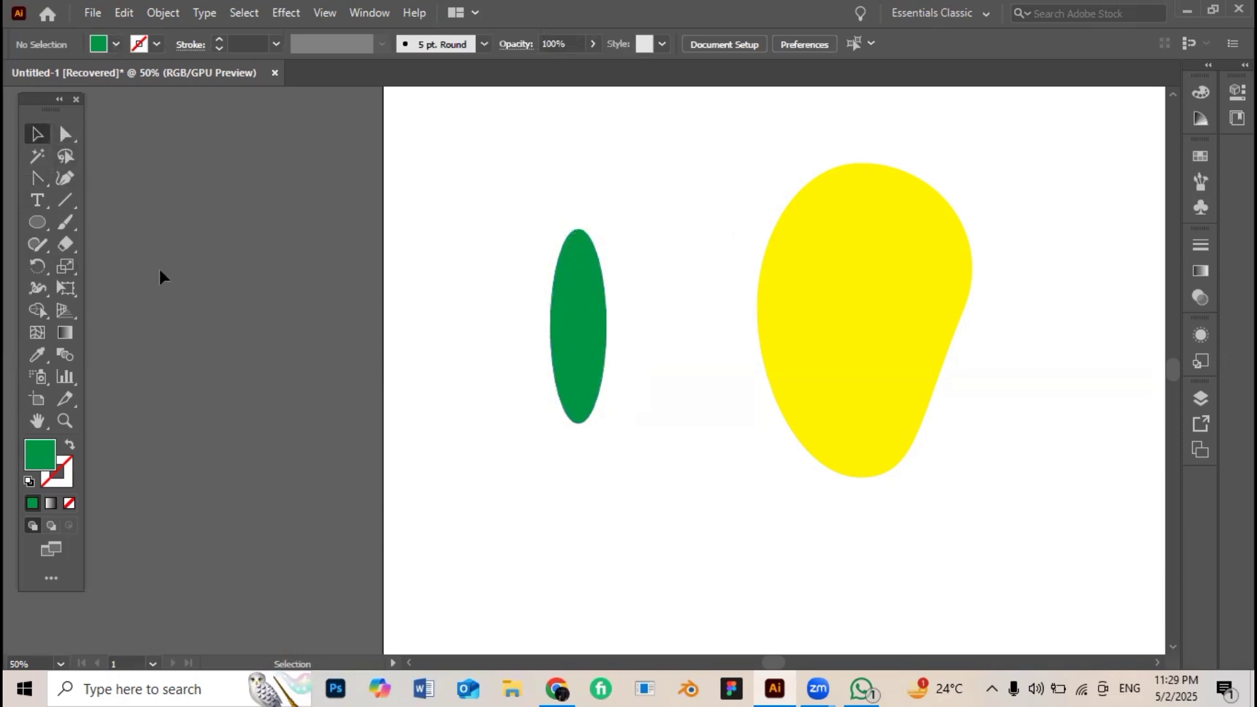
- Select the green ellipse's top and bottom anchors individually with the Direct Selection tool and convert each to a corner
click(66, 134)
click(579, 230)
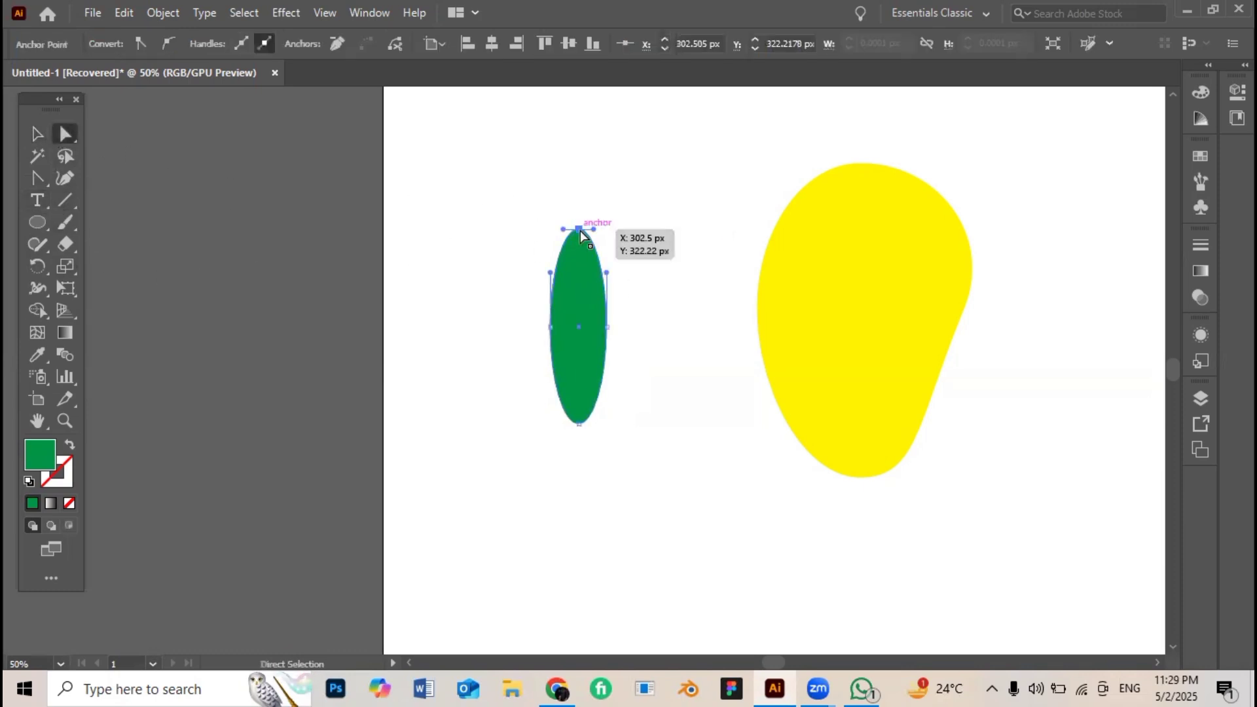
click(140, 43)
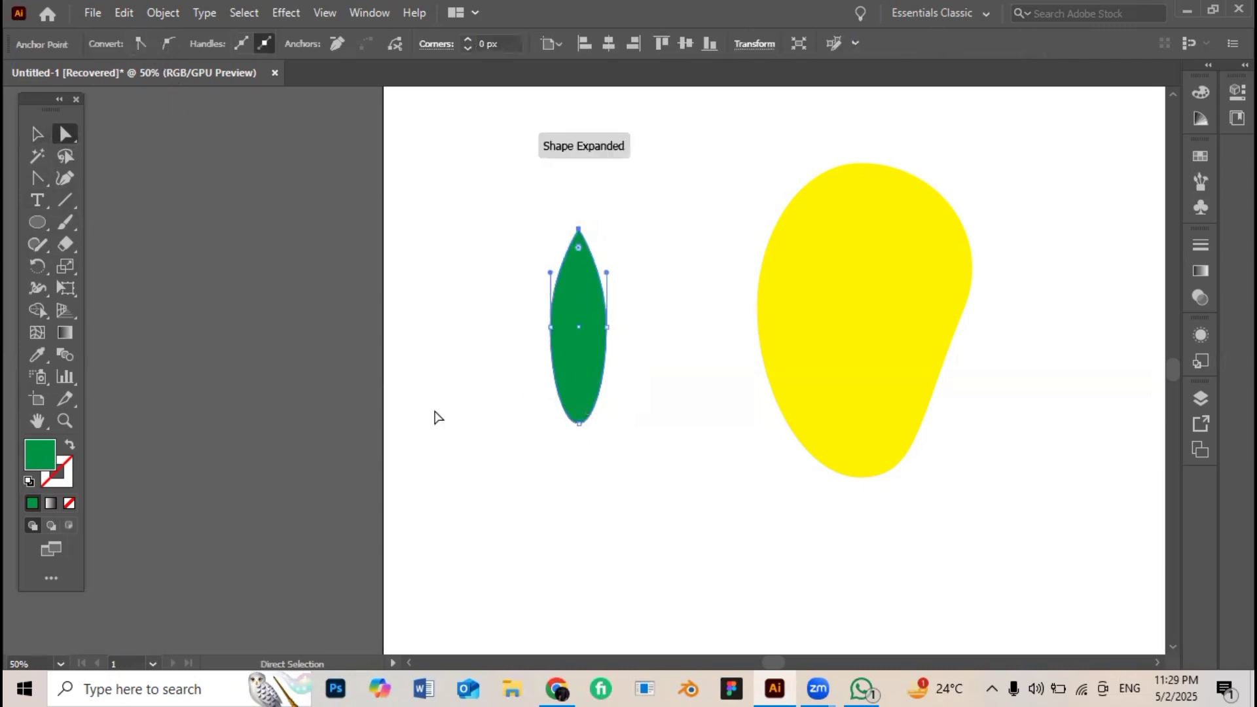
click(579, 424)
click(140, 43)
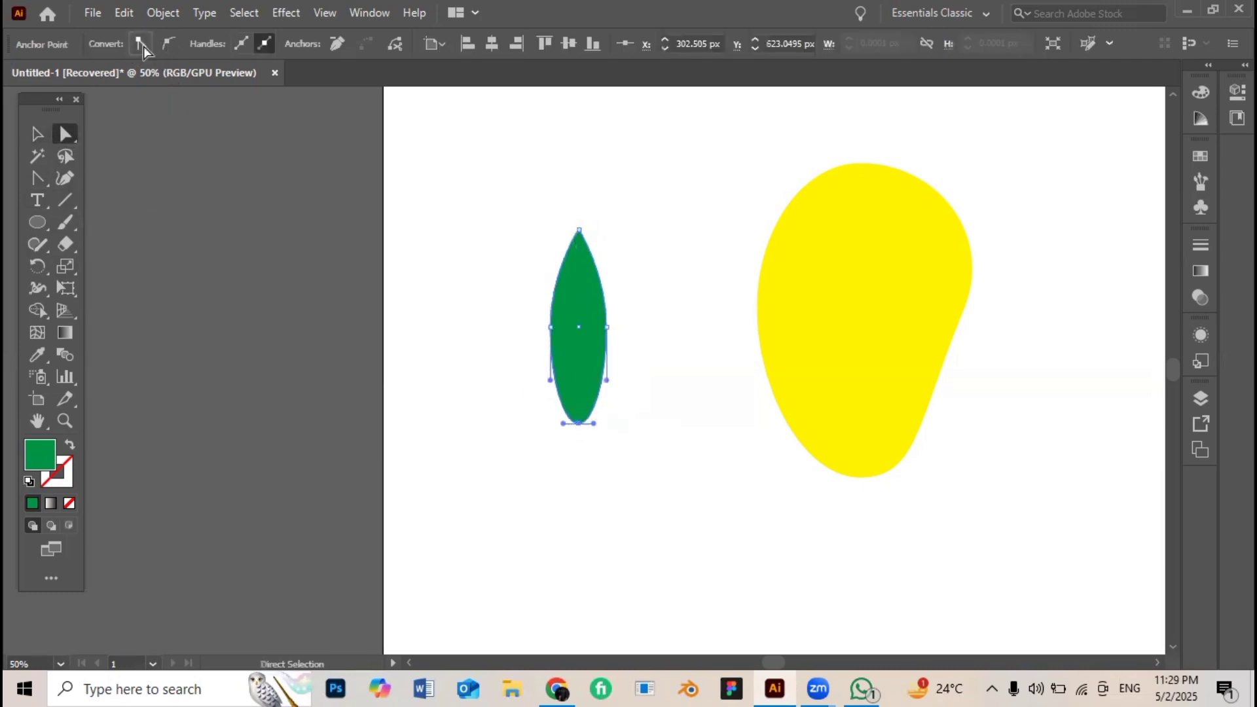
click(448, 206)
- Select the whole green leaf shape with the Selection tool, narrow it, and shorten it from the top
click(577, 308)
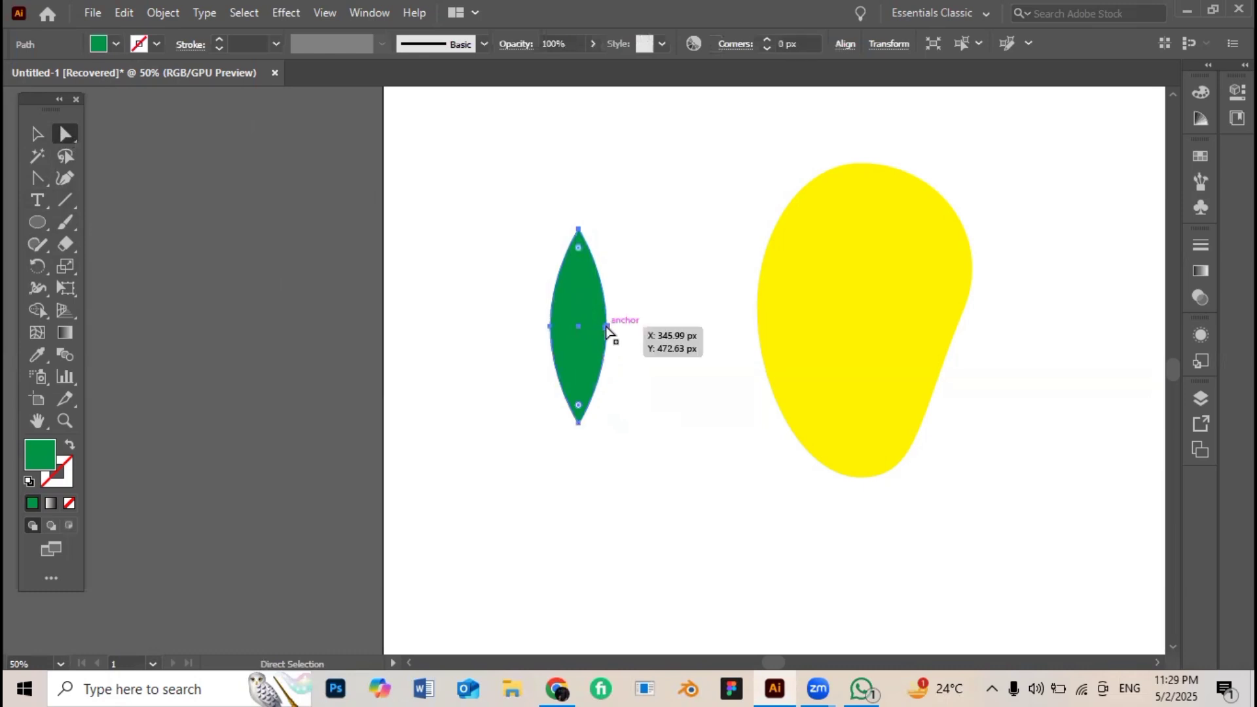
click(38, 133)
click(584, 329)
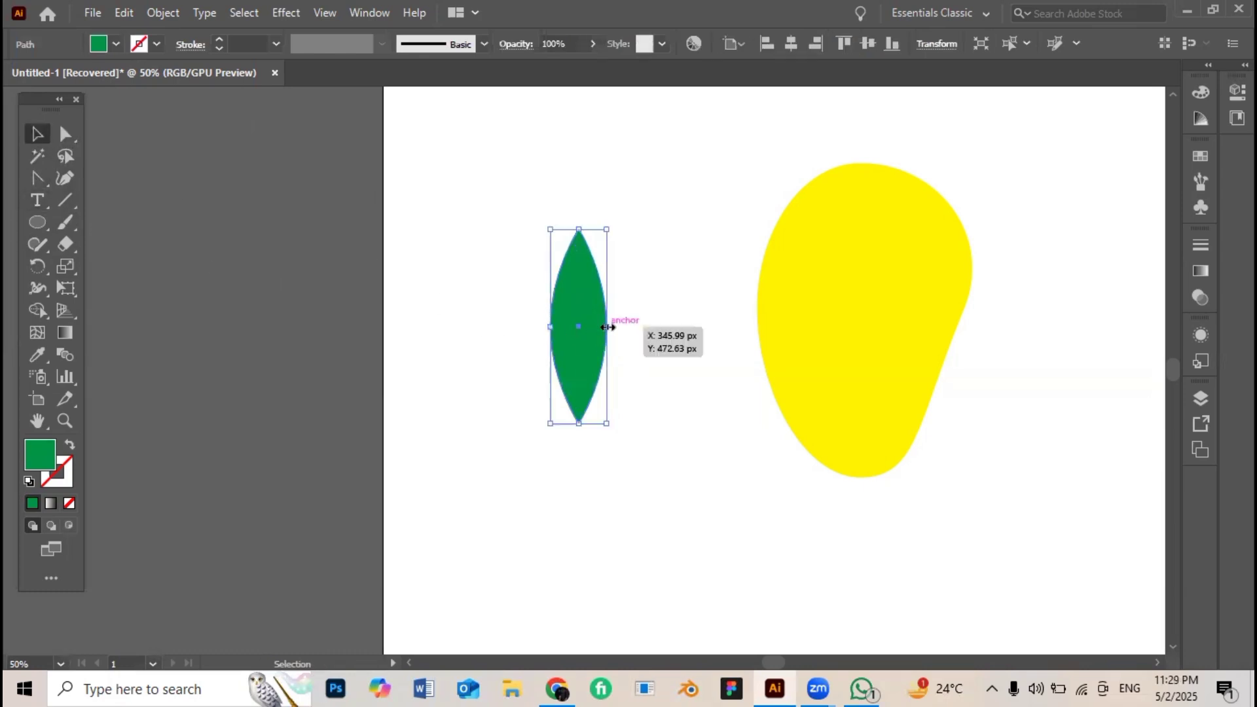
drag(606, 327, 598, 327)
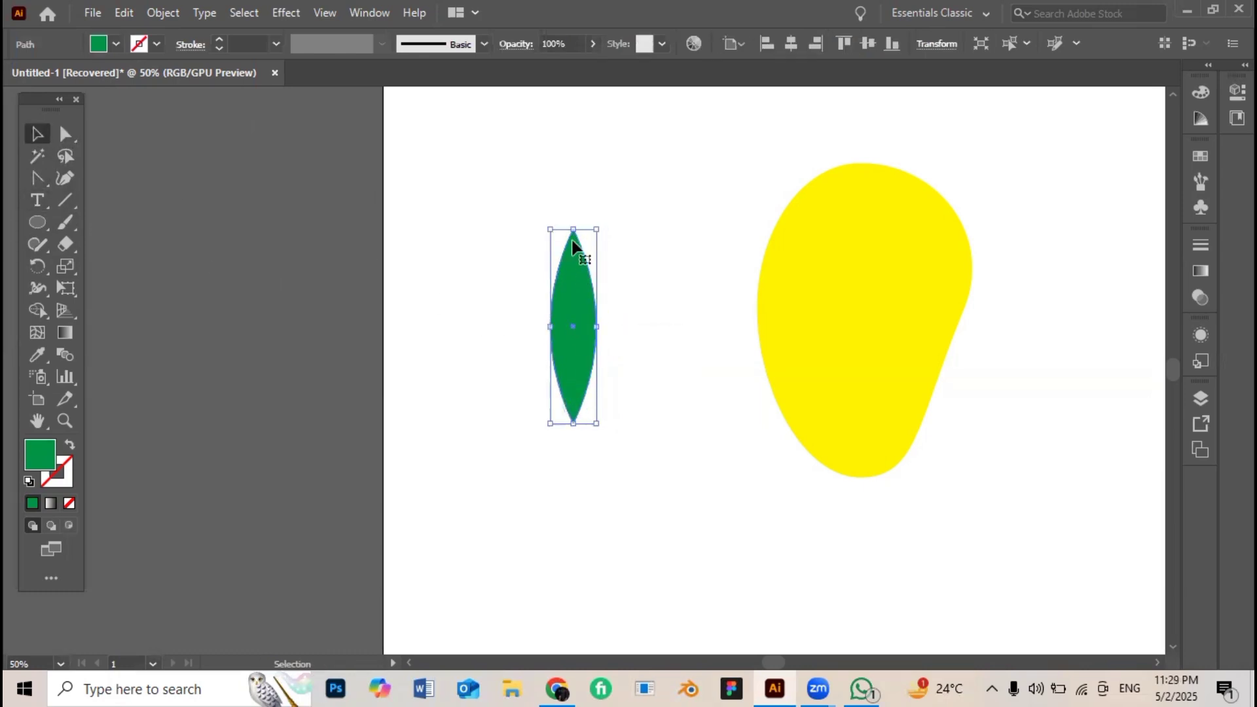
drag(573, 229, 574, 247)
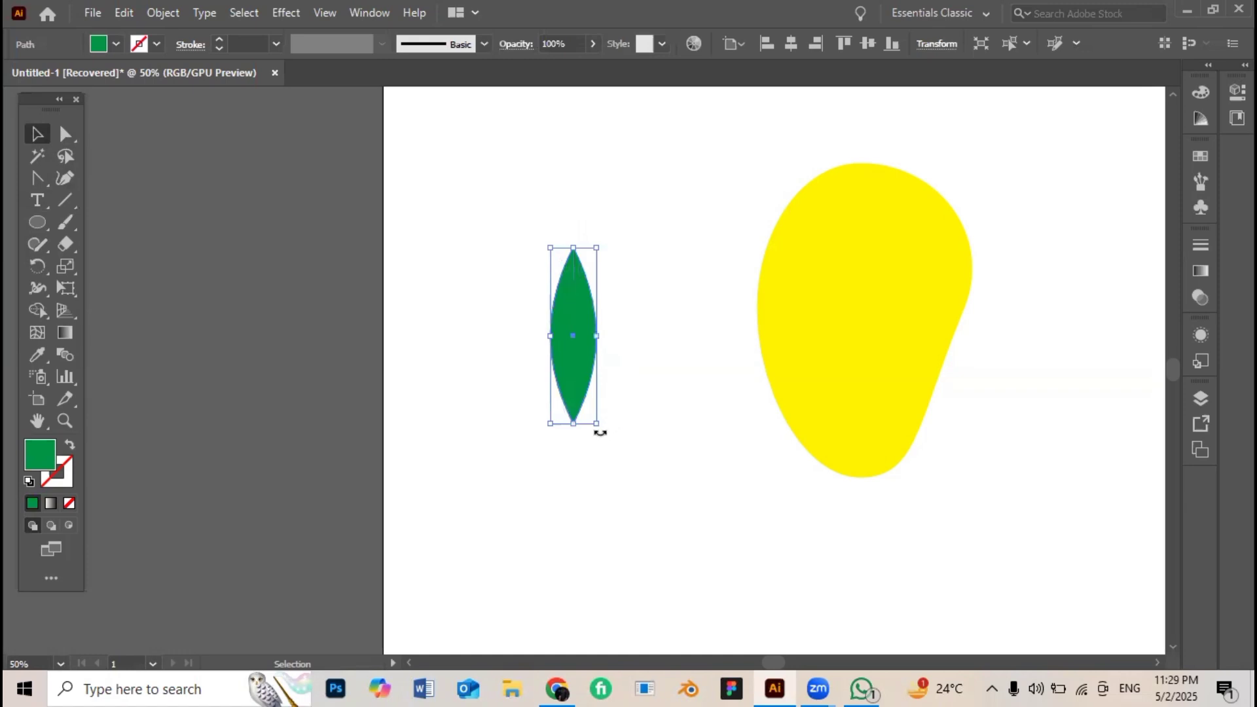
- Rotate the leaf so it slants from upper left to lower right, and adjust its length and width
drag(600, 433, 583, 346)
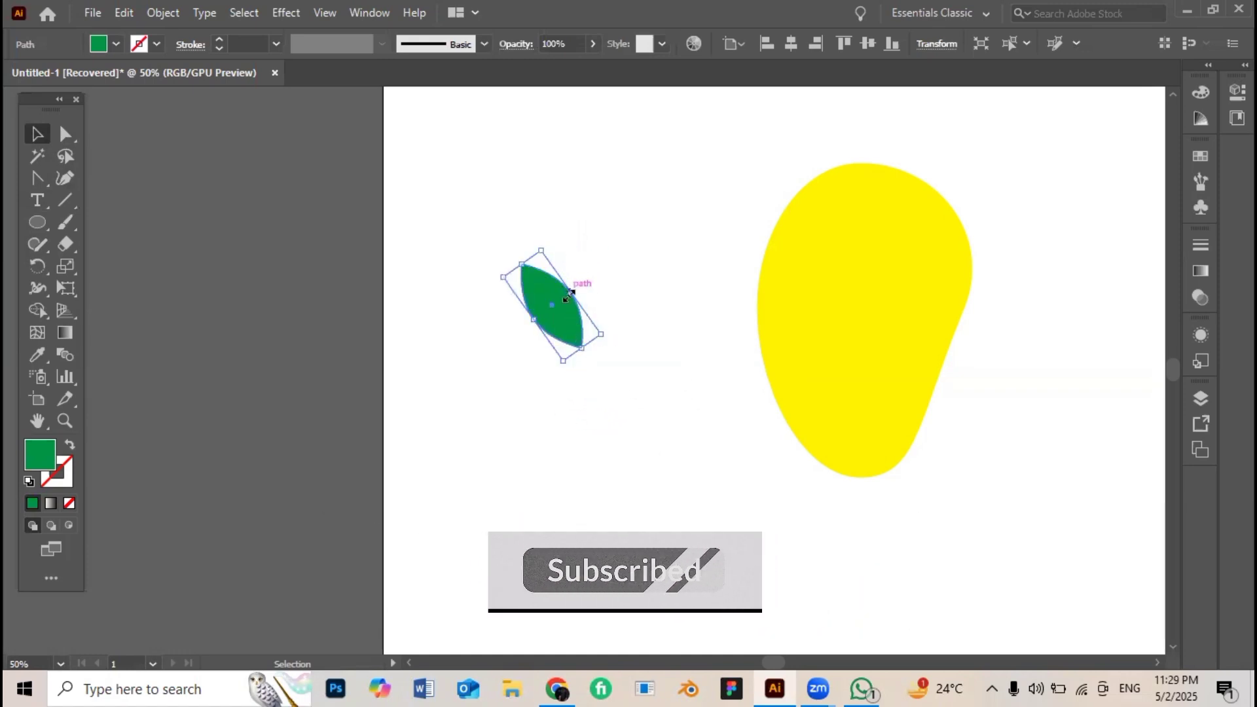
mouse_move(570, 292)
mouse_down()
mouse_move(556, 312)
mouse_move(561, 300)
mouse_up()
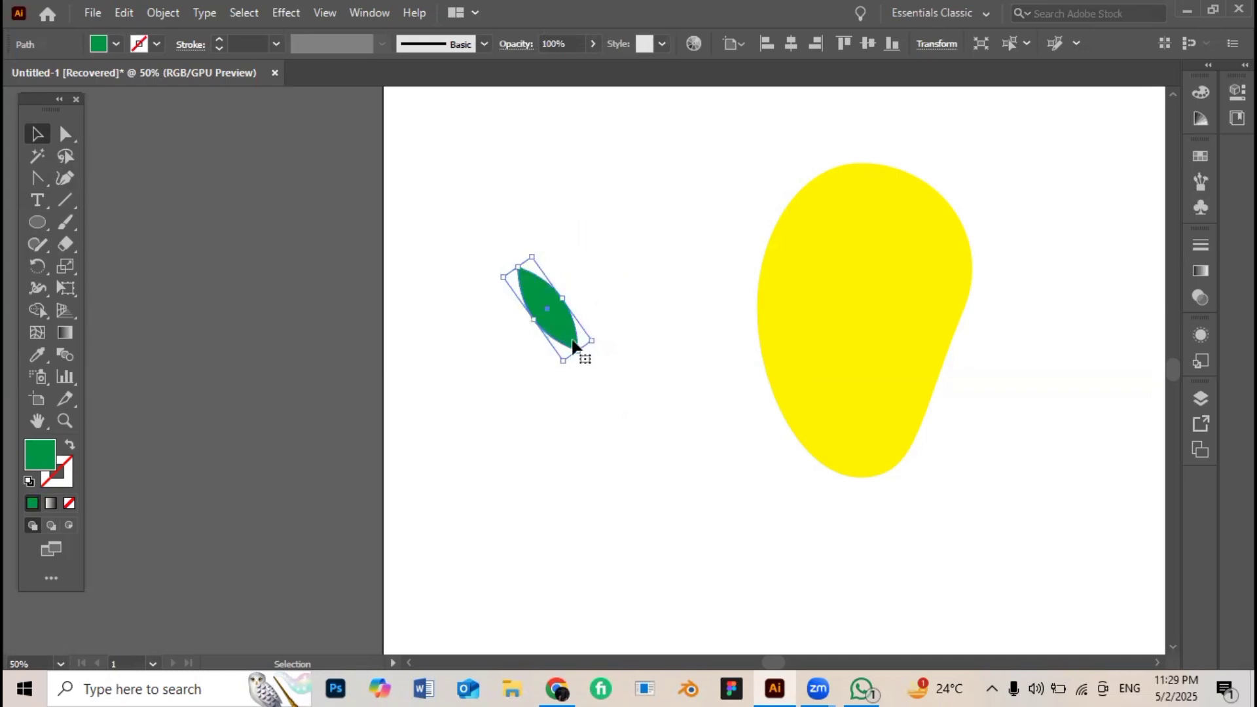
drag(577, 351, 581, 357)
- Place the leaf on the yellow shape's upper-right edge and select both shapes together
drag(564, 300, 990, 243)
click(984, 200)
click(950, 243)
click(687, 172)
click(827, 331)
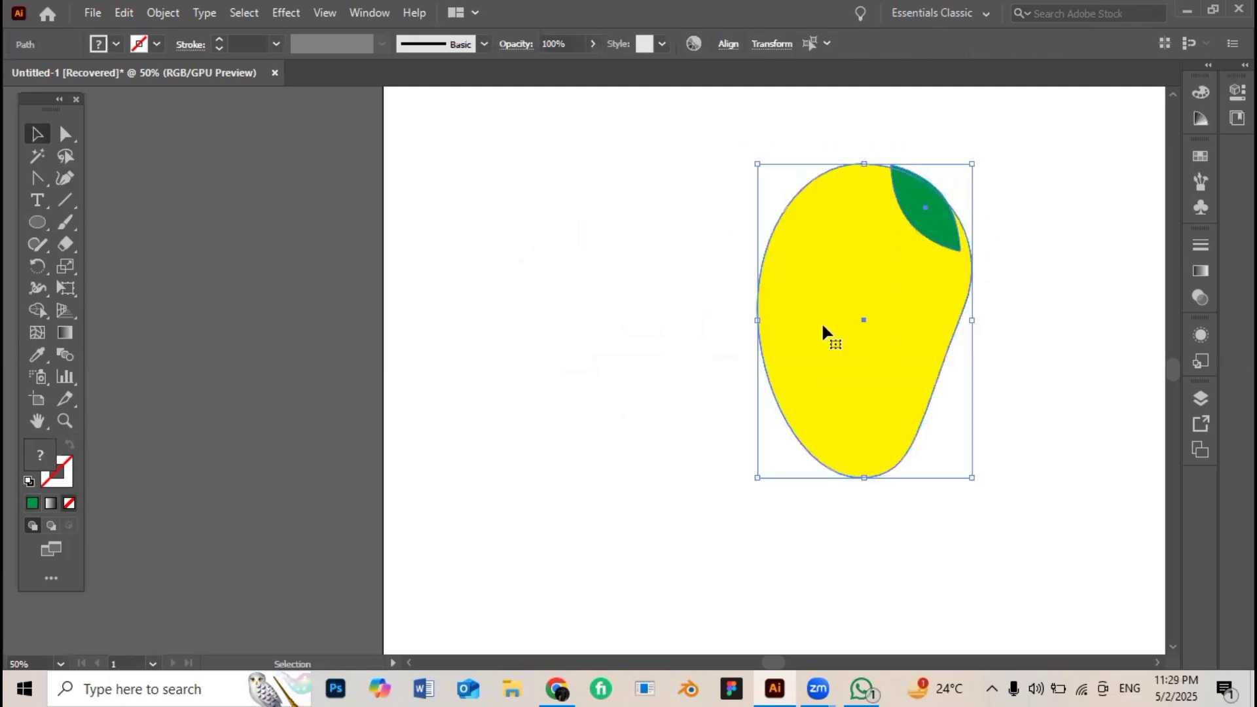
- Move the yellow fruit and its leaf to the artboard's right side, clearing space for a new drawing
drag(828, 331, 963, 332)
click(722, 410)
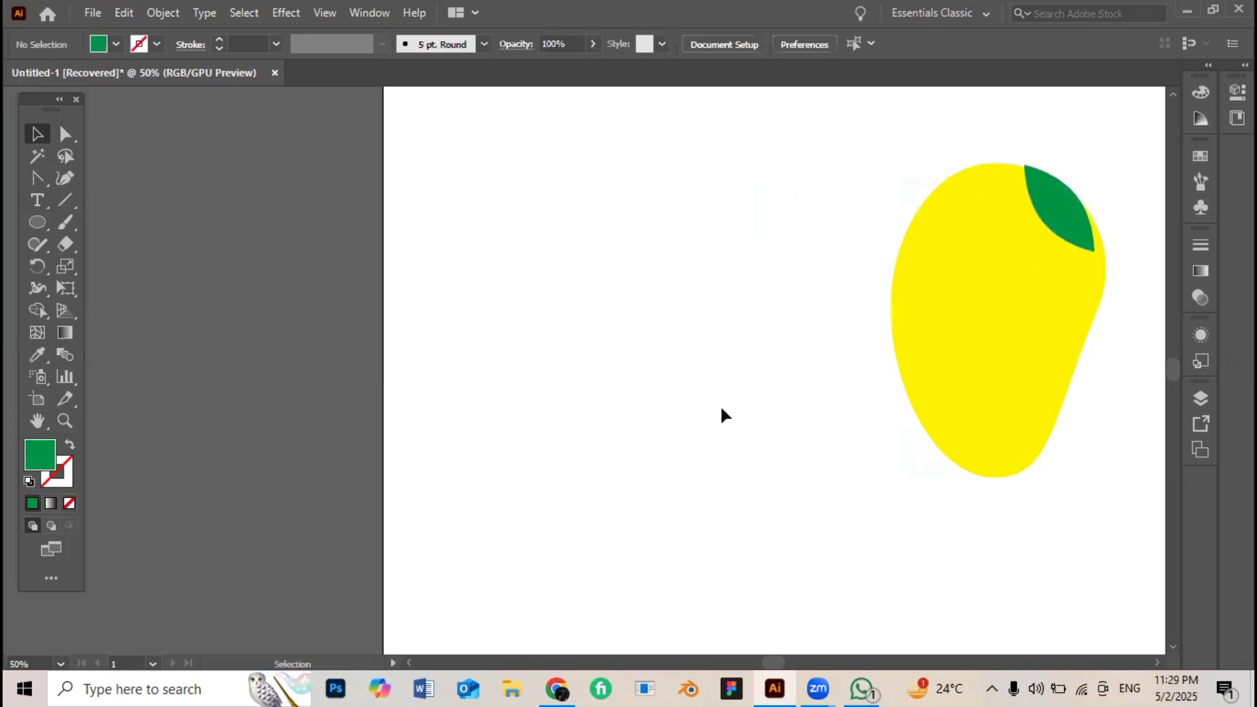
drag(710, 394, 634, 386)
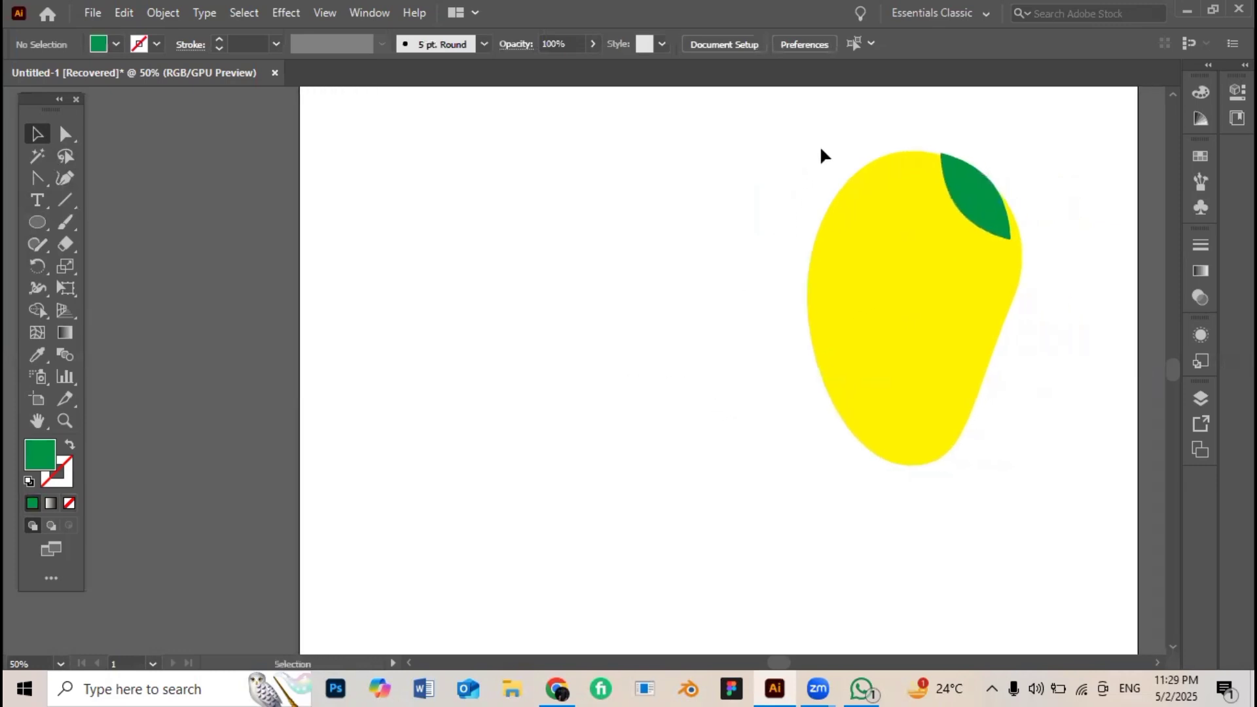
click(949, 345)
drag(948, 345, 986, 345)
- Draw a square in the empty left part of the artboard and fill it with CMYK Blue
key(m)
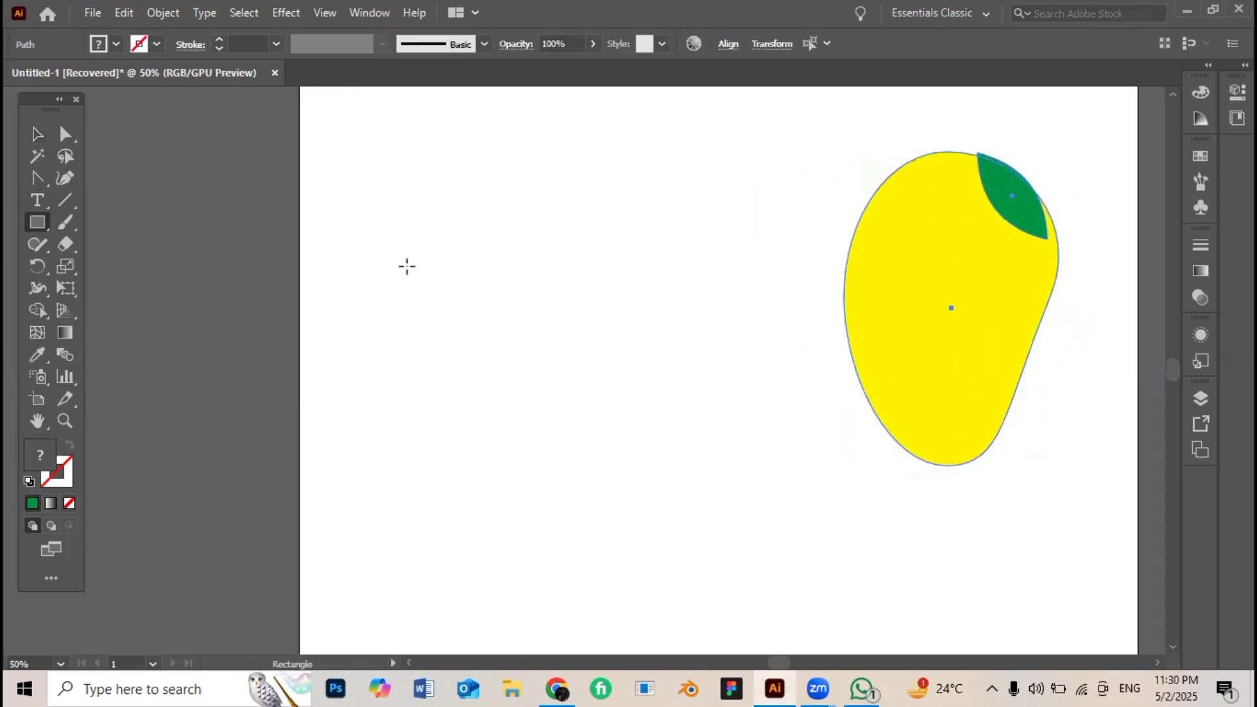
drag(379, 271, 525, 416)
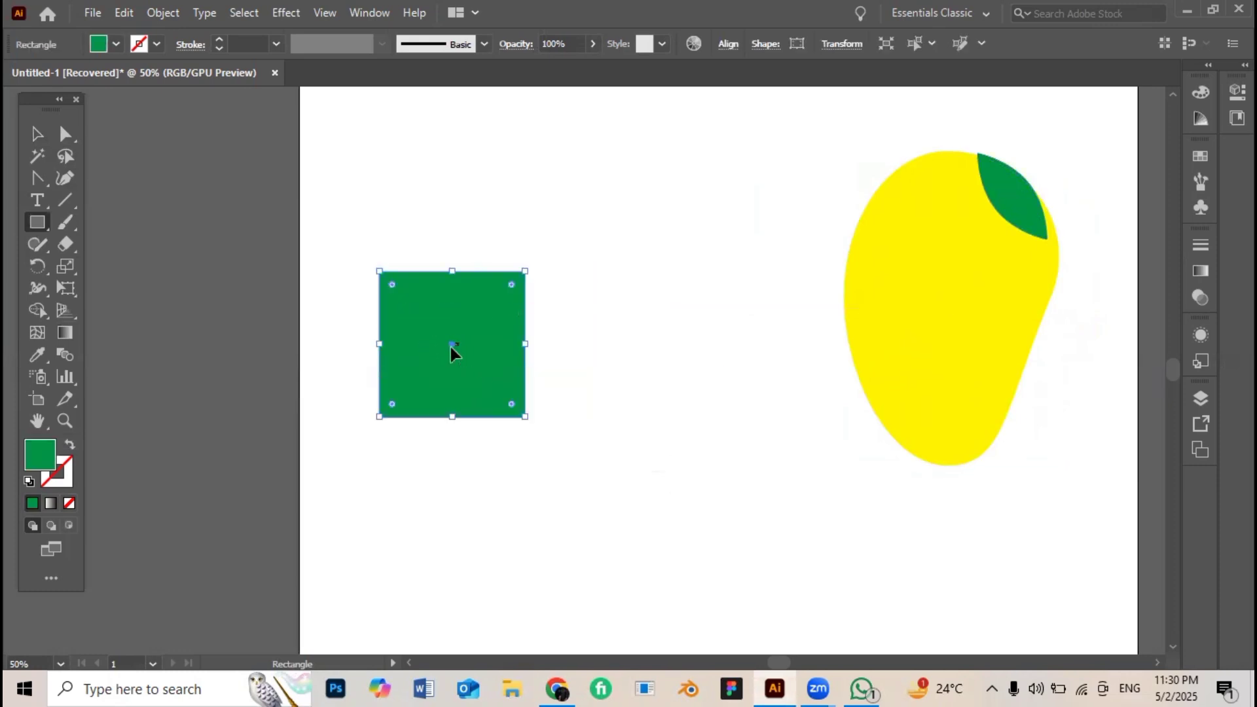
drag(450, 346, 443, 355)
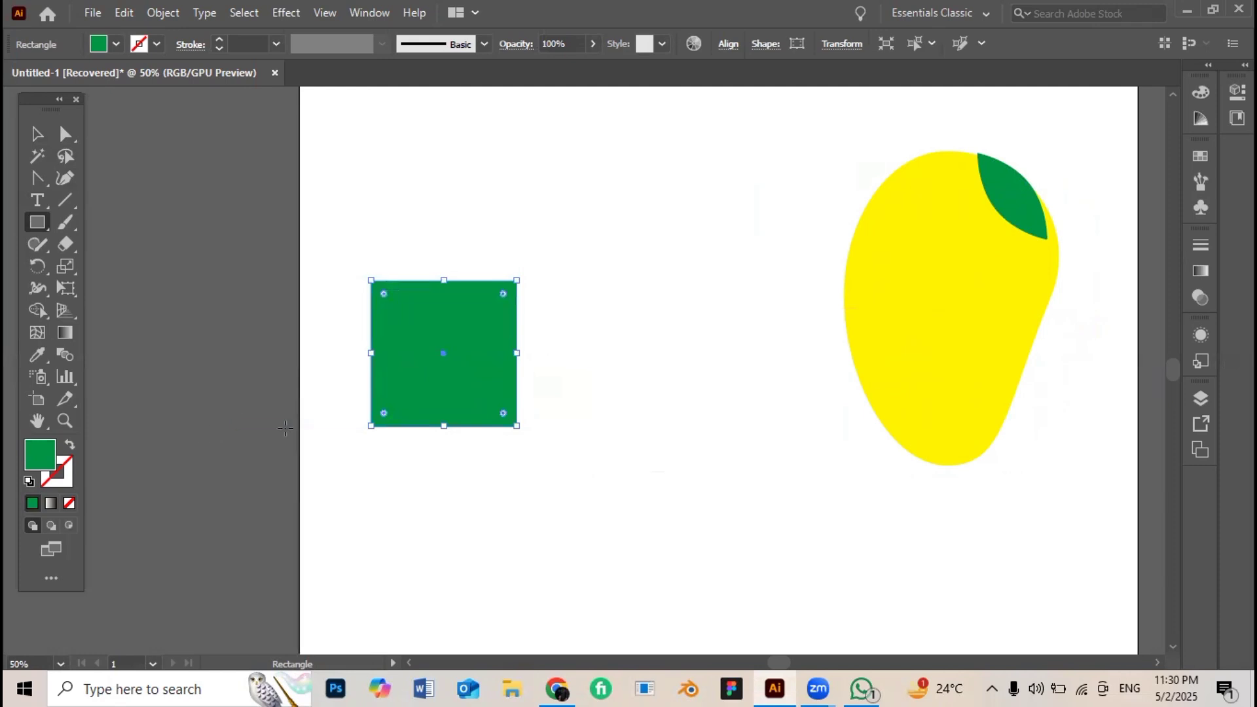
click(112, 46)
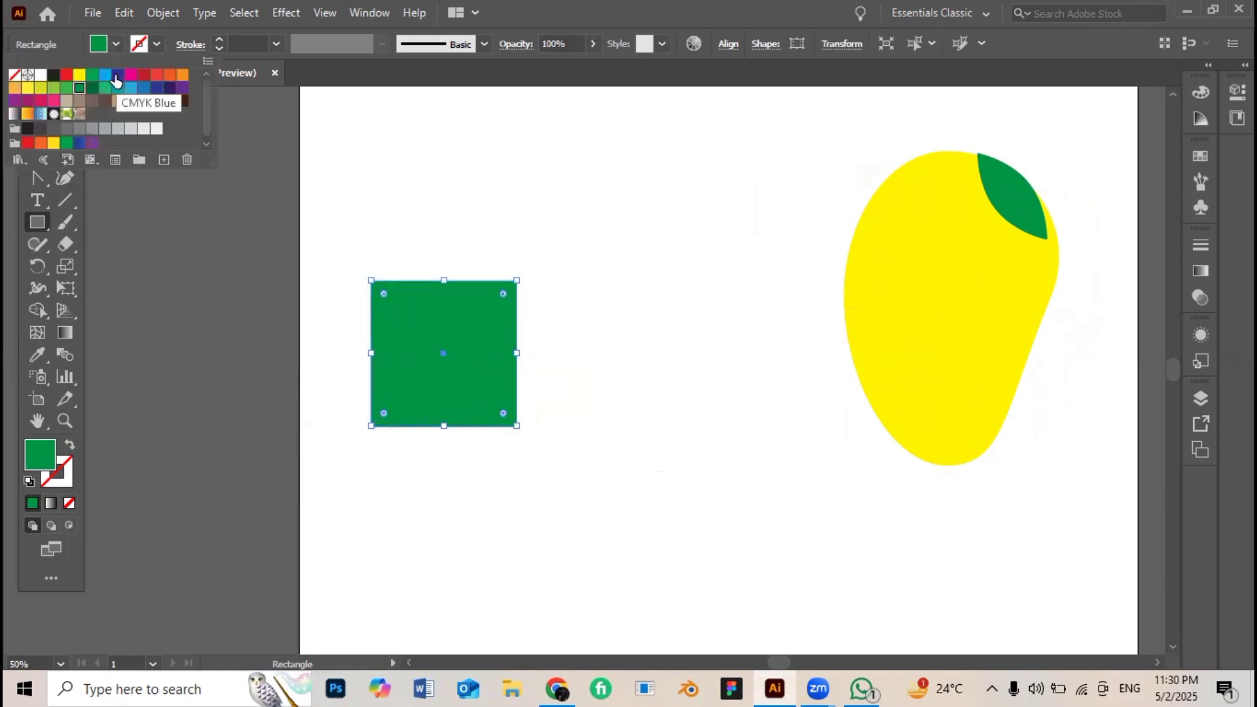
click(118, 75)
- Duplicate the blue square and place the copy flush against its right edge
click(37, 133)
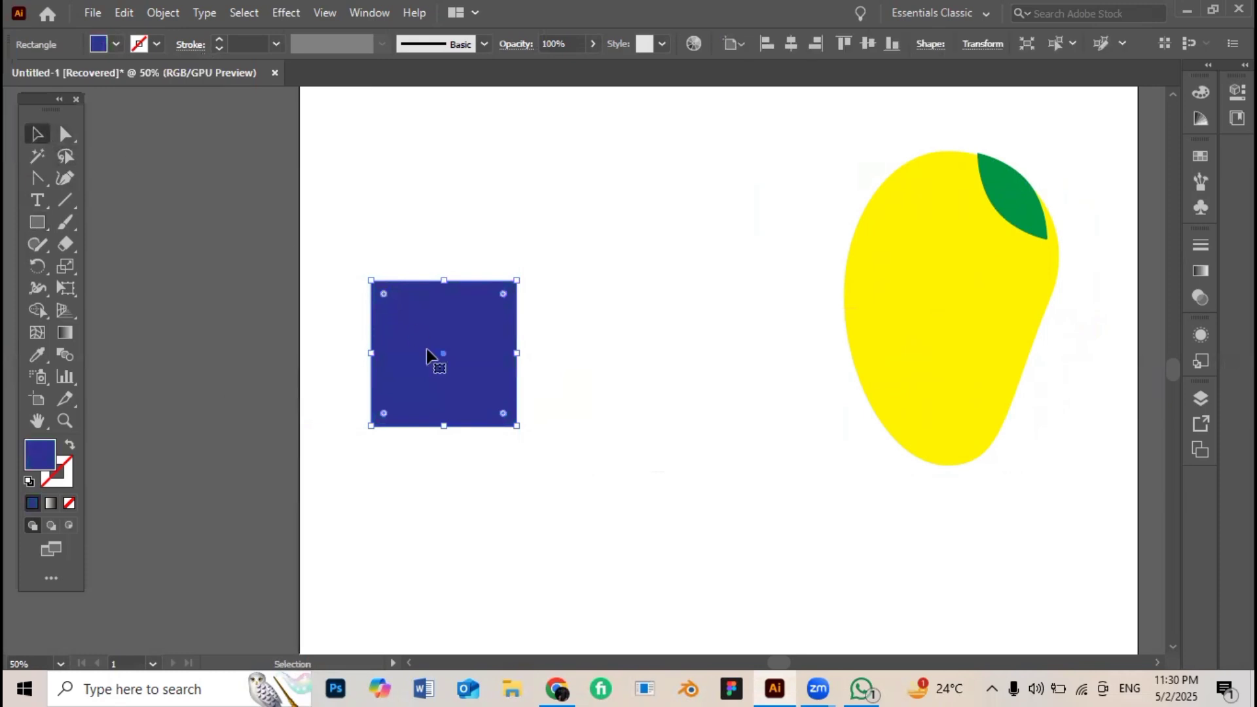
drag(445, 363, 583, 371)
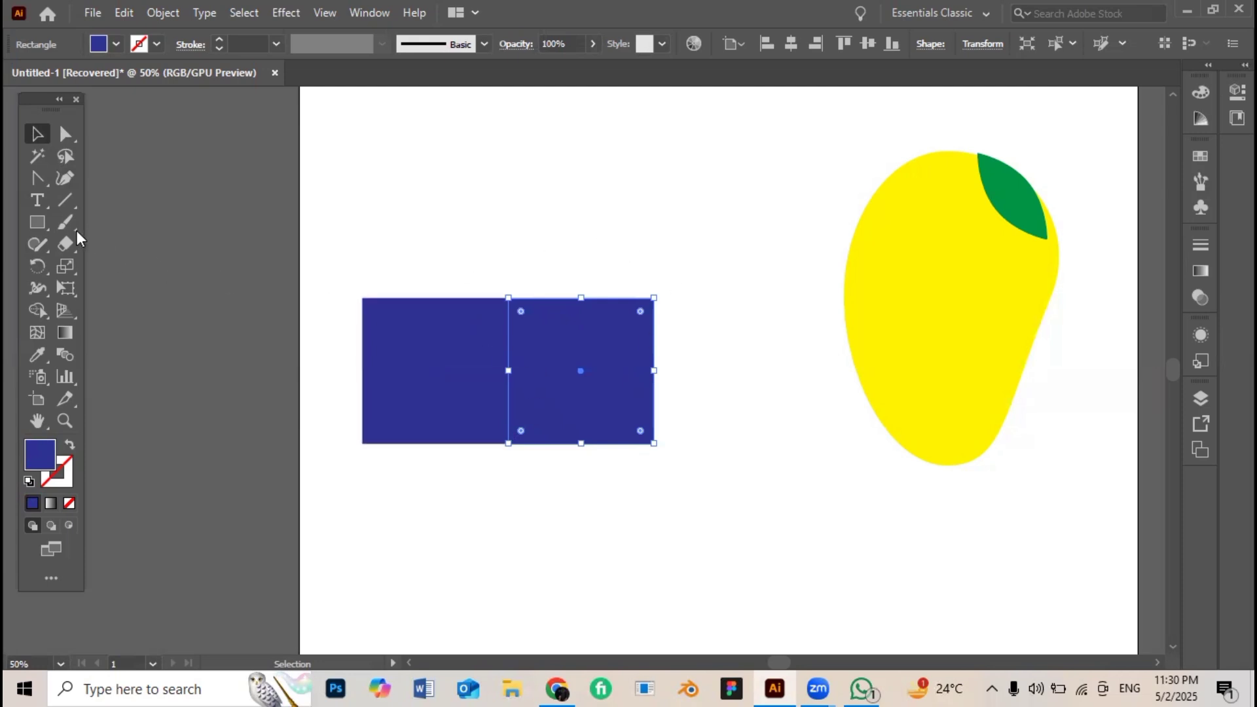
click(680, 417)
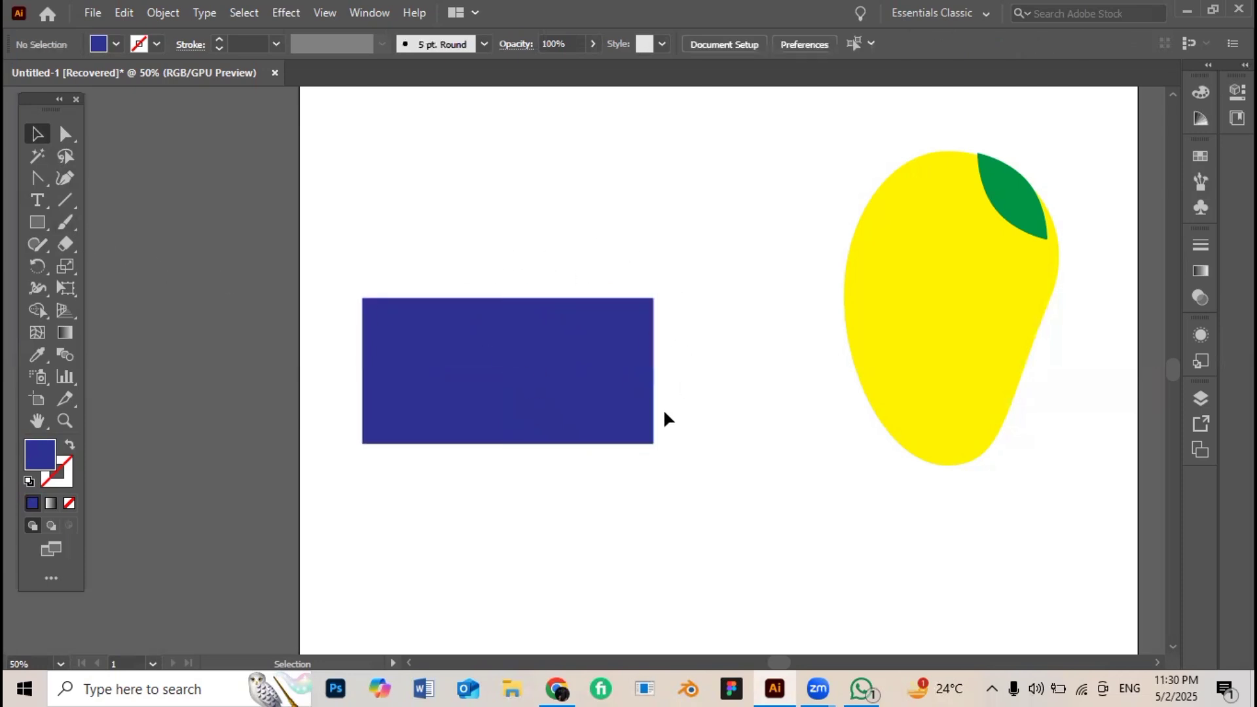
- Shift the right-hand square's two right anchors up and inward with Direct Selection to form the cube's slanted side face
click(66, 138)
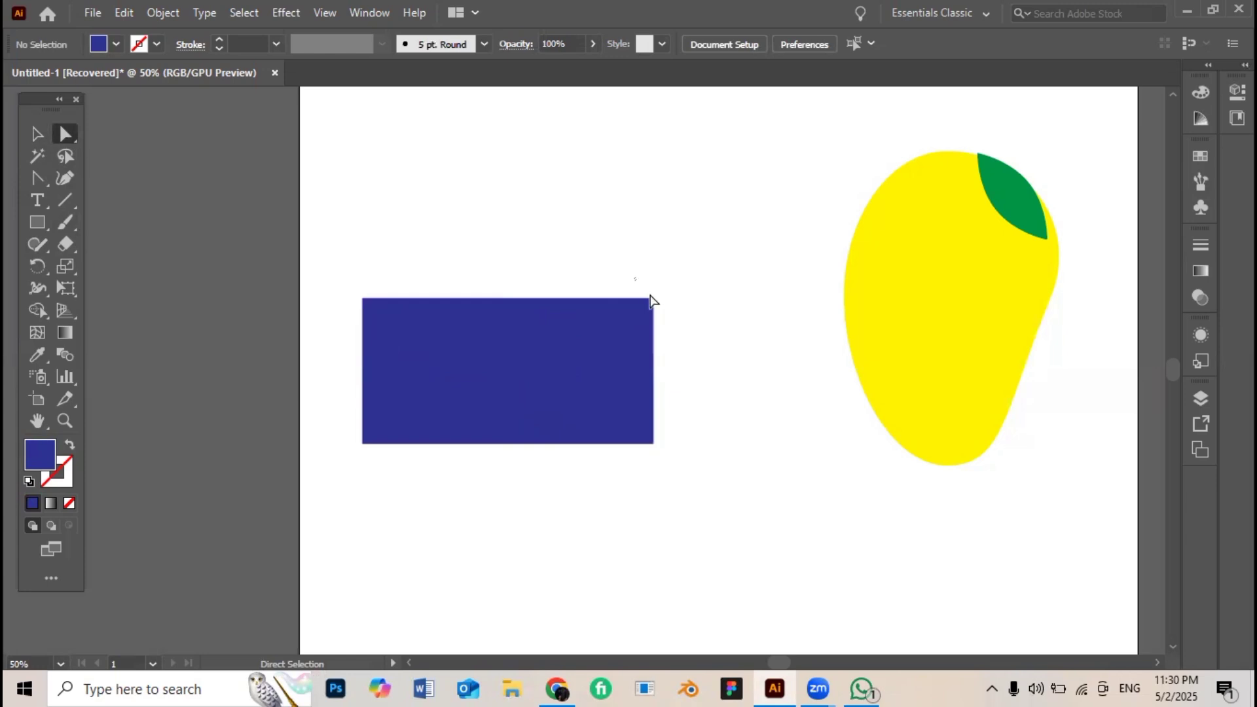
drag(650, 299, 677, 480)
scroll(689, 420, up, 1)
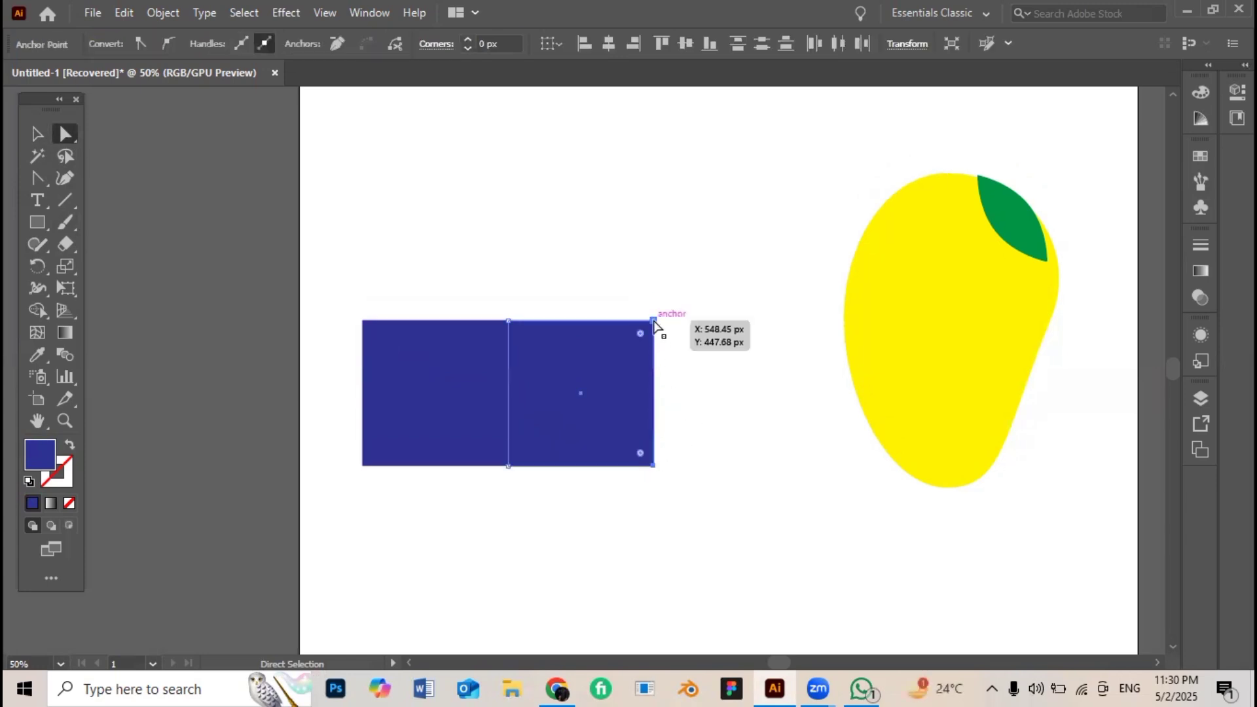
drag(655, 323, 572, 246)
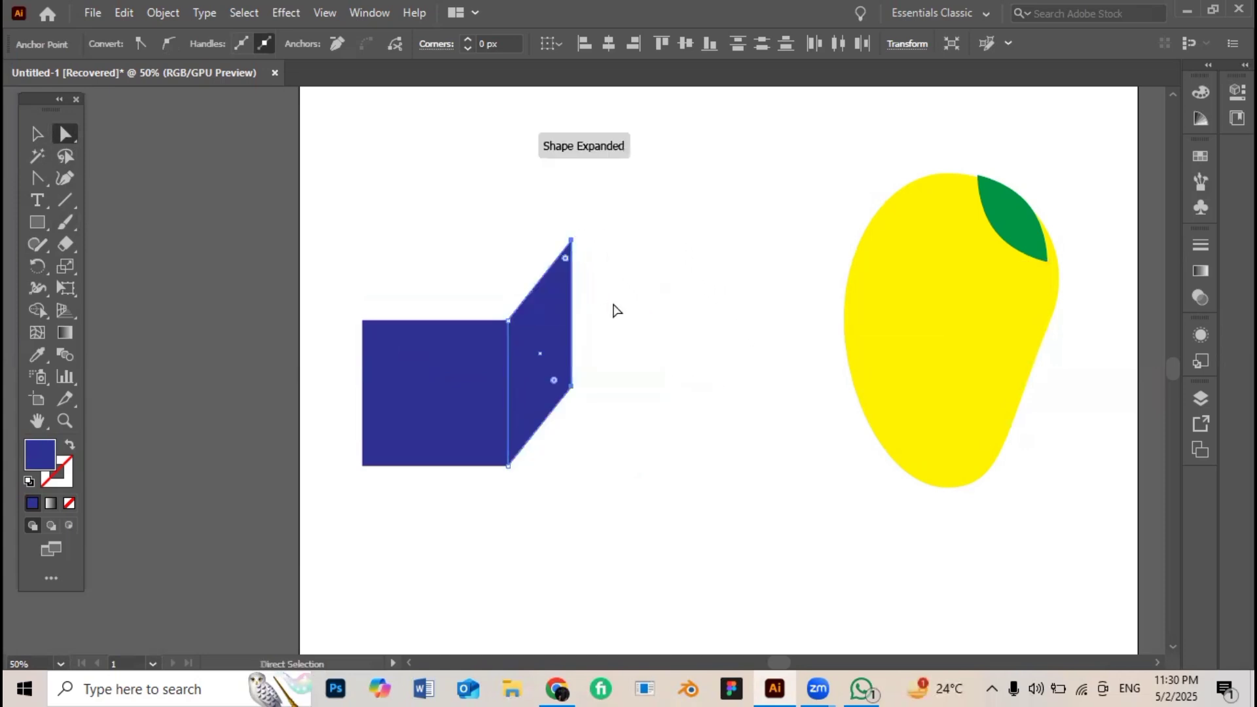
drag(655, 342, 682, 353)
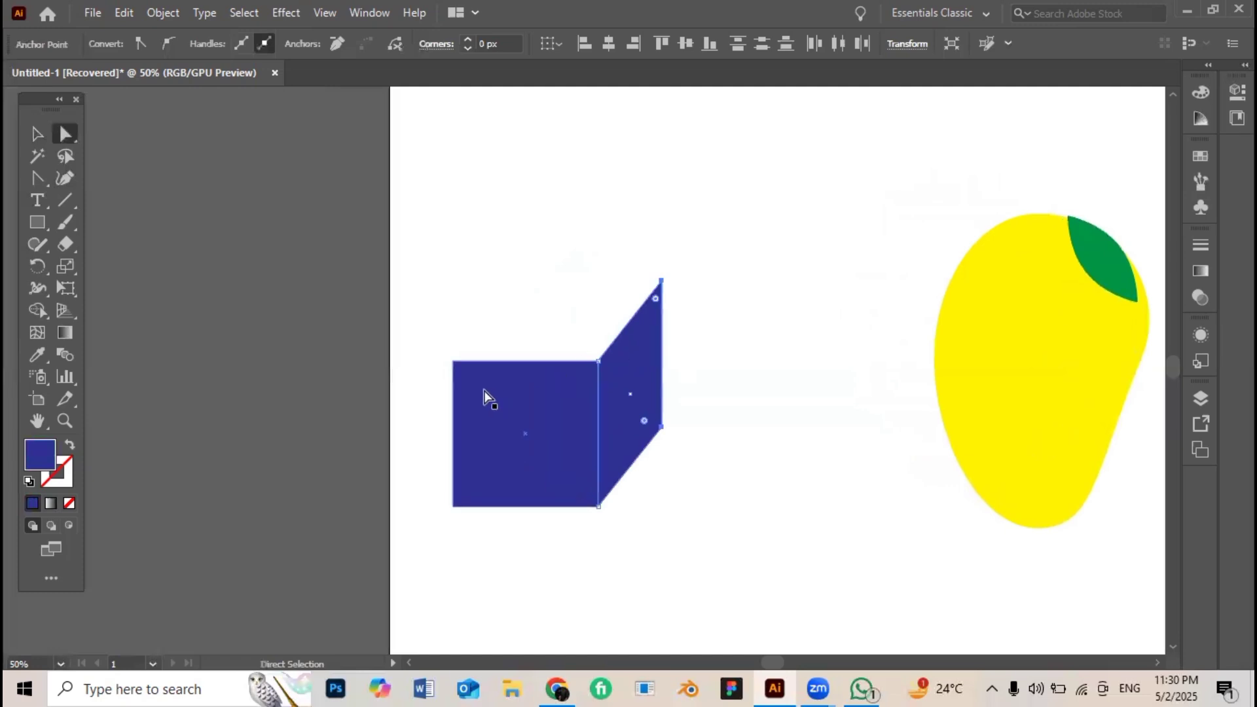
- Duplicate the front square and place the copy directly above it, edge to edge
click(38, 134)
click(544, 457)
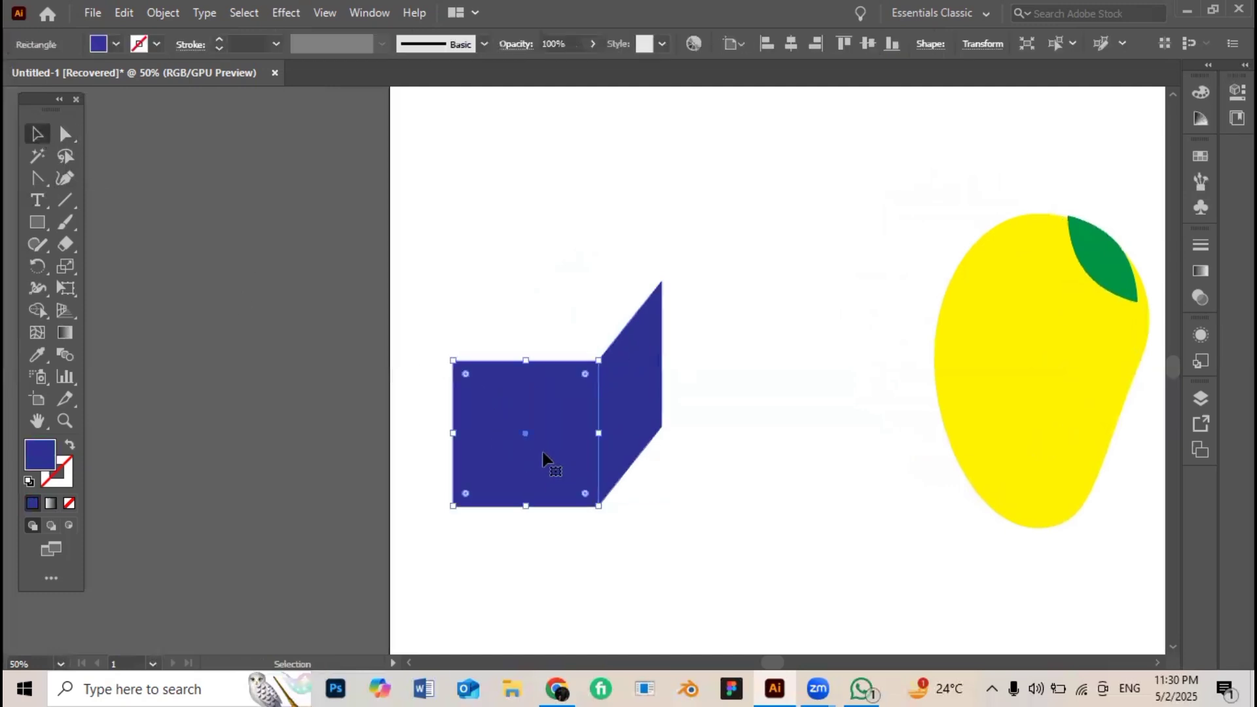
drag(542, 455, 542, 313)
click(756, 347)
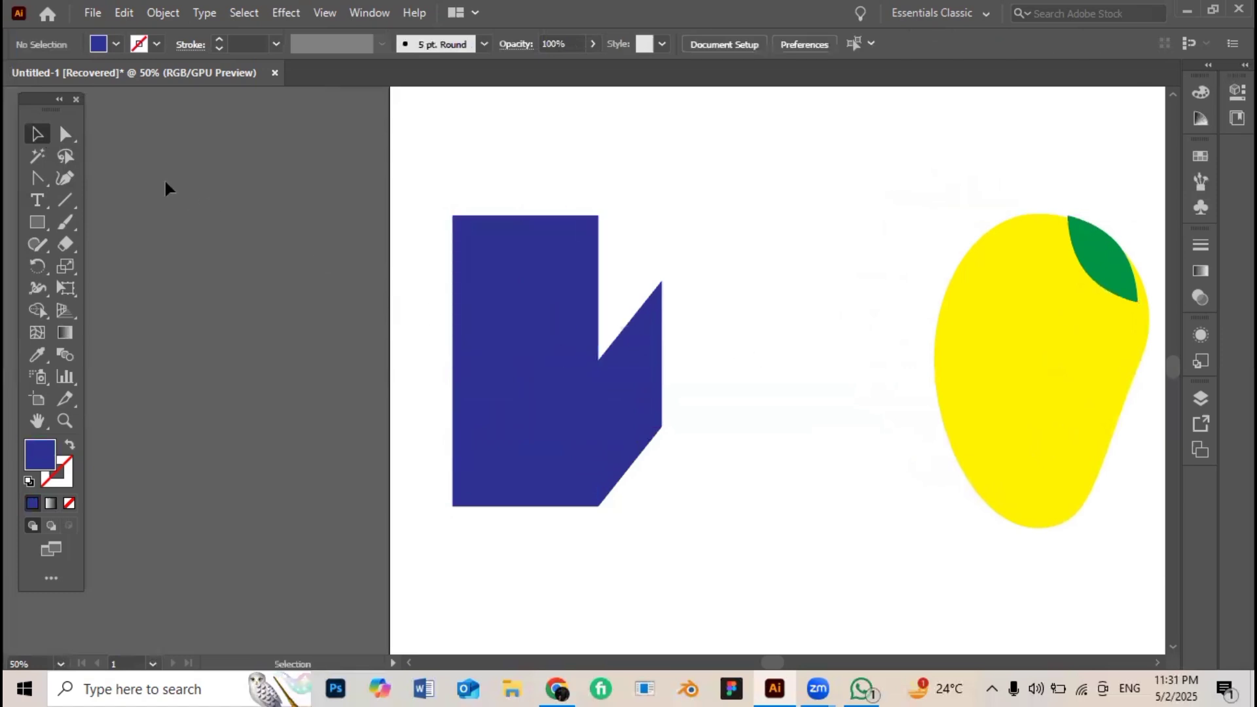
- Move the upper square's two top anchors together with Direct Selection so its top-right corner meets the side face's upper corner
click(66, 134)
drag(419, 195, 636, 246)
scroll(642, 258, up, 1)
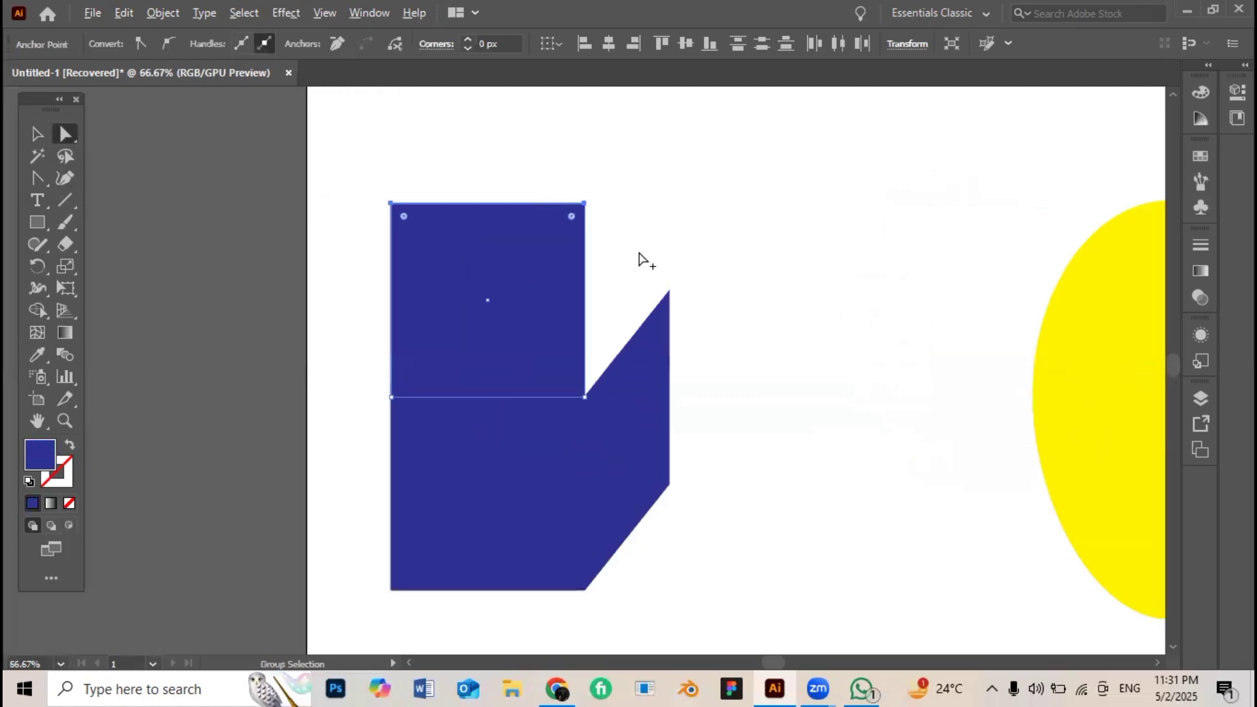
scroll(655, 269, up, 1)
scroll(510, 214, right, 2)
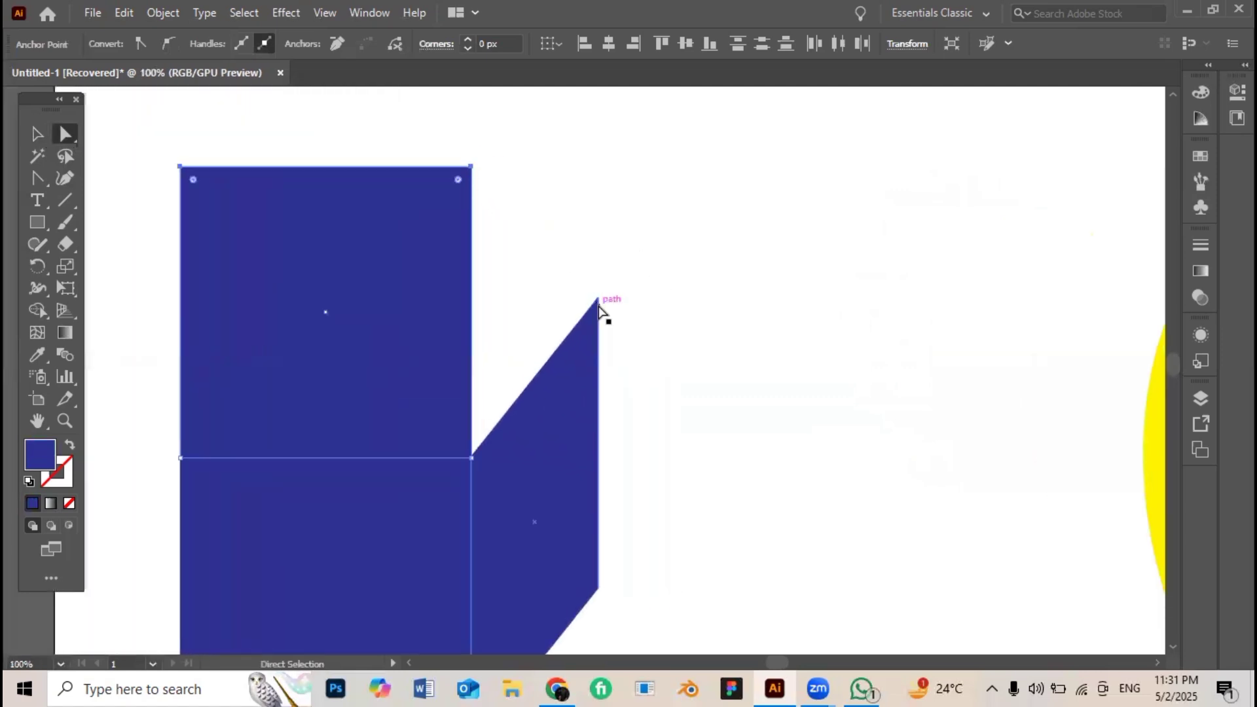
drag(474, 170, 584, 309)
drag(595, 307, 598, 298)
click(646, 327)
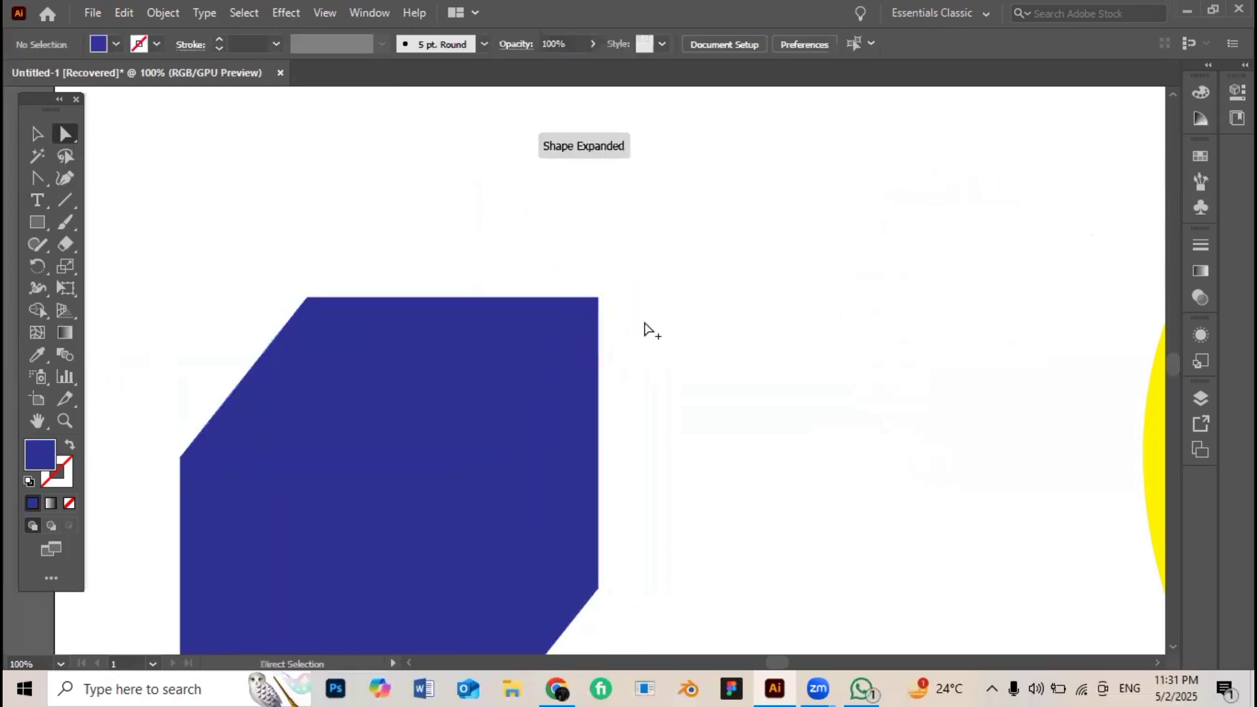
scroll(644, 329, down, 3)
- Recolour the cube's front face to a dark navy blue using the Color Picker
click(38, 134)
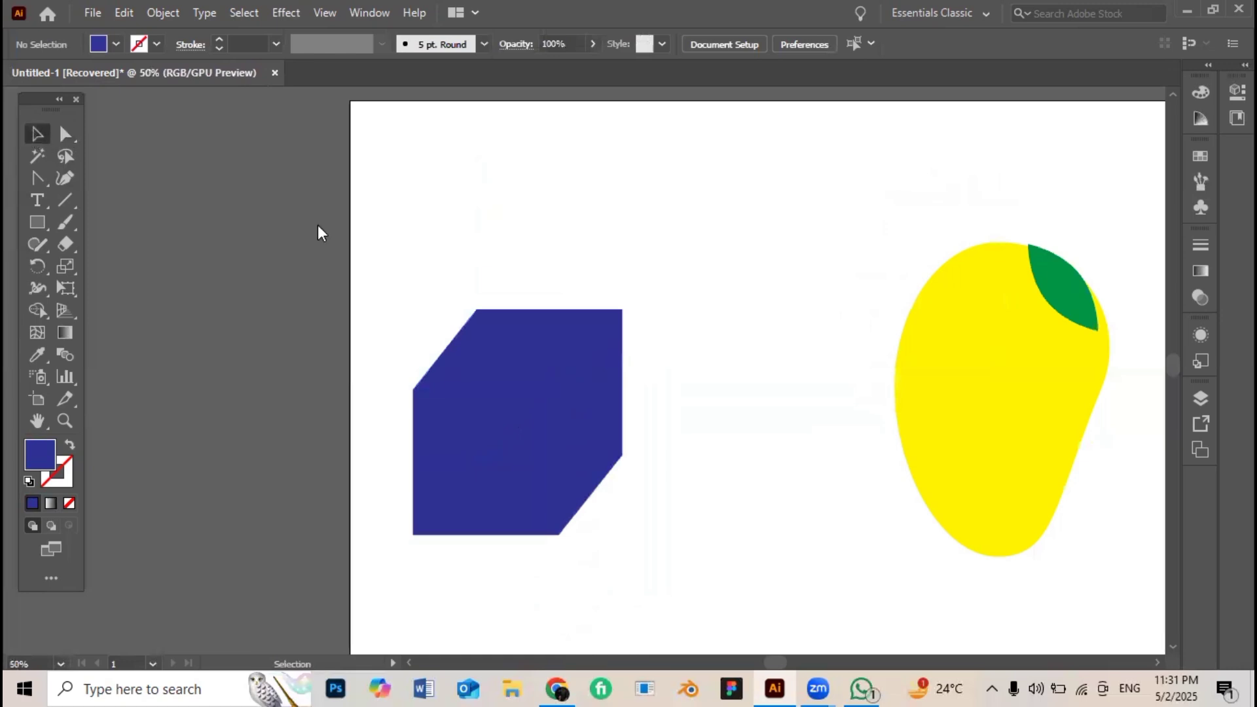
drag(678, 378, 622, 315)
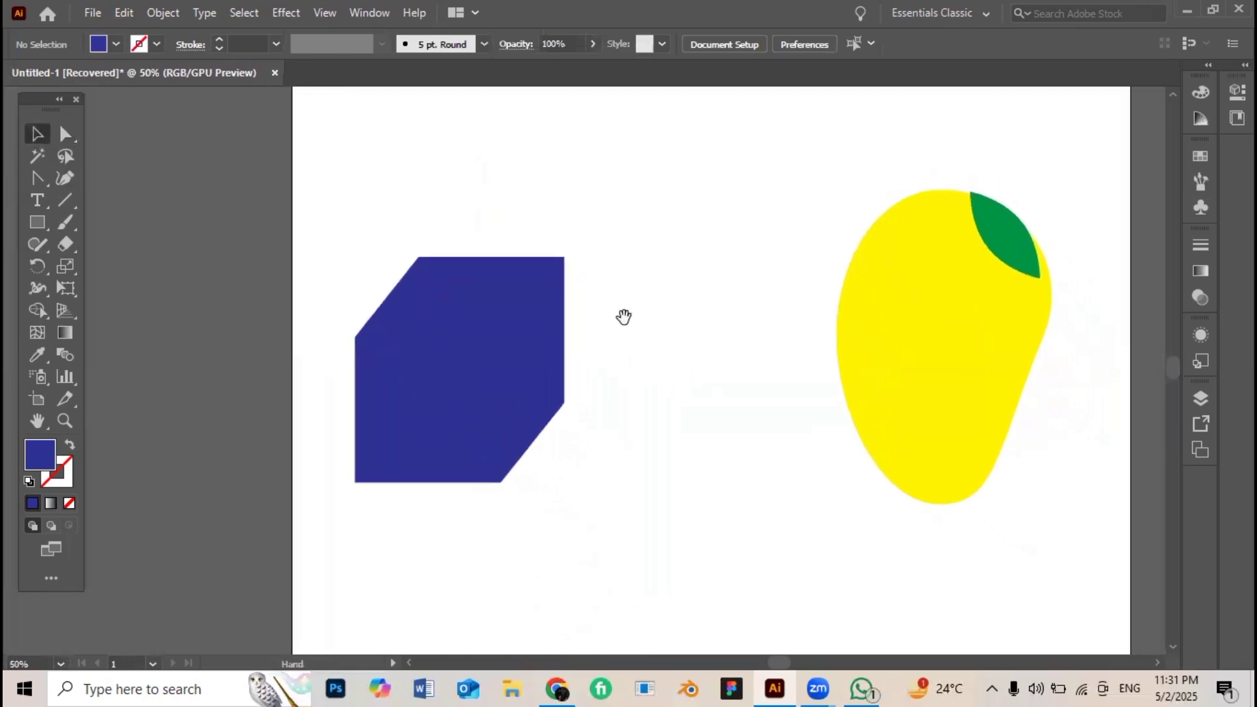
click(420, 387)
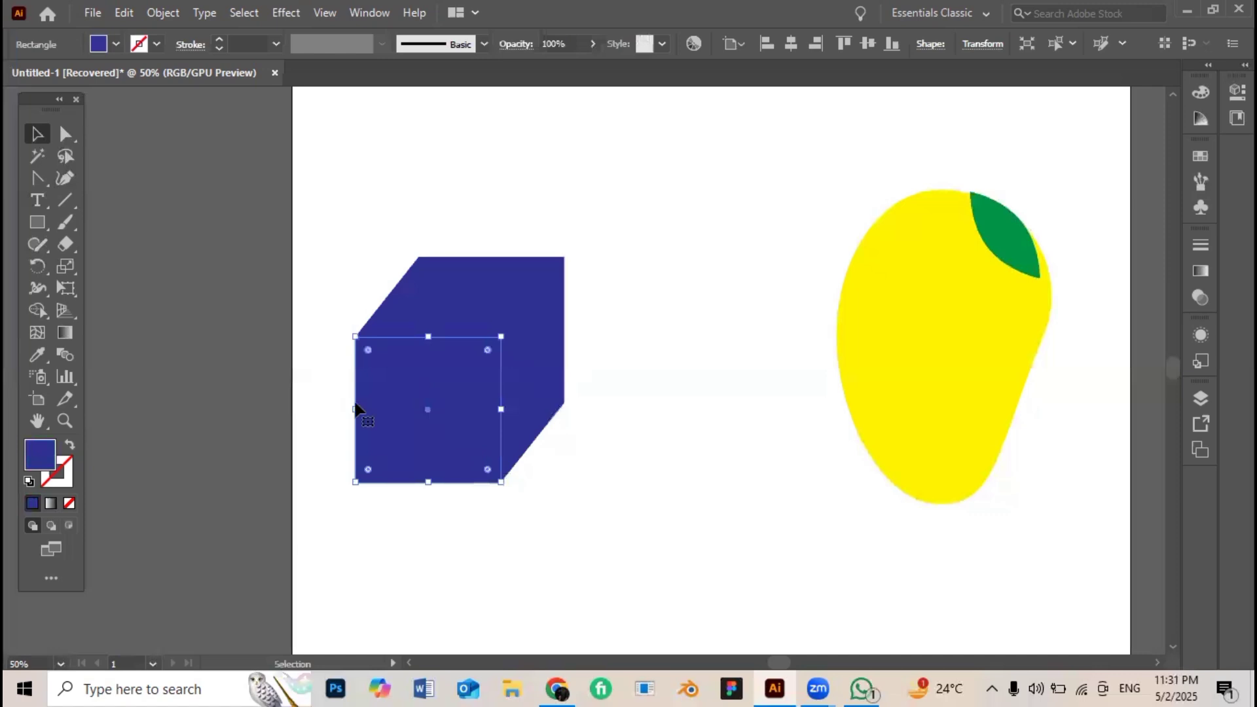
double_click(45, 466)
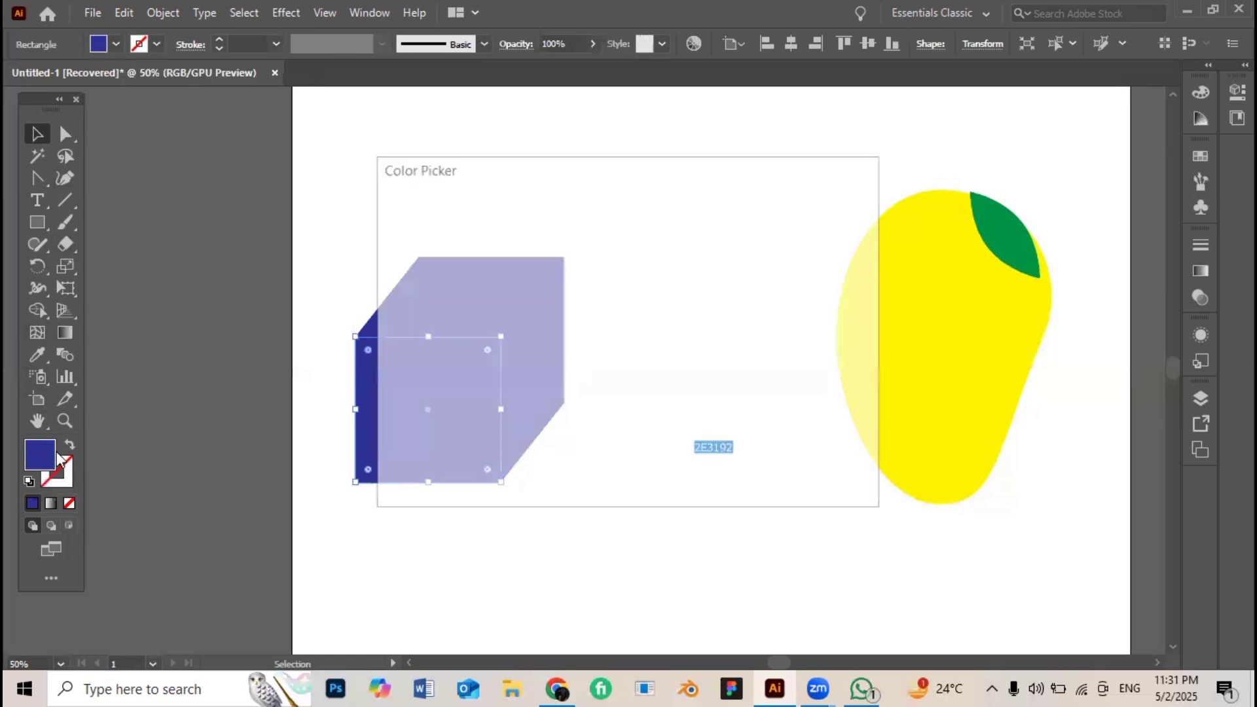
drag(521, 169, 643, 149)
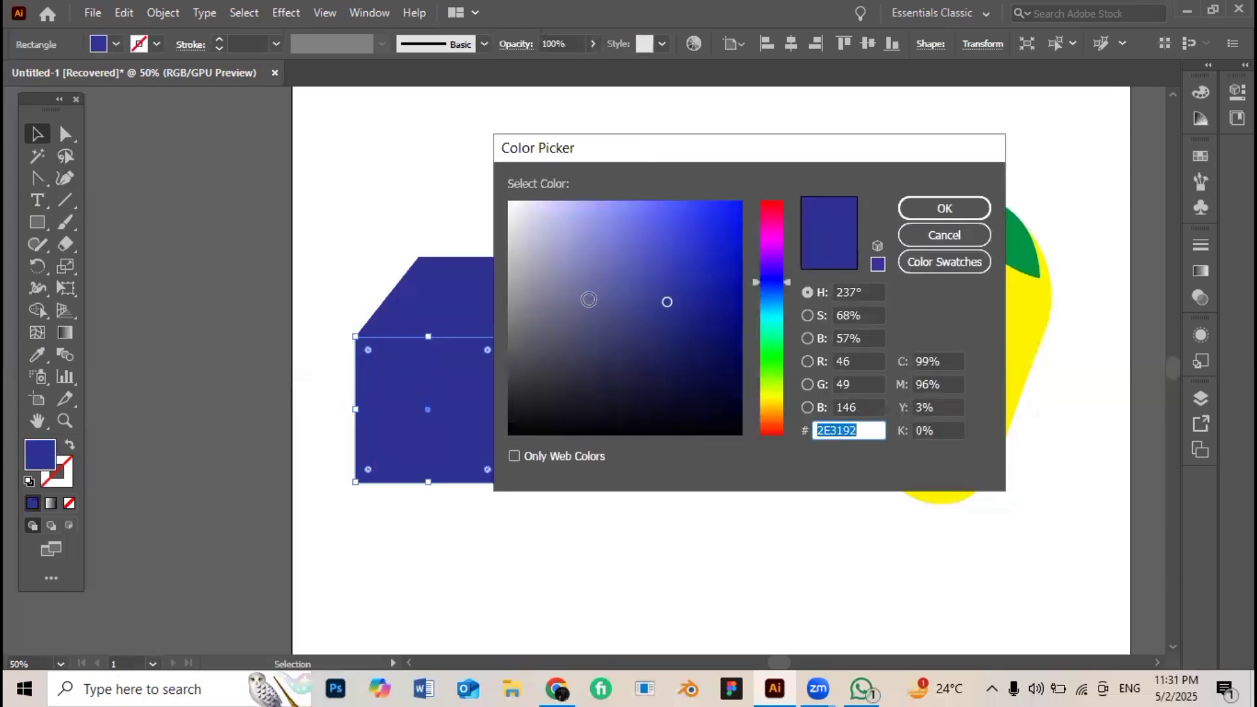
mouse_move(757, 285)
mouse_down()
mouse_move(757, 357)
mouse_move(754, 269)
mouse_move(754, 285)
mouse_up()
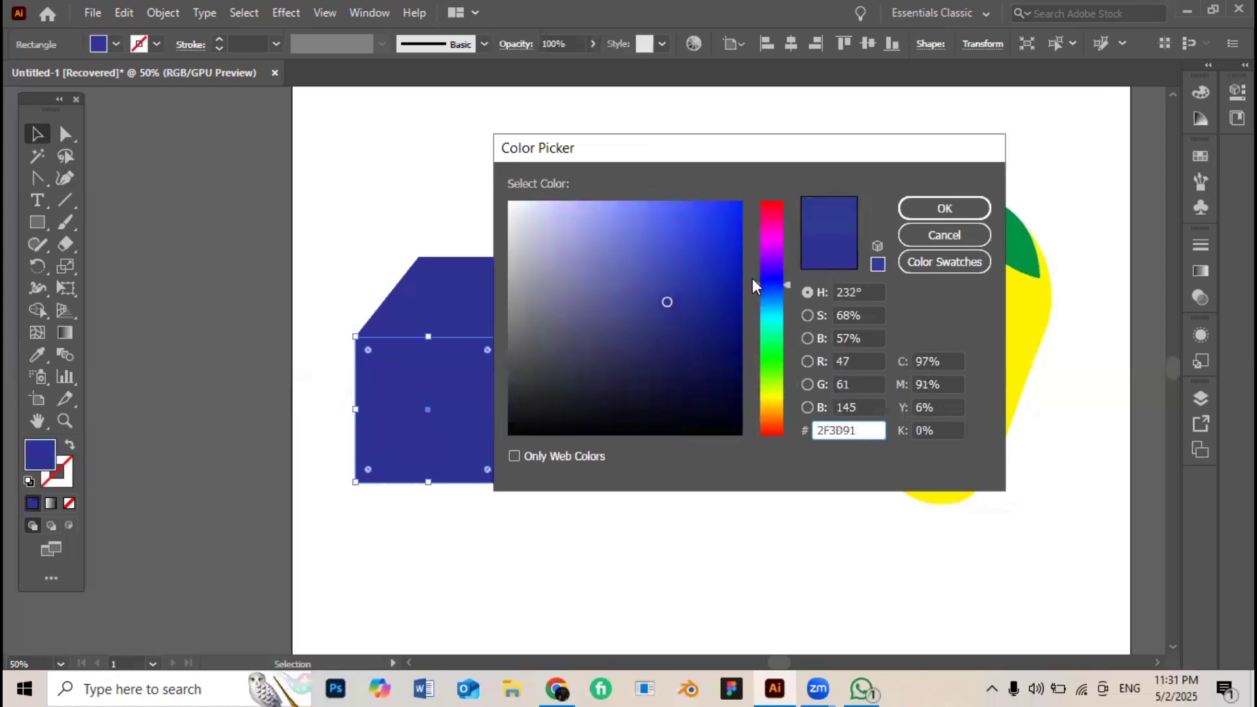
click(720, 335)
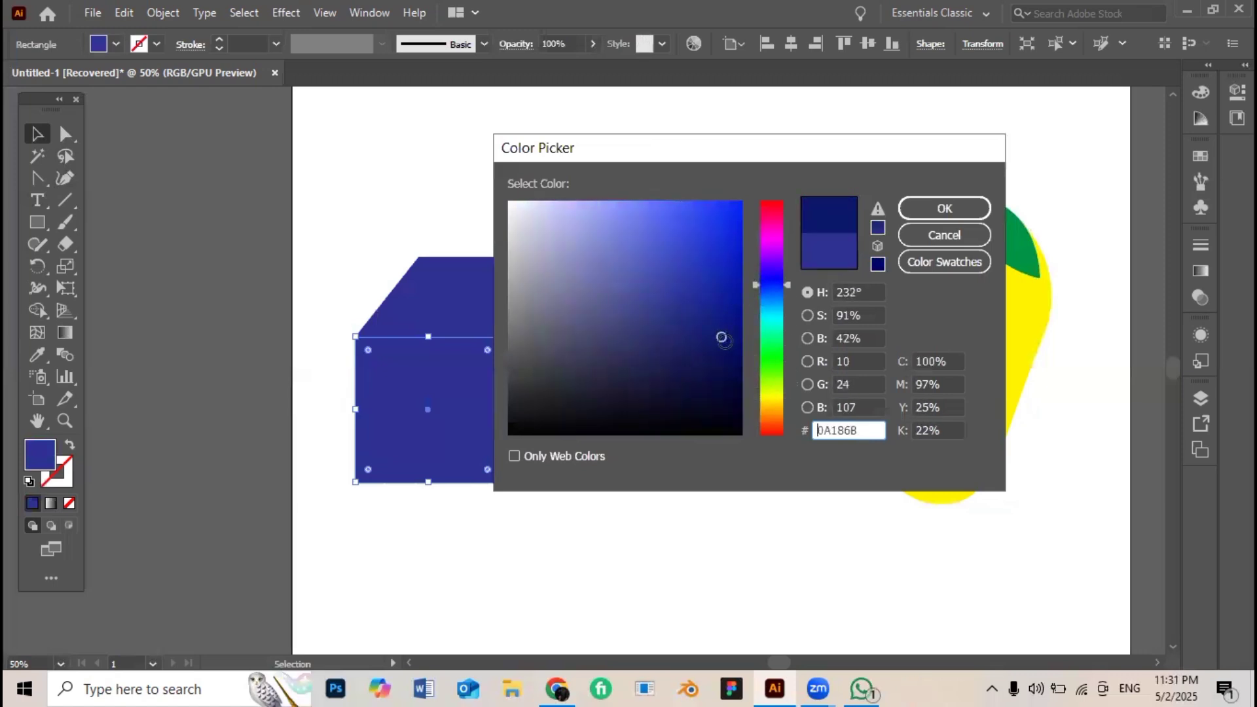
click(724, 340)
click(944, 208)
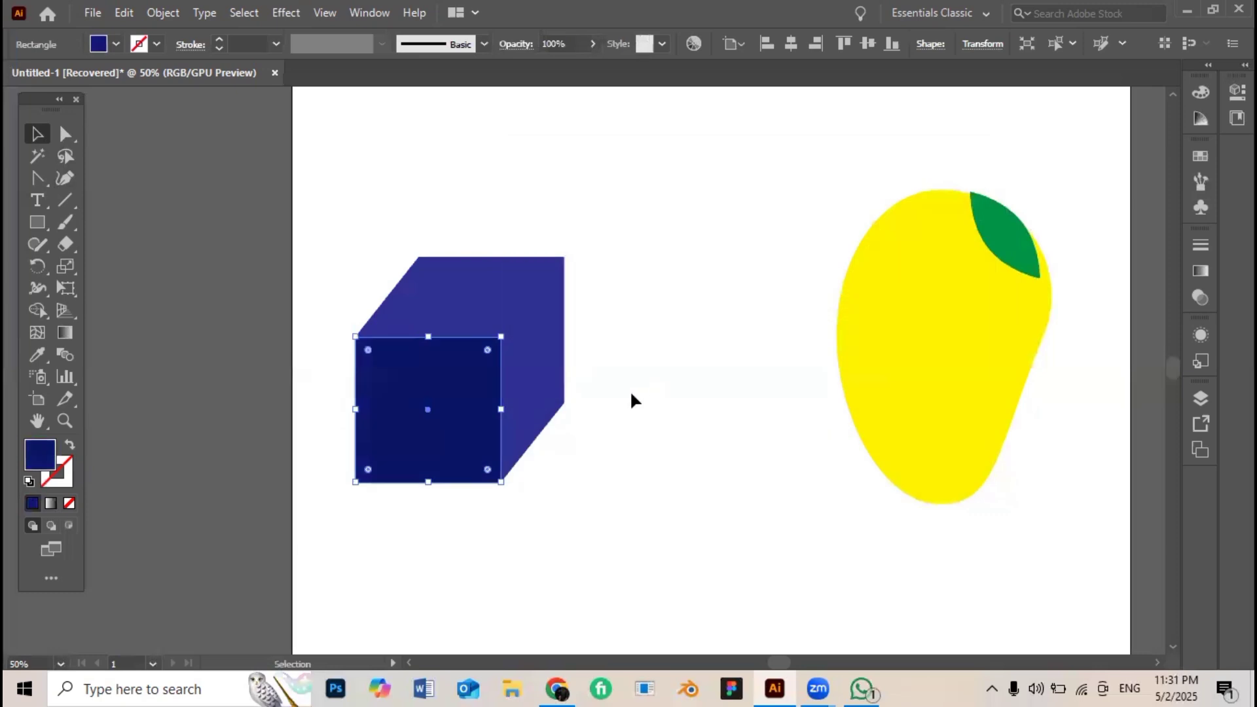
click(631, 394)
- Recolour the cube's top face to light blue 7F86E5 using the Color Picker
click(522, 373)
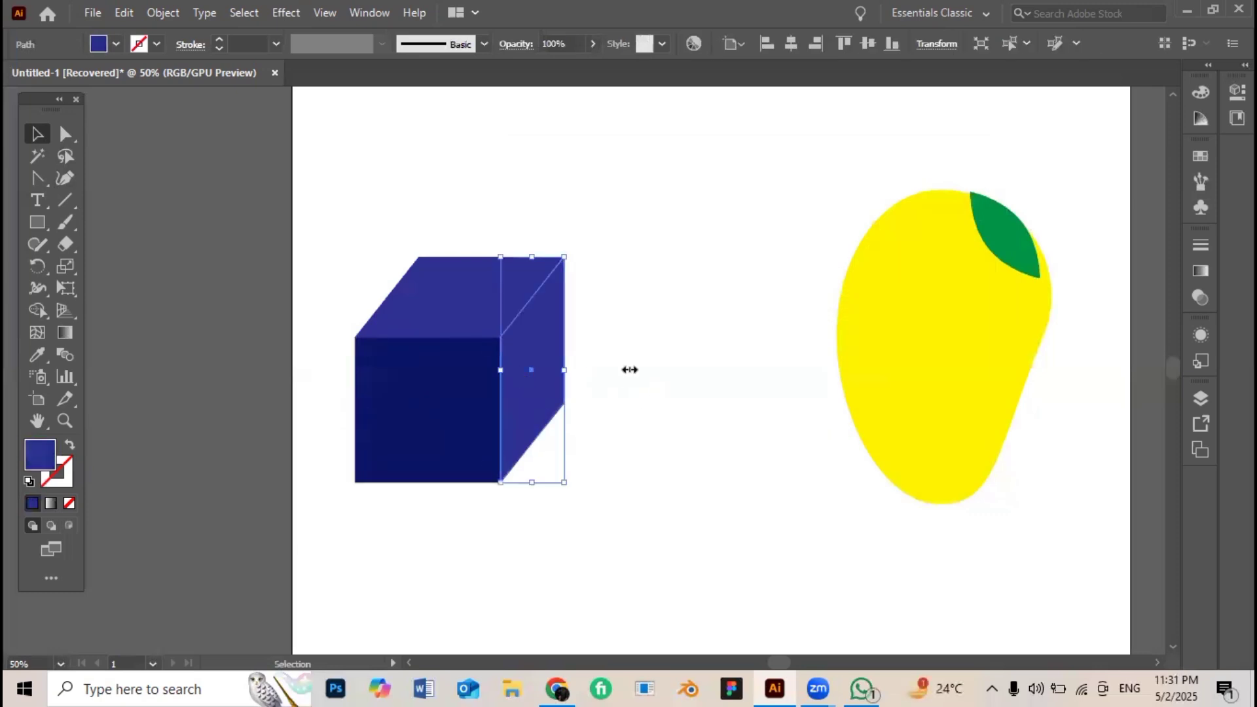
click(456, 306)
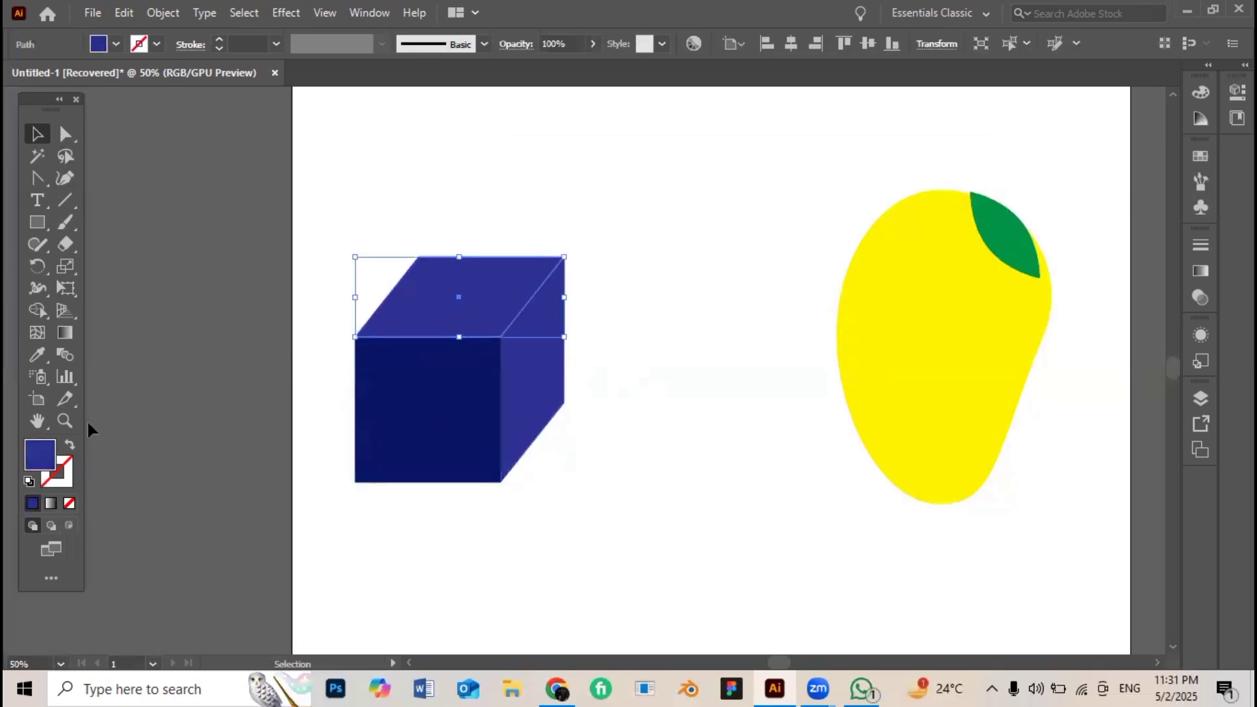
double_click(45, 460)
click(613, 224)
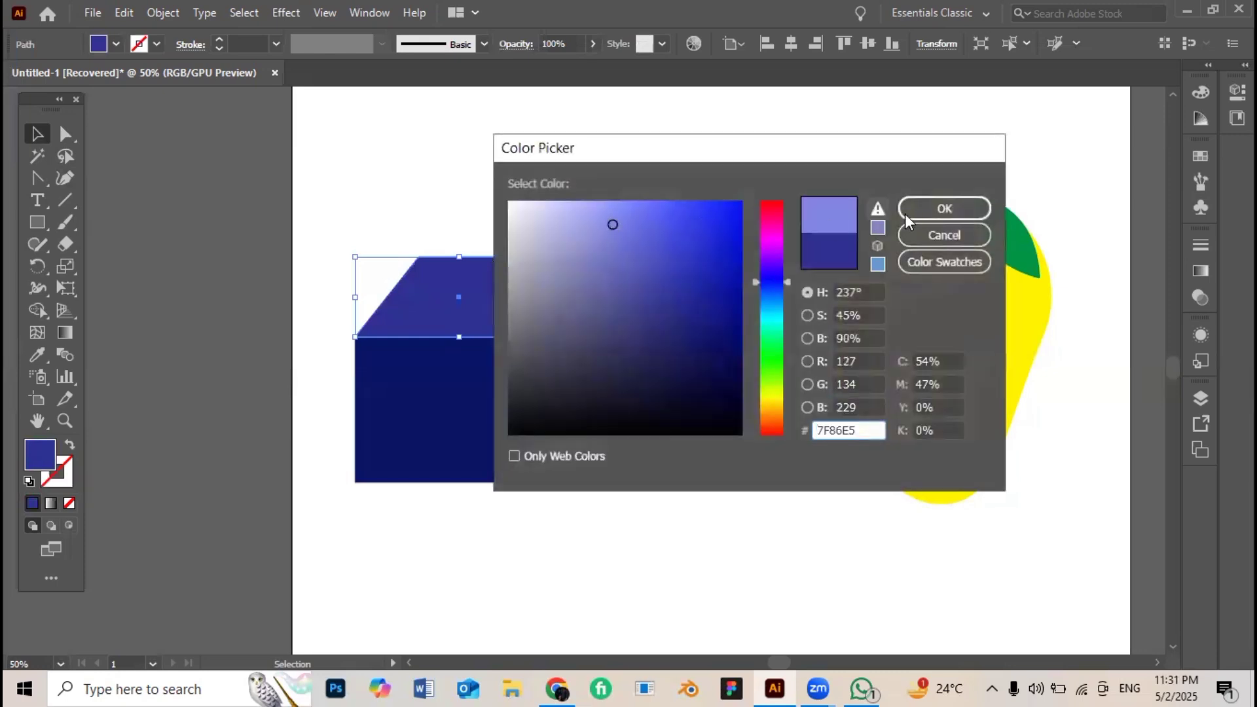
key(Return)
click(681, 324)
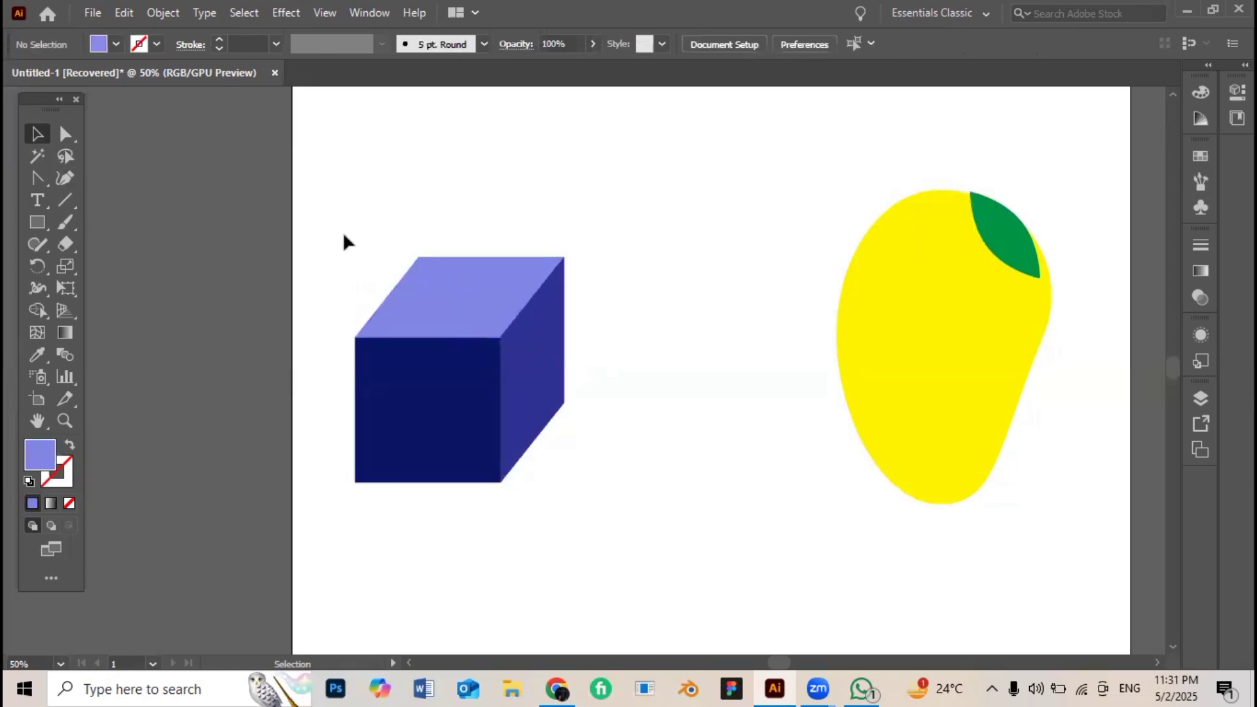
- Group the cube's three faces and move the group up and to the right
drag(347, 242, 551, 464)
key(ctrl)
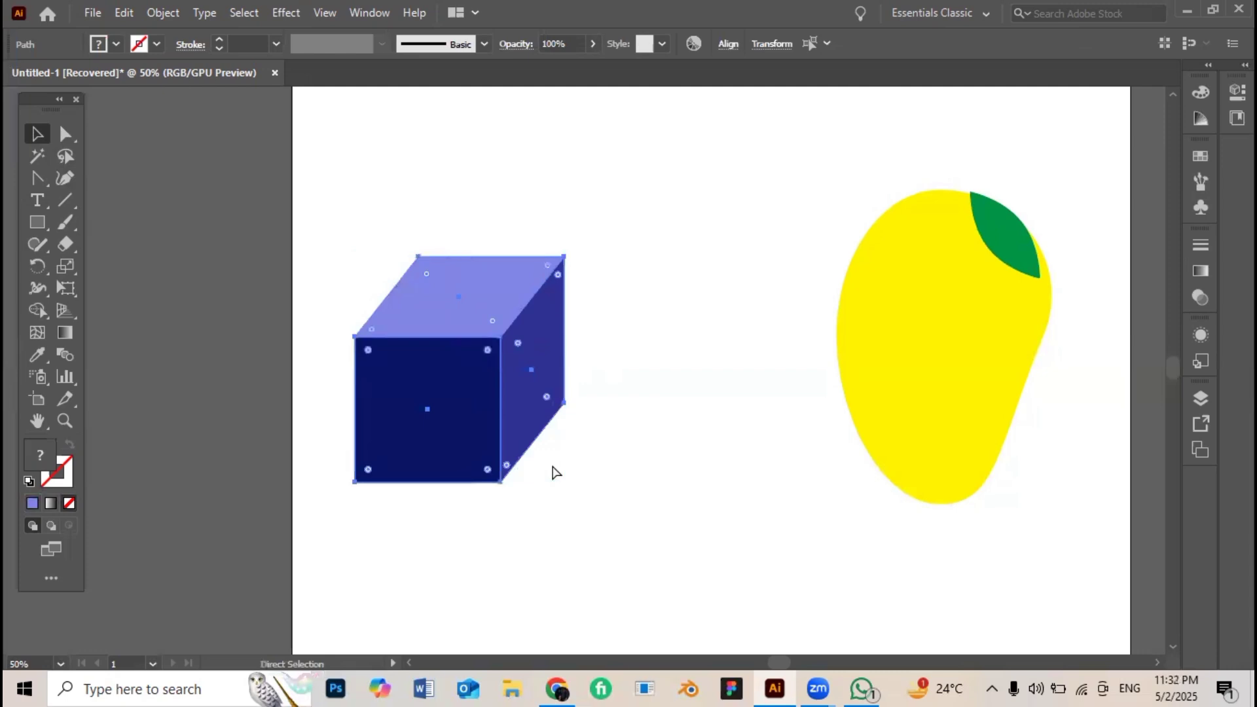
key(ctrl+g)
drag(462, 438, 536, 370)
click(555, 465)
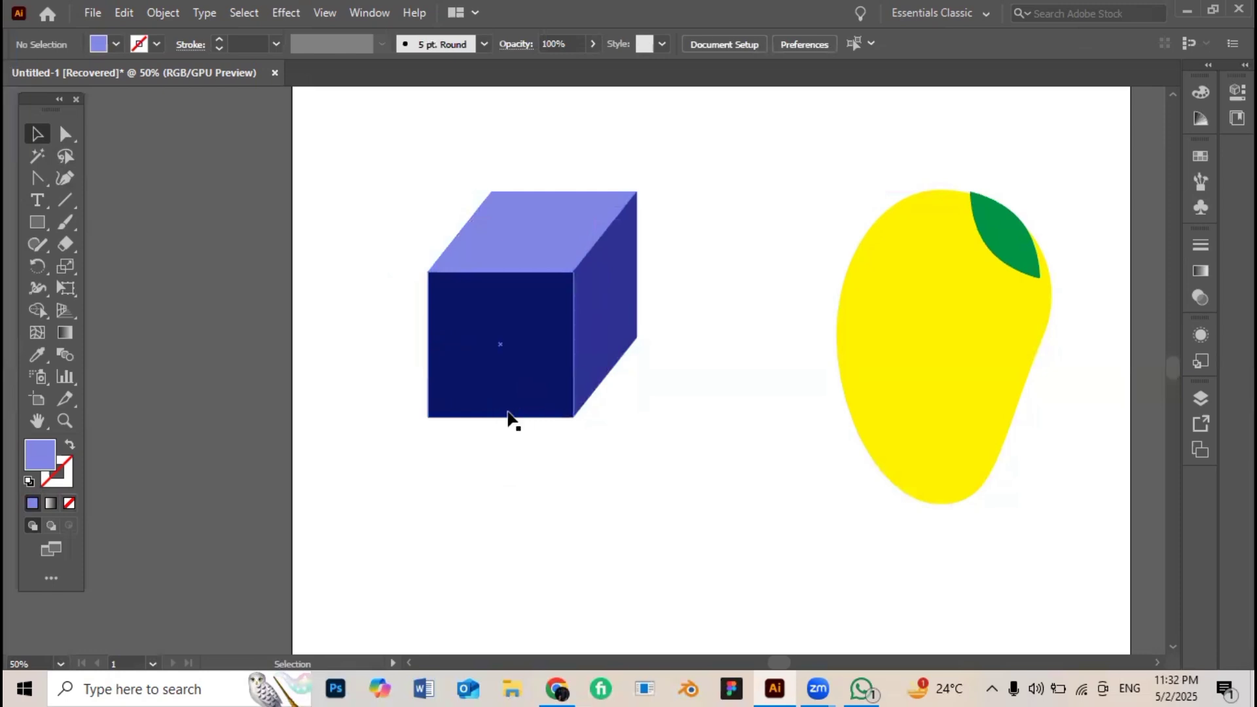
- Try shifting the grouped cube slightly to the left, and undo that move
drag(512, 381, 475, 379)
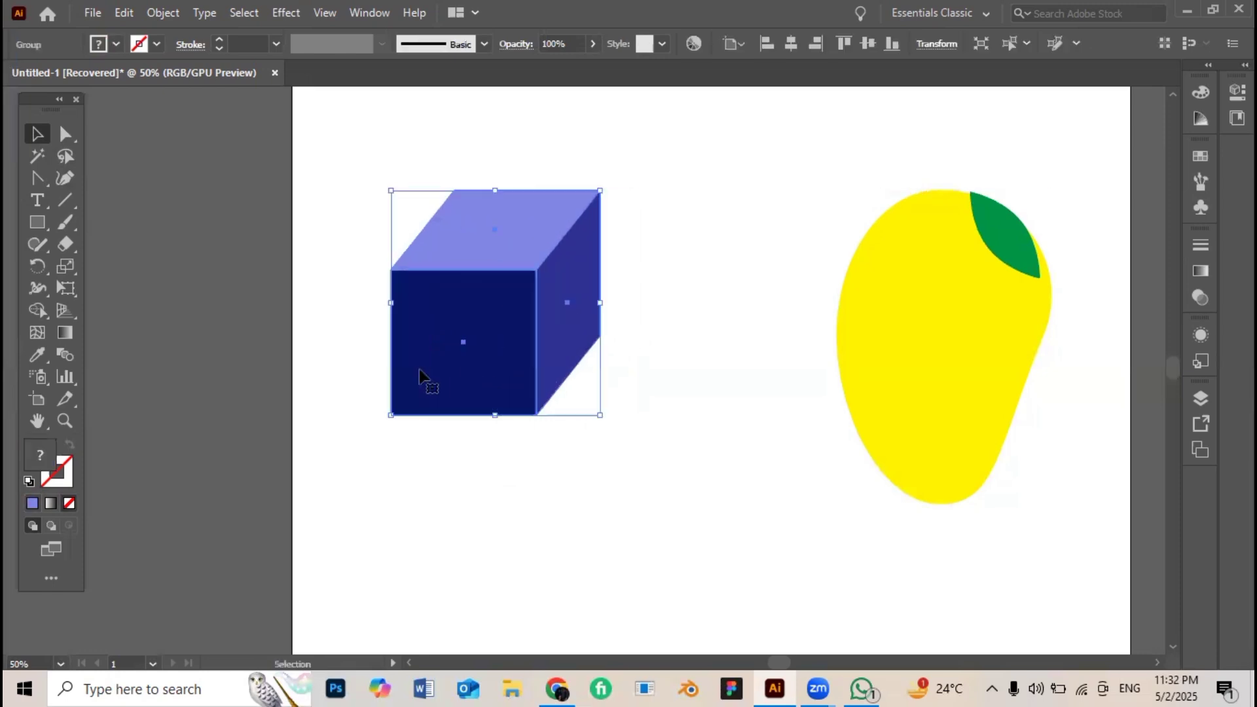
click(694, 327)
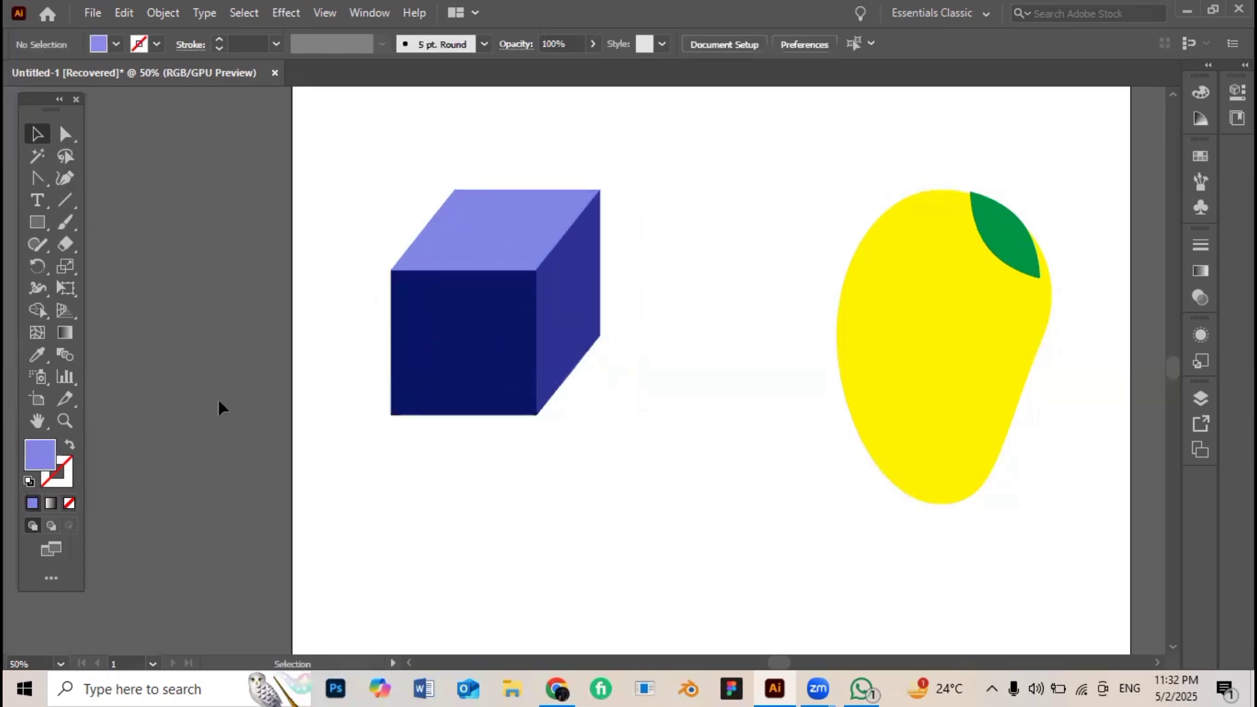
key(ctrl+z)
- Try stretching the cube down and to the right by moving its lower anchor points with Direct Selection, and undo the distortion
key(a)
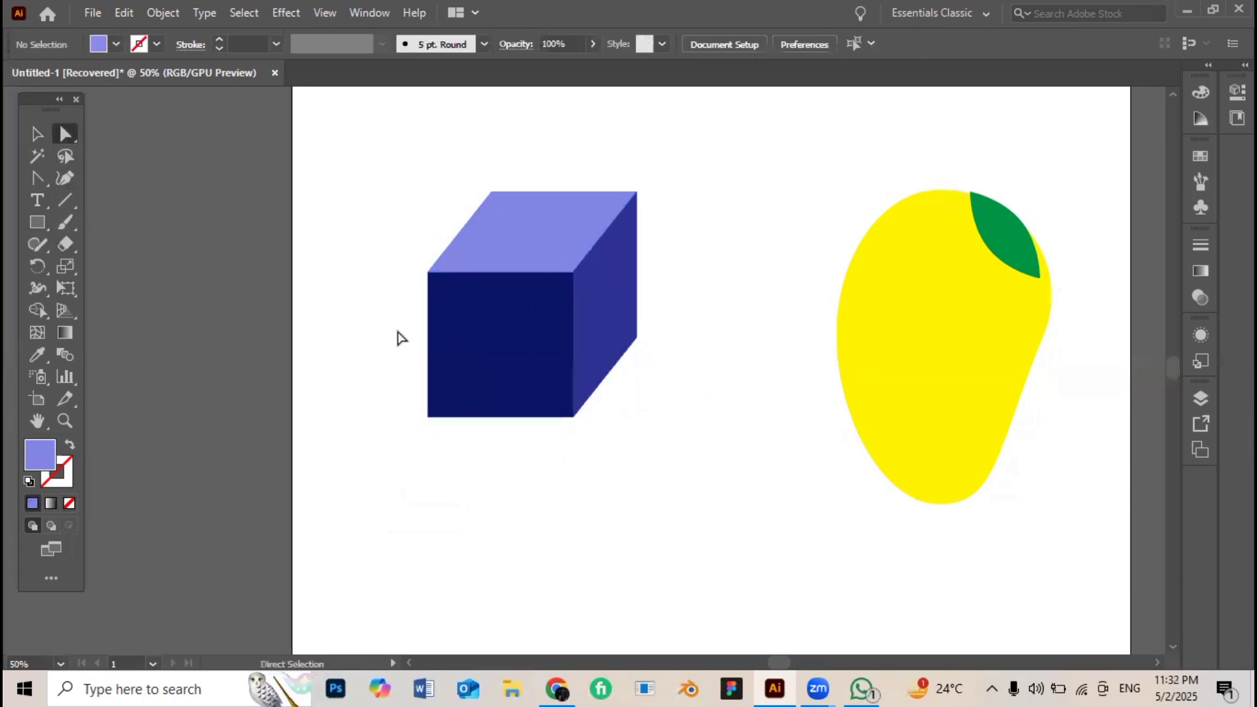
drag(397, 329, 735, 429)
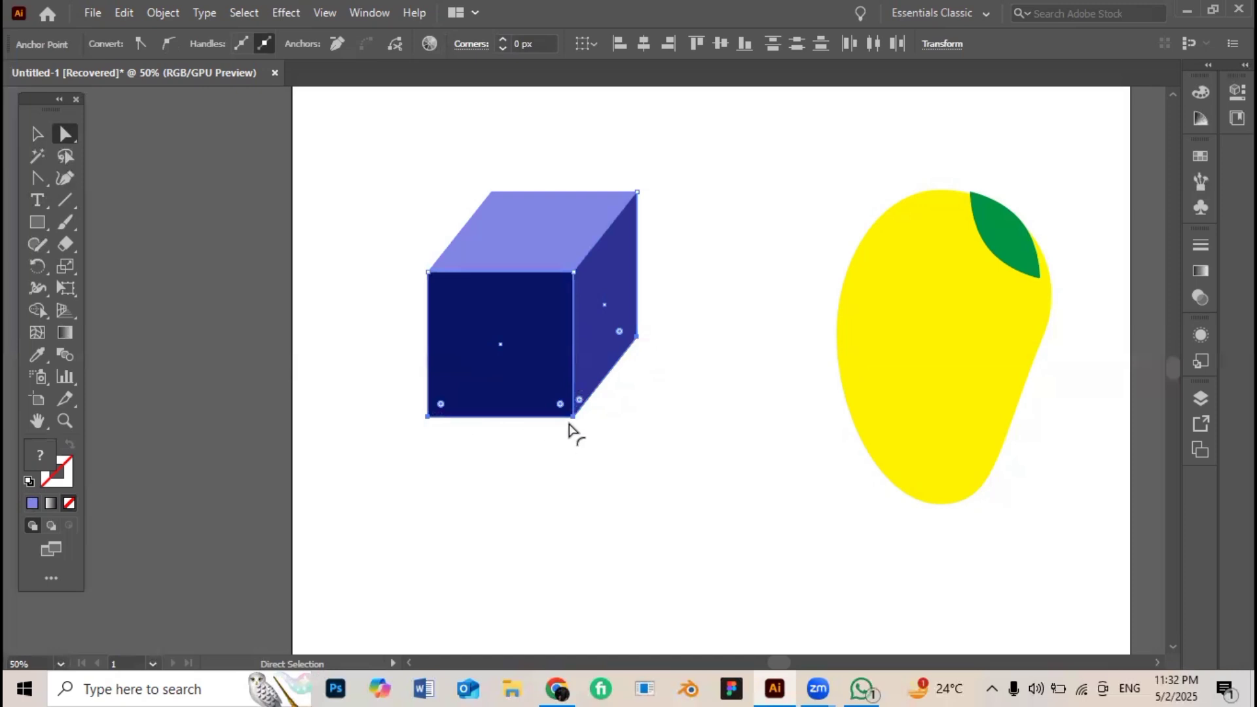
drag(569, 419, 628, 547)
click(743, 419)
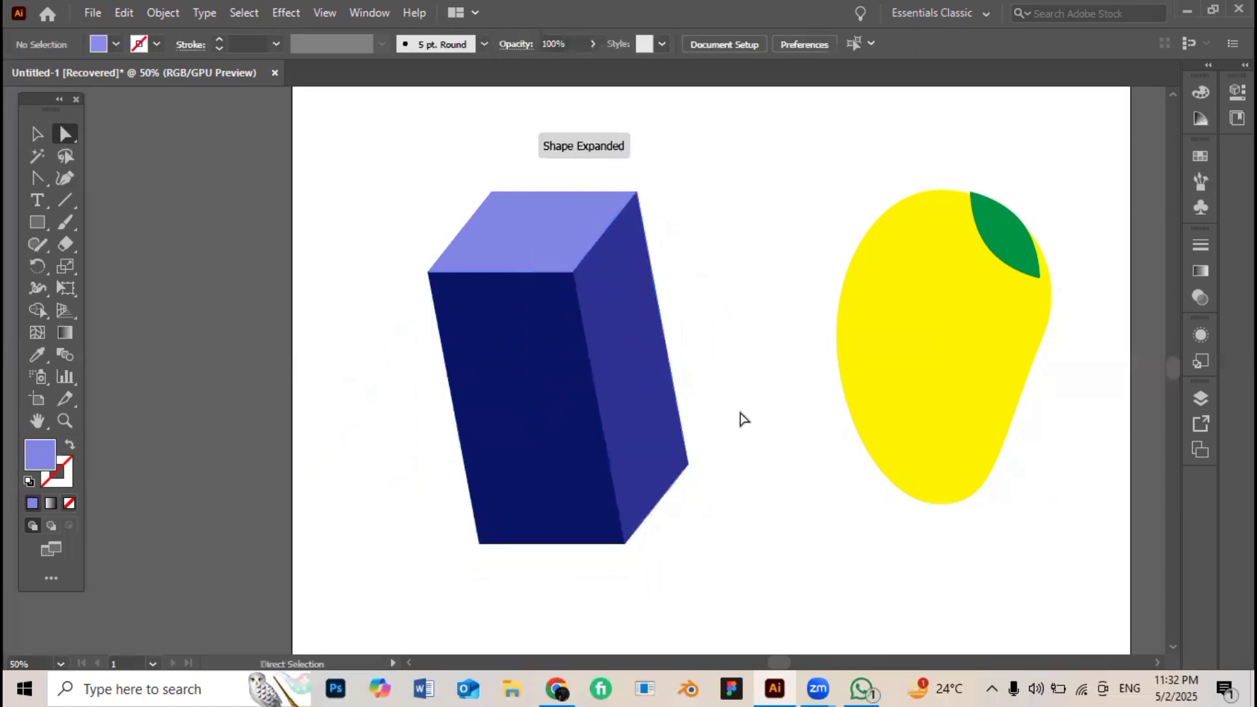
click(37, 134)
drag(360, 192, 682, 530)
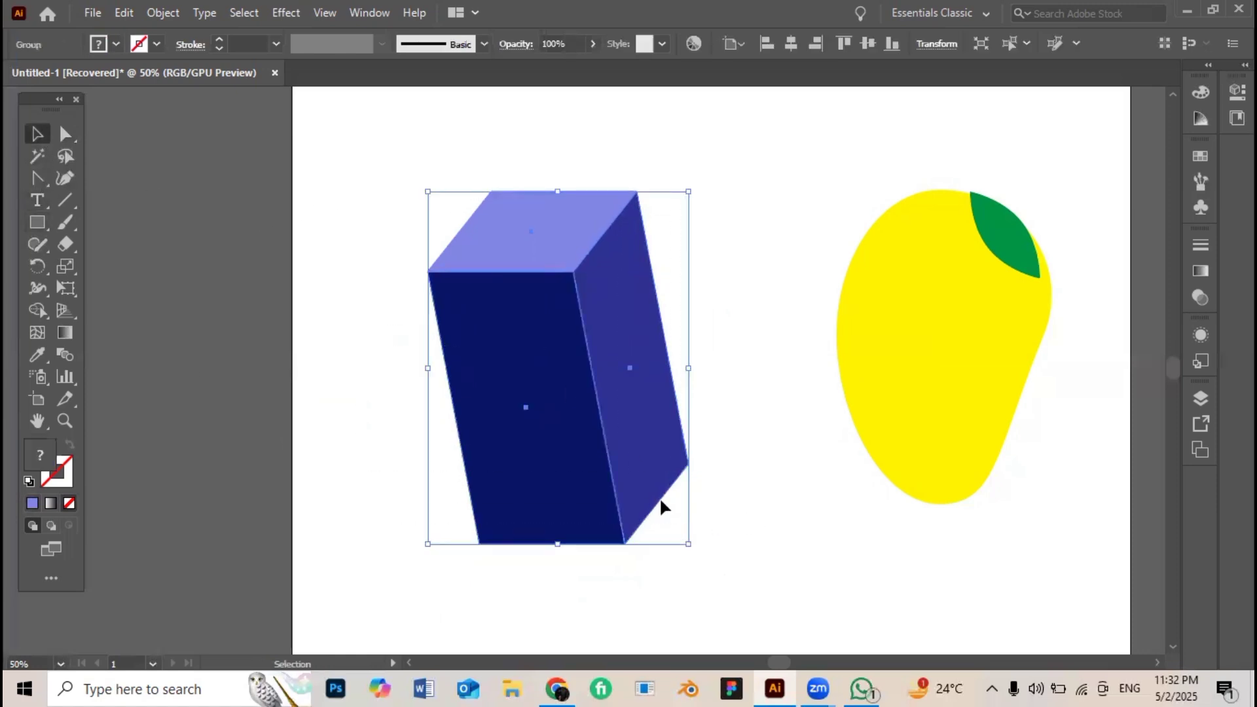
key(ctrl+z)
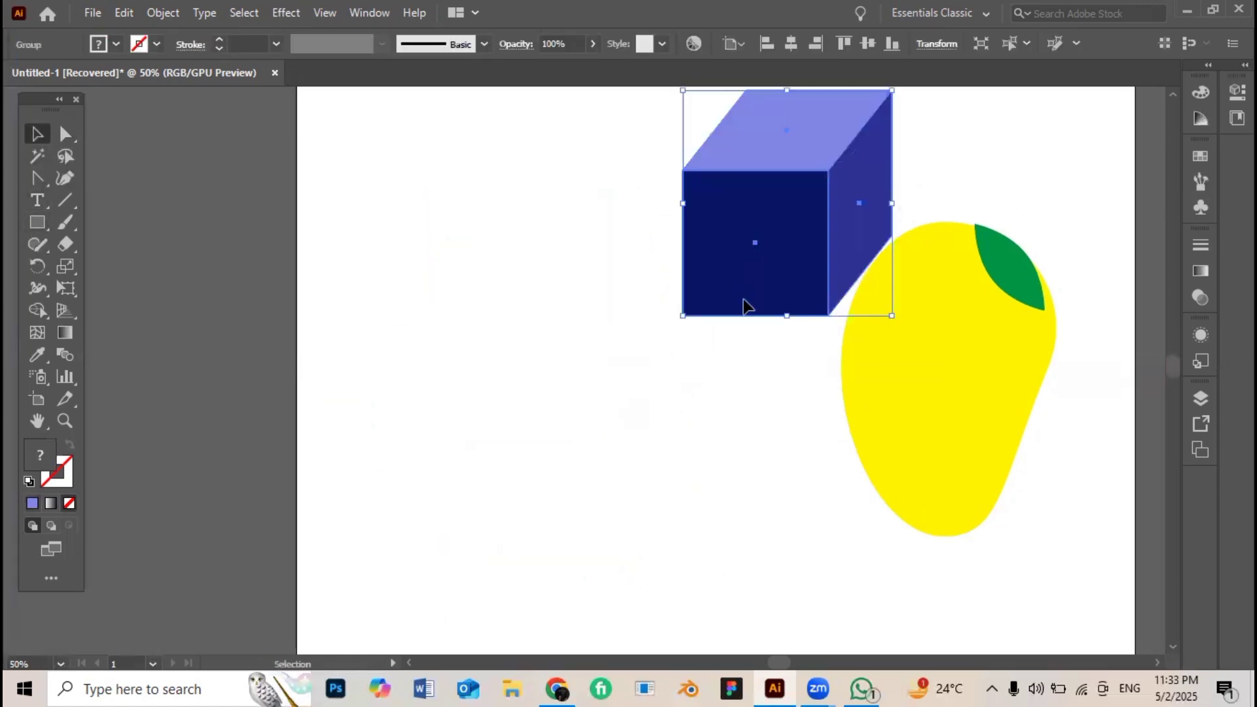
- Move the cube group to the upper part of the artboard, just above and left of the yellow fruit
drag(757, 253, 737, 278)
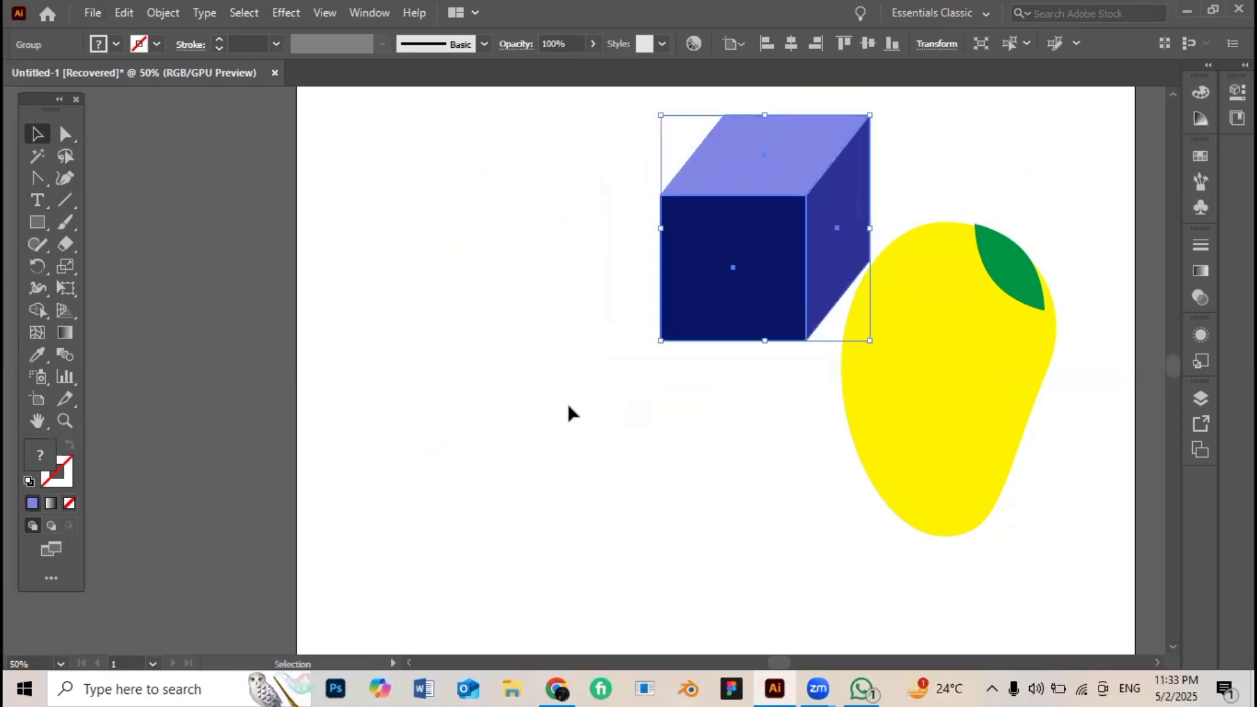
scroll(567, 403, down, 1)
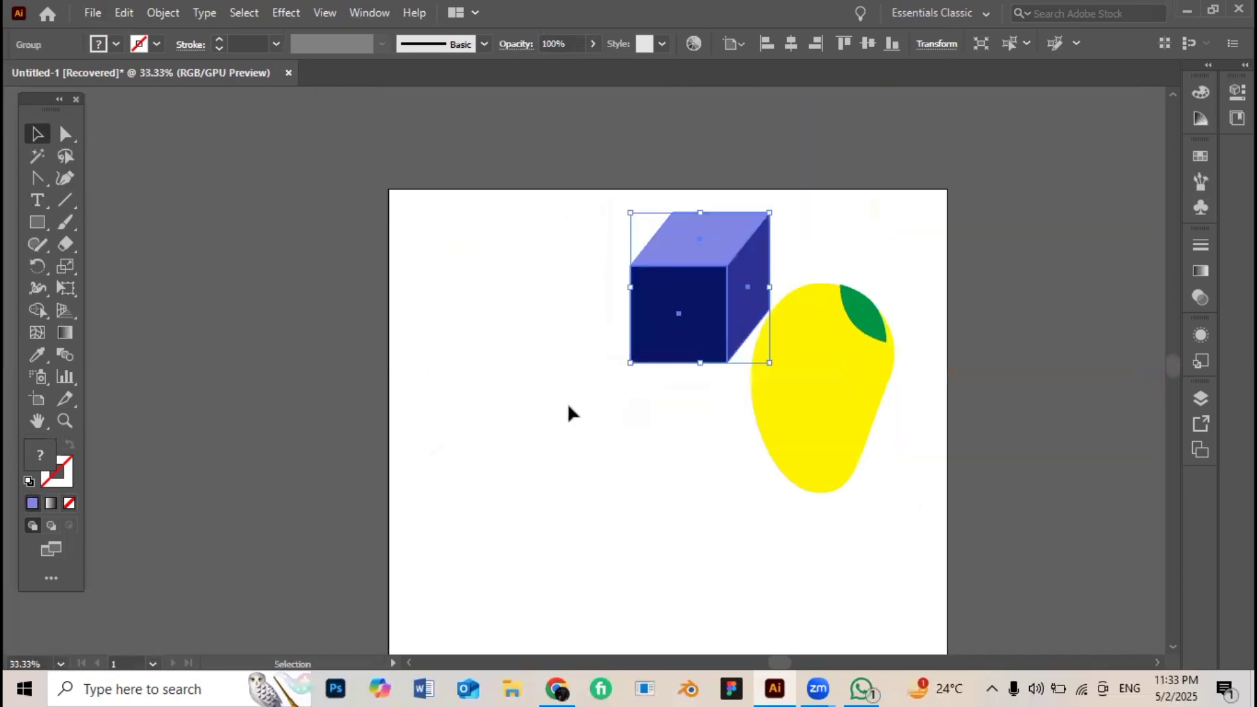
scroll(567, 402, up, 2)
- Draw a circle with the Ellipse tool in the empty area left of the cube and fill it with green
drag(568, 407, 492, 401)
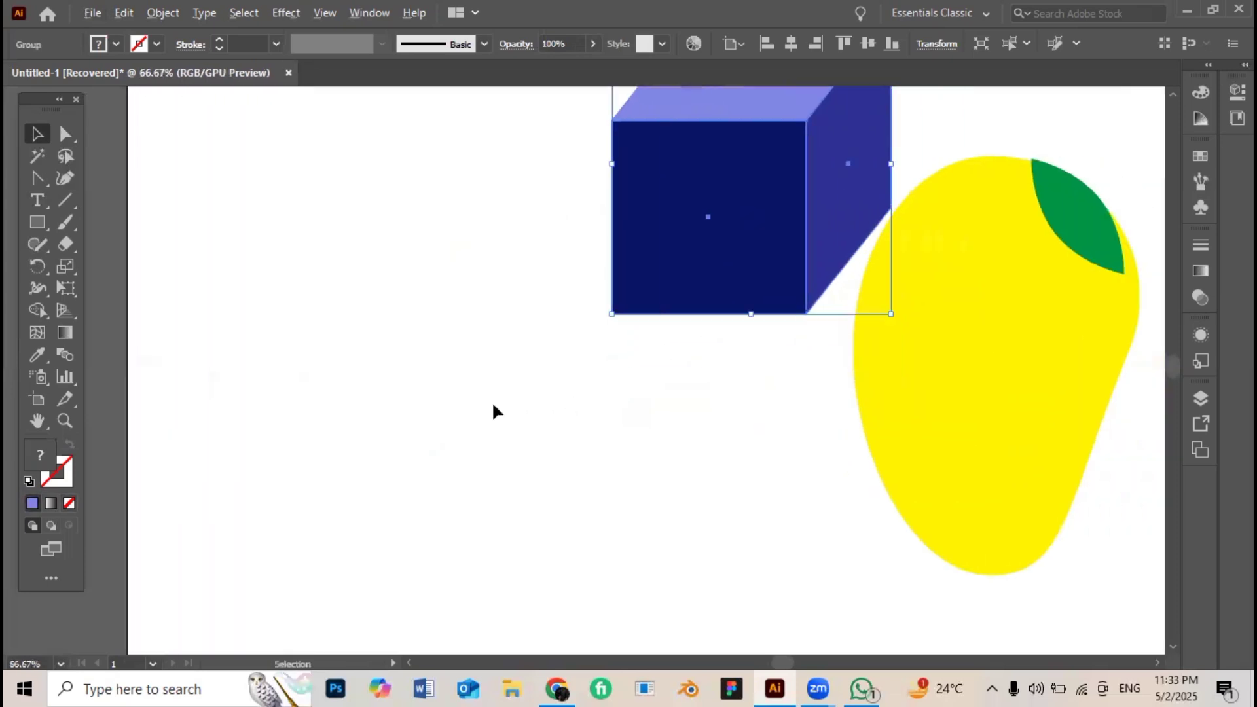
scroll(492, 400, up, 2)
drag(373, 340, 681, 529)
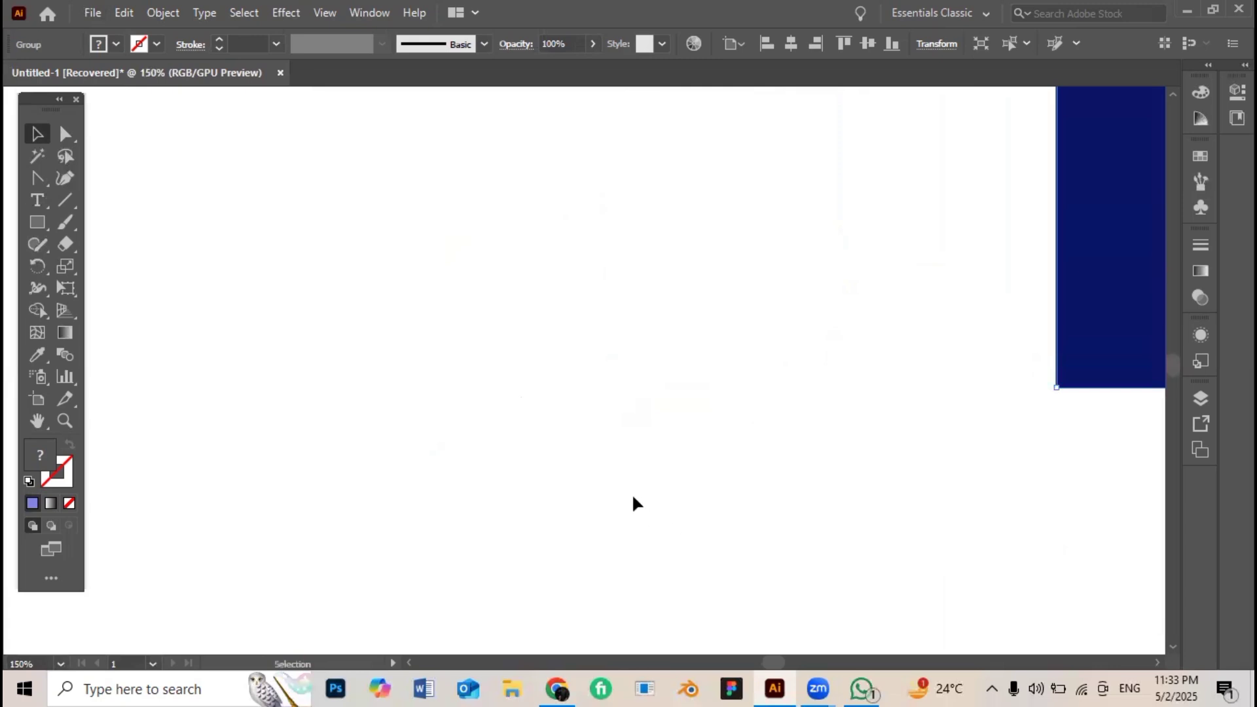
scroll(632, 496, down, 1)
drag(328, 301, 246, 304)
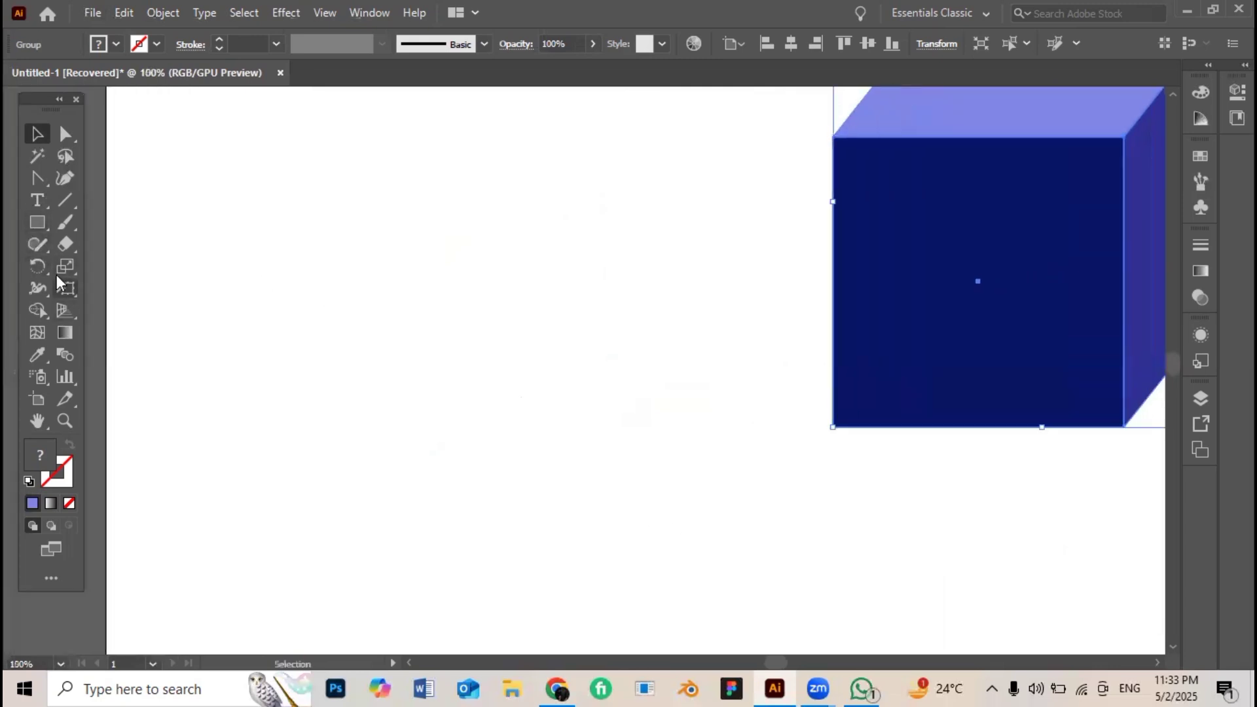
drag(30, 223, 112, 265)
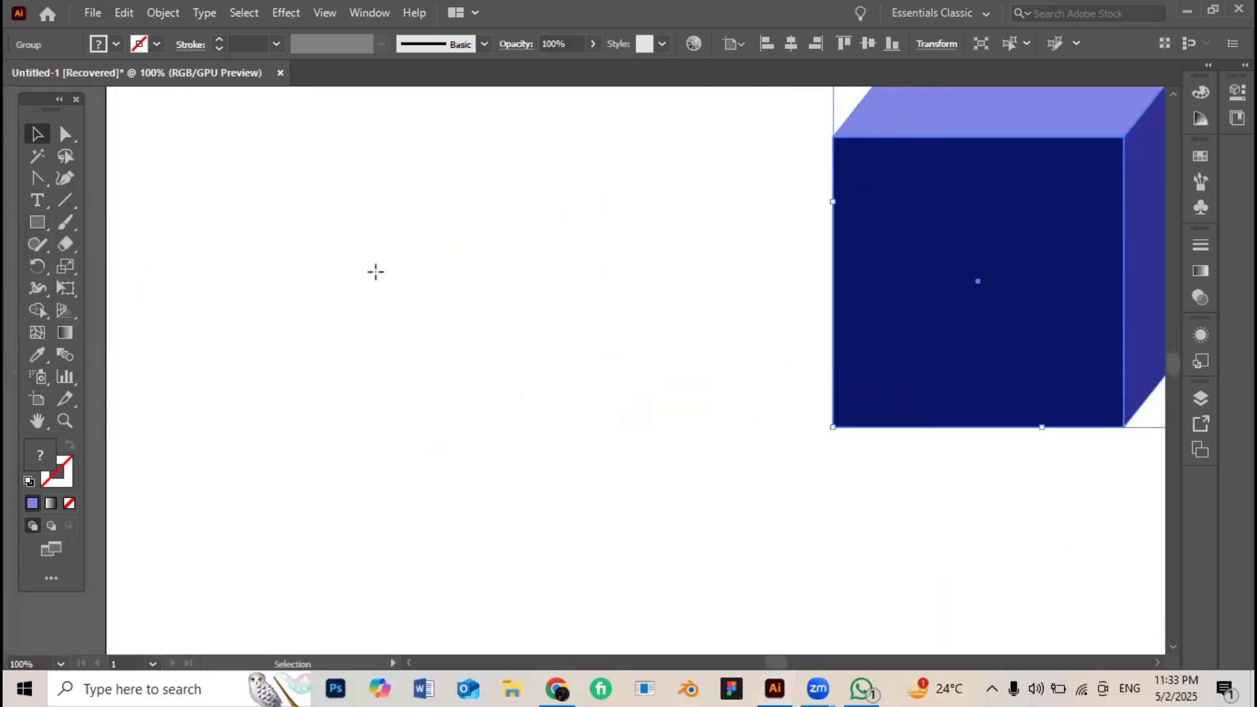
drag(346, 211, 584, 451)
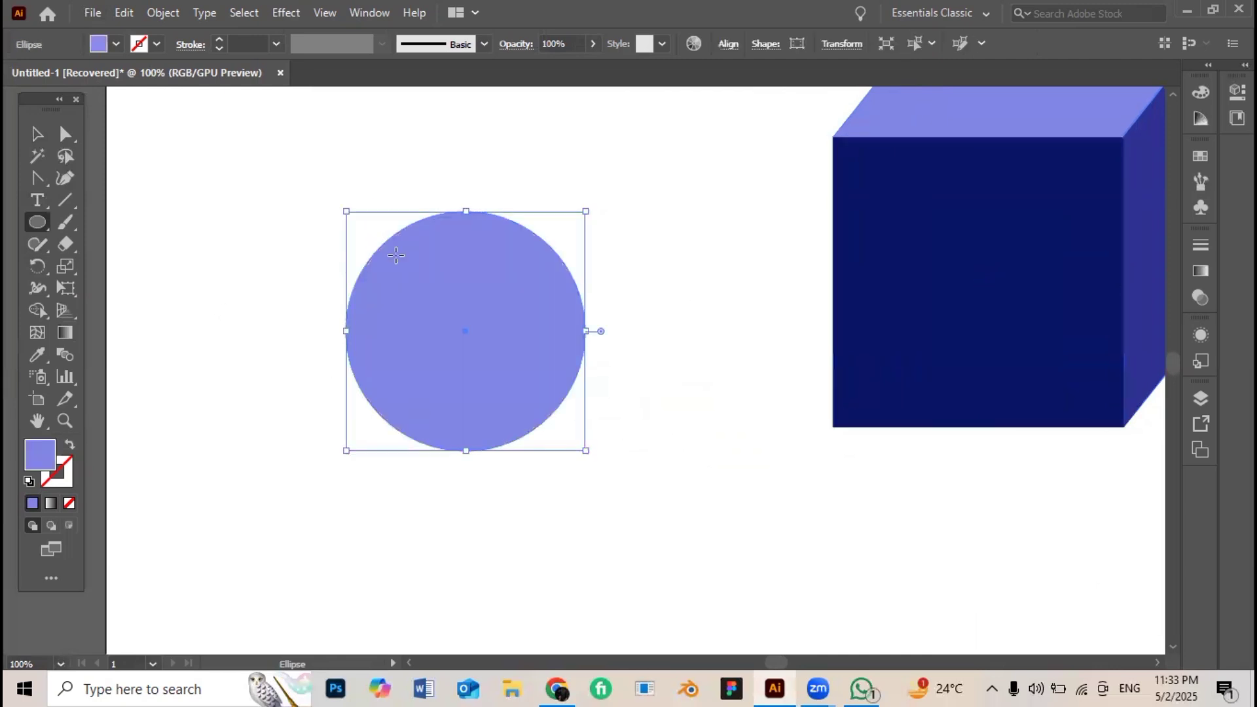
click(115, 45)
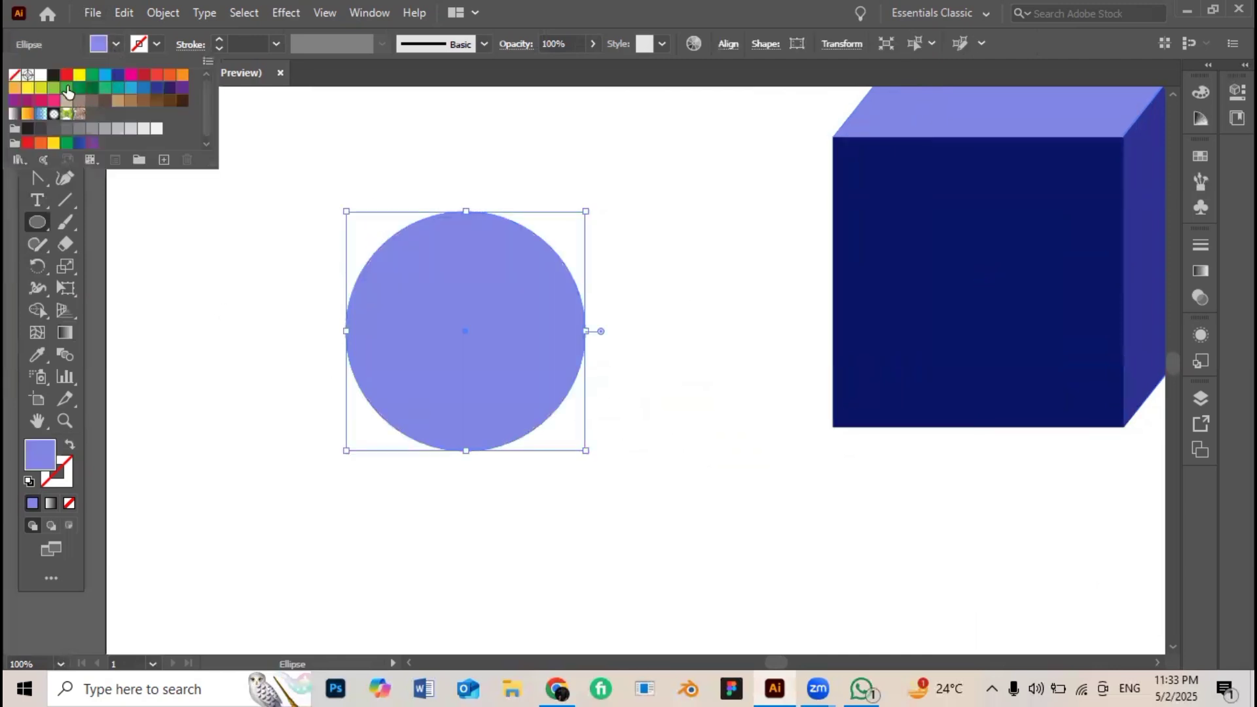
click(68, 91)
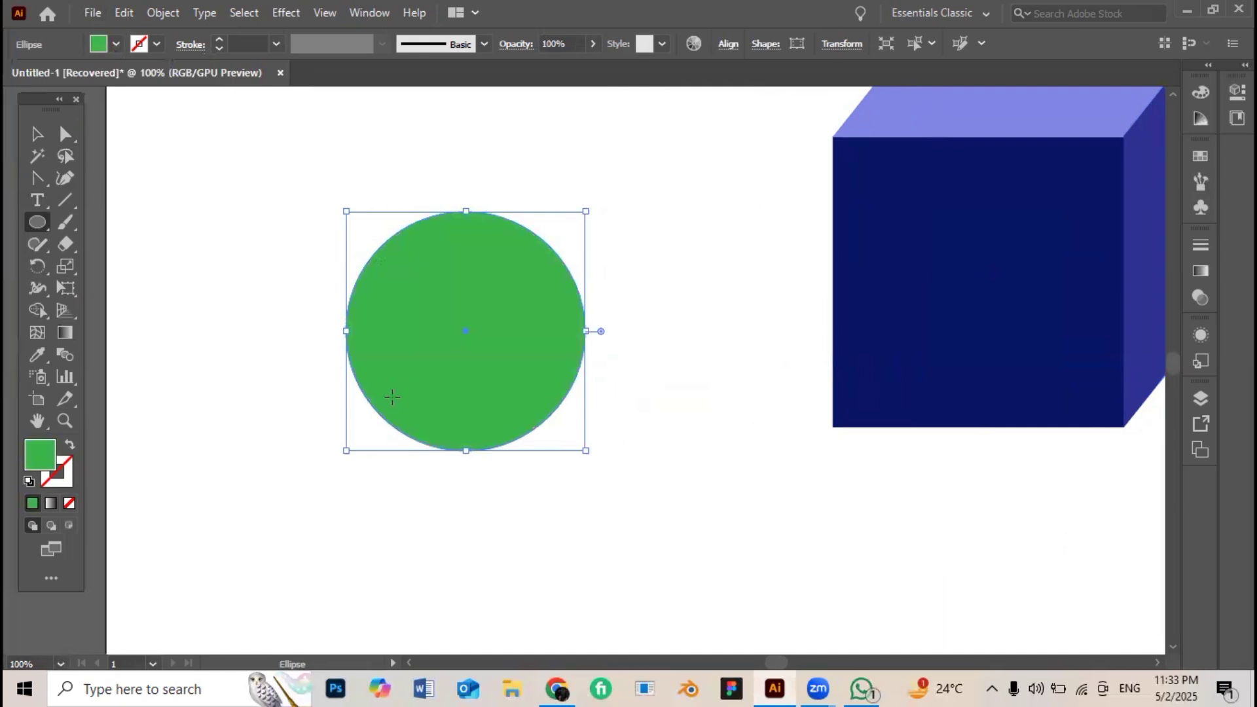
- Delete the green circle's bottom anchor point with Direct Selection to leave a half circle
click(65, 136)
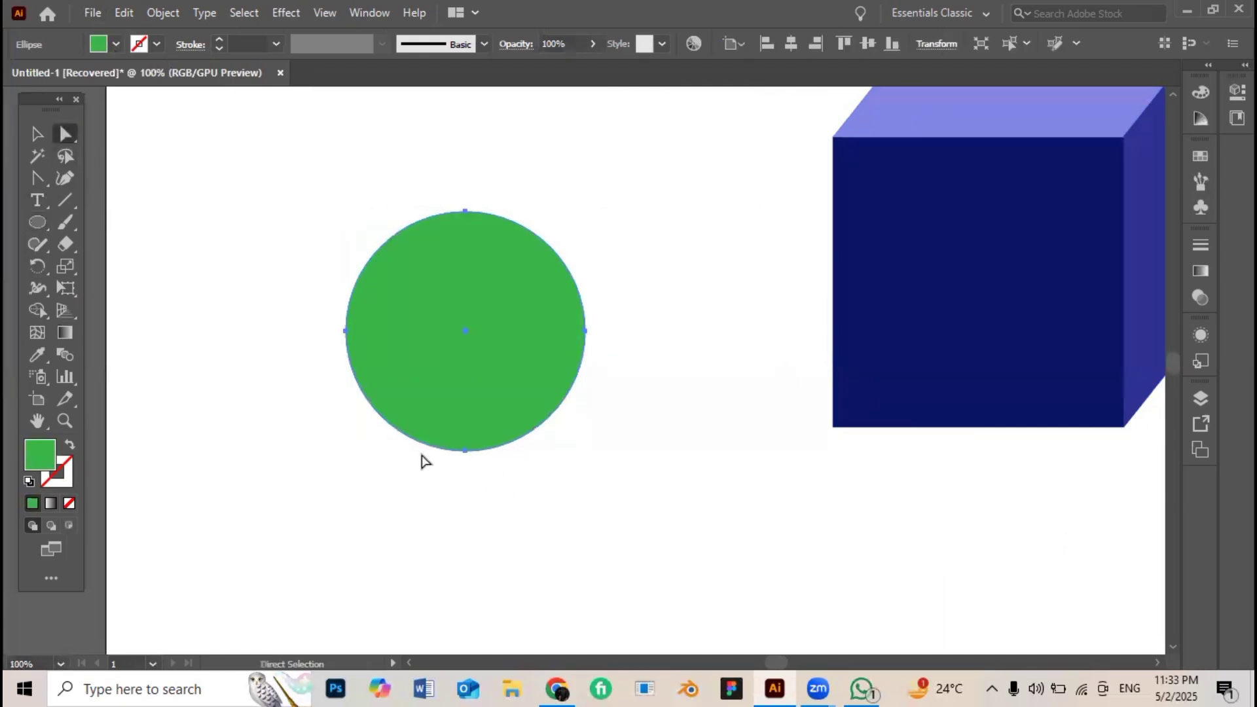
click(520, 457)
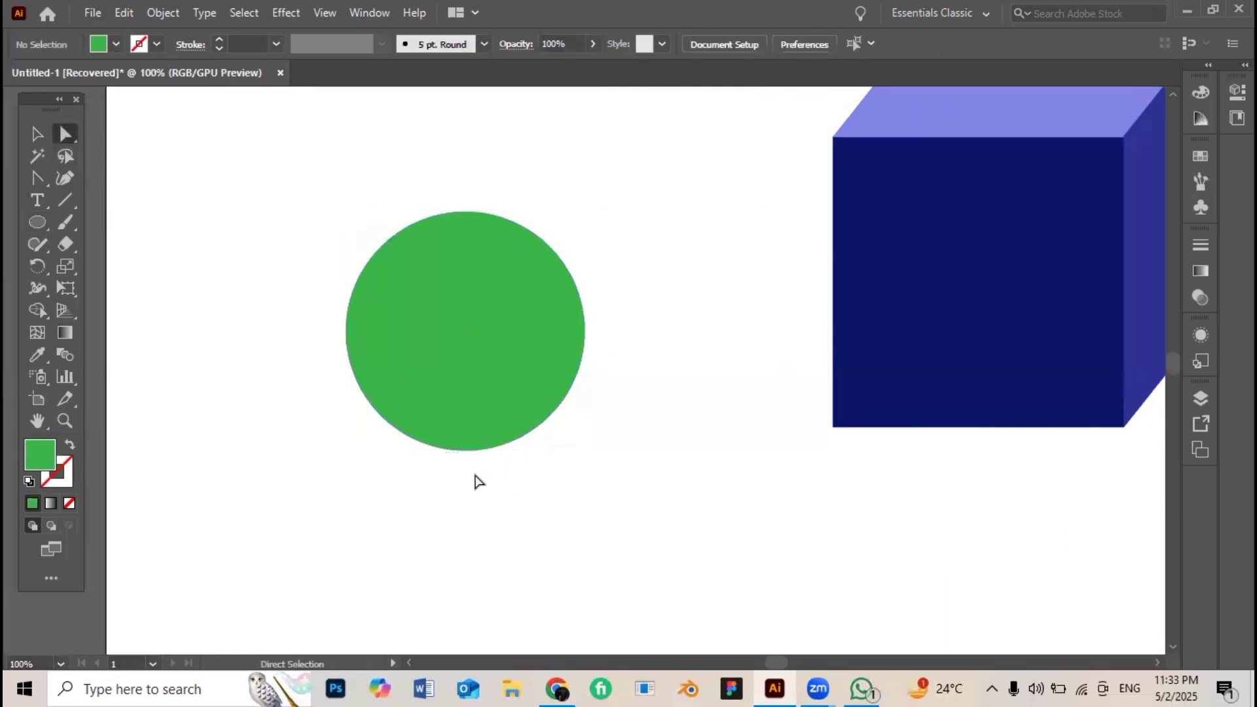
click(477, 432)
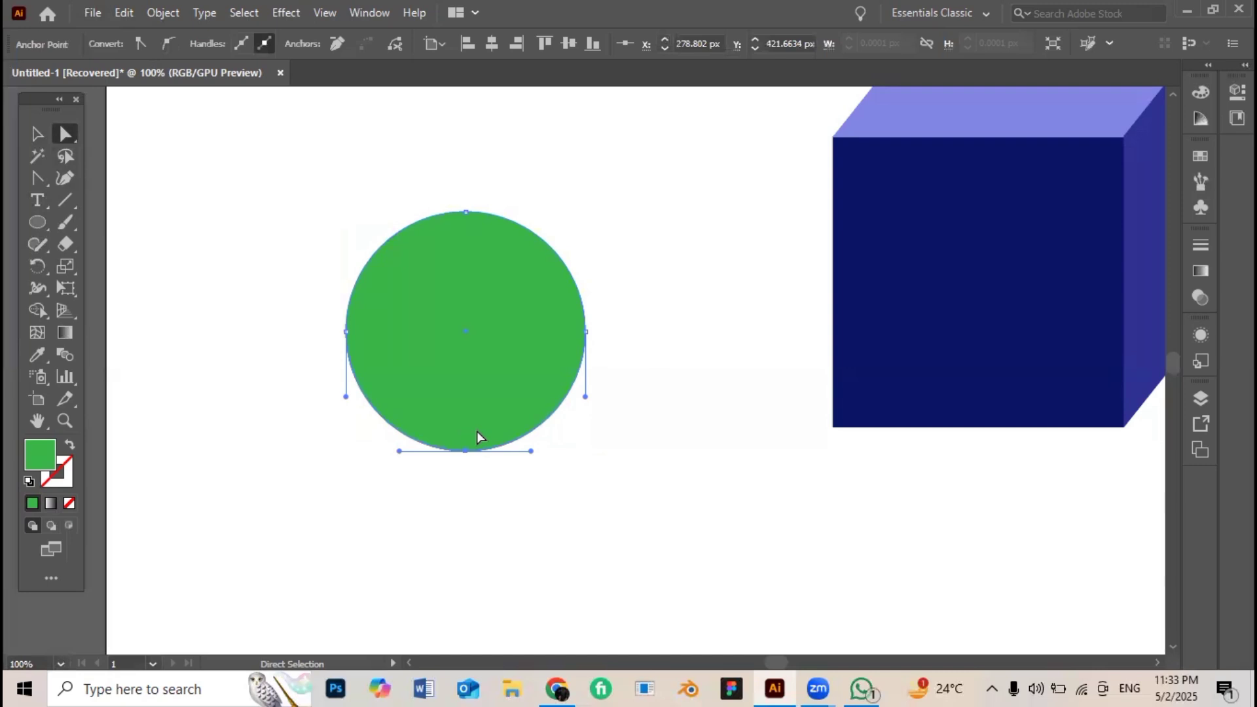
key(Delete)
click(37, 134)
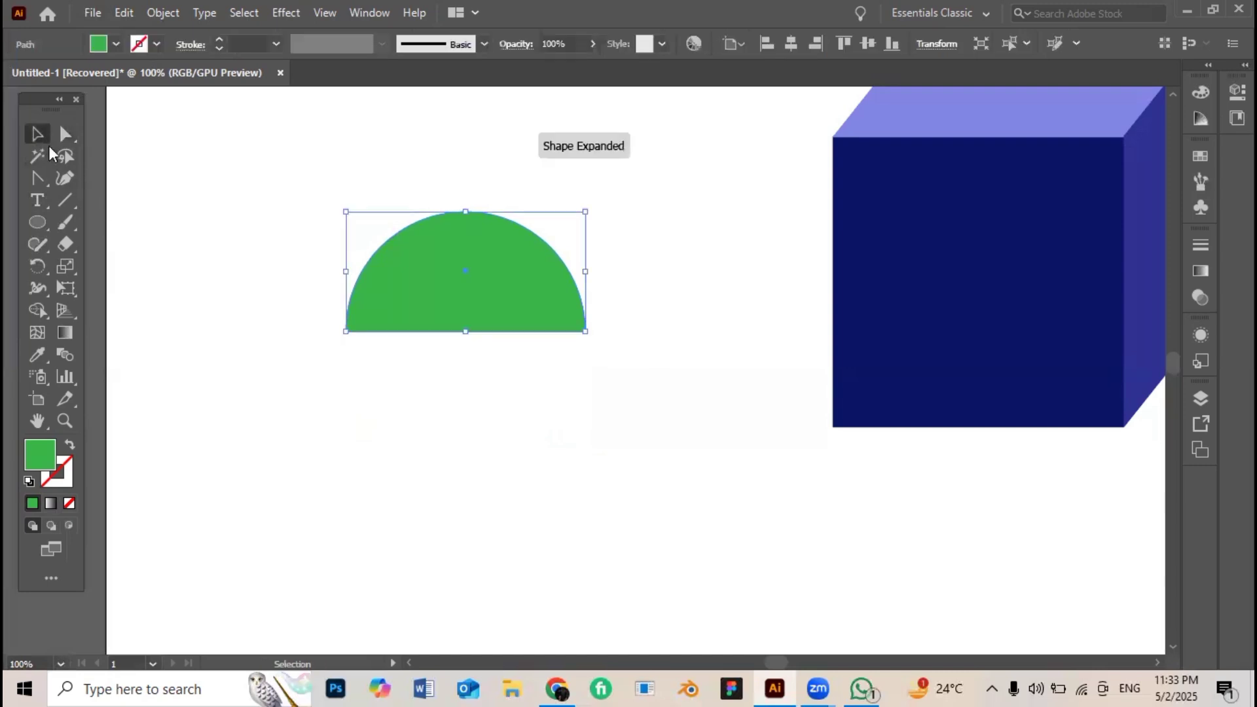
- Make the green half circle slightly narrower and move it up a little
click(183, 299)
click(414, 282)
drag(584, 273, 568, 273)
click(583, 356)
click(509, 313)
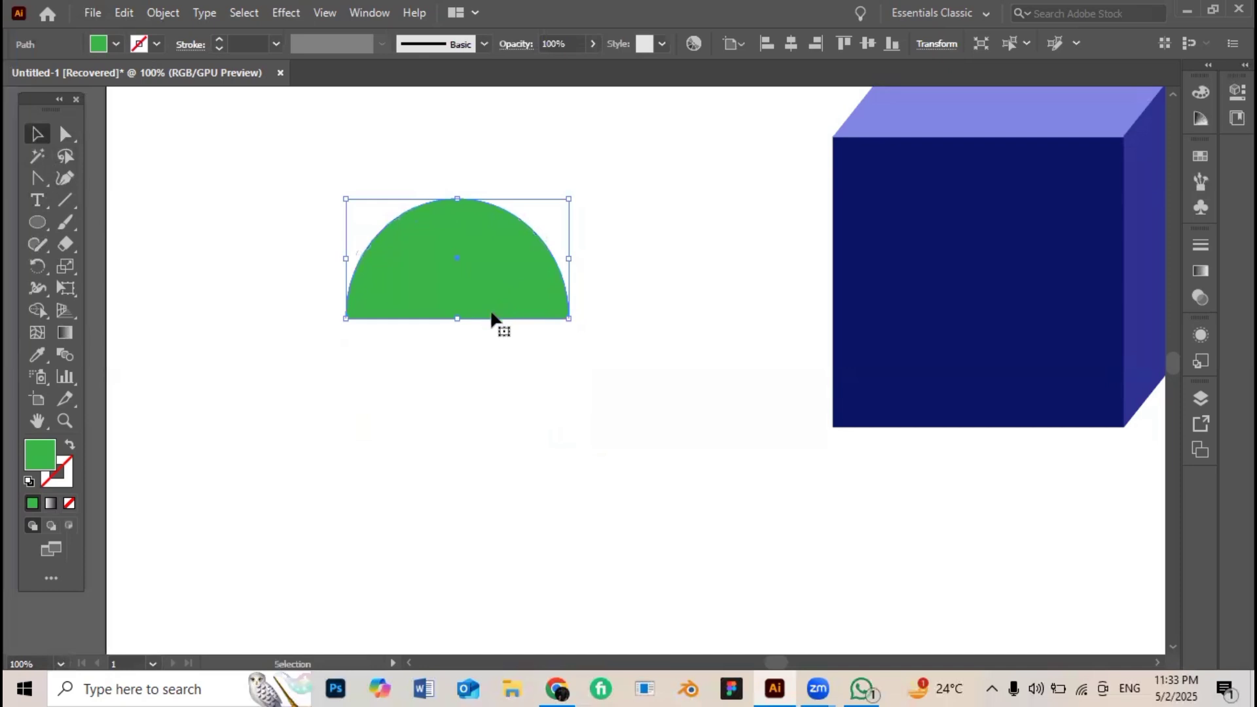
- Draw a green rectangle as wide as the half circle just below it, leaving a thin gap between them
drag(30, 219, 104, 219)
scroll(335, 290, down, 1)
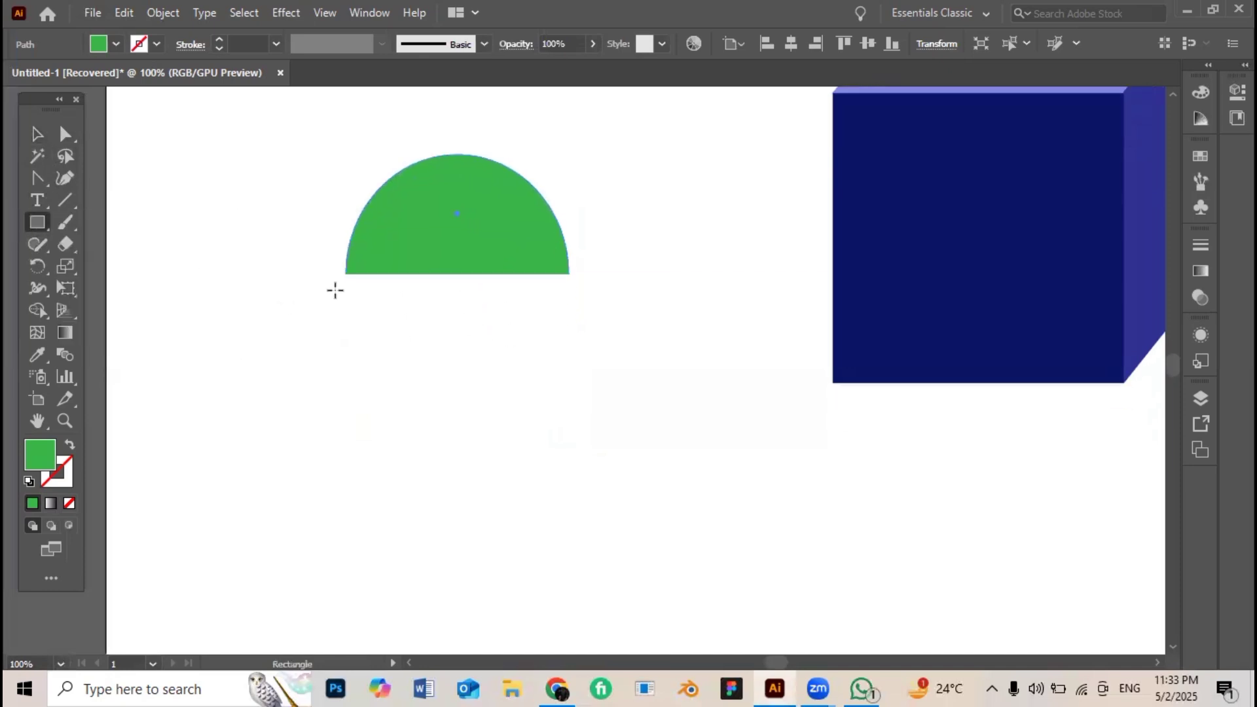
drag(346, 284, 567, 496)
- Round only the two bottom corners of the green body rectangle to a radius of about 25 px
click(65, 133)
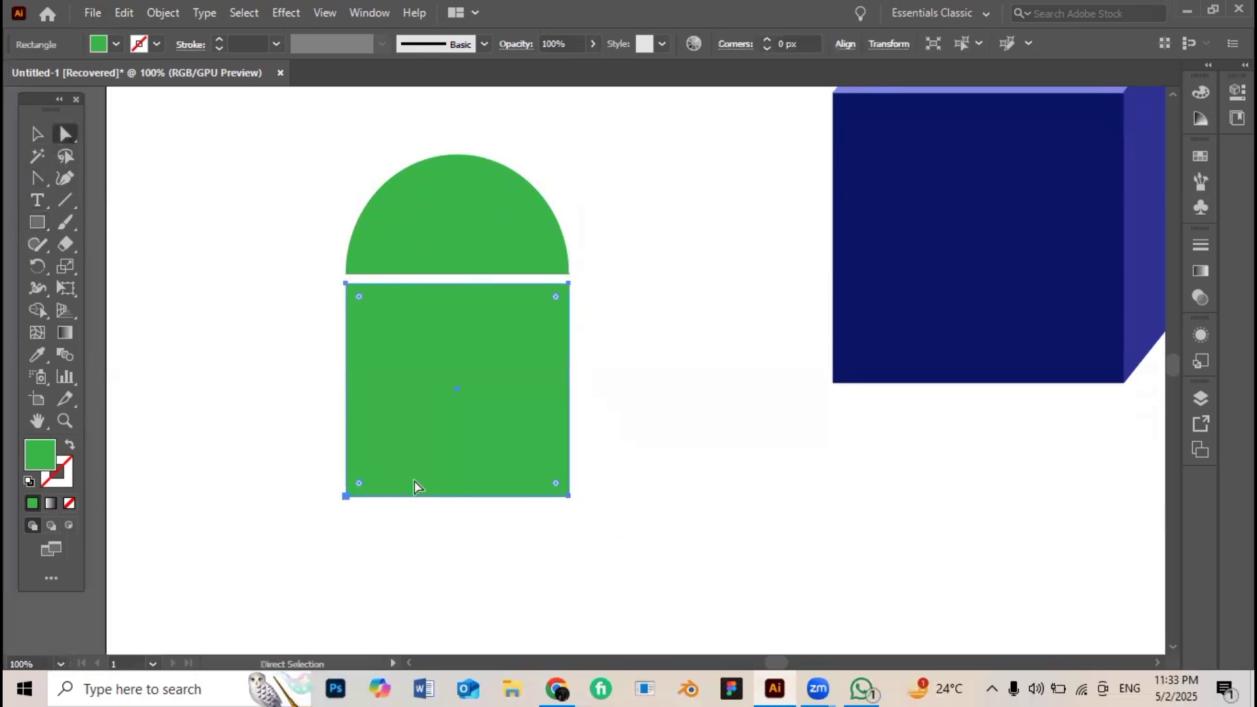
drag(320, 475, 617, 515)
drag(364, 477, 370, 459)
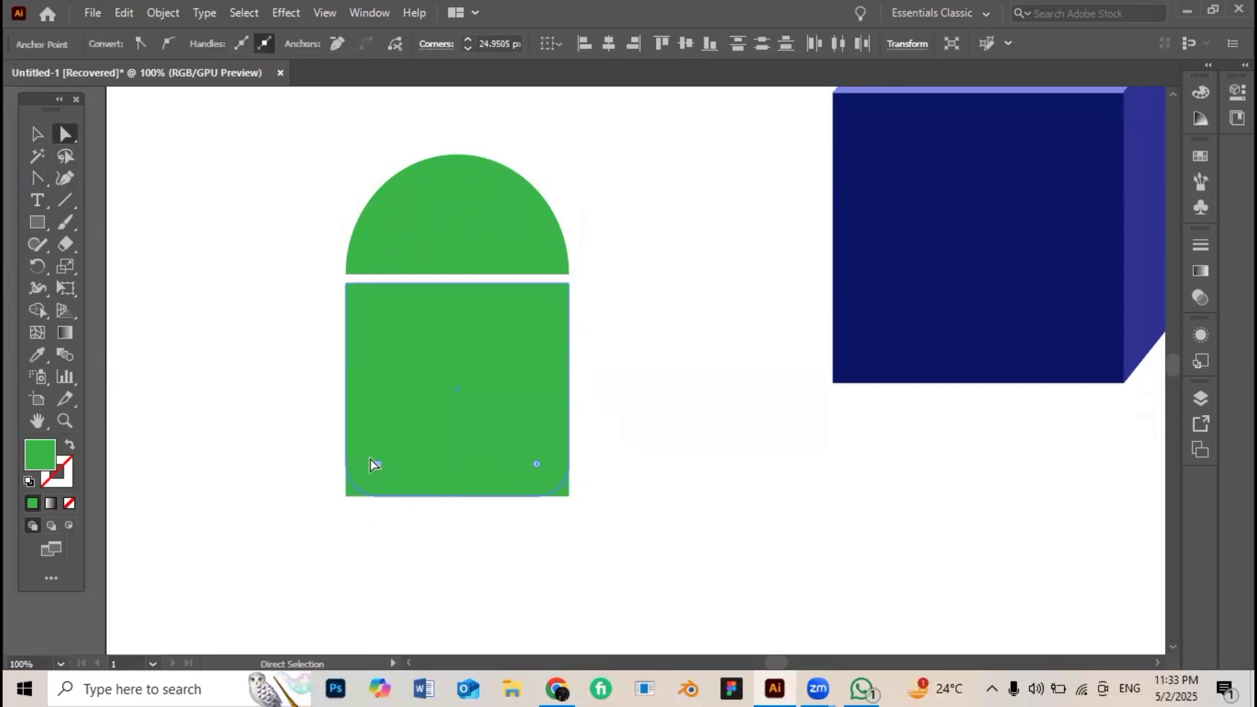
- Draw a narrow vertical green rectangle as an arm along the body's left side and nudge it closer to the body
click(37, 220)
drag(308, 305, 328, 467)
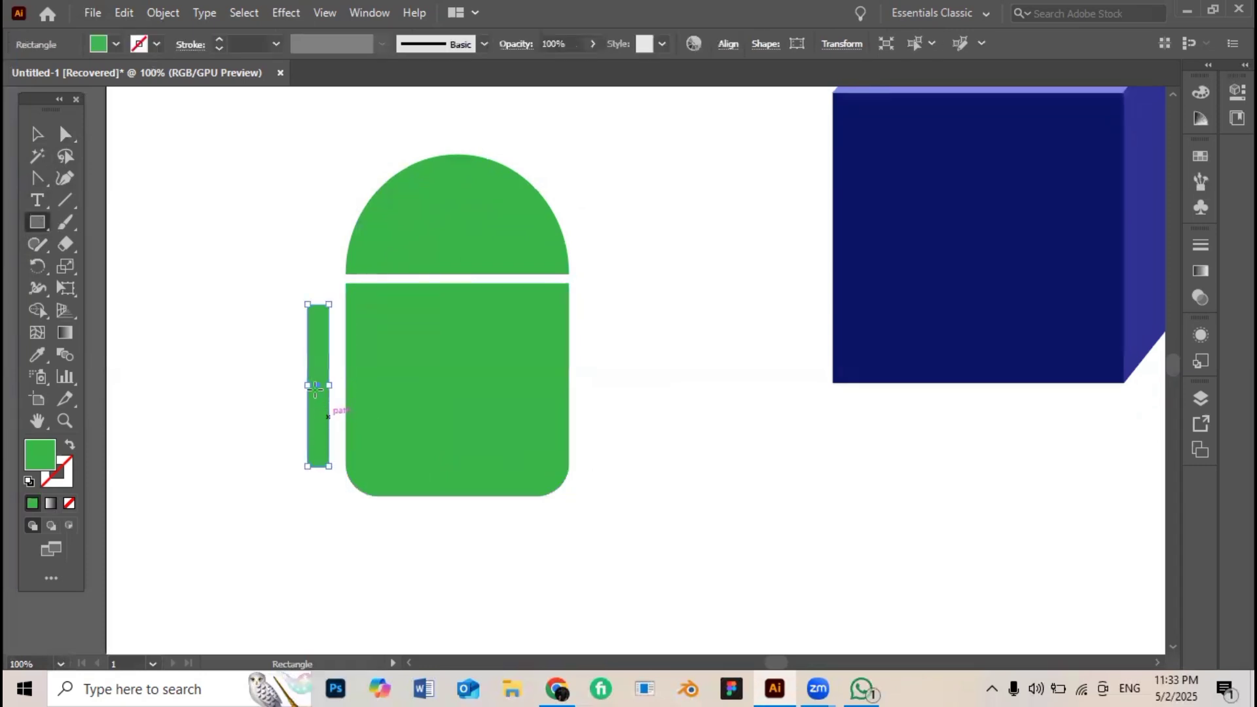
drag(313, 382, 321, 395)
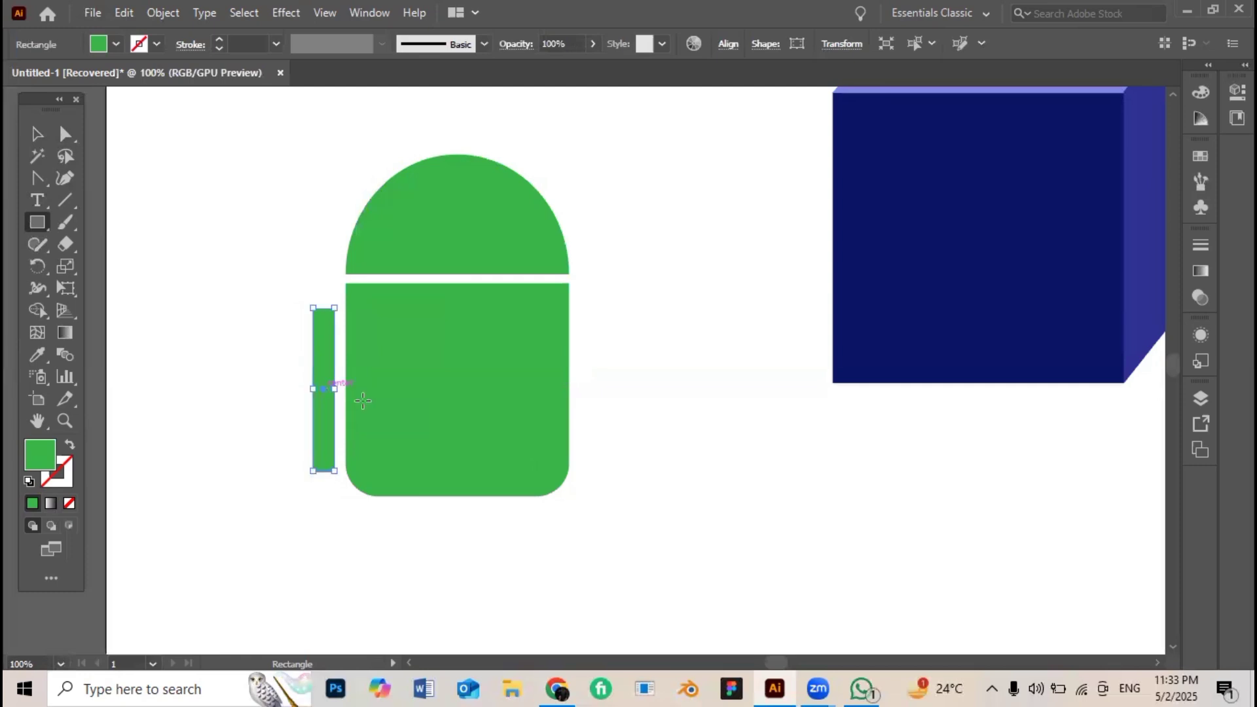
click(38, 135)
click(157, 207)
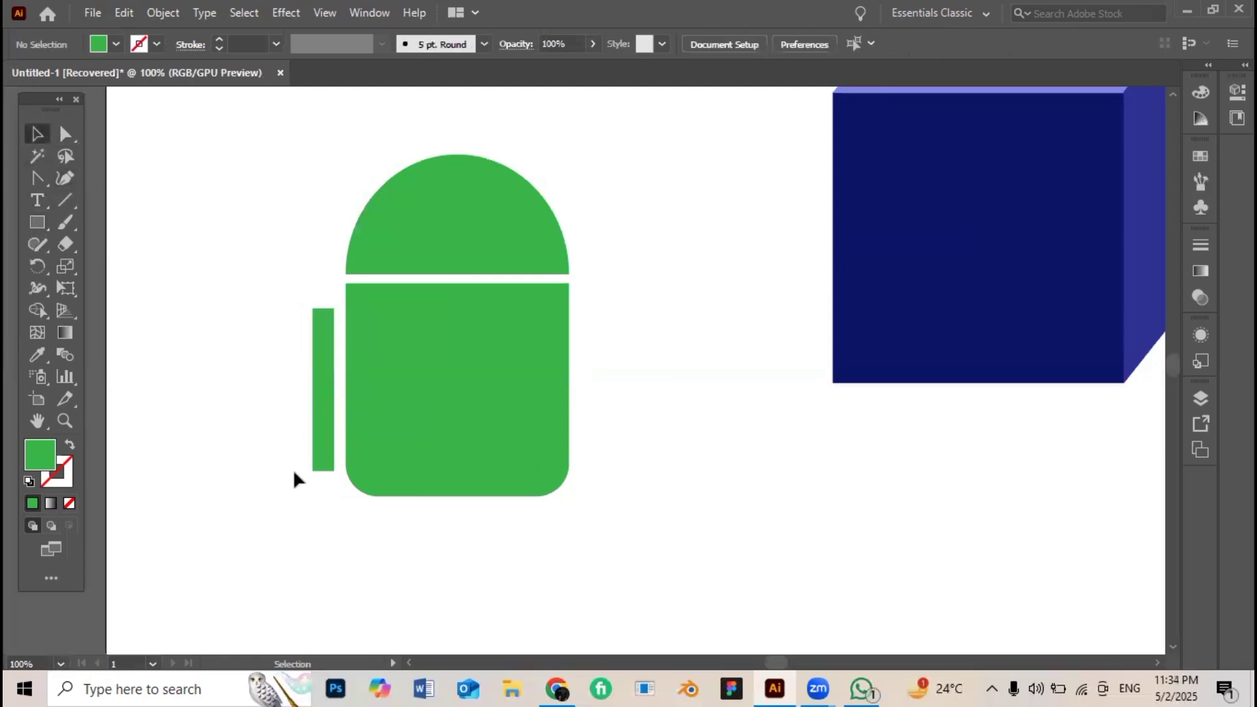
- Fully round the corners of the narrow arm rectangle to give it semicircular ends
scroll(289, 468, up, 3)
click(373, 451)
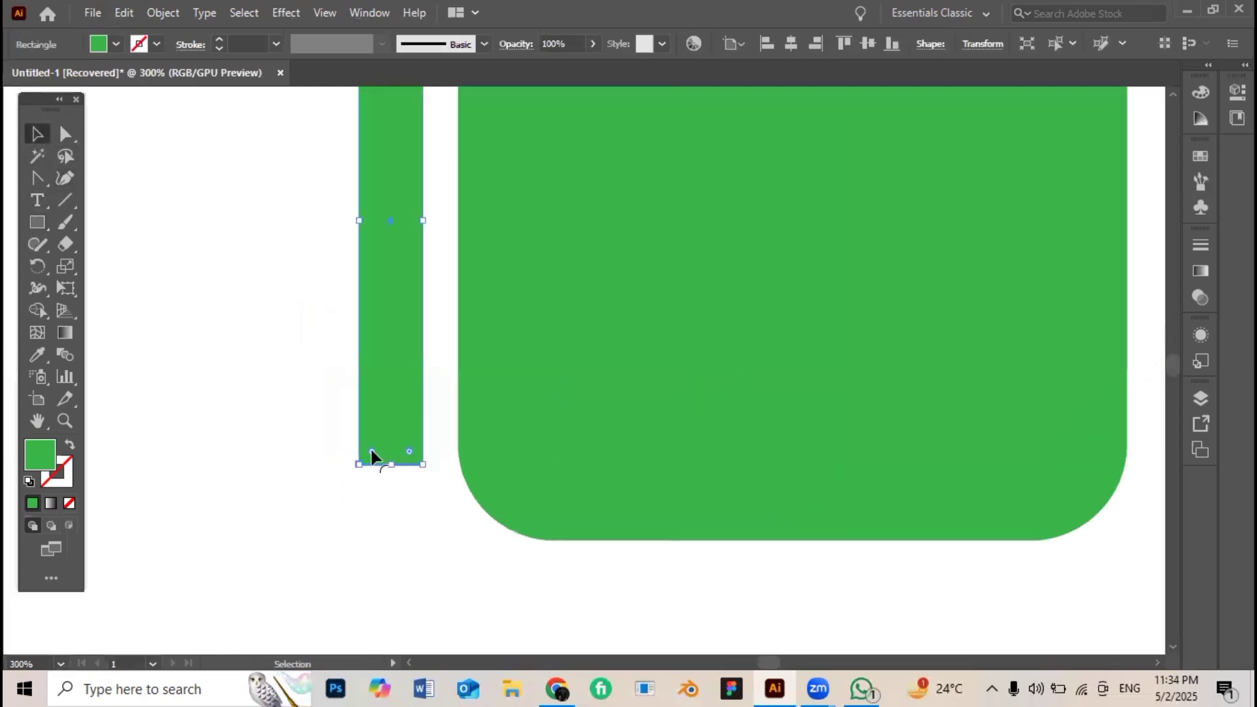
drag(371, 455, 390, 225)
click(294, 325)
scroll(295, 325, down, 3)
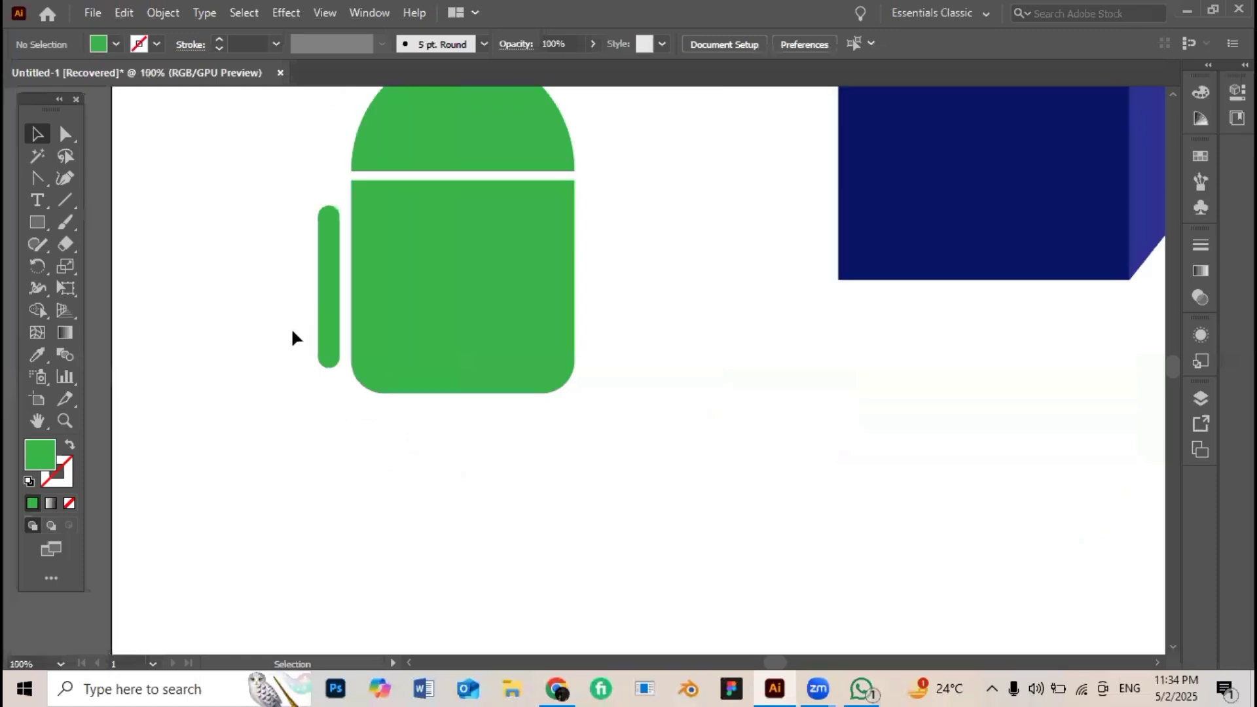
- Move the rounded arm slightly closer to the body and shorten it a little at its lower end
scroll(292, 337, up, 2)
click(349, 373)
drag(345, 384, 340, 384)
drag(350, 303, 347, 266)
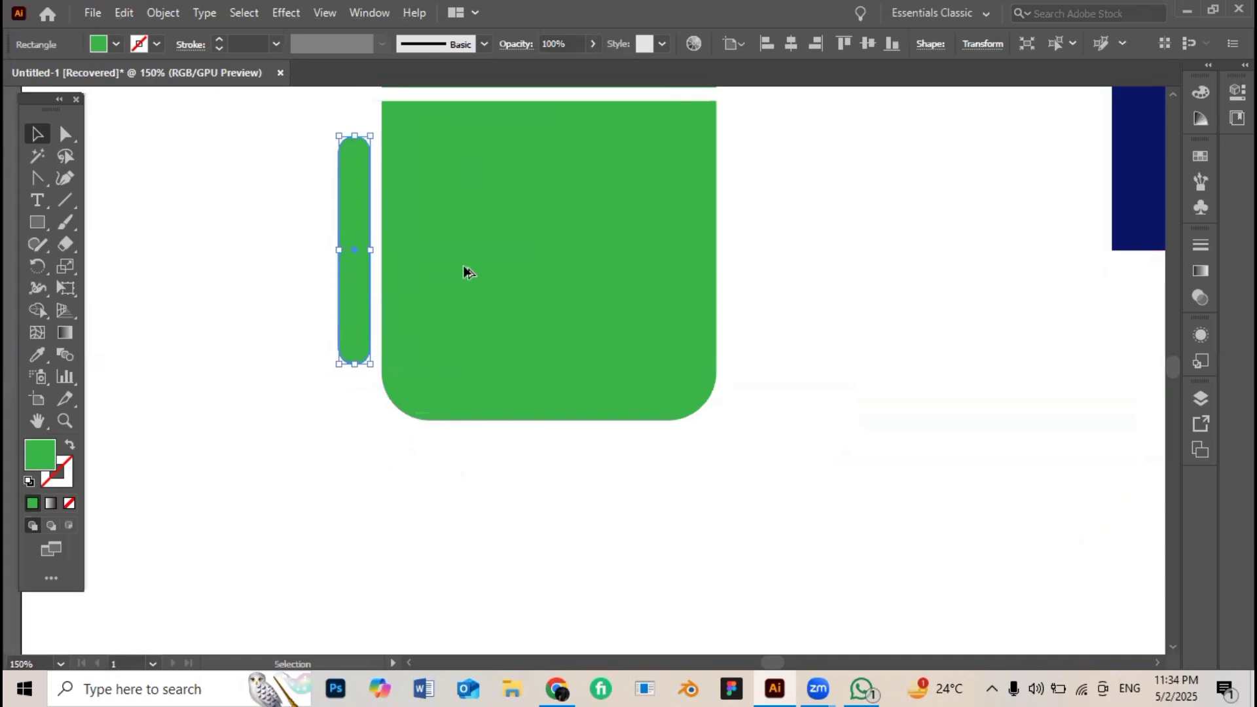
- Copy the arm to the opposite side of the body, leaving an equal gap of about 6 px
drag(467, 271, 740, 266)
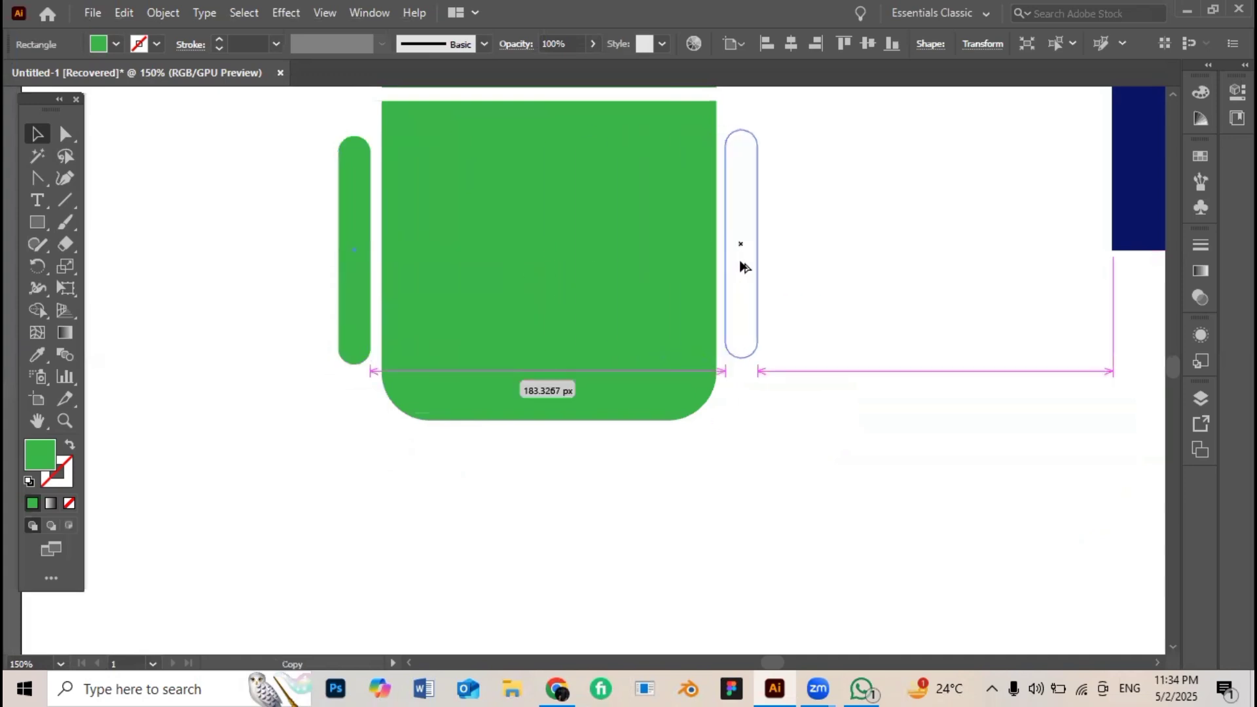
drag(743, 266, 745, 267)
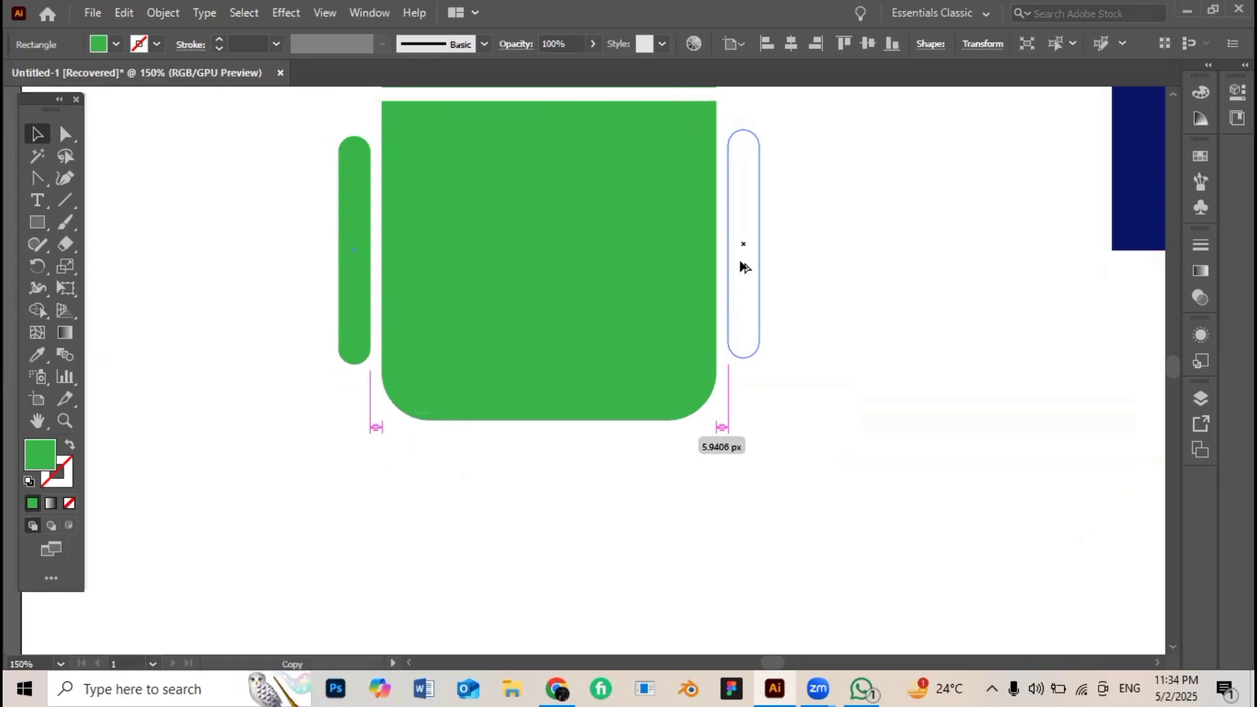
drag(739, 262, 740, 262)
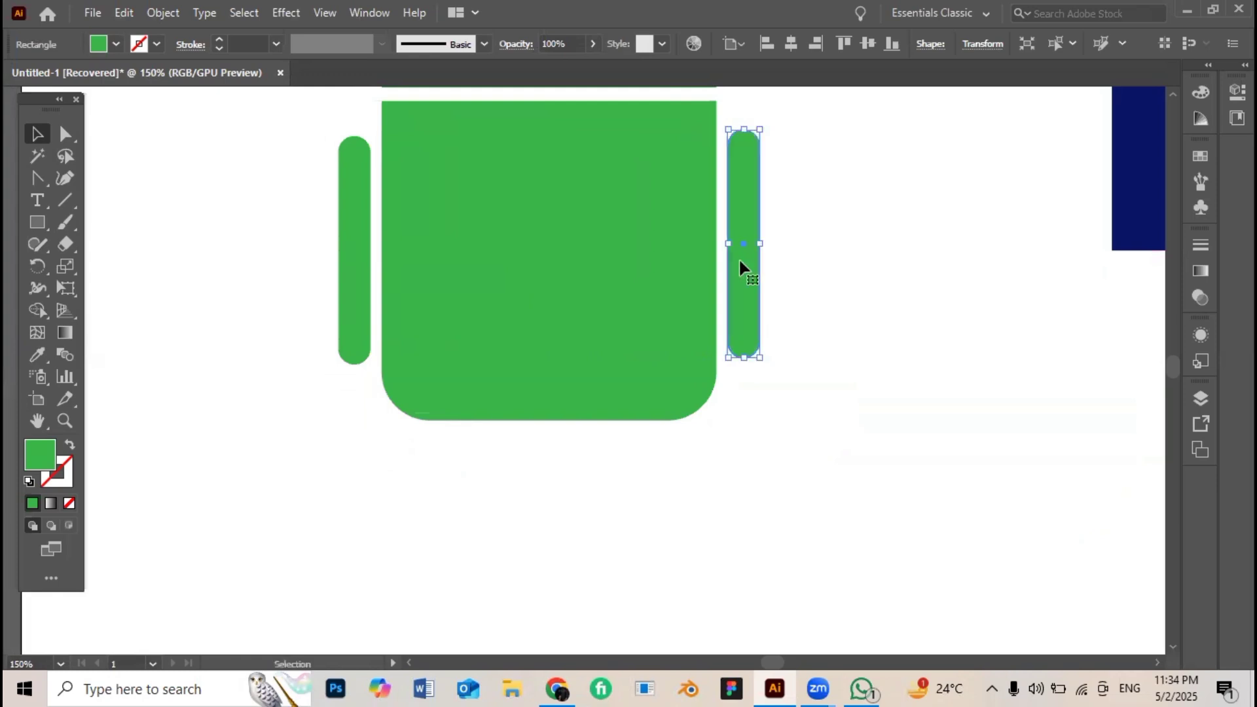
click(771, 284)
- Draw a short vertical green rectangle as a leg just below the body, left of its centre
scroll(732, 296, down, 1)
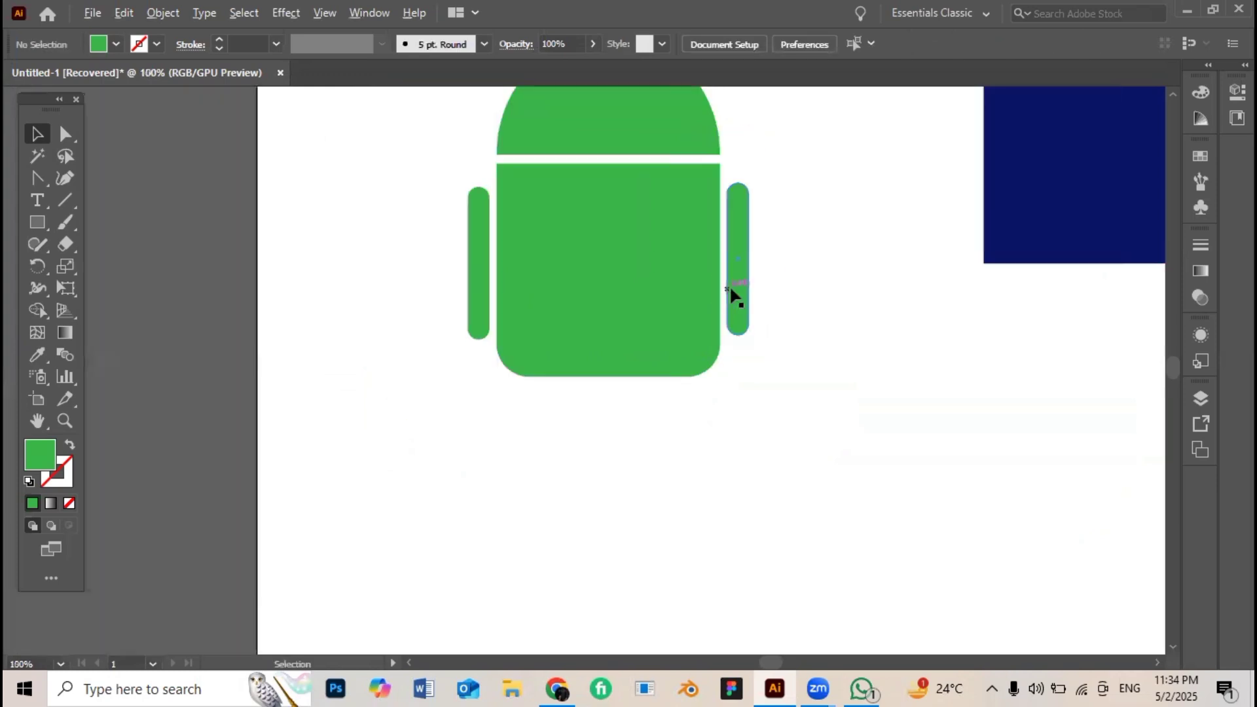
drag(805, 264, 775, 267)
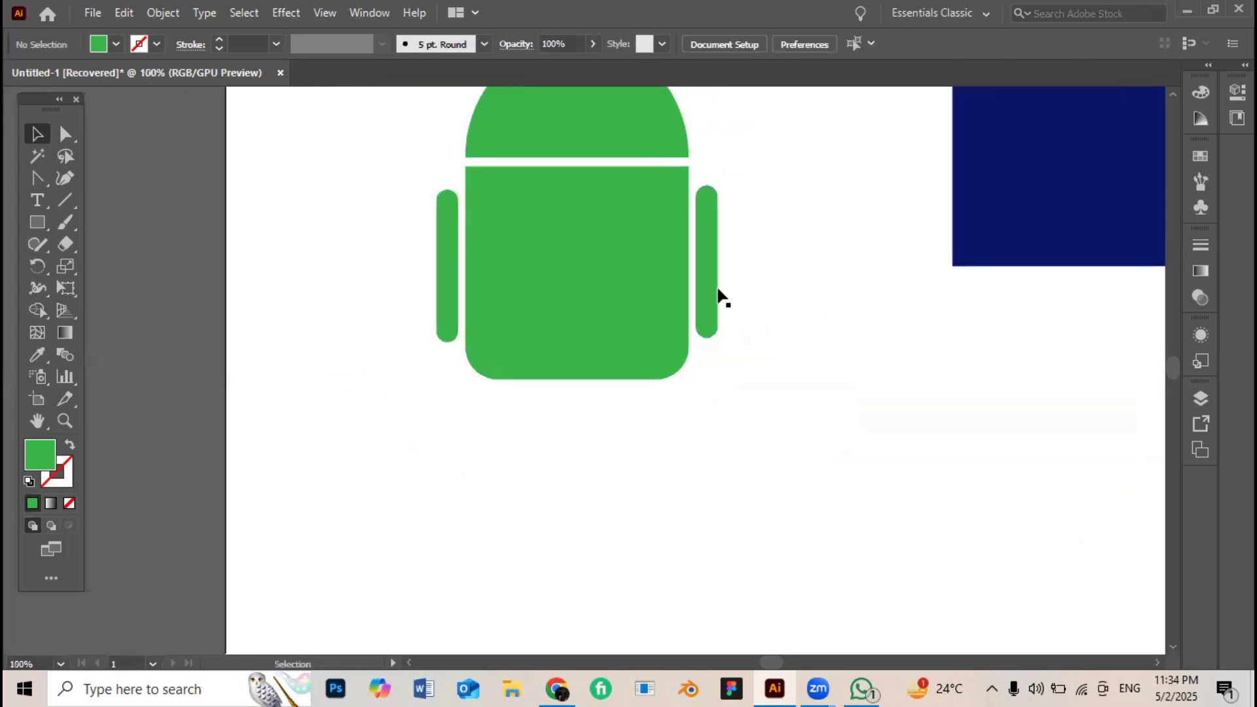
click(37, 221)
drag(521, 391, 555, 483)
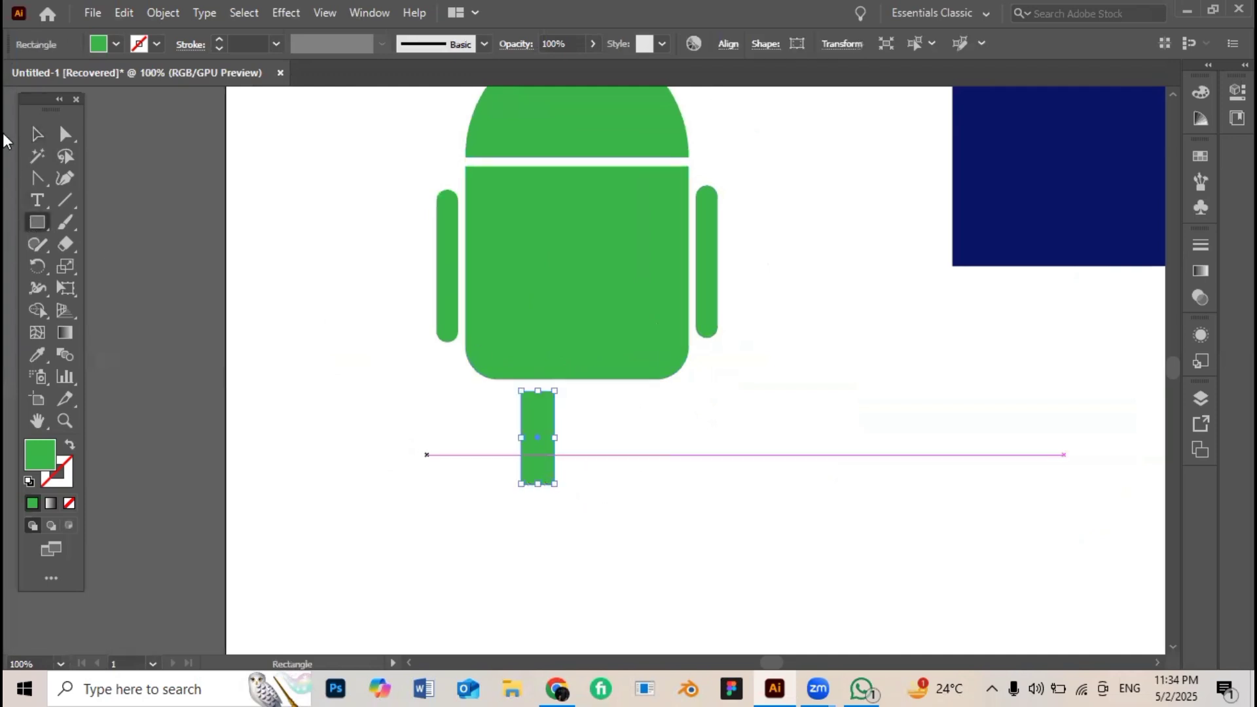
click(36, 134)
scroll(391, 471, up, 1)
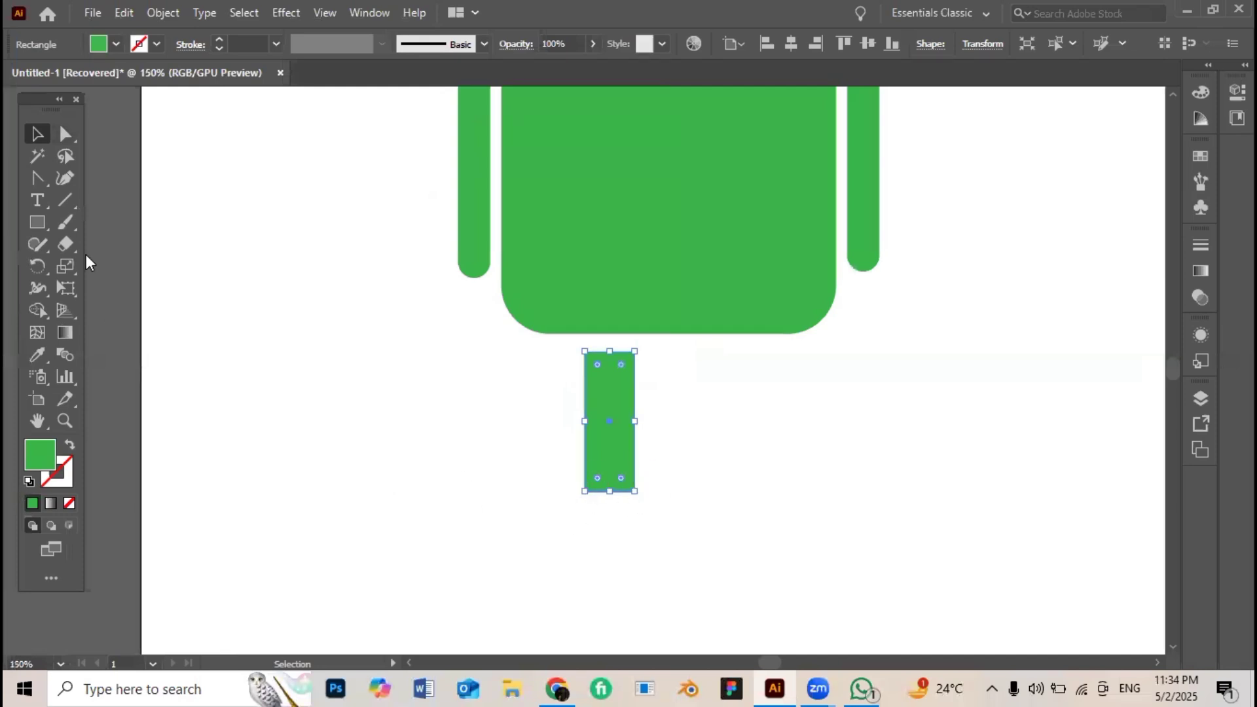
- Fully round the leg's two lower corners and place a copy of the leg beneath the body's right half
click(66, 141)
drag(565, 464, 686, 515)
drag(597, 478, 592, 315)
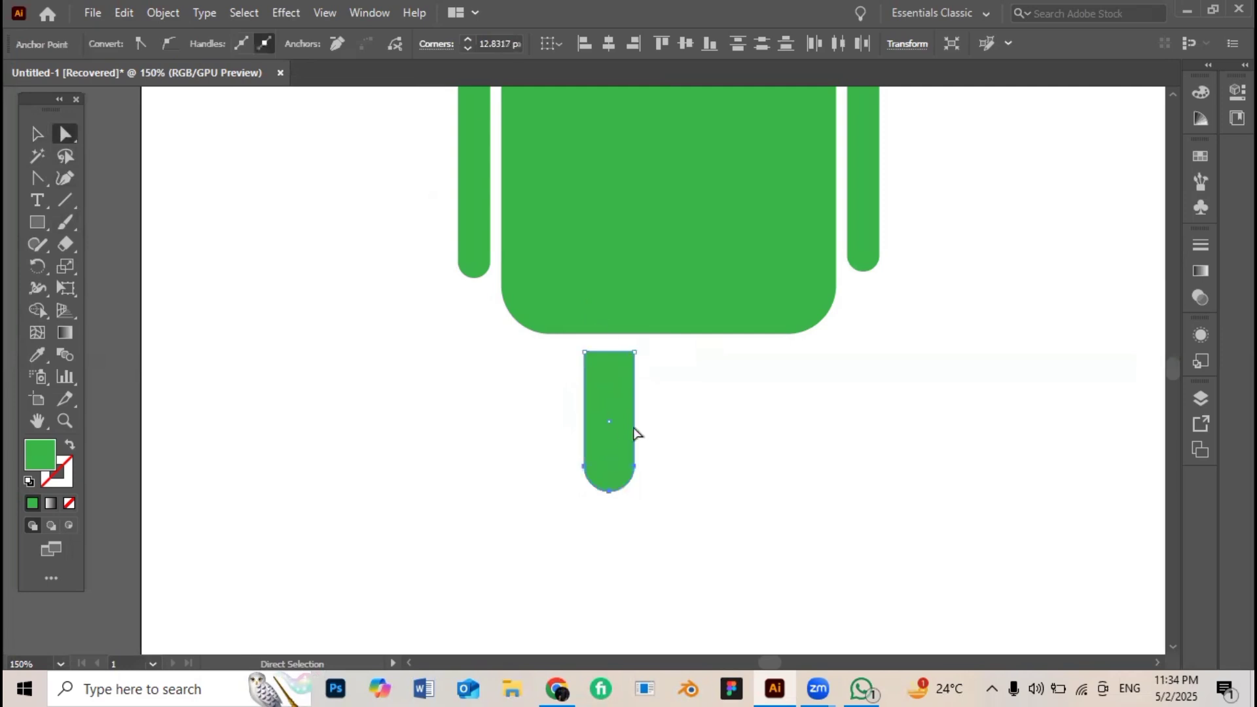
click(638, 430)
drag(605, 419, 654, 504)
scroll(779, 434, down, 2)
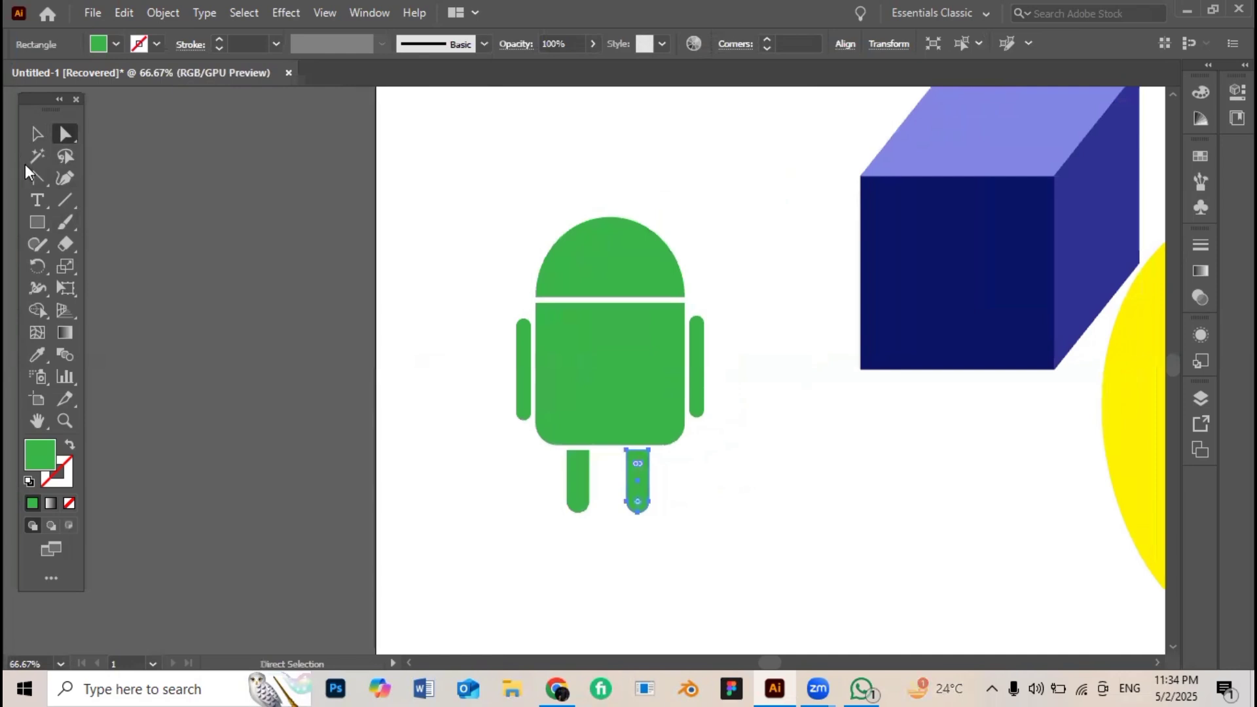
- Draw a thin vertical green rectangle beside the head as an antenna and tilt it so its lower end points toward the head
click(36, 222)
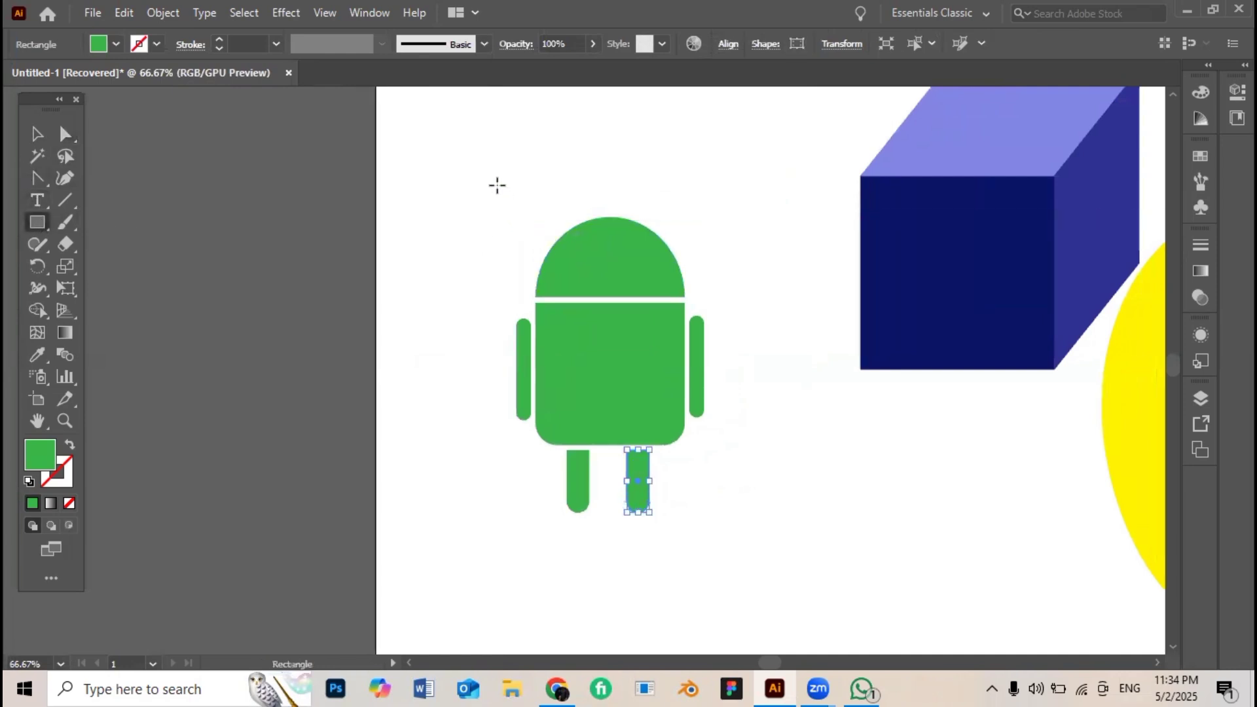
drag(484, 172, 488, 272)
key(v)
click(194, 180)
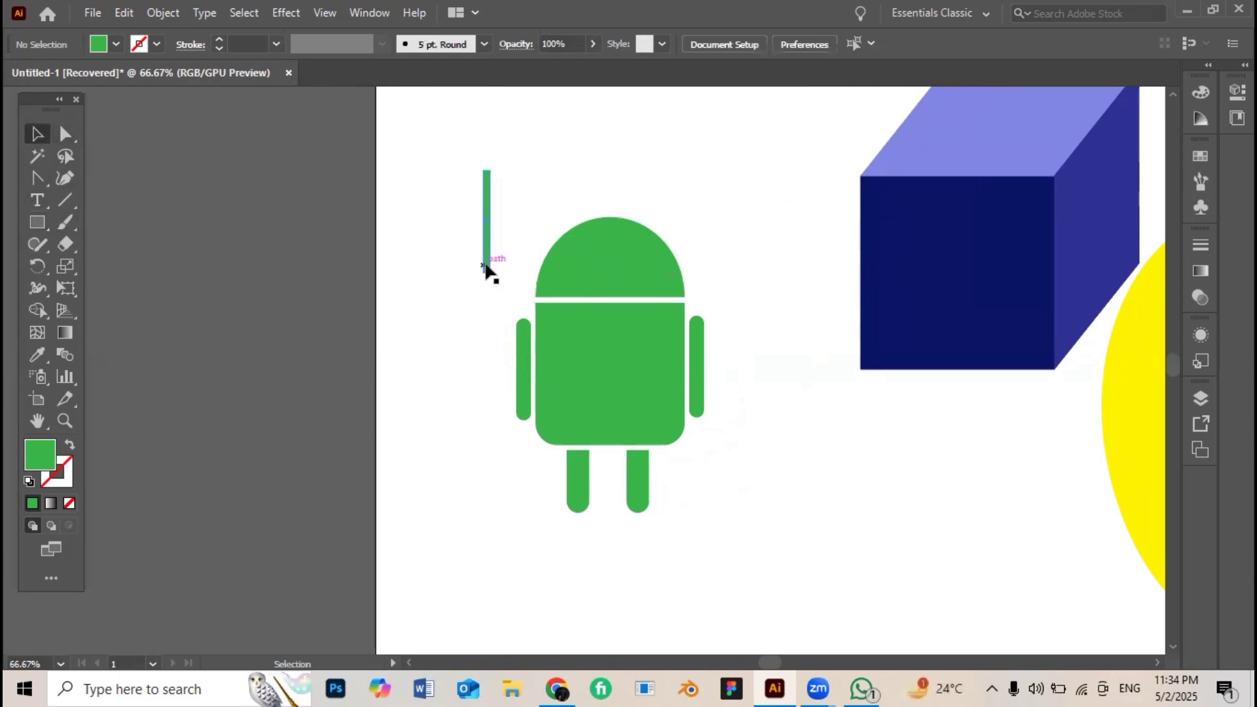
click(486, 268)
drag(489, 280, 497, 250)
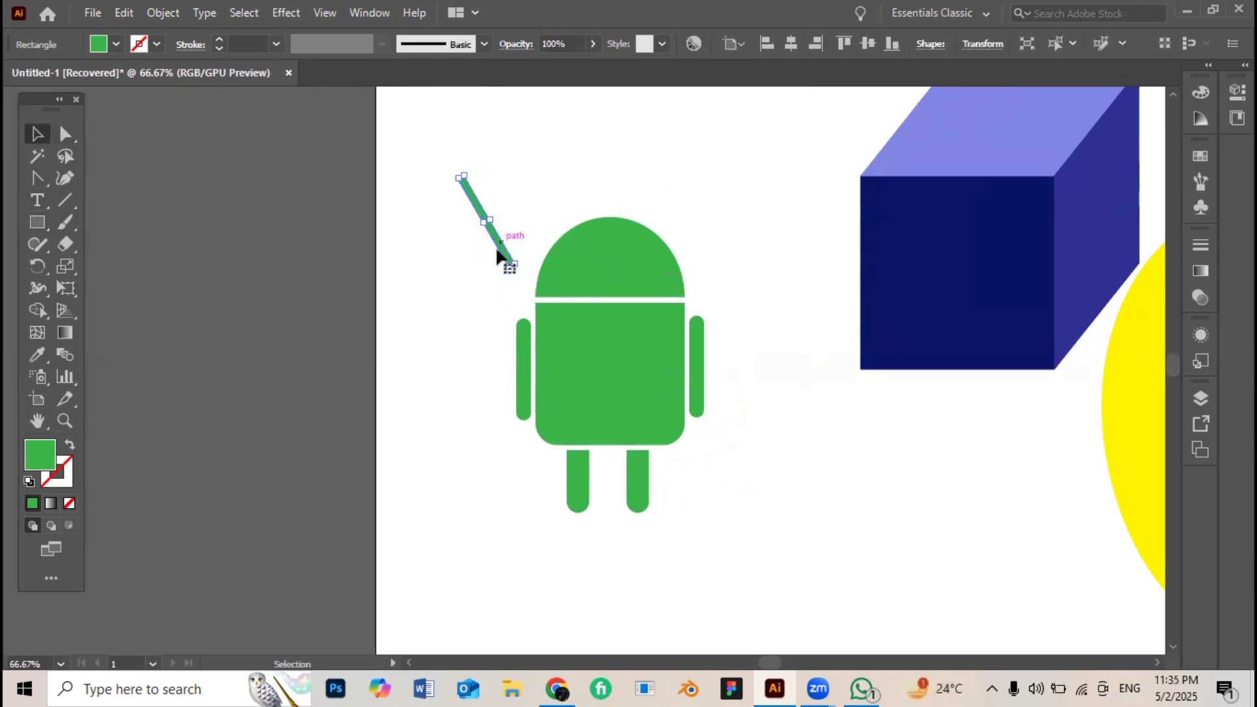
- Fully round the antenna's corners with a radius of about 3.74 px
scroll(475, 286, up, 3)
scroll(484, 280, down, 3)
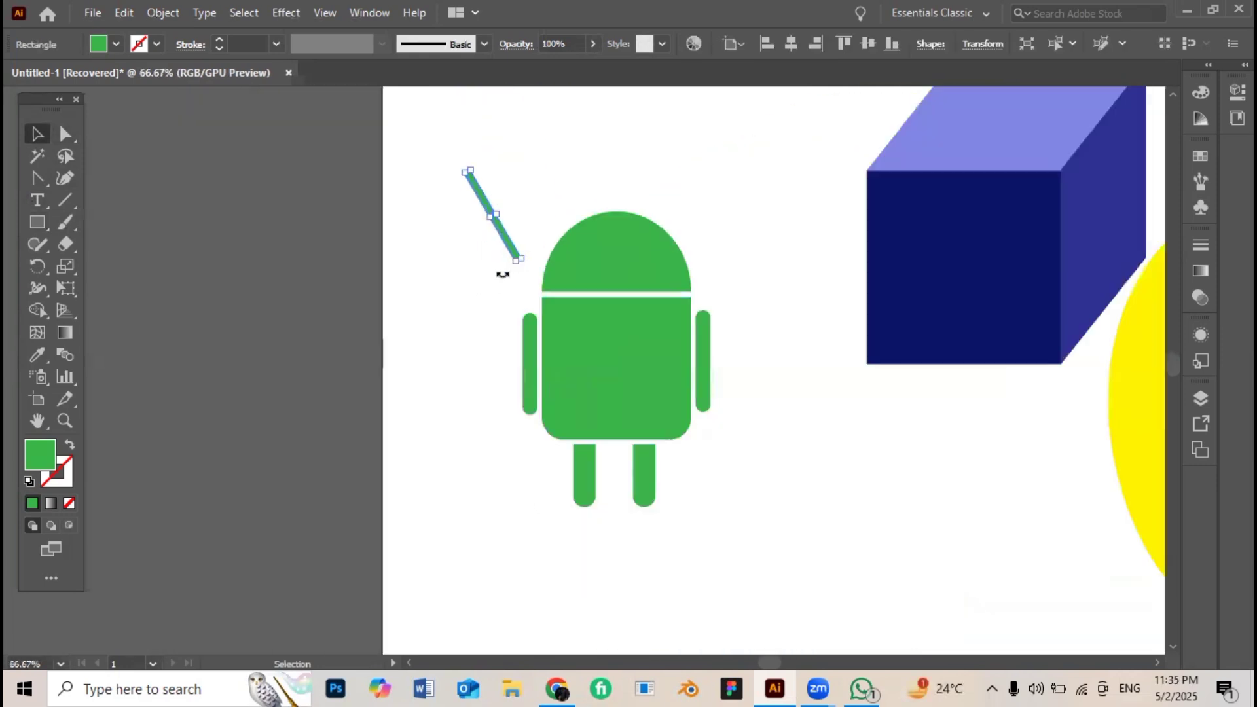
scroll(493, 281, up, 2)
drag(504, 221, 491, 342)
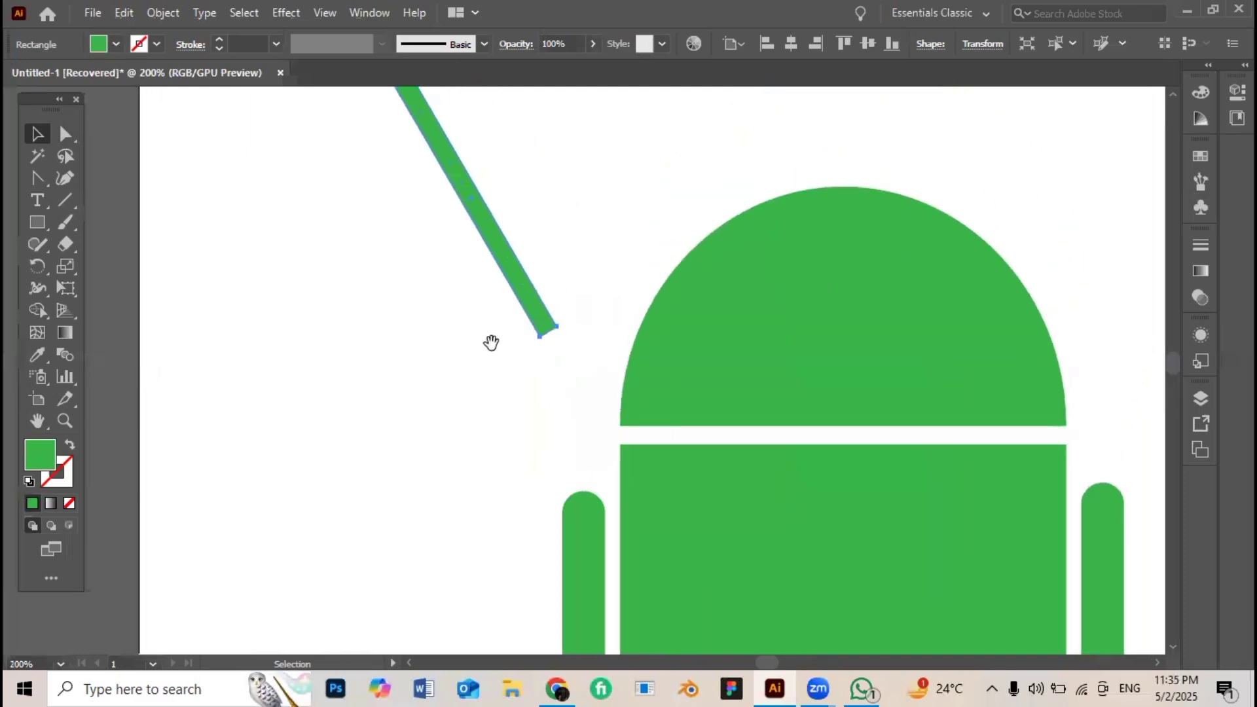
scroll(491, 342, up, 3)
drag(638, 322, 446, 252)
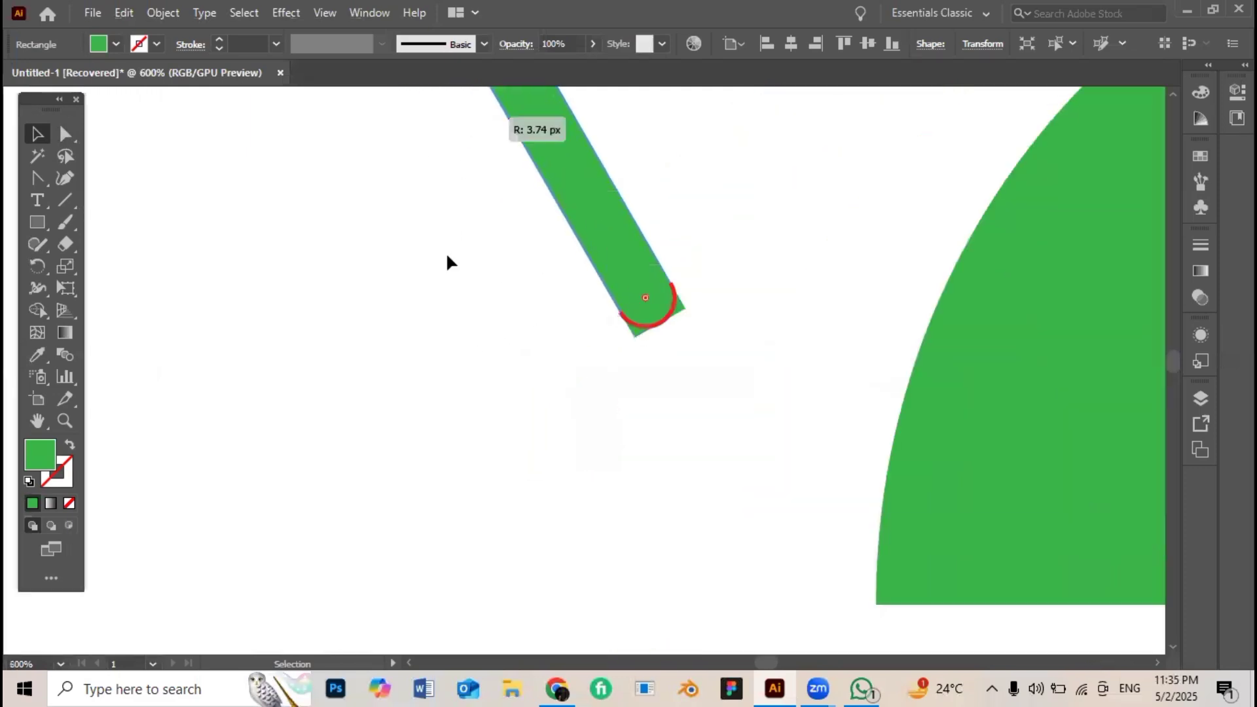
click(457, 281)
- Move the tilted antenna onto the upper left of the robot's head so its lower end overlaps the dome
scroll(458, 280, down, 3)
scroll(486, 281, down, 2)
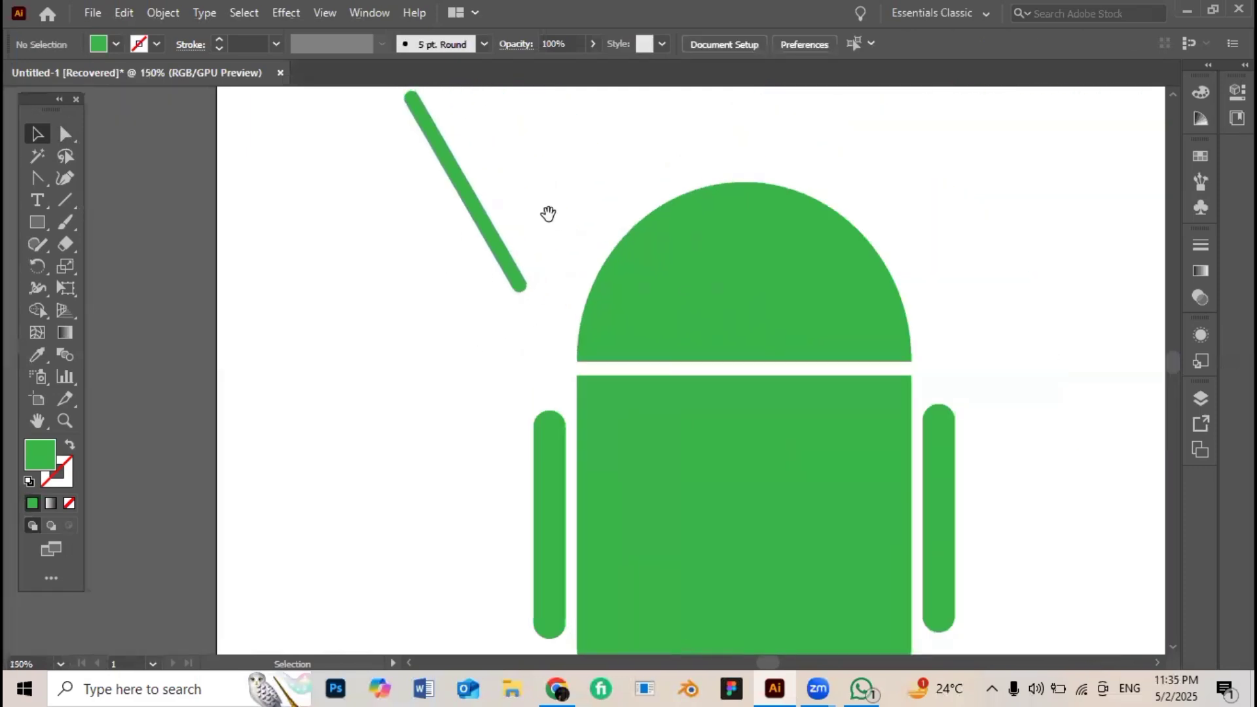
drag(476, 317, 627, 290)
scroll(627, 290, down, 2)
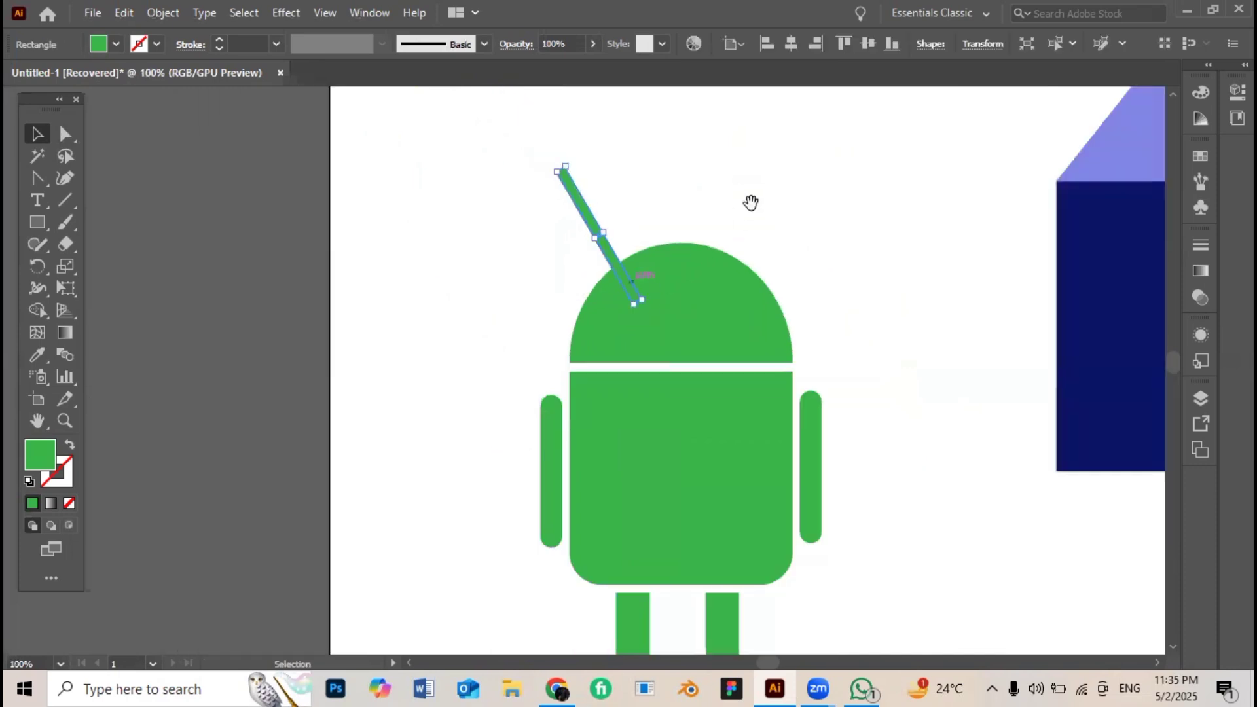
scroll(749, 202, right, 2)
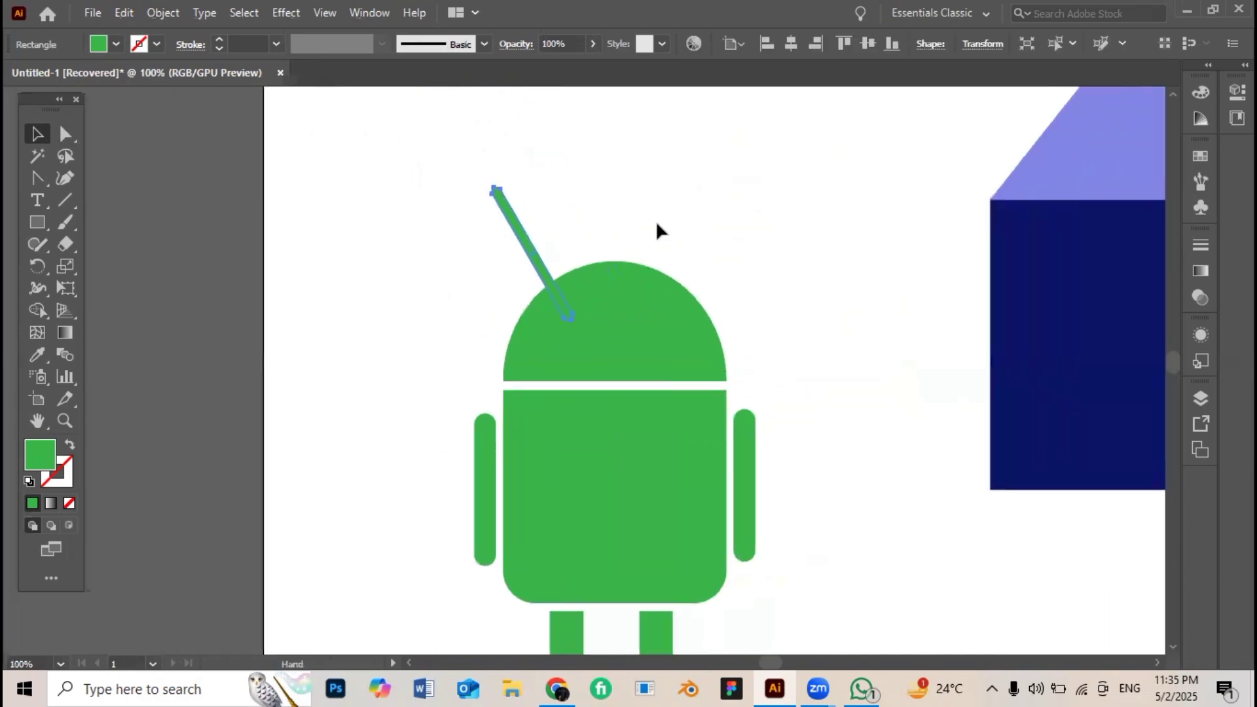
drag(540, 268, 540, 261)
click(578, 233)
click(548, 269)
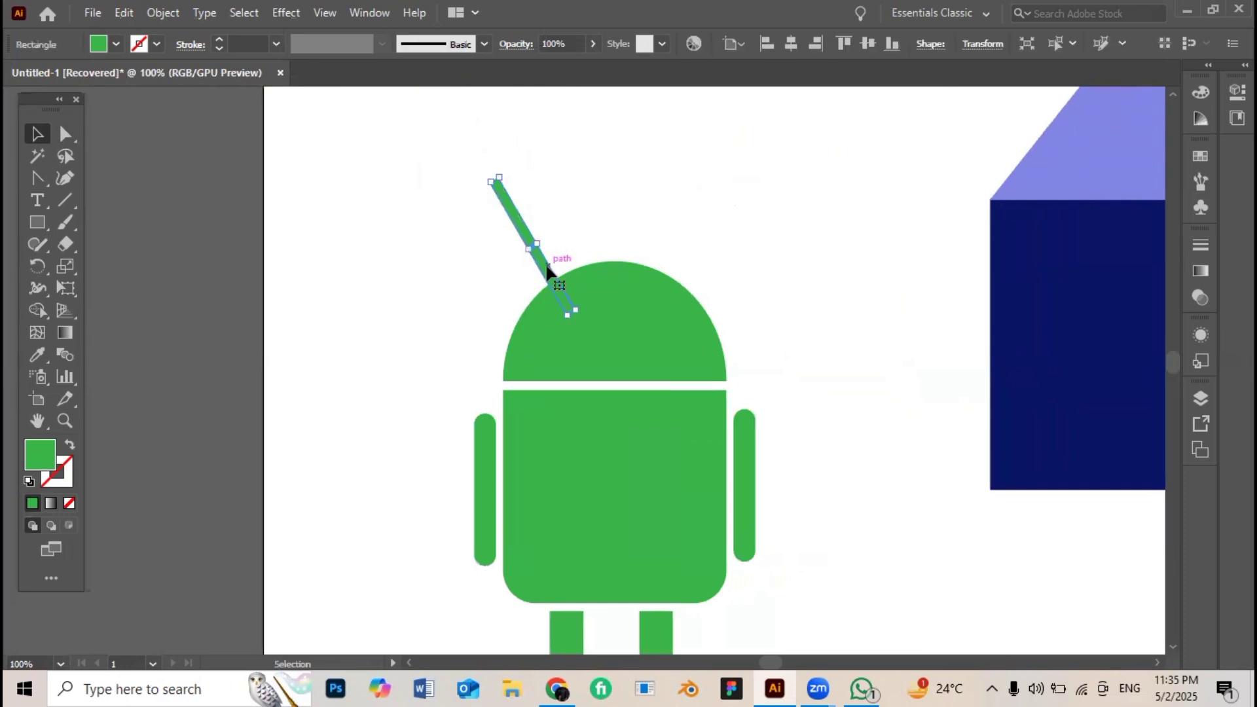
right_click(546, 267)
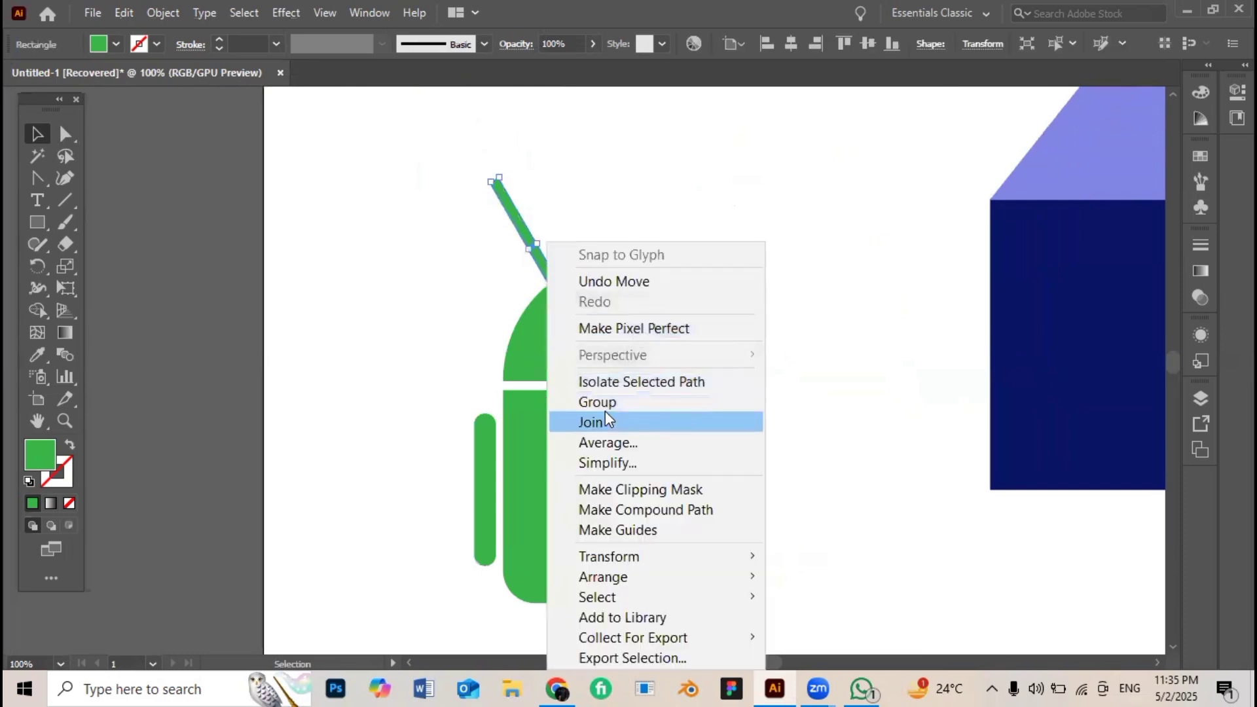
click(587, 242)
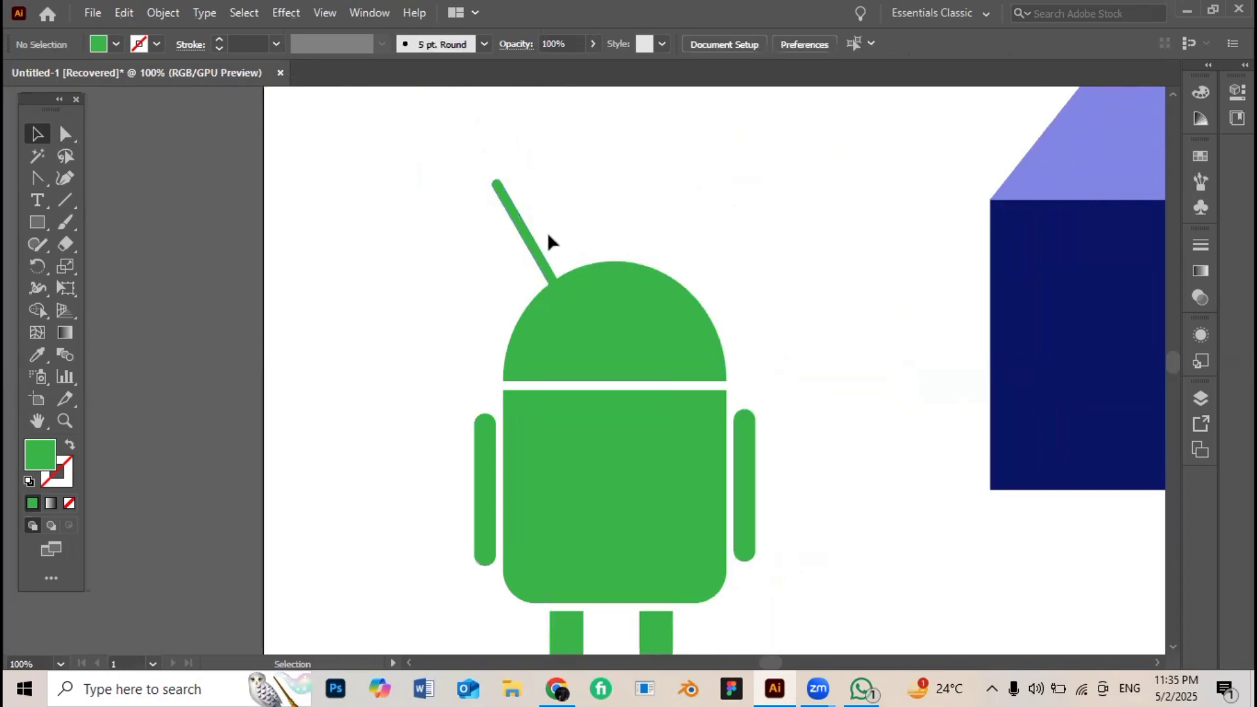
drag(540, 247, 653, 279)
click(567, 258)
key(ctrl+z)
click(543, 283)
key(Delete)
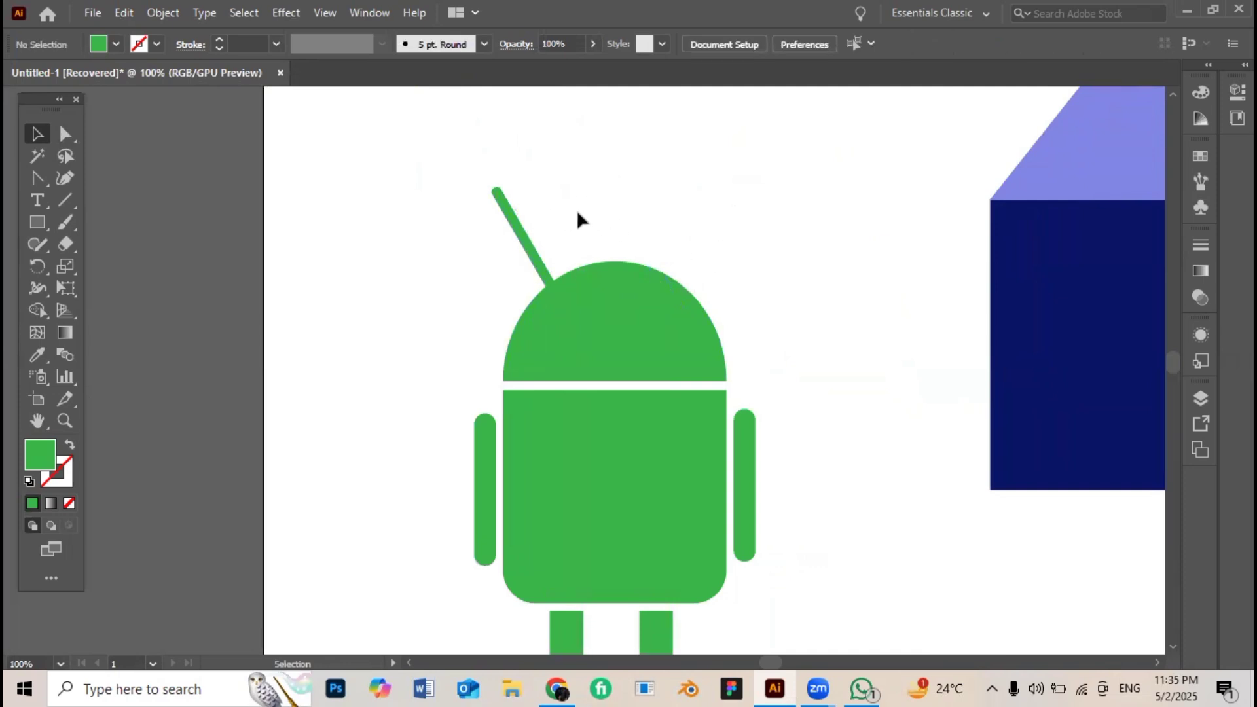
- Create a mirrored copy of the antenna by reflecting it across the vertical axis
click(530, 252)
scroll(580, 235, up, 1)
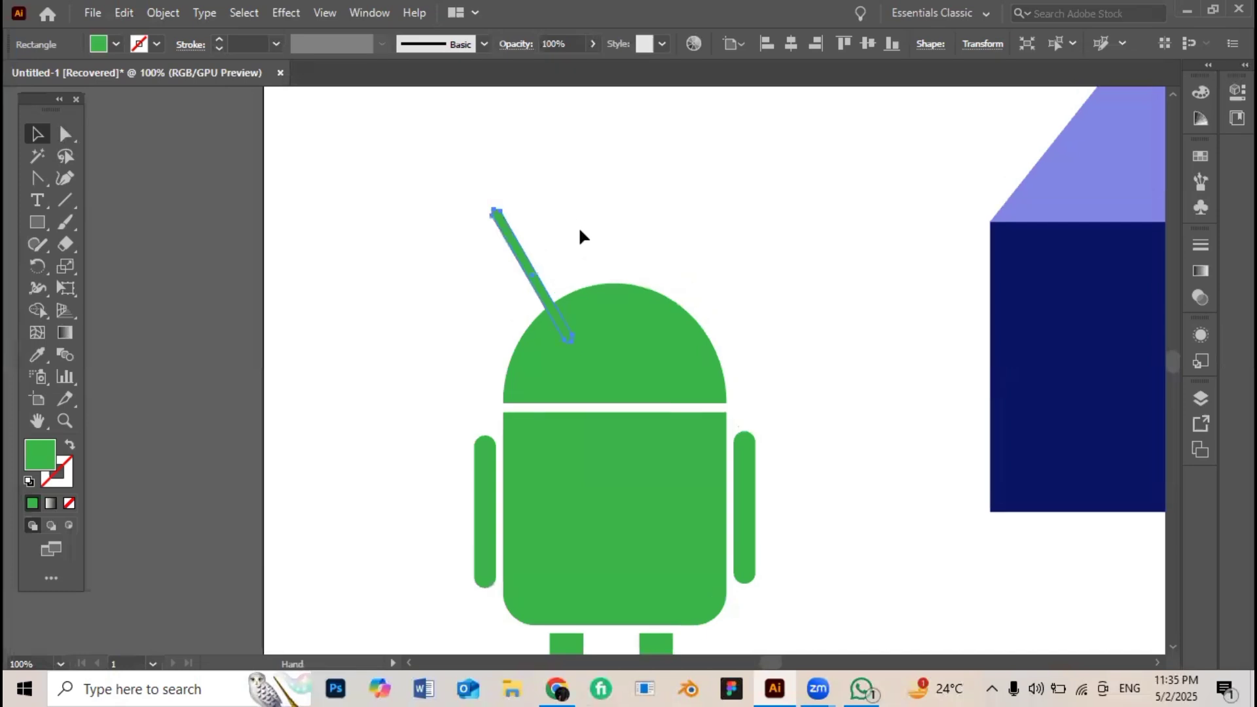
right_click(534, 277)
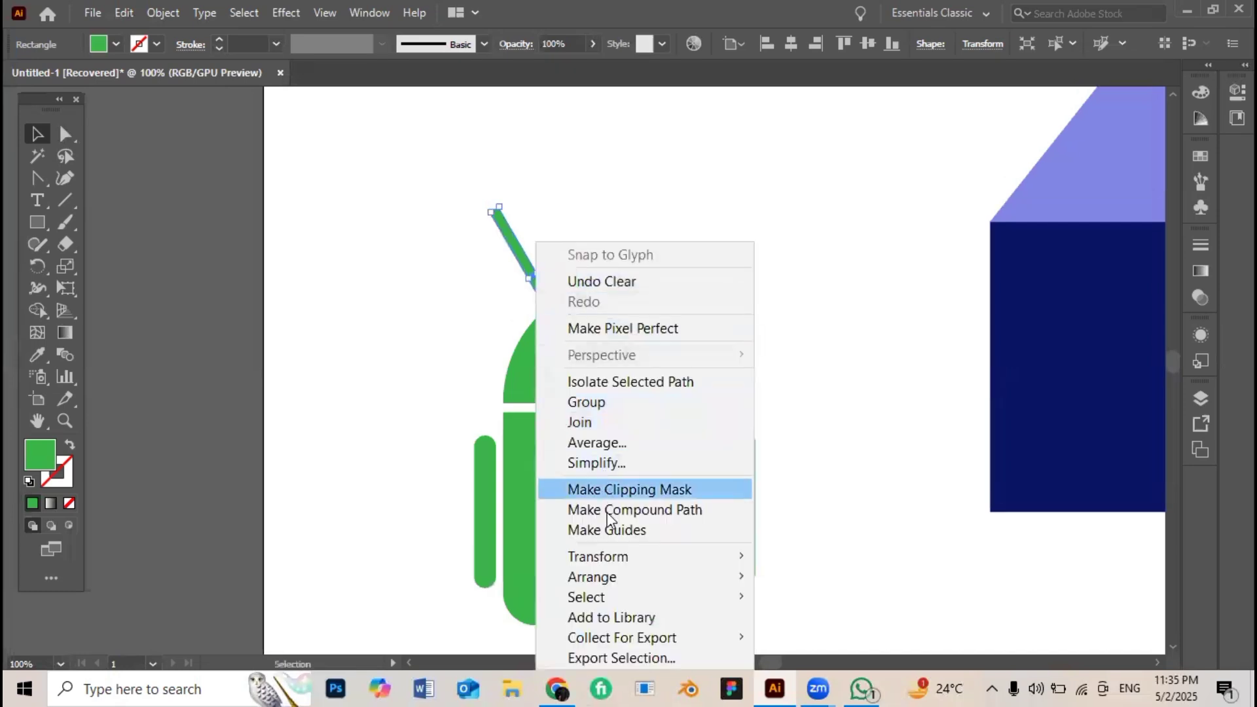
mouse_move(610, 556)
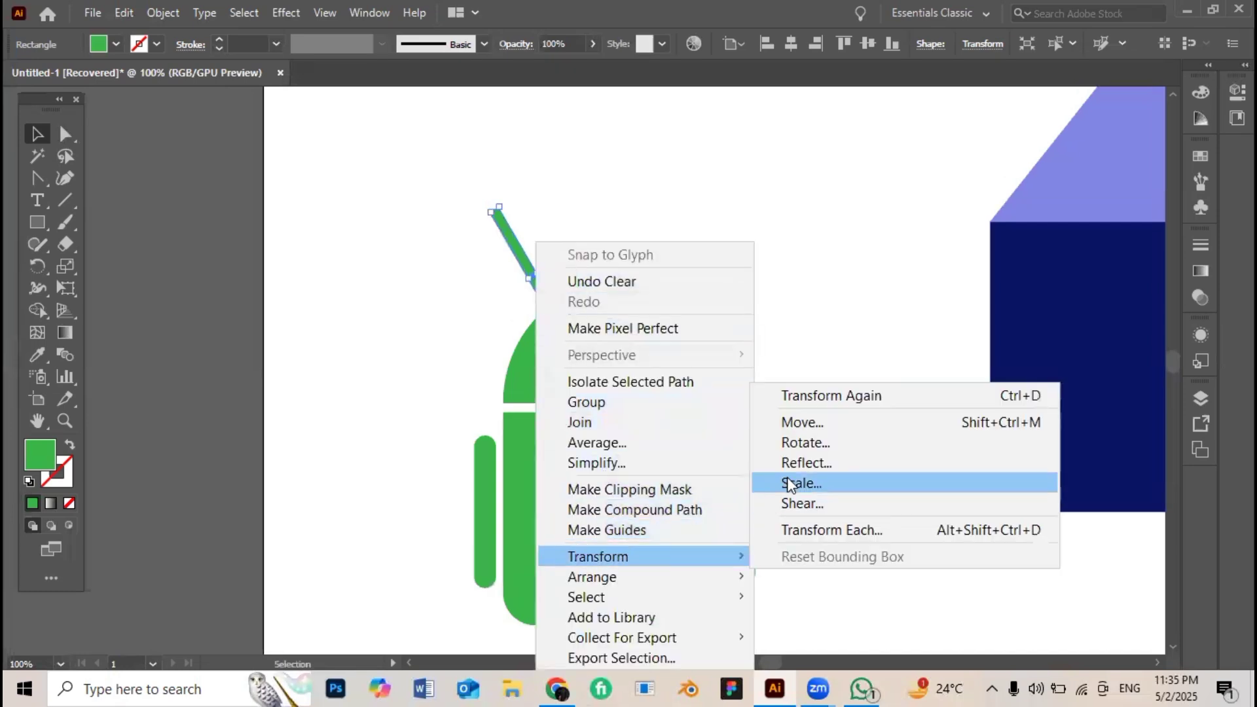
click(796, 461)
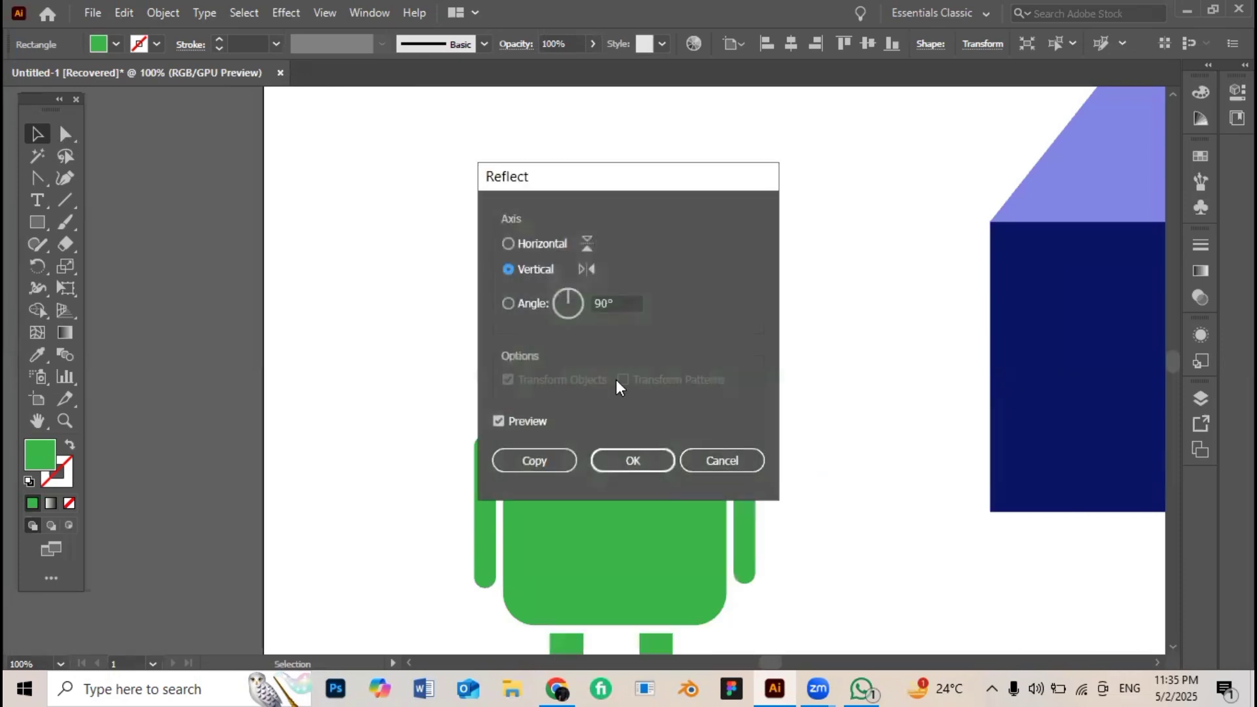
drag(600, 179, 807, 157)
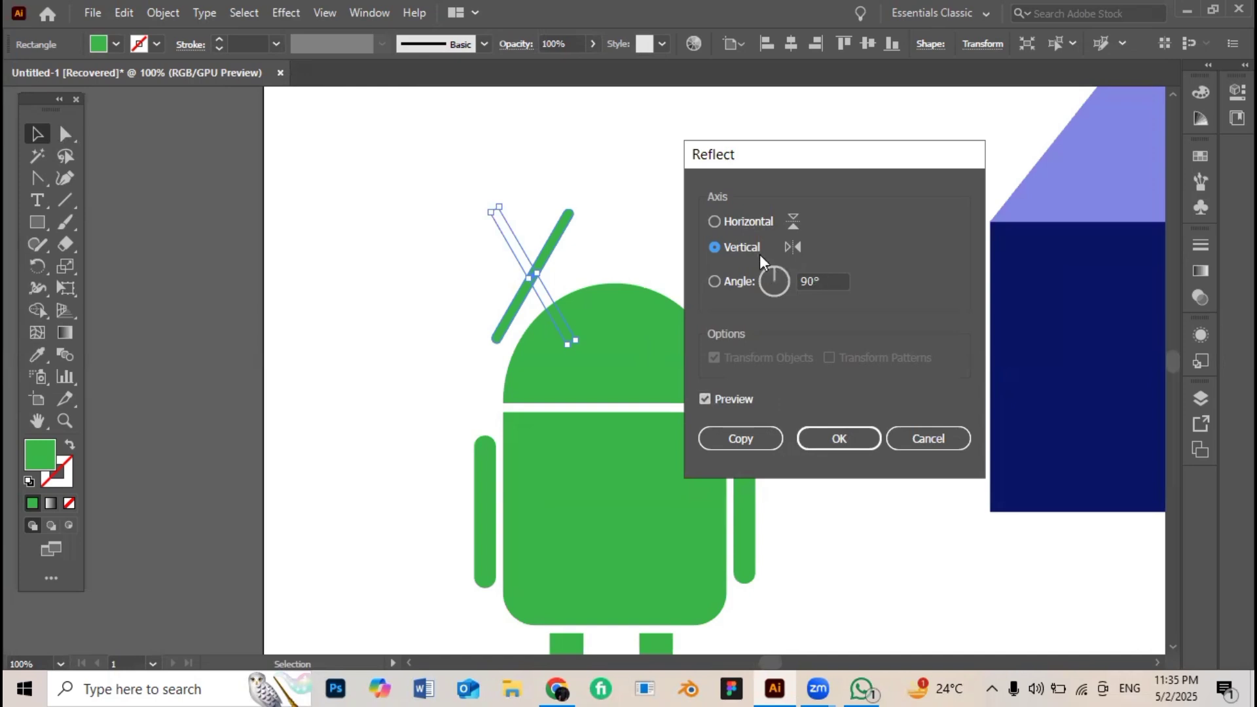
click(745, 437)
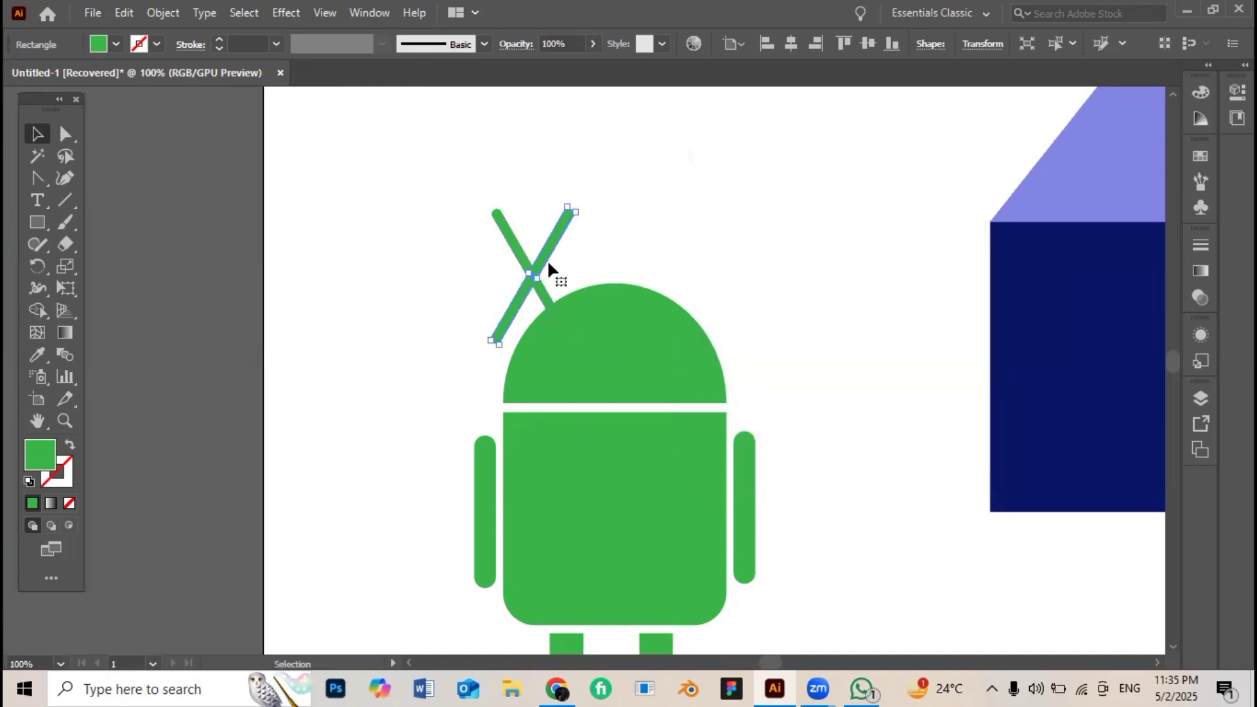
- Move the mirrored antenna to the head's right side and shift the left antenna slightly inward and up to balance the pair
drag(549, 257, 707, 264)
click(712, 274)
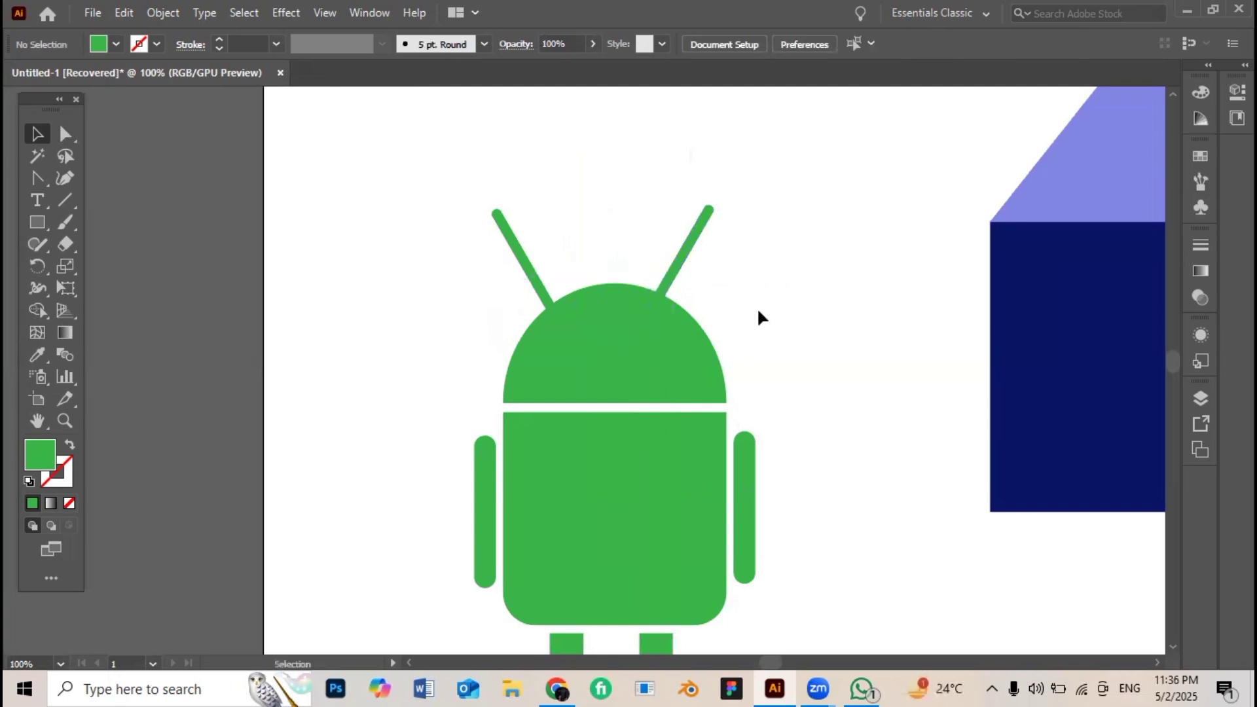
drag(534, 287, 541, 281)
click(732, 296)
scroll(731, 296, down, 2)
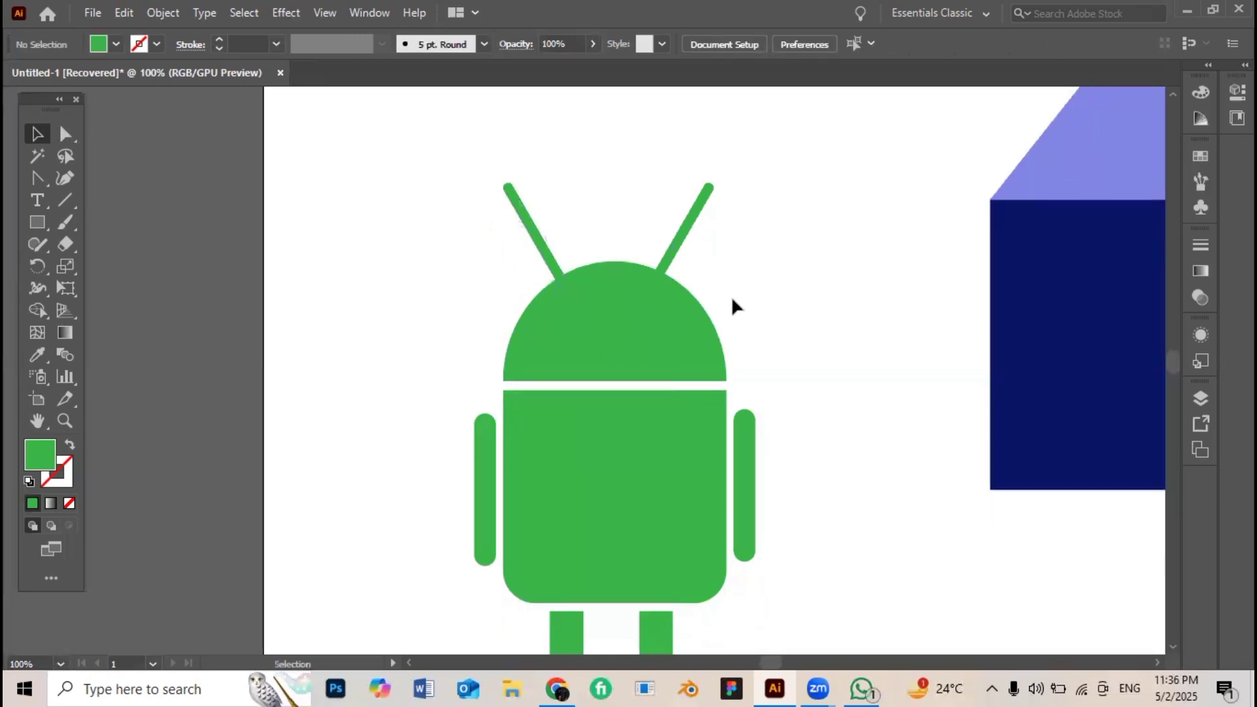
- Draw a small circle on the left half of the head as an eye and fill it white
drag(37, 220, 100, 266)
drag(567, 269, 607, 308)
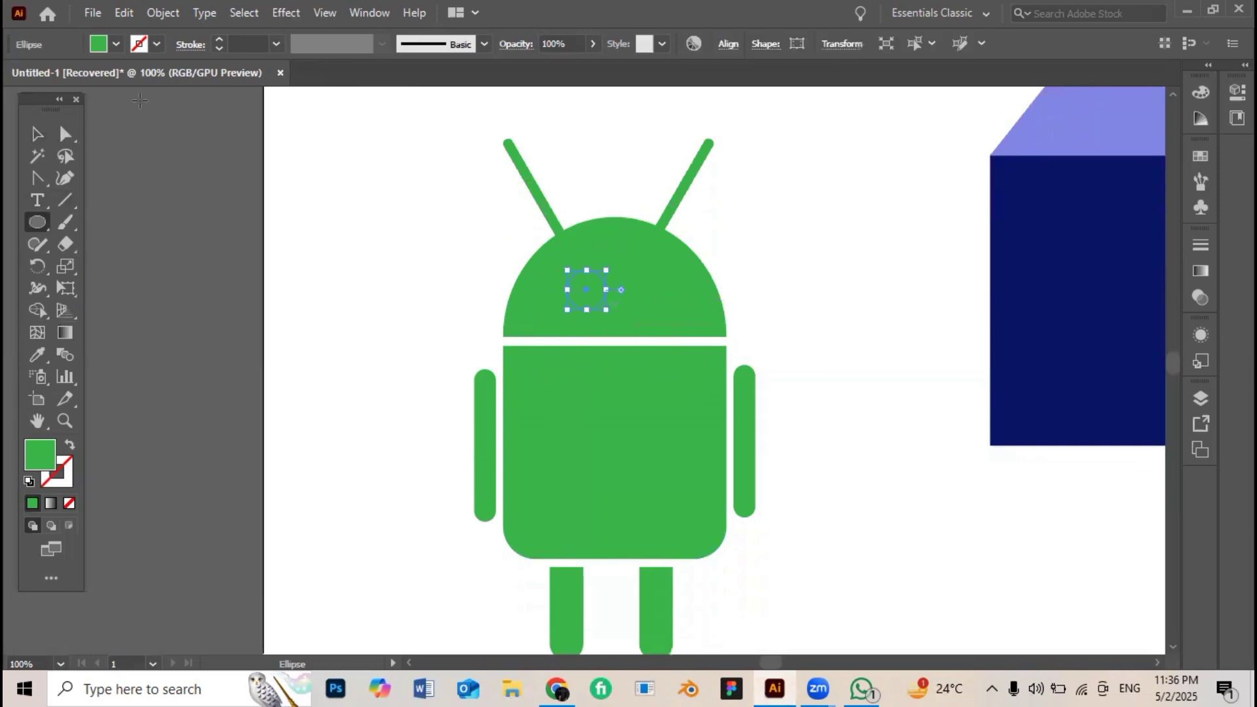
click(116, 44)
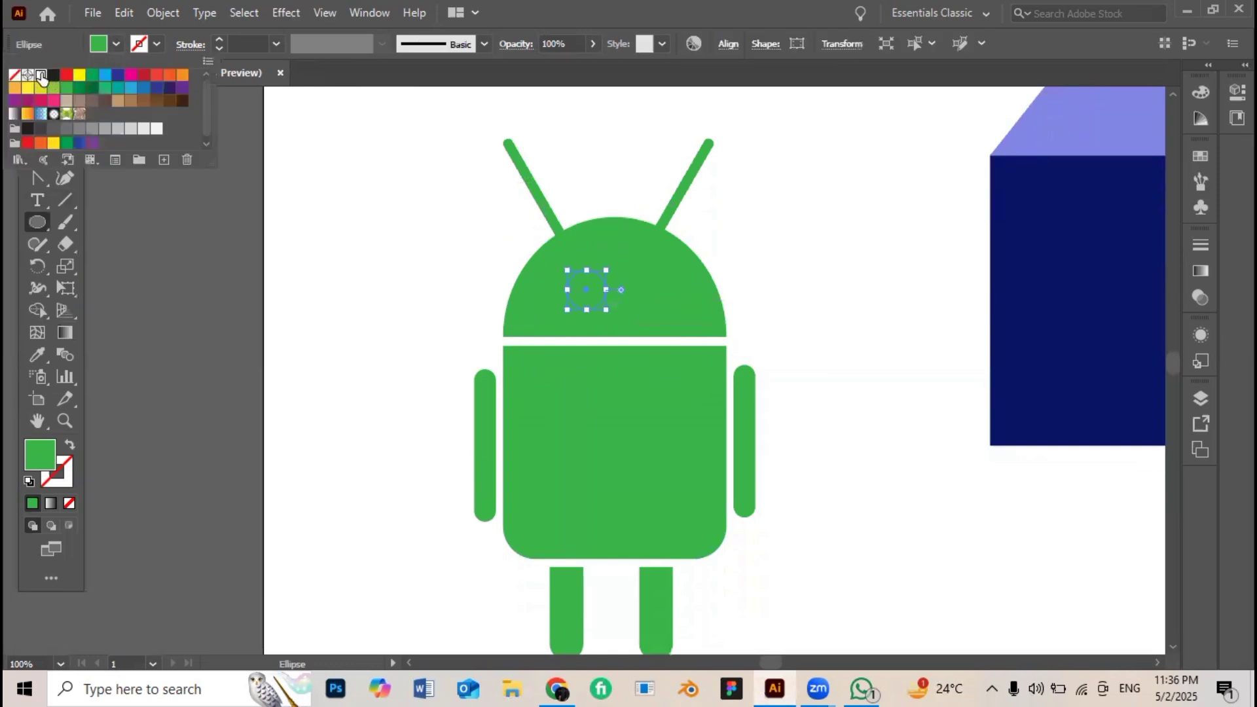
click(48, 73)
- Copy the white eye to the right half of the head, level with the first and centring the pair
drag(583, 287, 638, 289)
key(v)
click(426, 274)
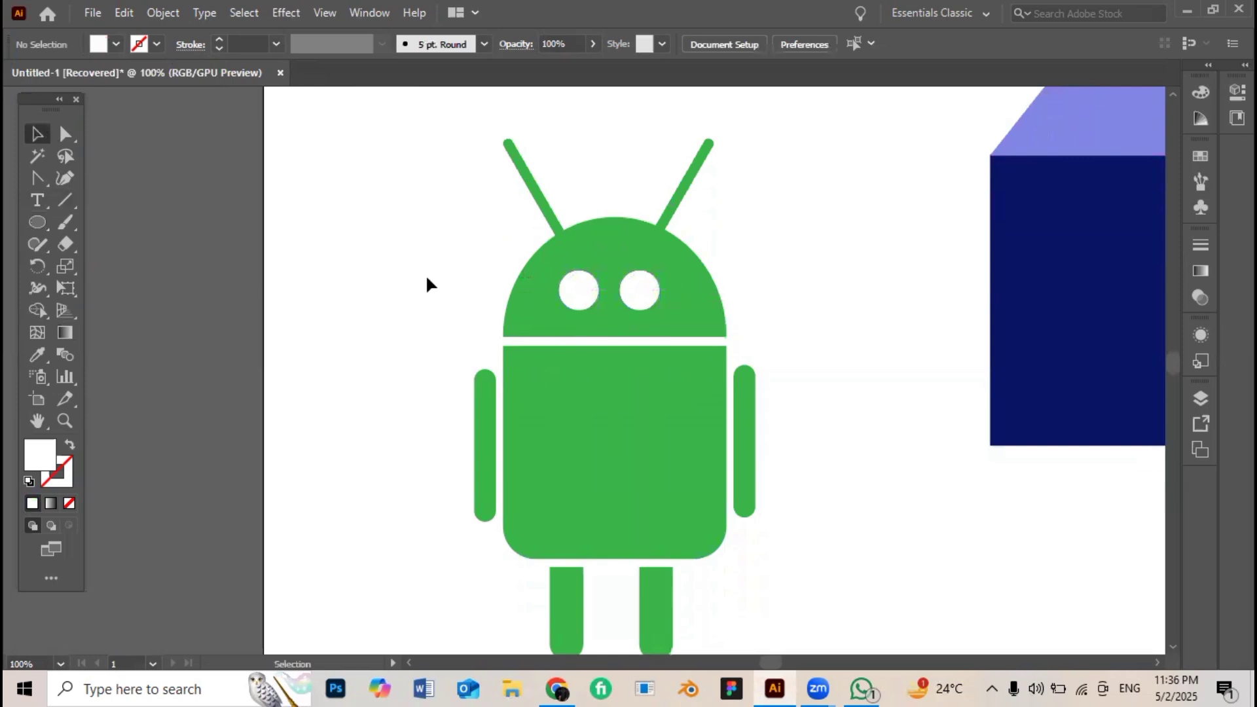
- Select all of the robot's parts and group them
key(ctrl+minus)
drag(448, 195, 711, 538)
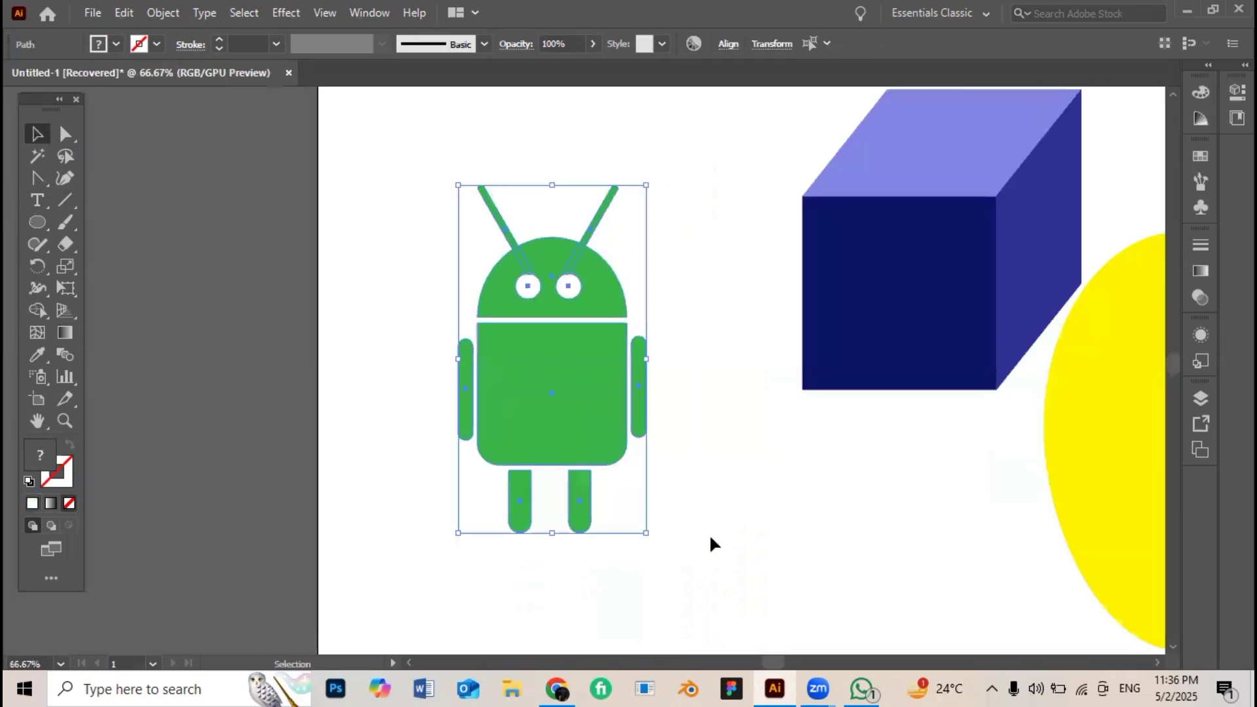
key(a)
key(v)
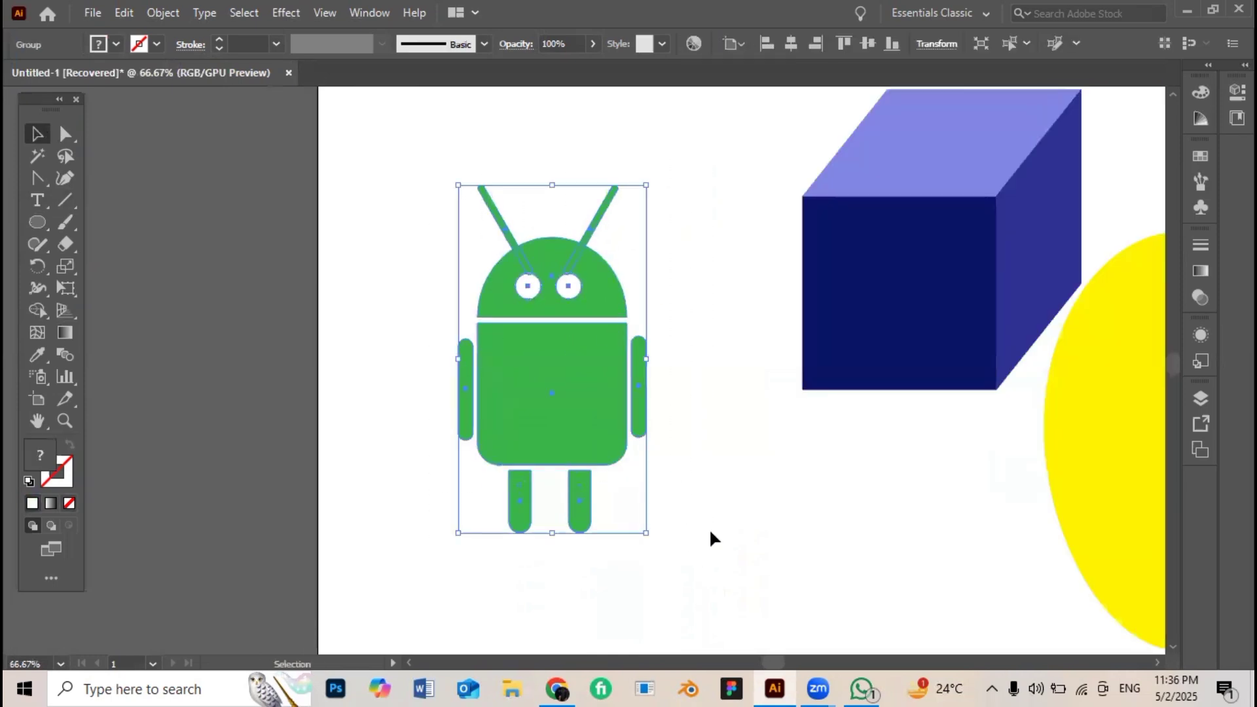
- Move the robot group to the artboard's left side and place the cube between the robot and the fruit
key(ctrl+minus)
drag(620, 449, 356, 389)
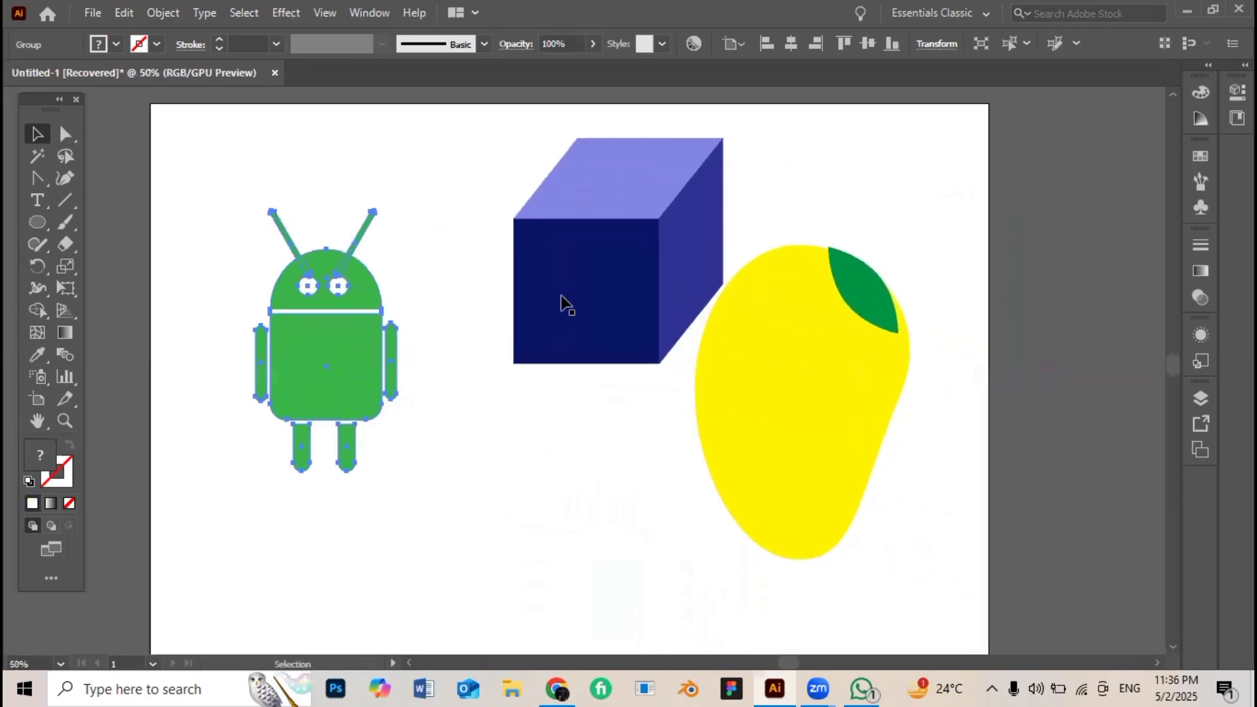
drag(610, 242, 541, 371)
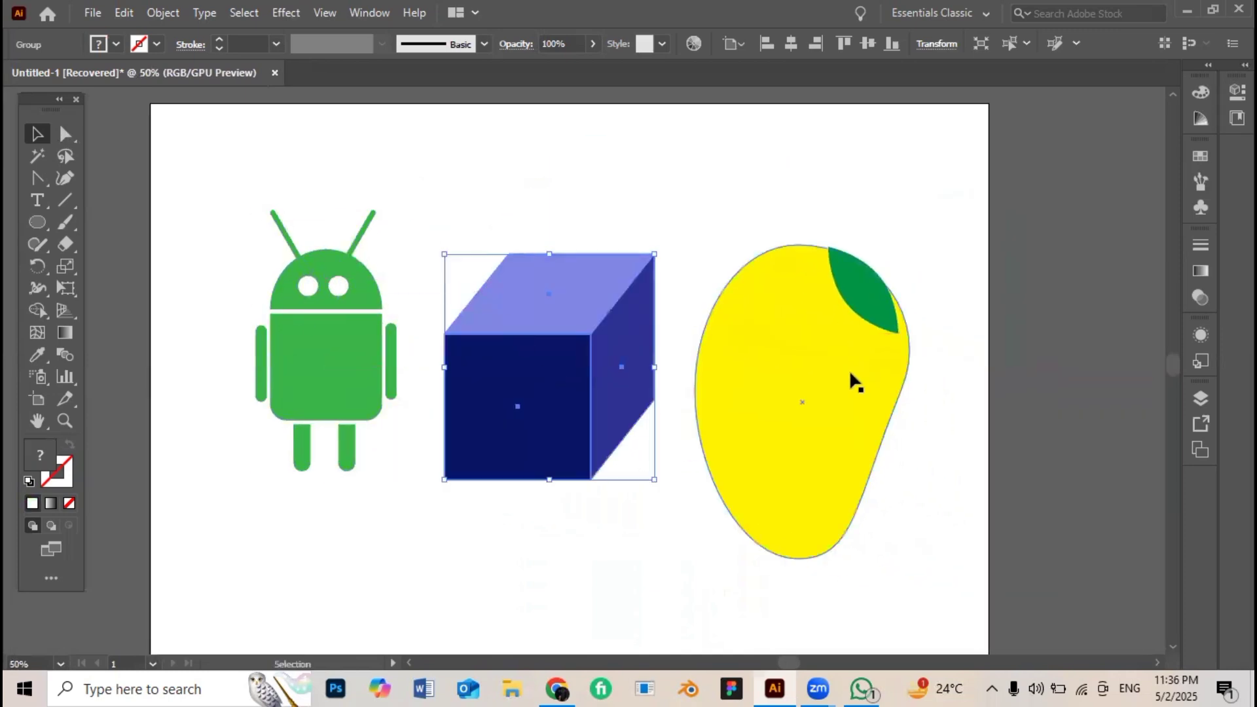
click(571, 211)
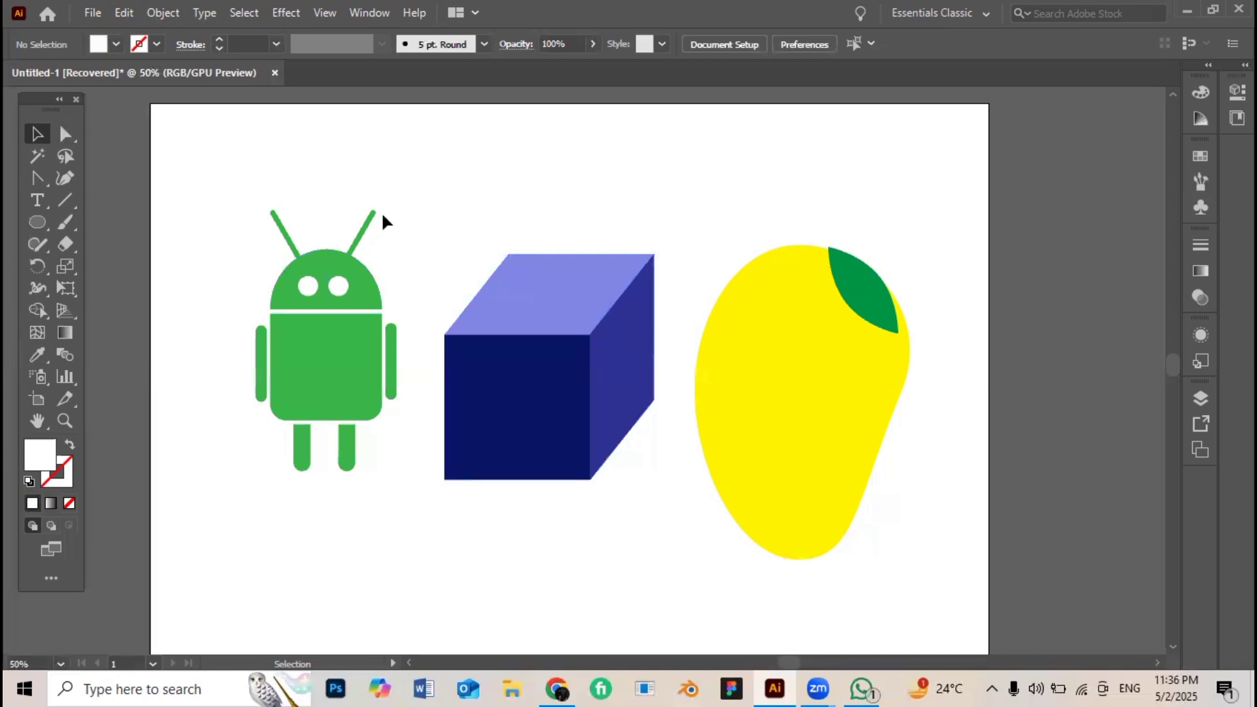
- Enlarge the robot group proportionally and shift it slightly up and toward the artboard's left edge
drag(237, 190, 379, 437)
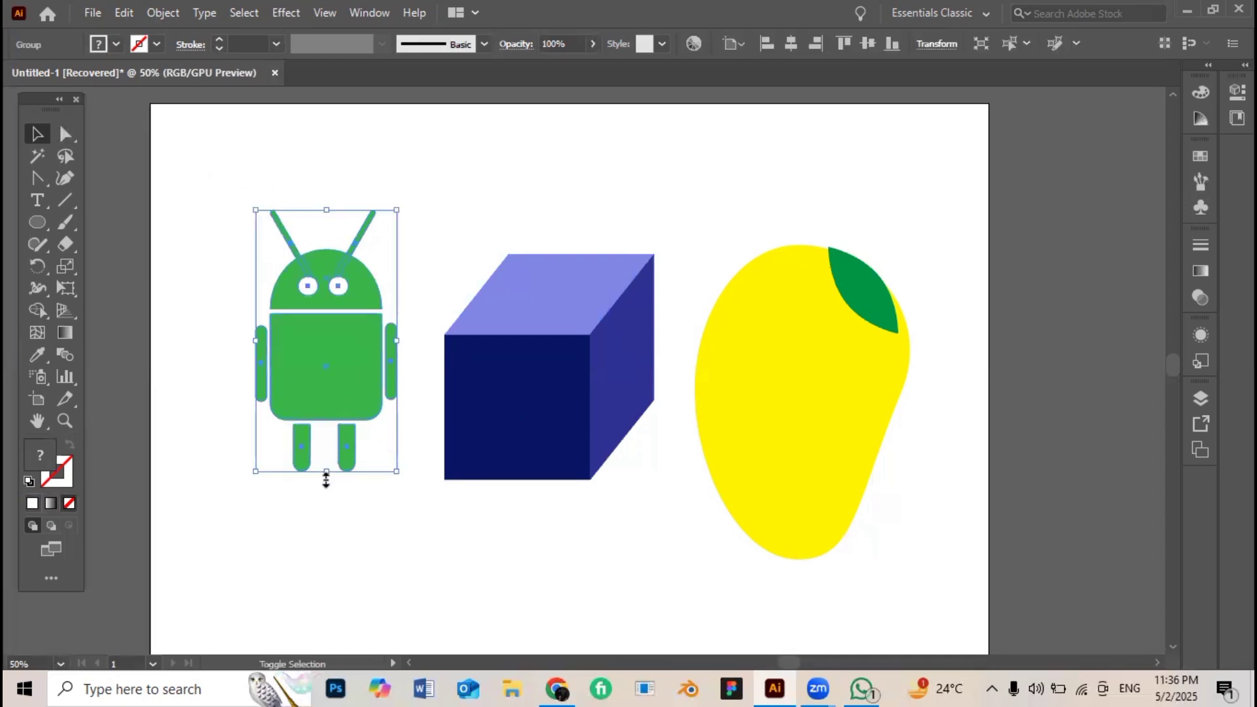
drag(326, 476, 321, 548)
drag(322, 412, 290, 393)
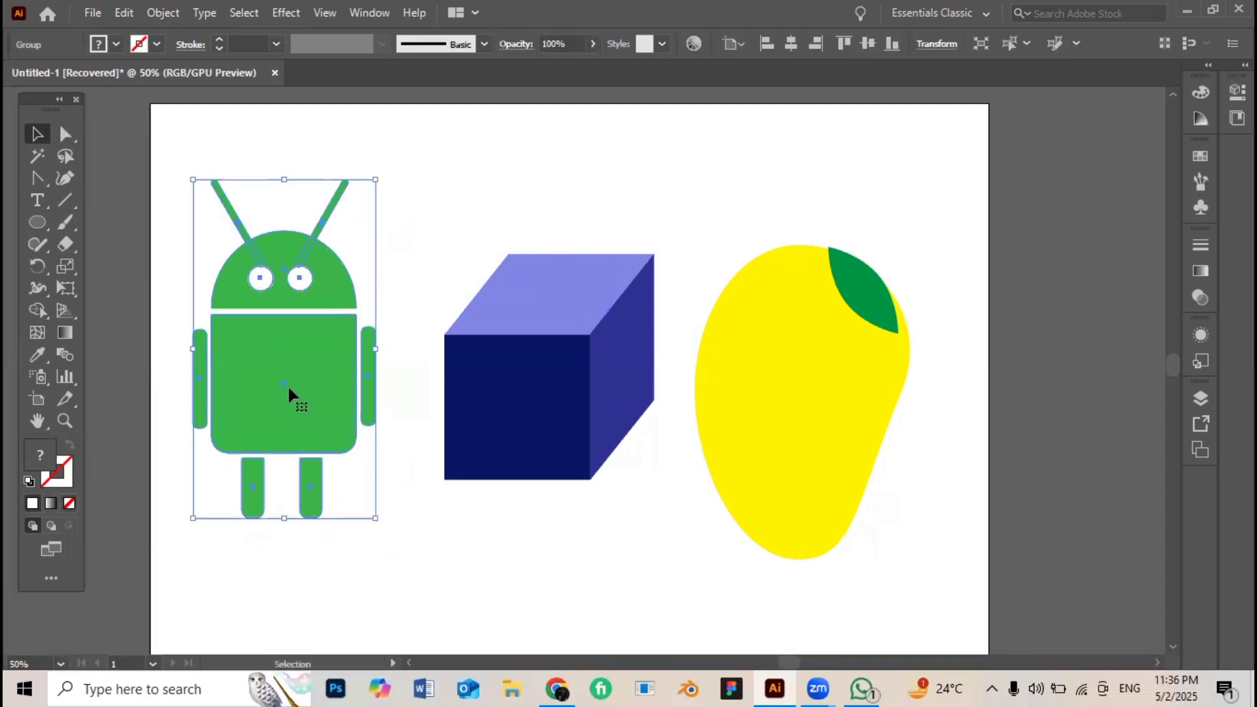
- Move the cube slightly up, and the fruit with its leaf up and to the right, to line up with the robot
drag(504, 449, 505, 424)
click(560, 494)
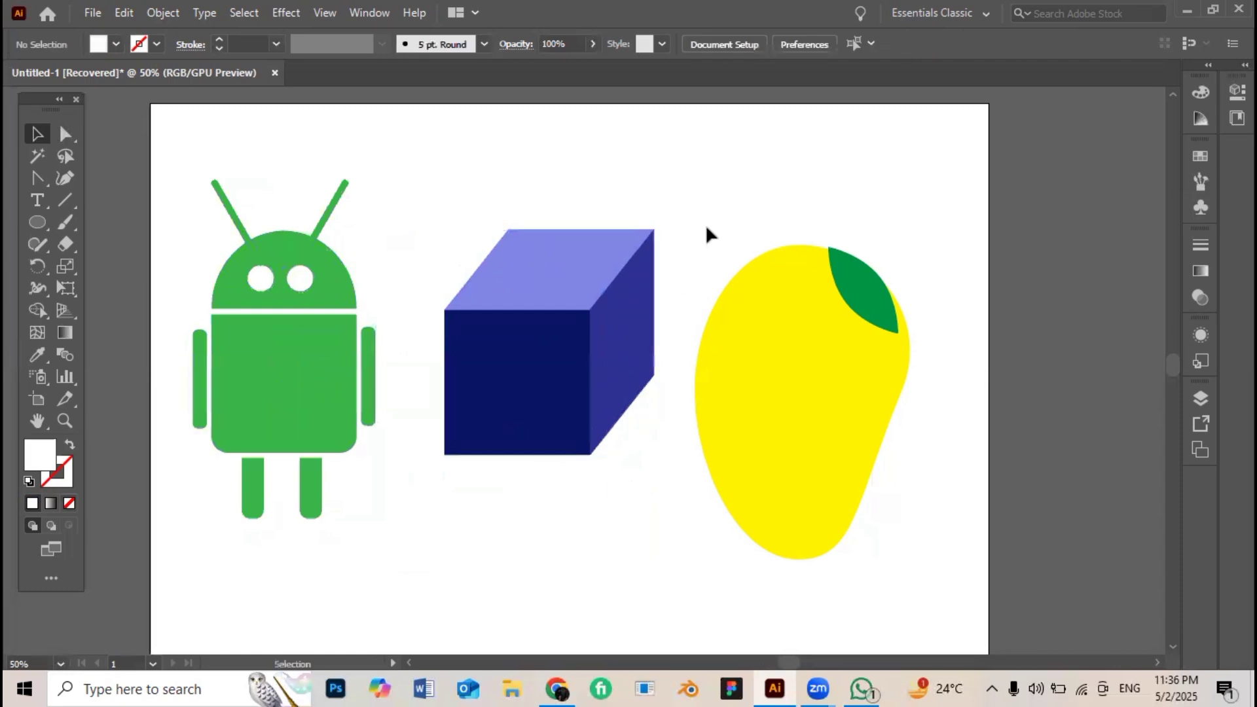
drag(803, 412, 844, 371)
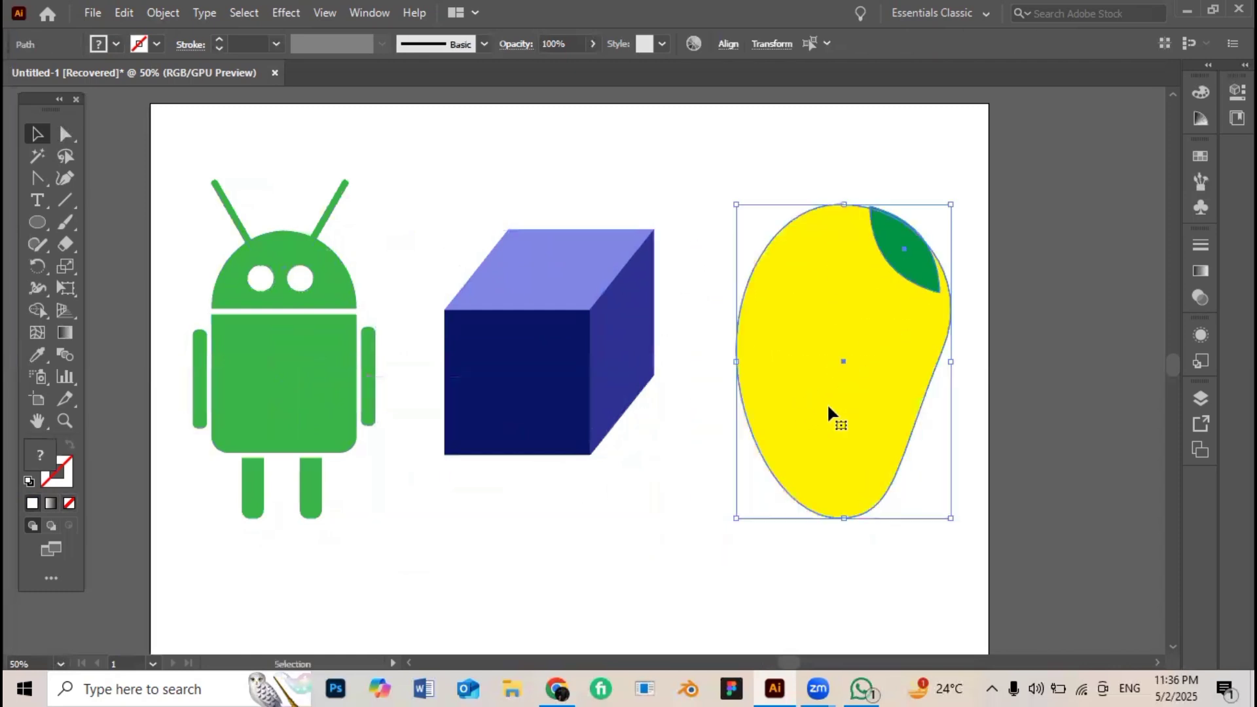
click(667, 514)
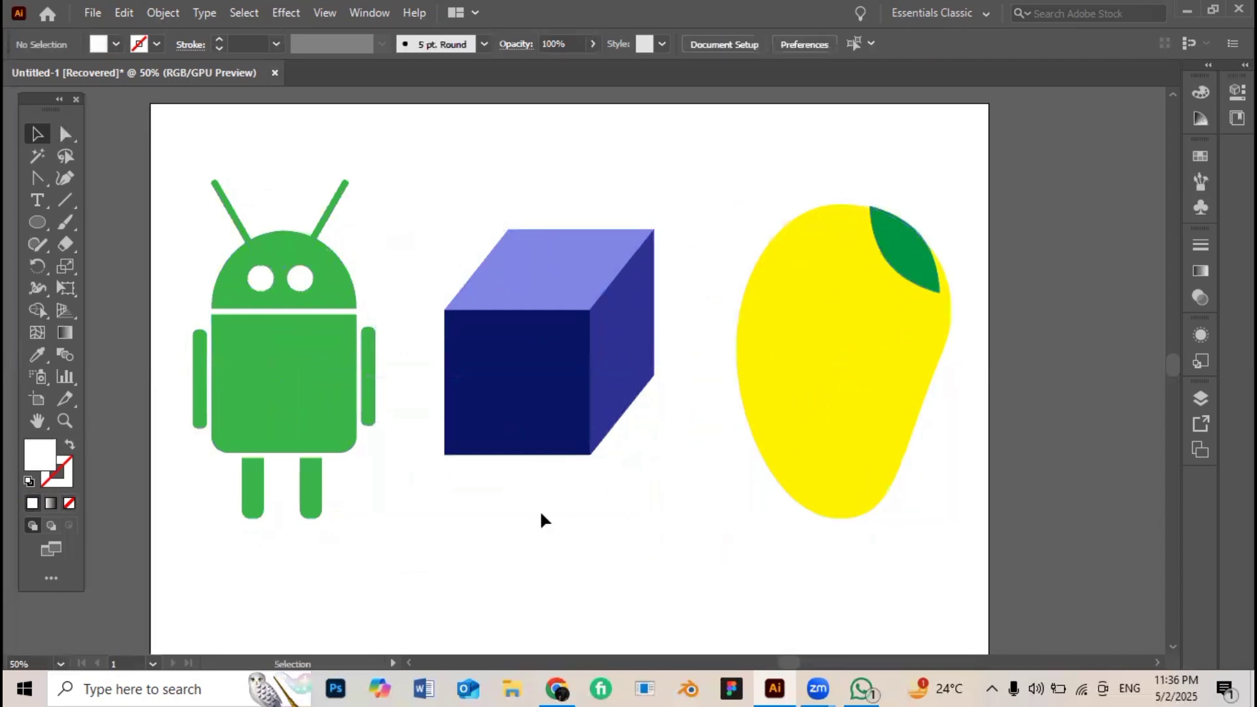
key(space)
drag(497, 533, 517, 507)
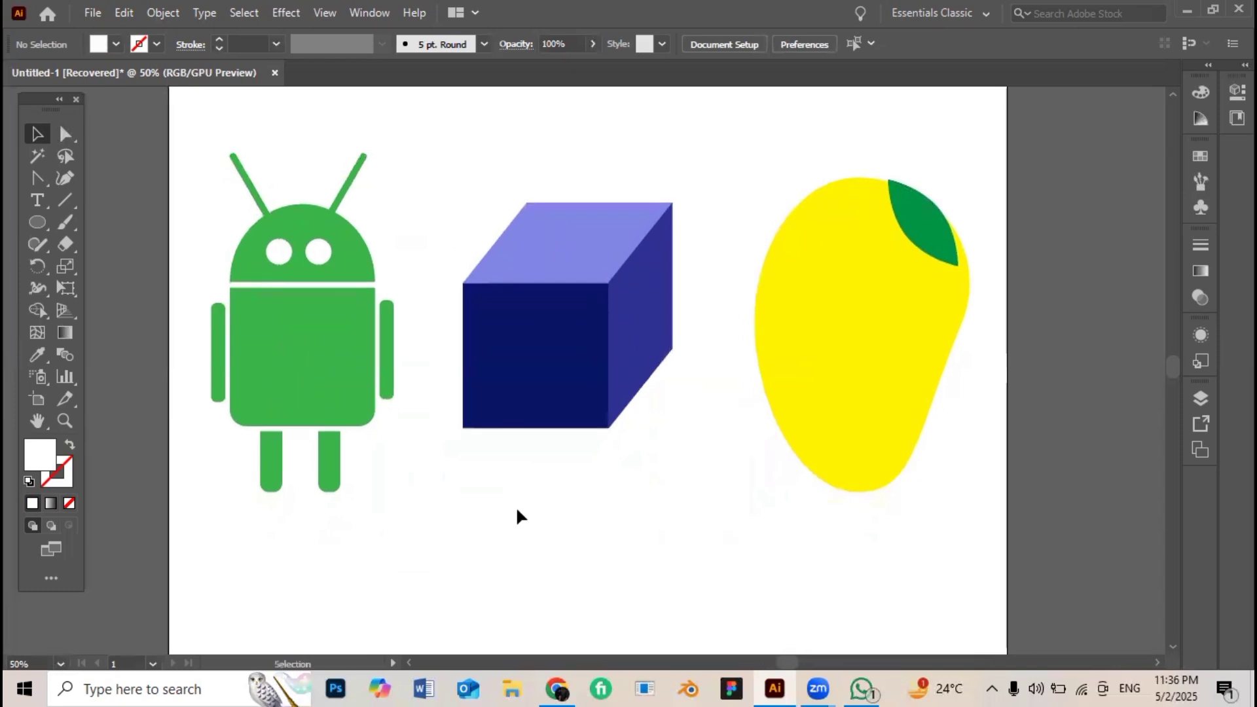
key(alt)
scroll(517, 509, down, 1)
scroll(508, 513, up, 1)
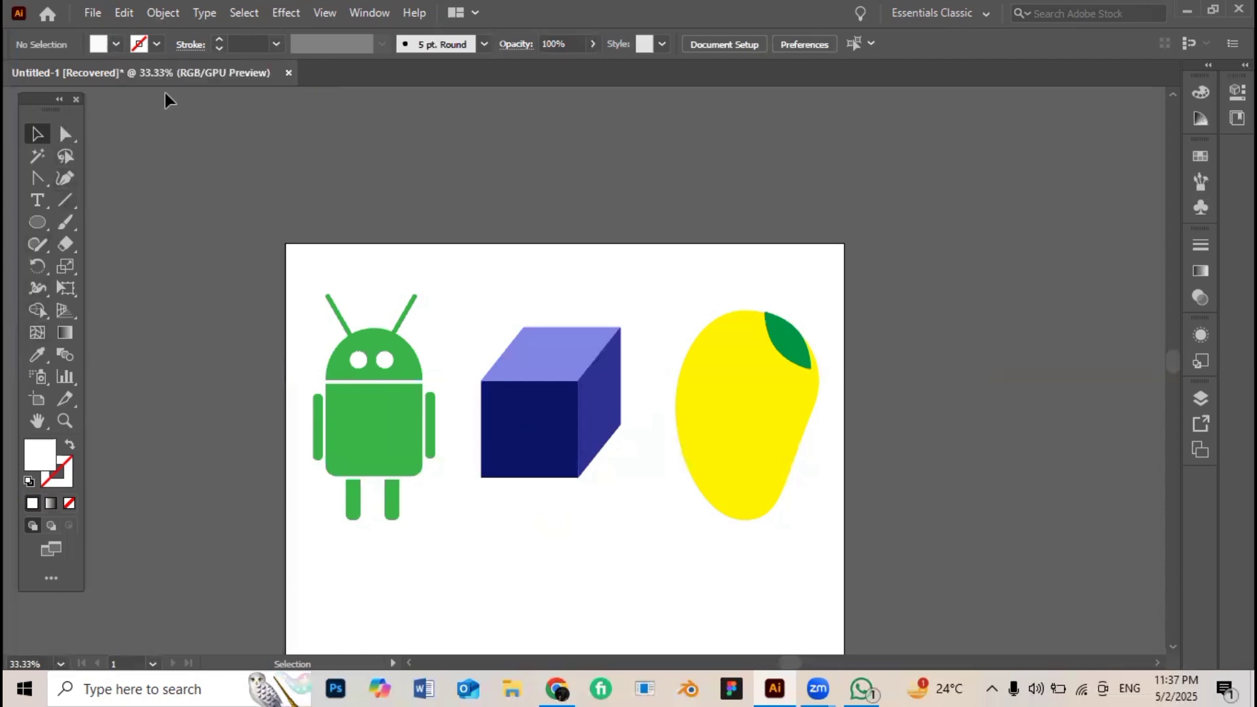
click(116, 45)
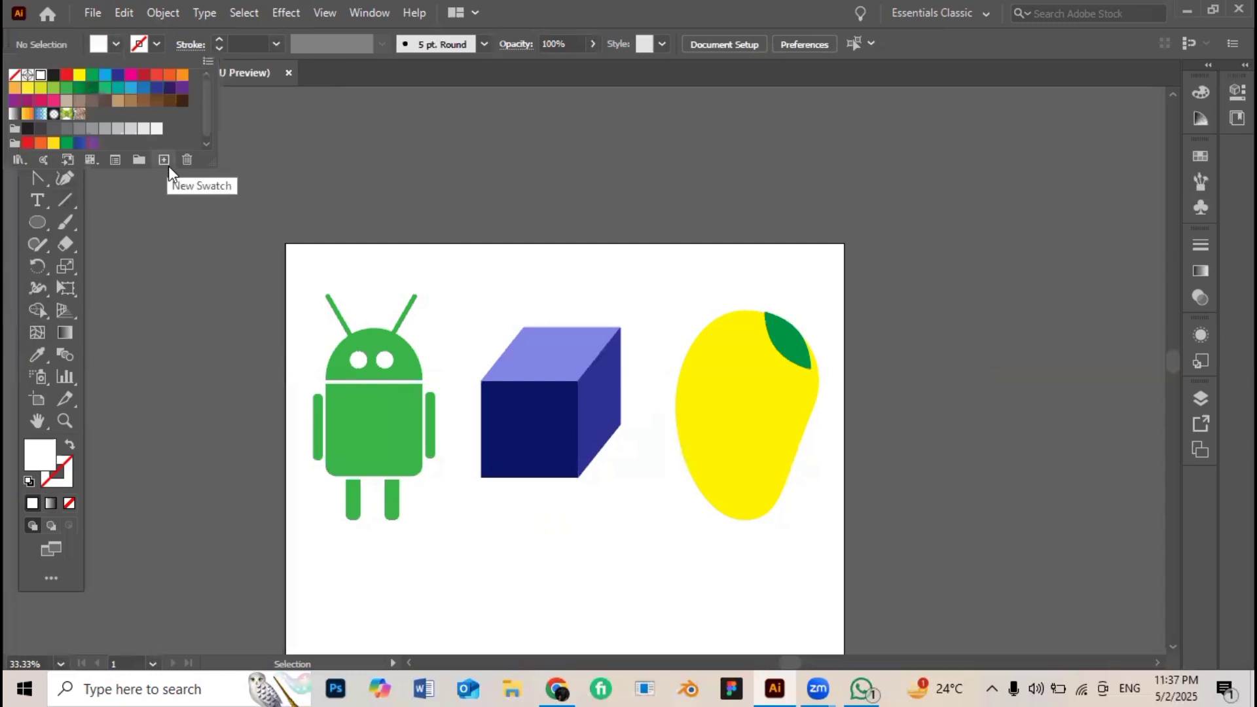
click(298, 177)
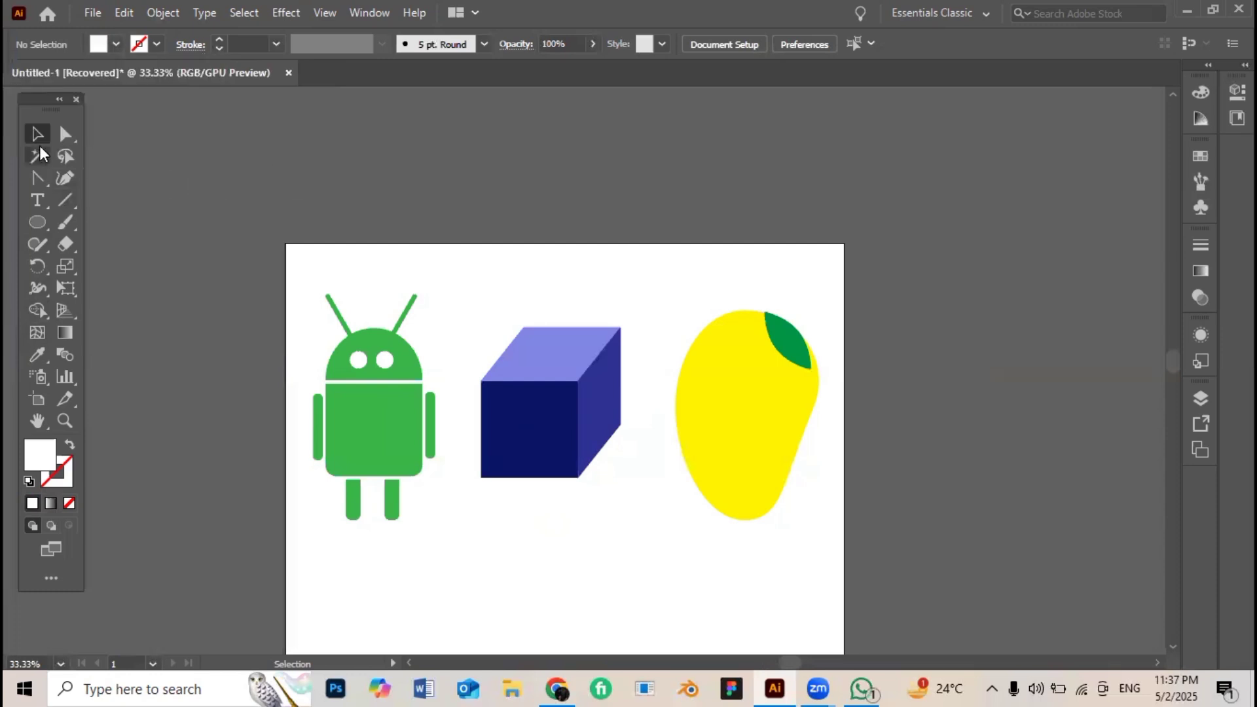